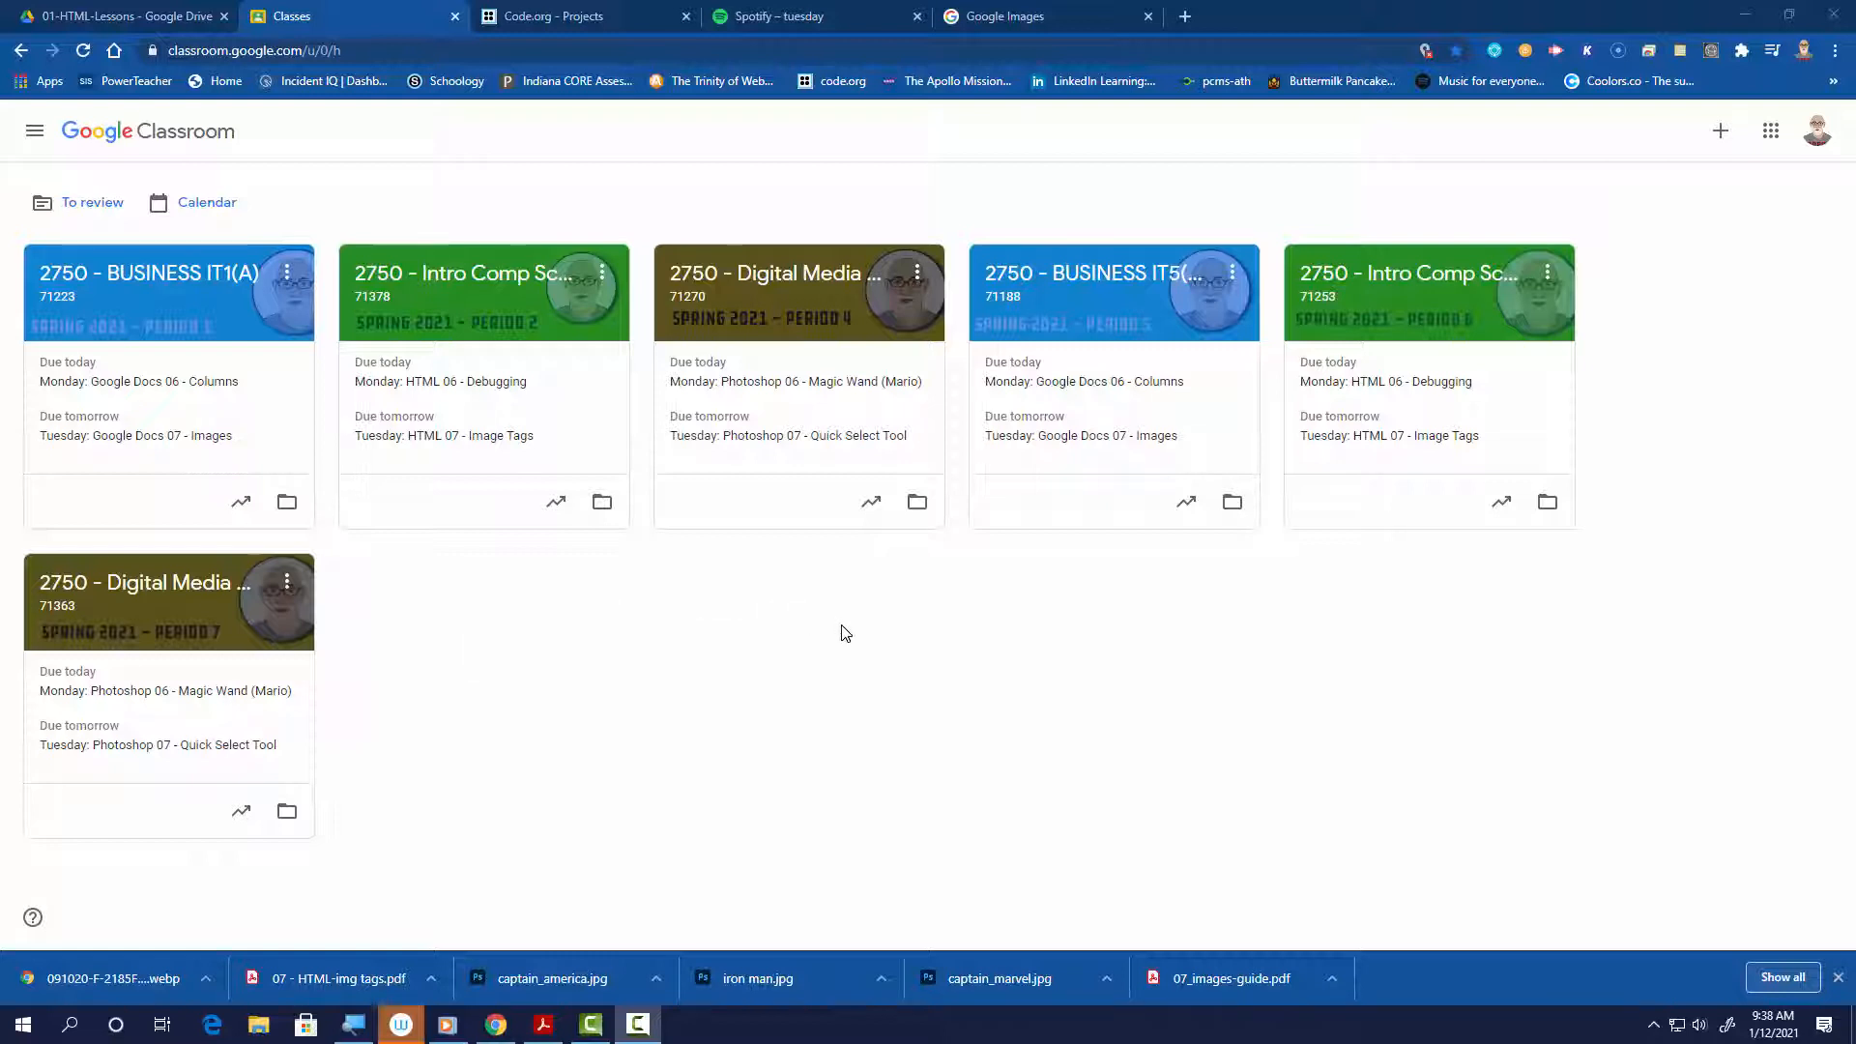
View the student work for the "Tuesday: Google Docs 07 - Images" assignment in the 2750 - BUSINESS IT1(A) class
click(118, 288)
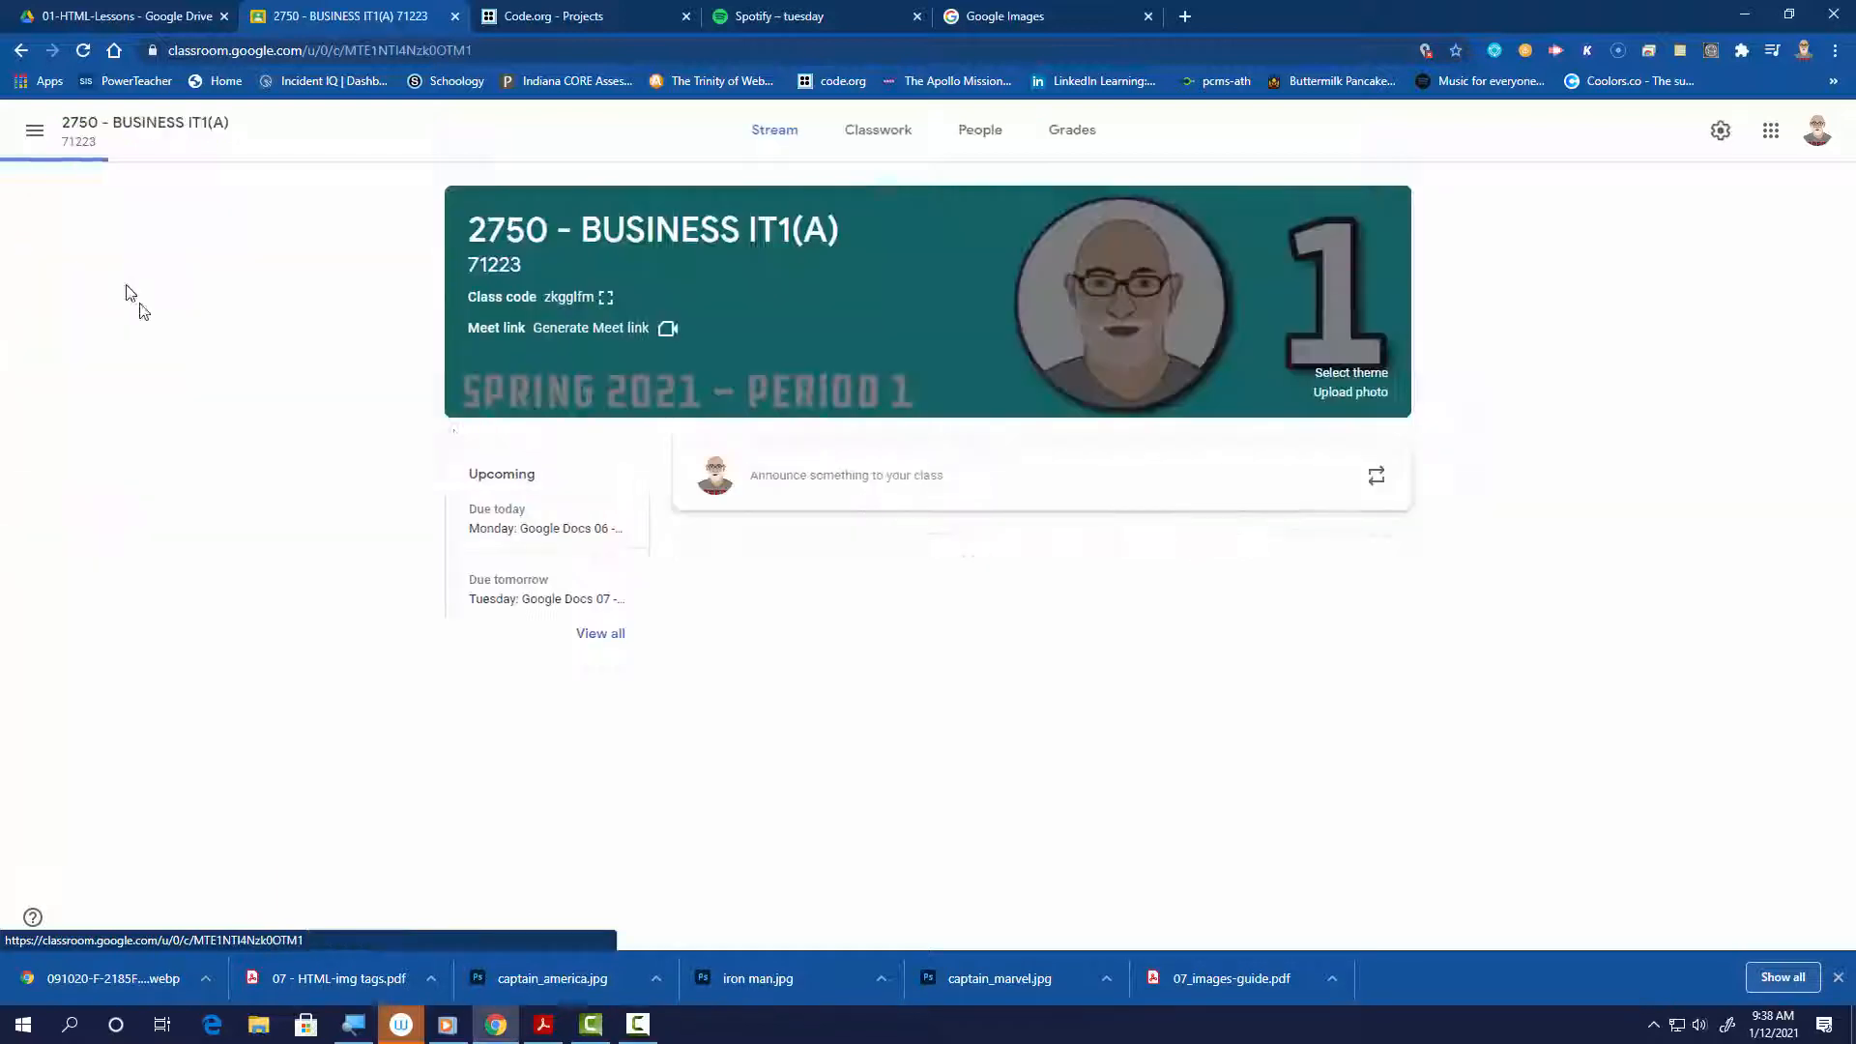
click(891, 145)
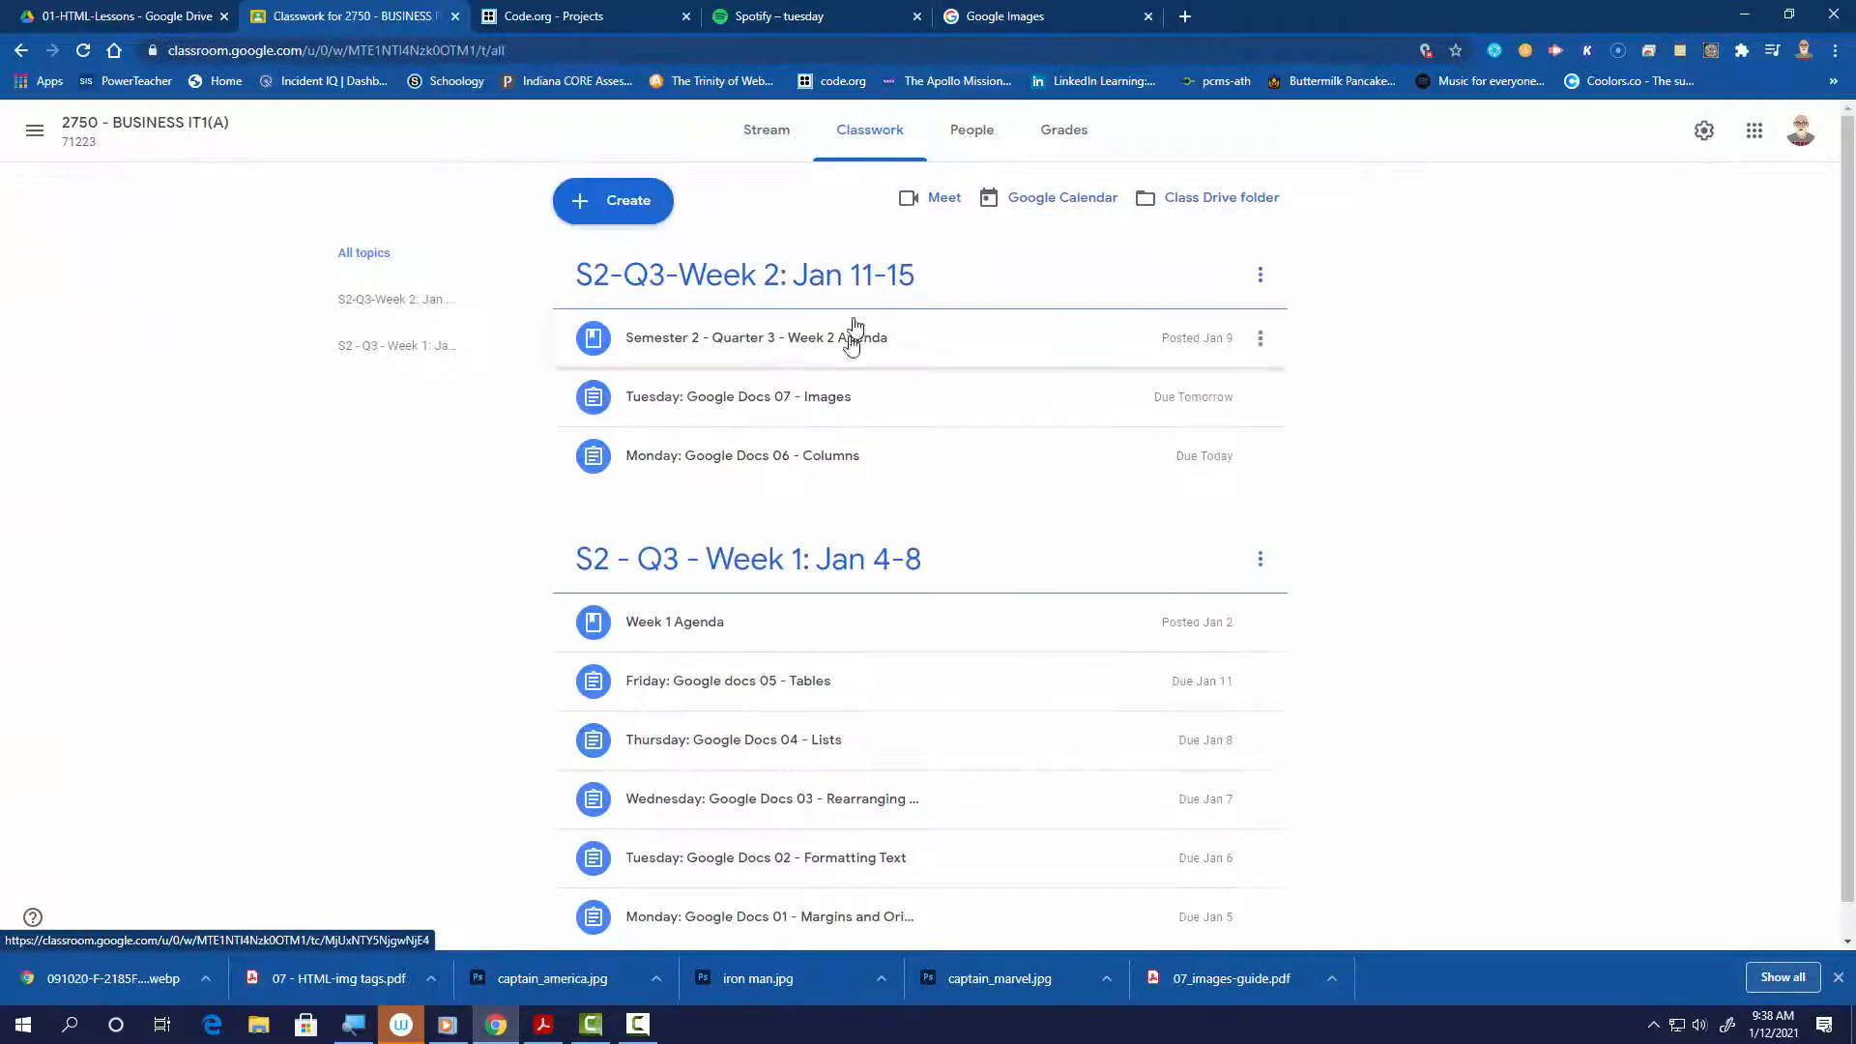
click(738, 427)
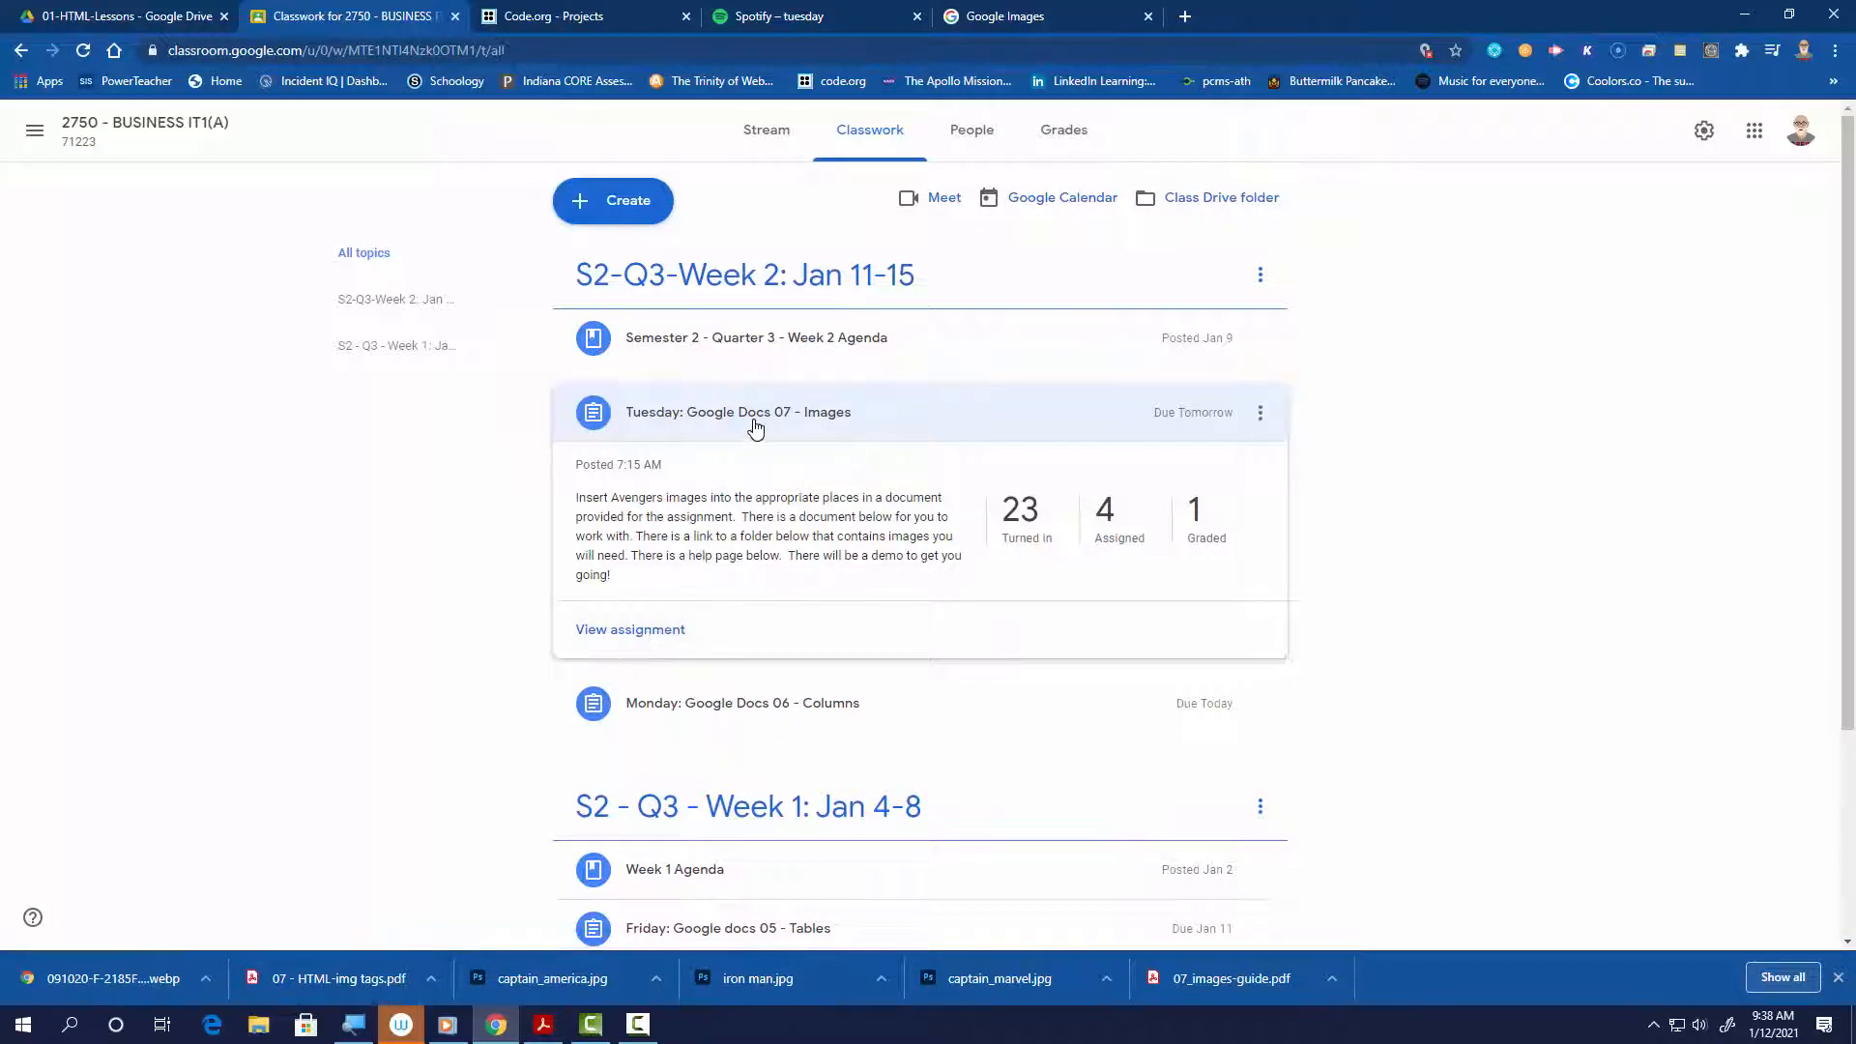
click(651, 634)
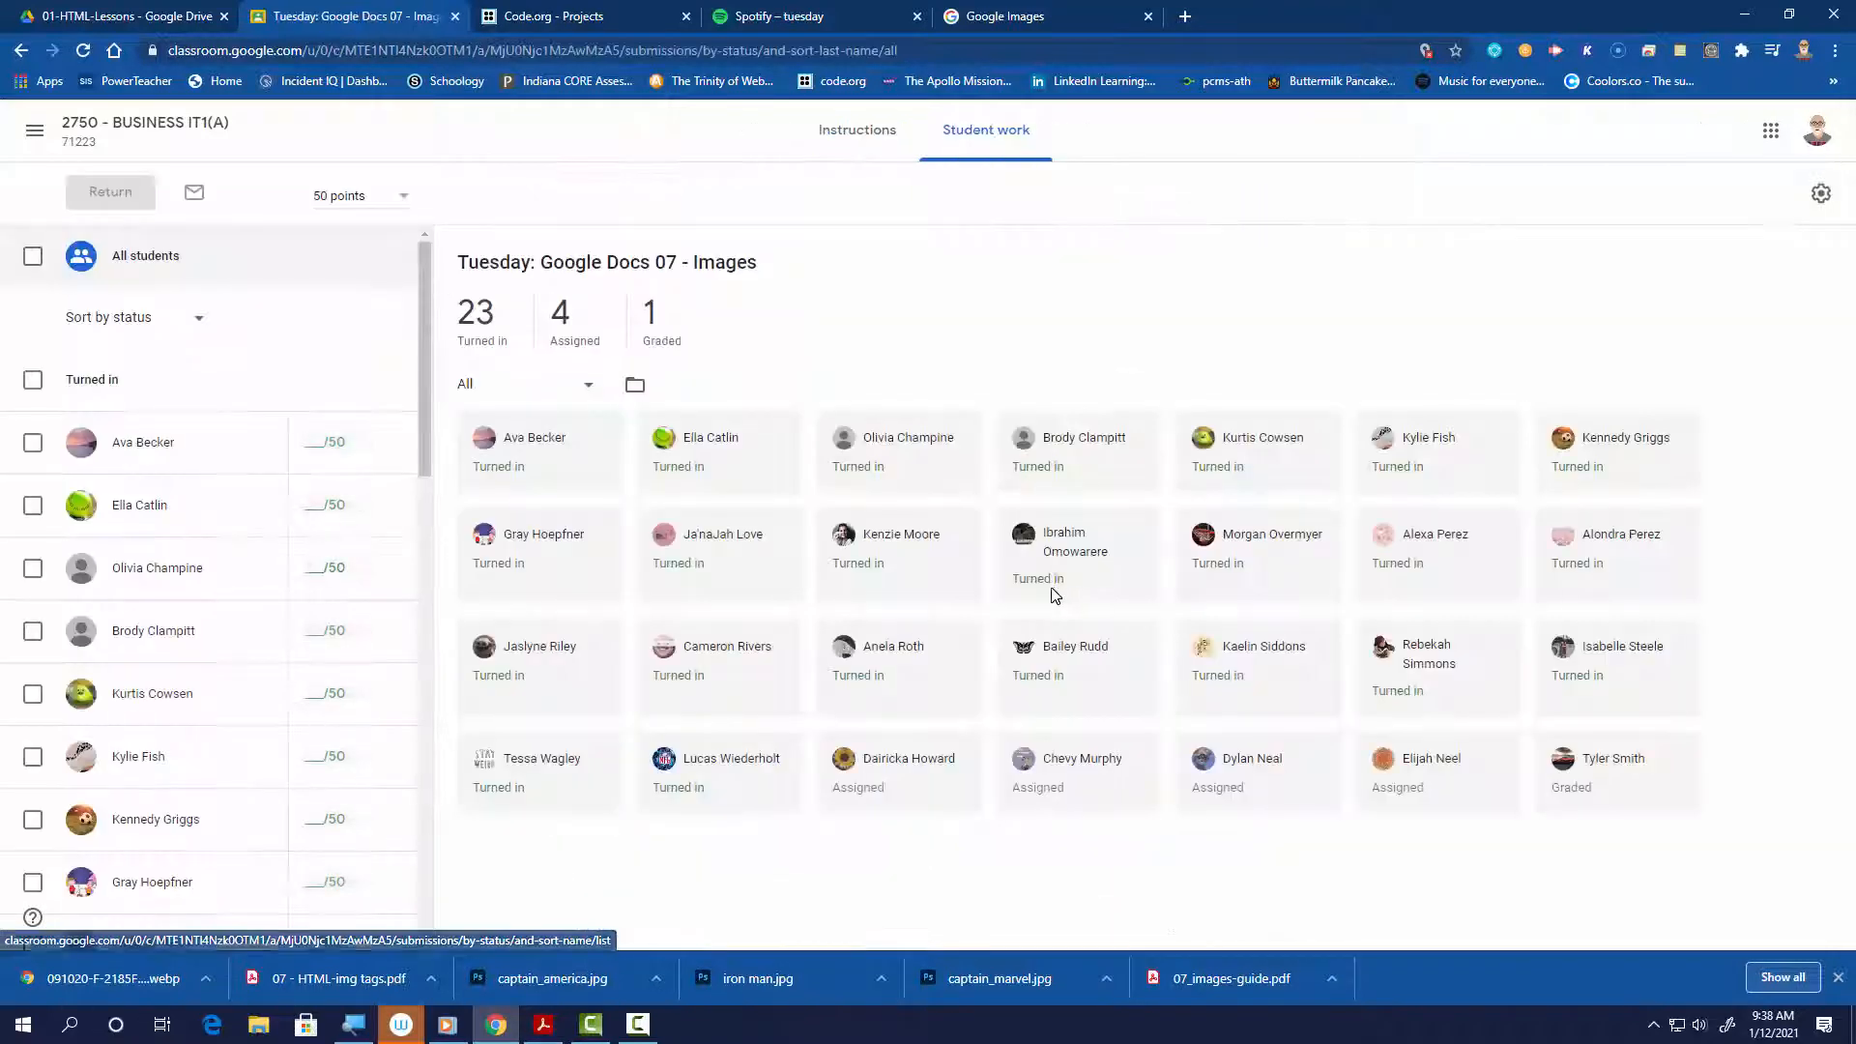
Go to the 2750 - BUSINESS IT5(A) class and expand its "Tuesday: Google Docs 07 - Images" classwork entry
click(34, 129)
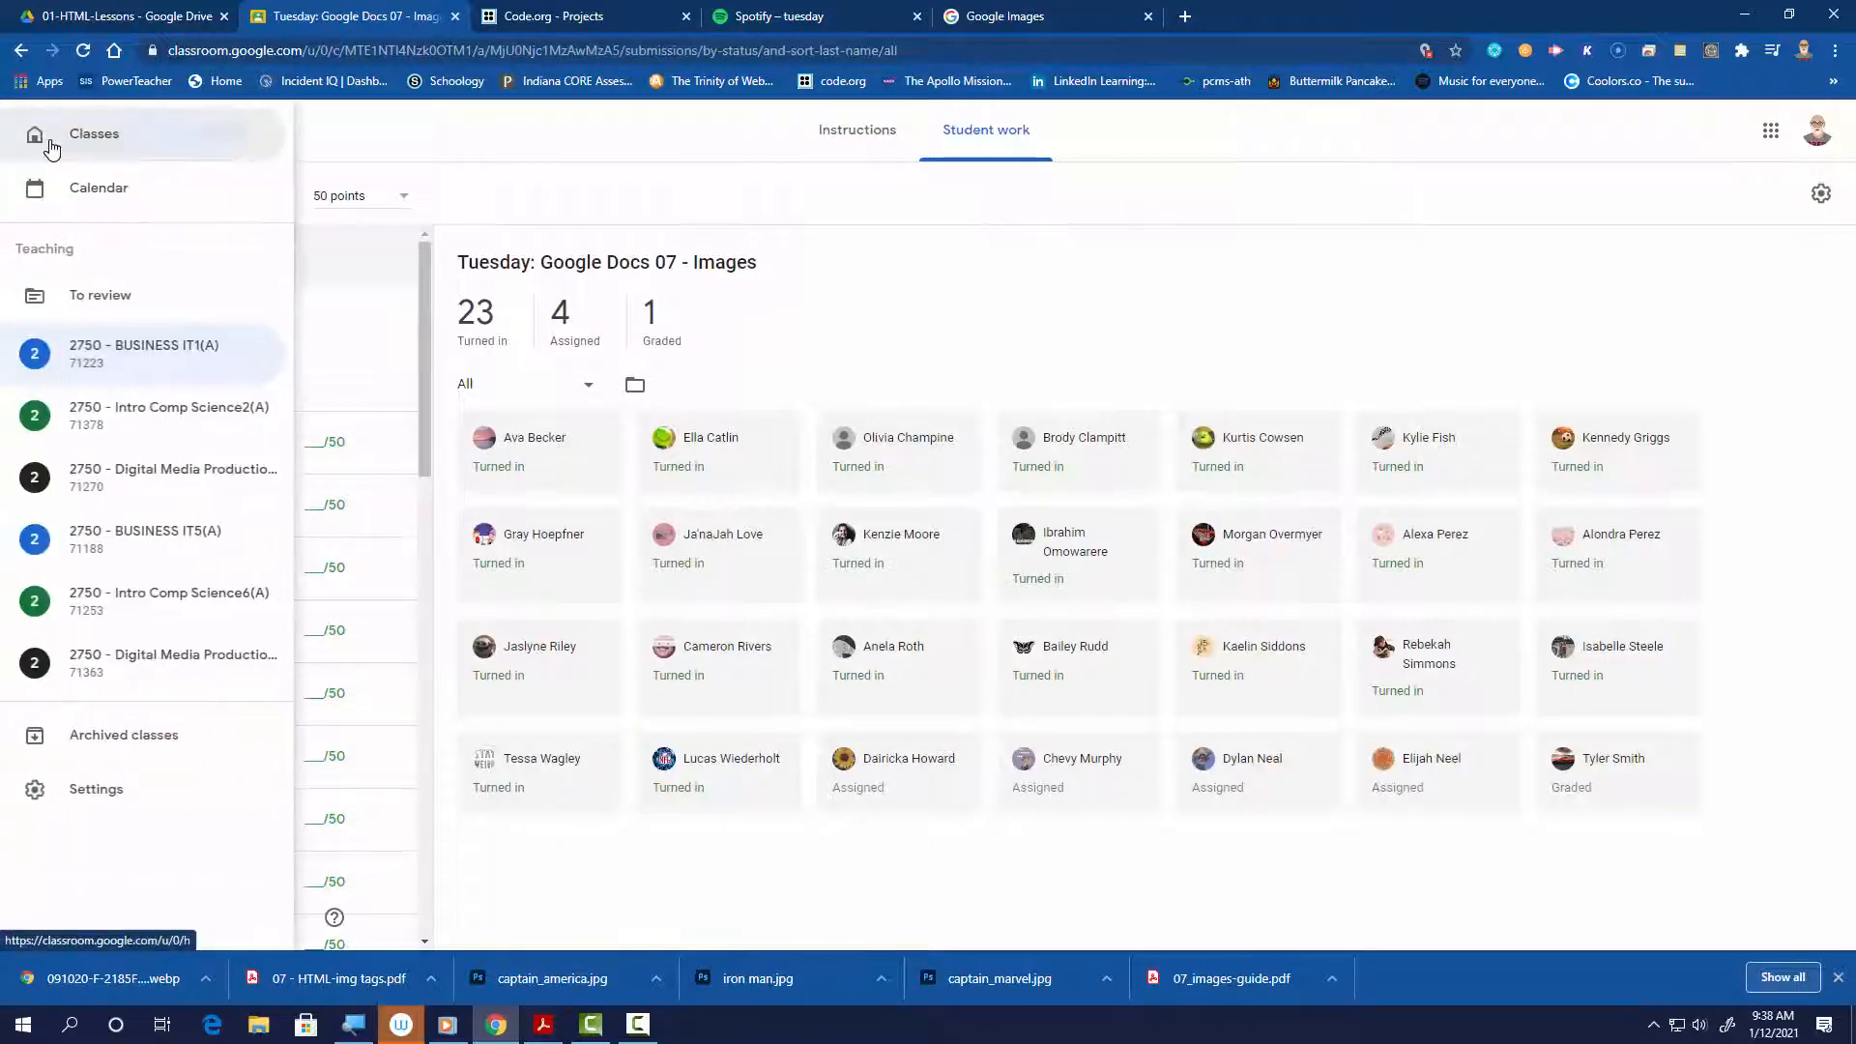
click(39, 132)
click(1105, 329)
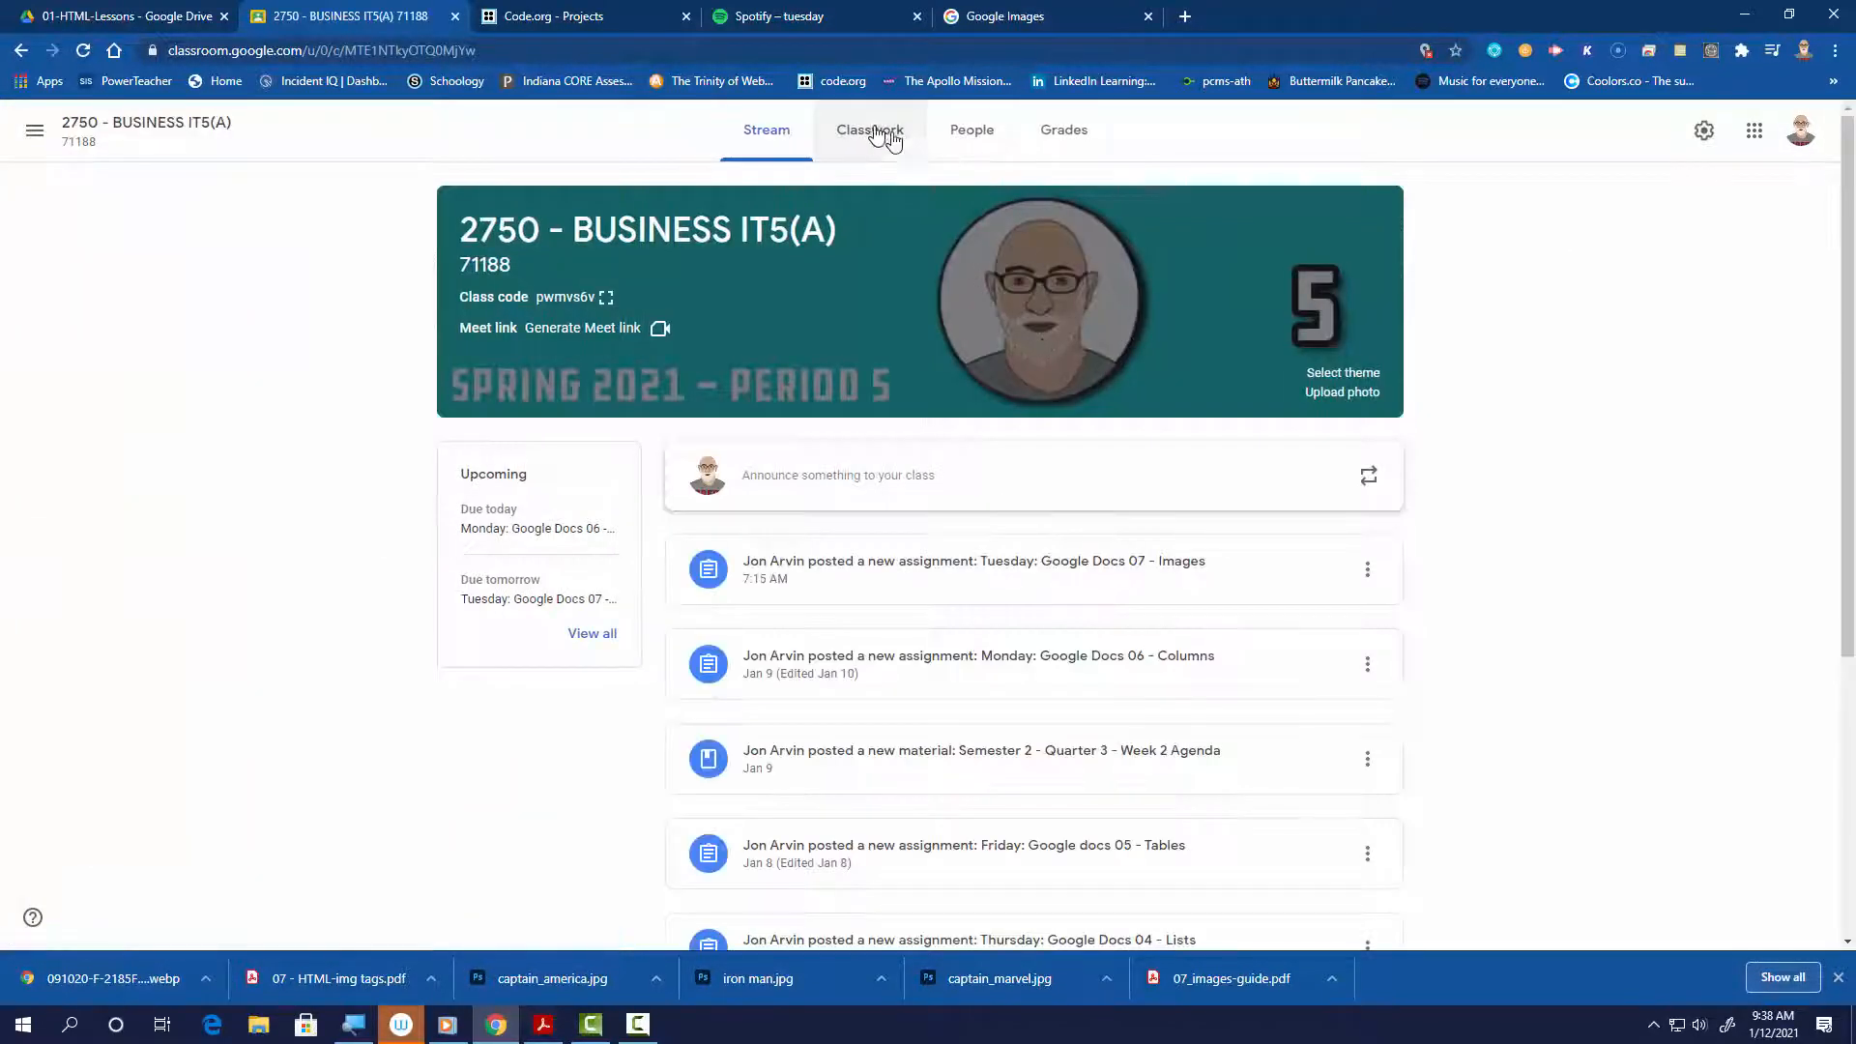
click(877, 133)
click(715, 414)
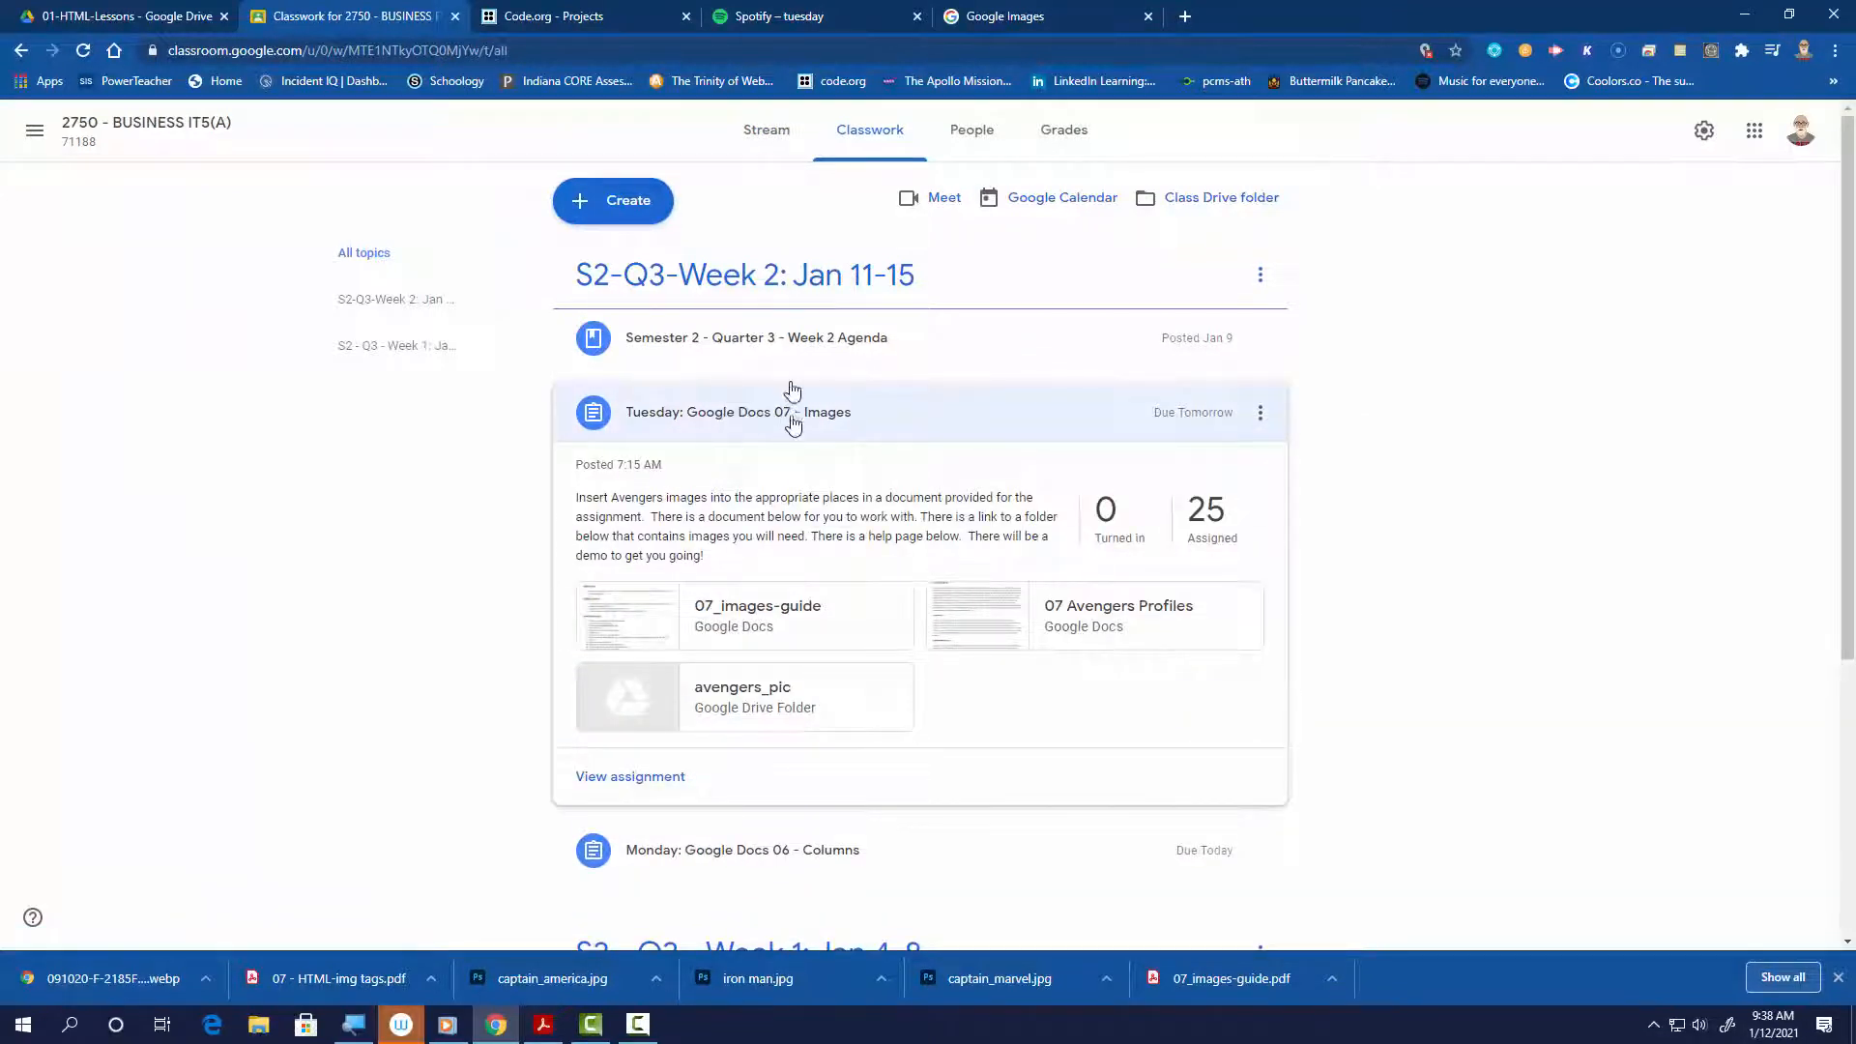
Return to the BUSINESS IT1(A) classwork and open the avengers_pic folder attached to the "Tuesday: Google Docs 07 - Images" assignment
click(34, 131)
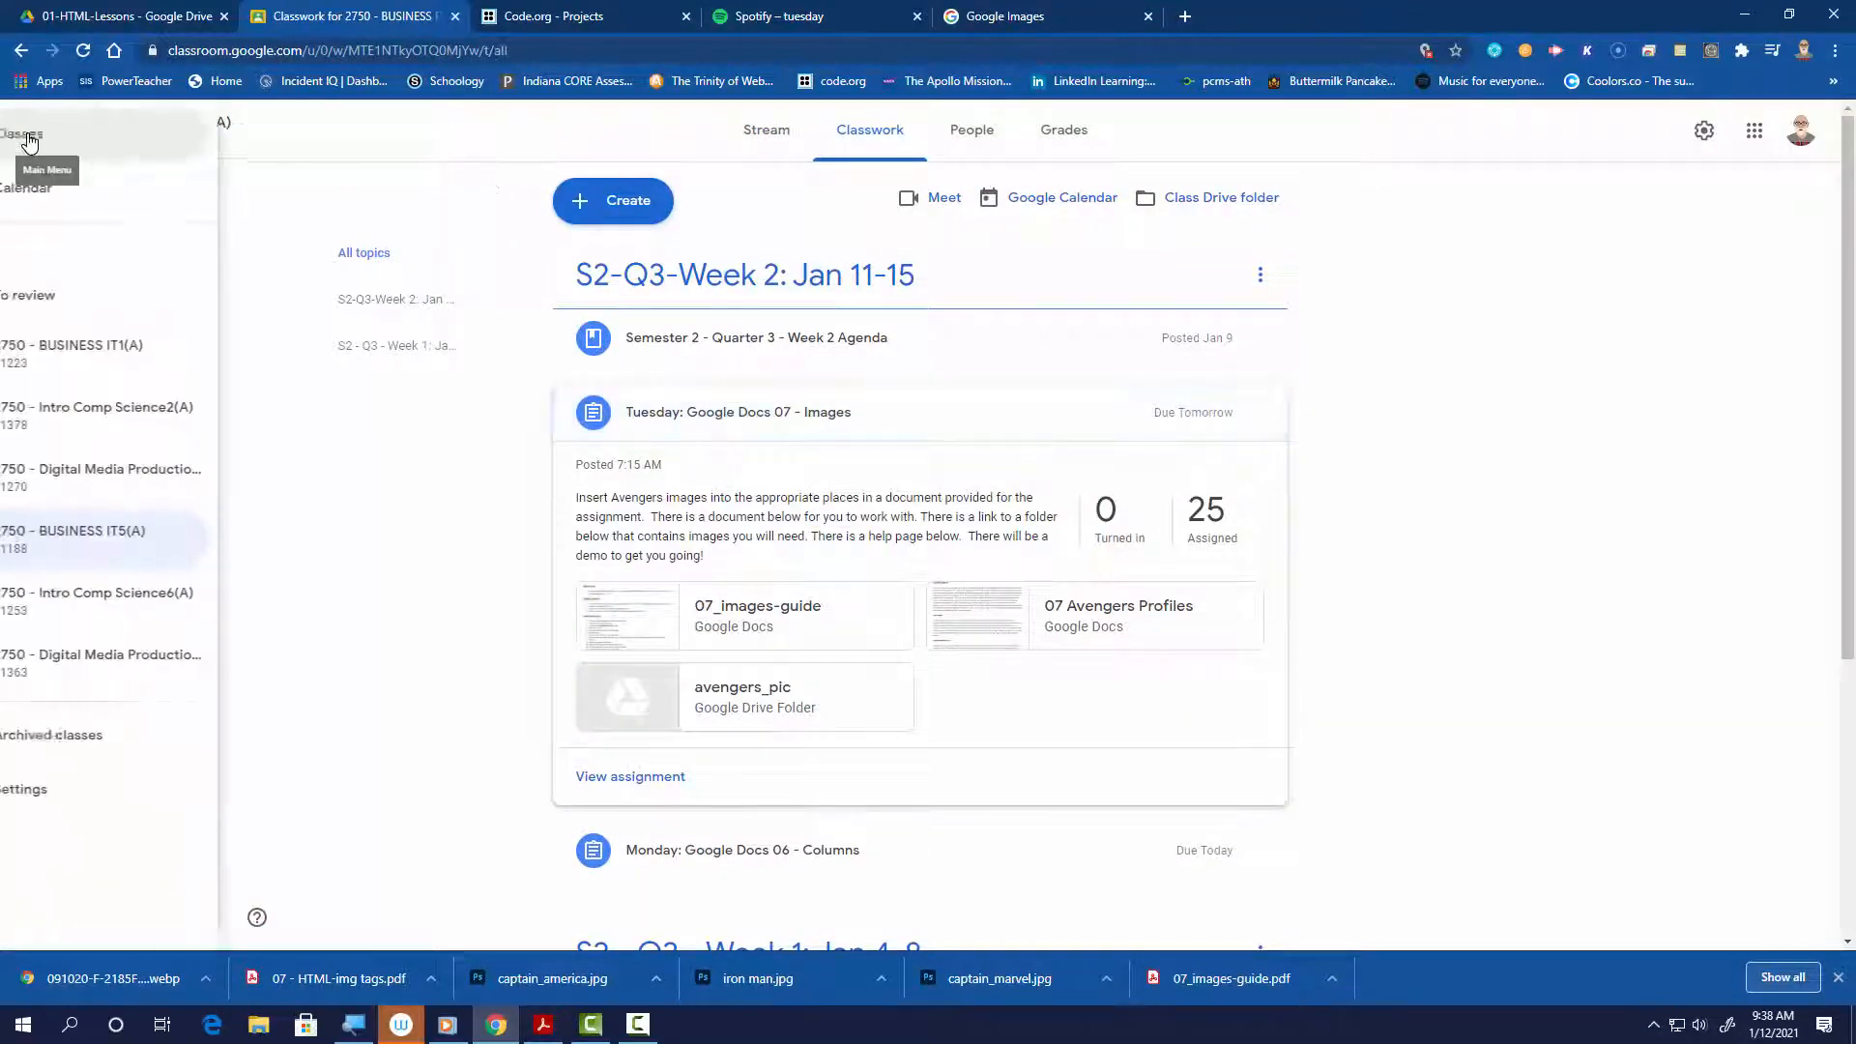
click(29, 143)
click(200, 358)
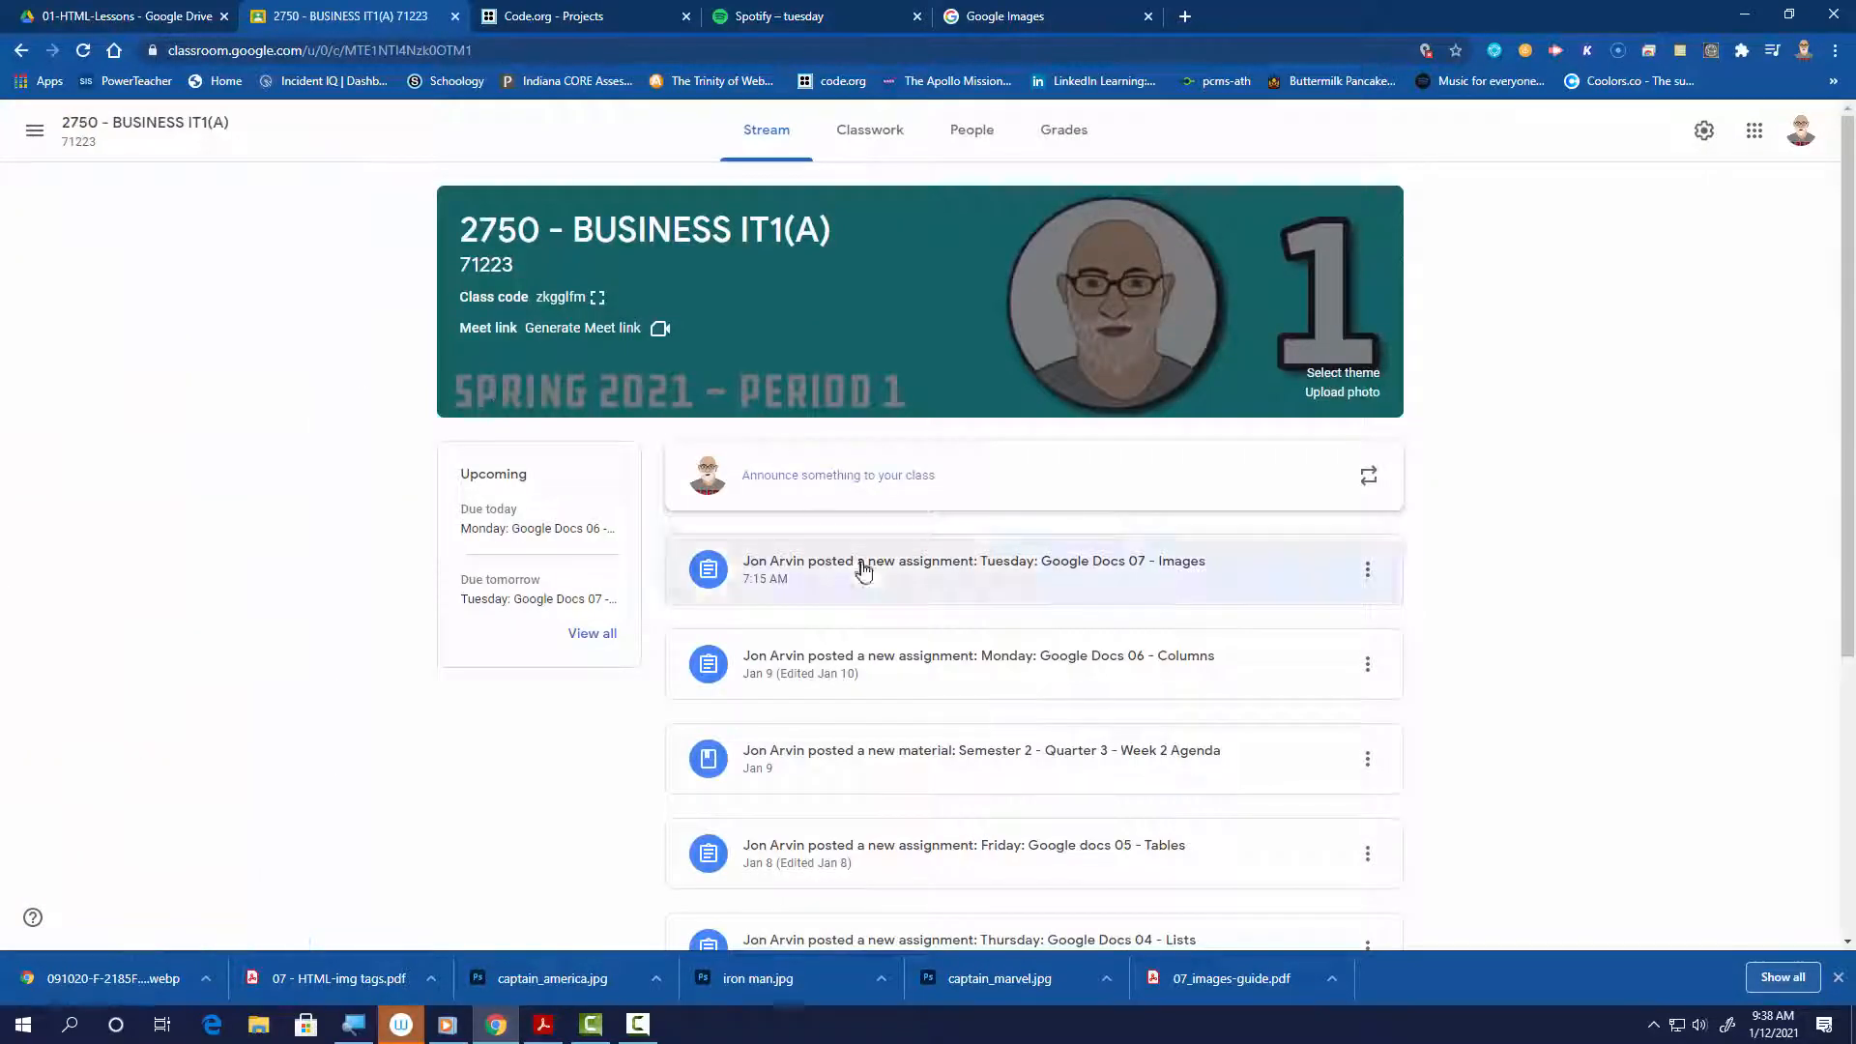
click(864, 133)
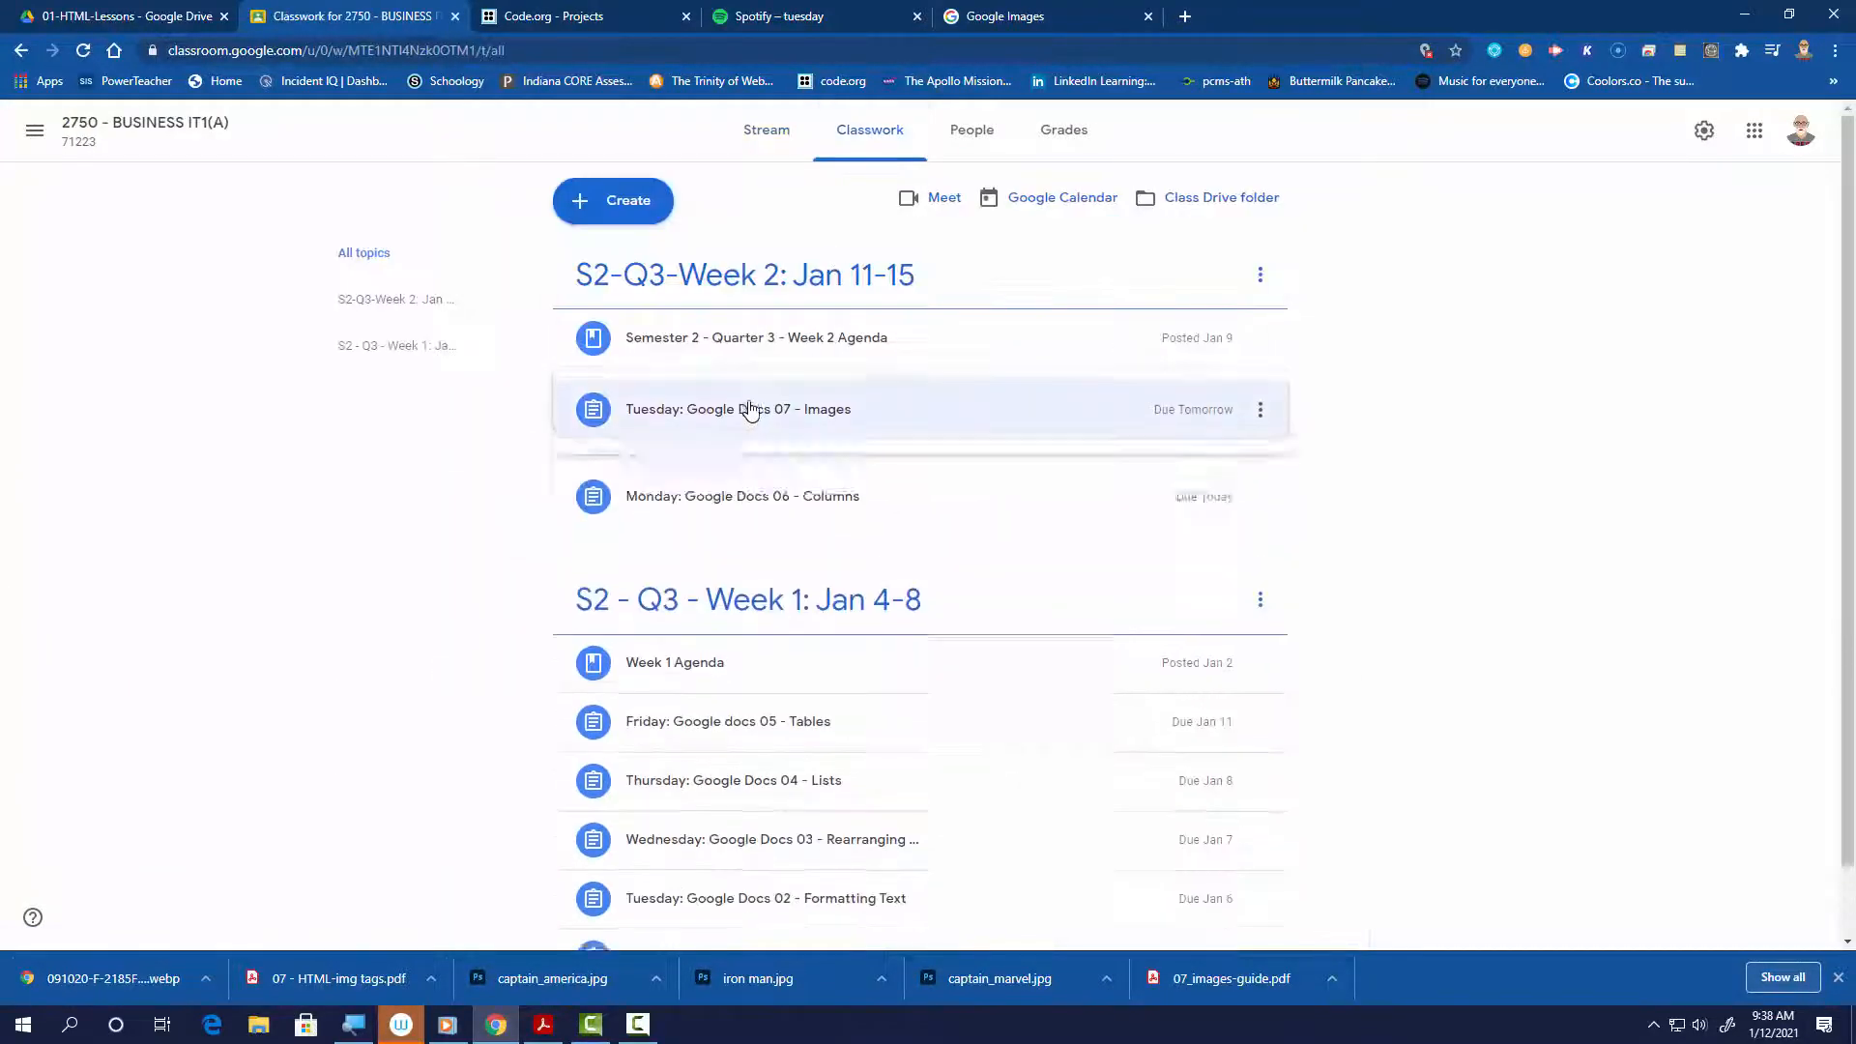
click(750, 410)
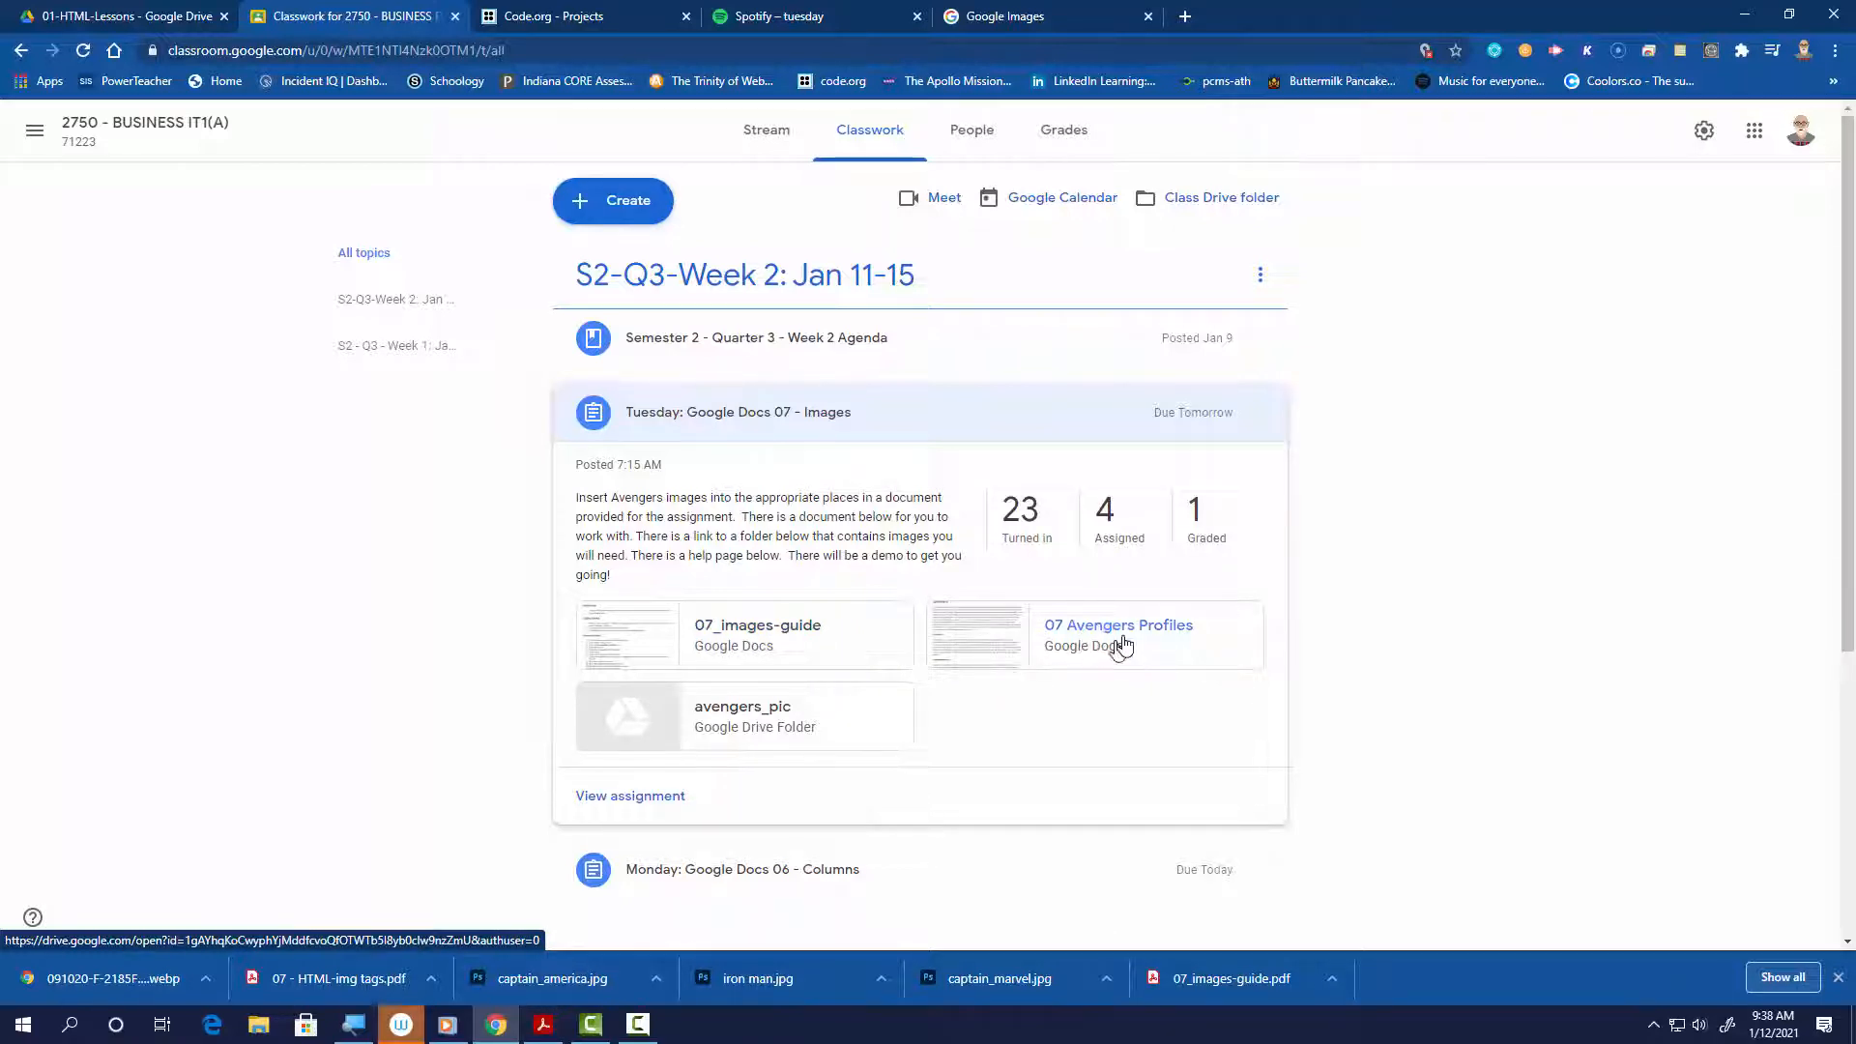
click(754, 732)
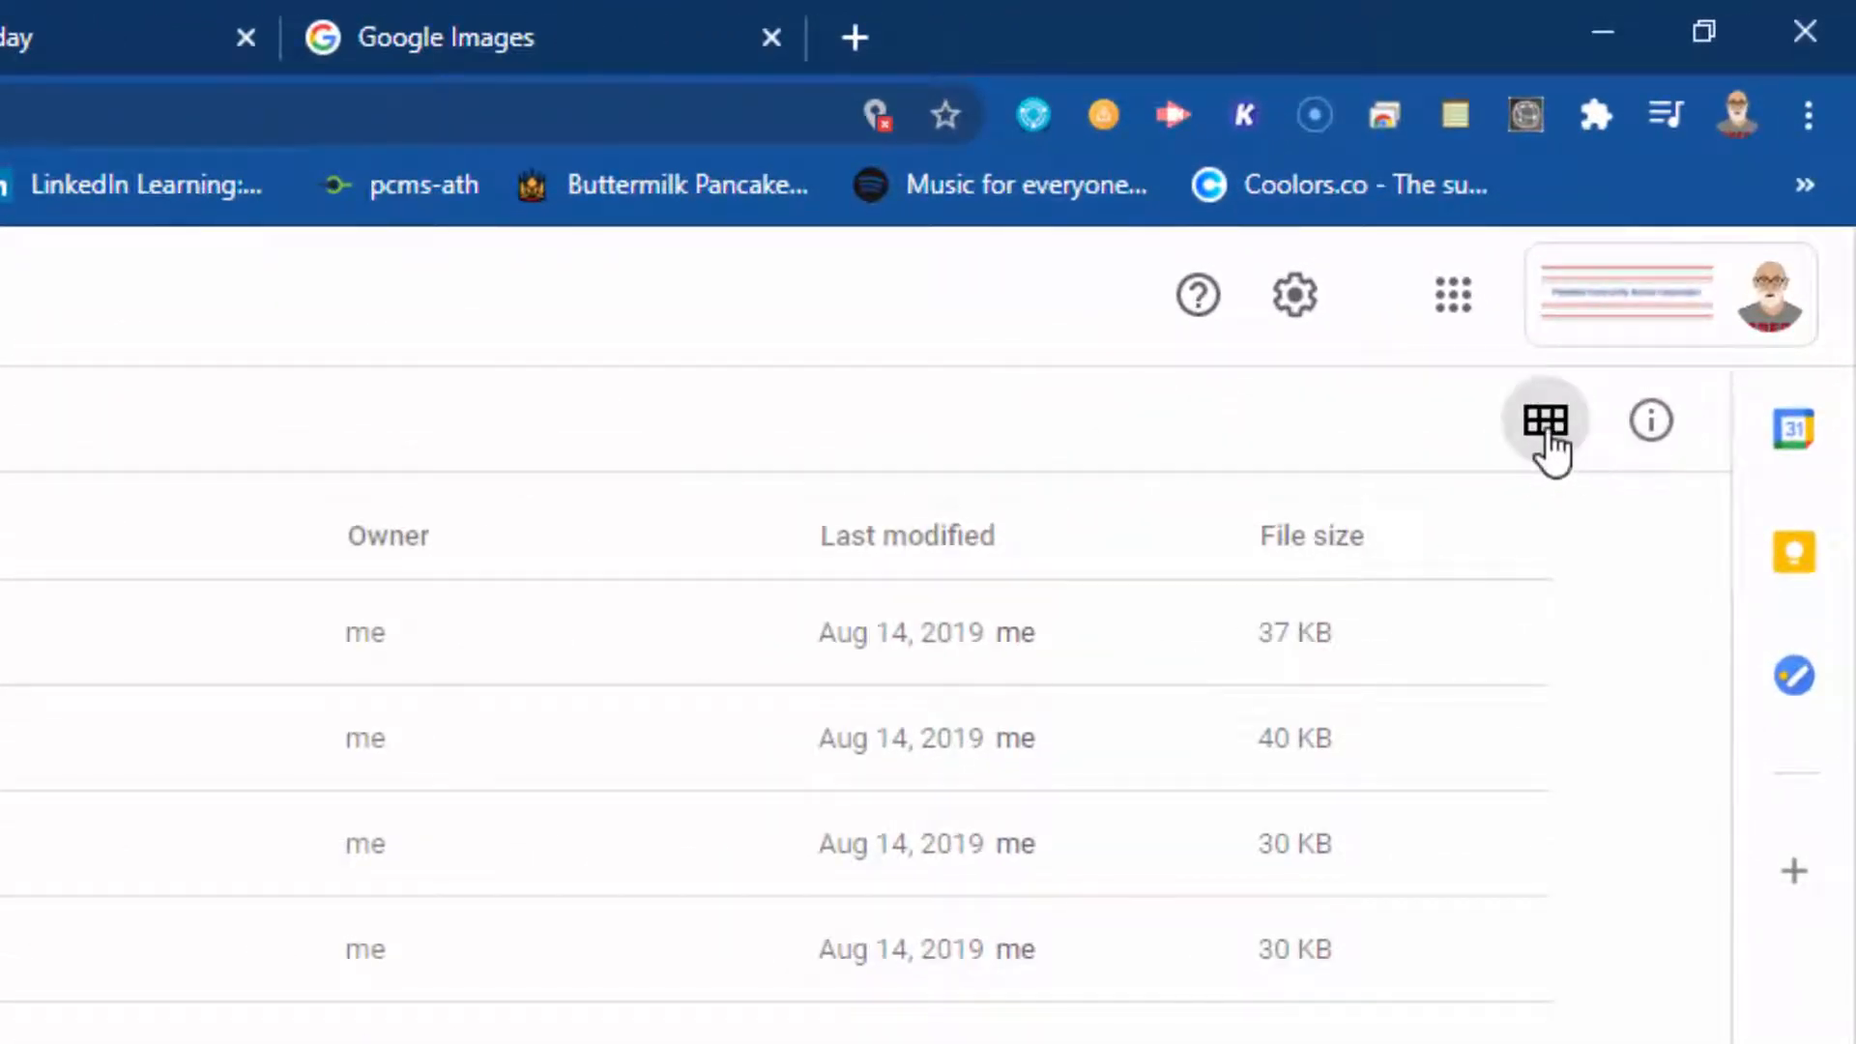
Toggle the avengers_pic folder between list and grid layouts, leaving it in grid layout with image thumbnails
click(1550, 440)
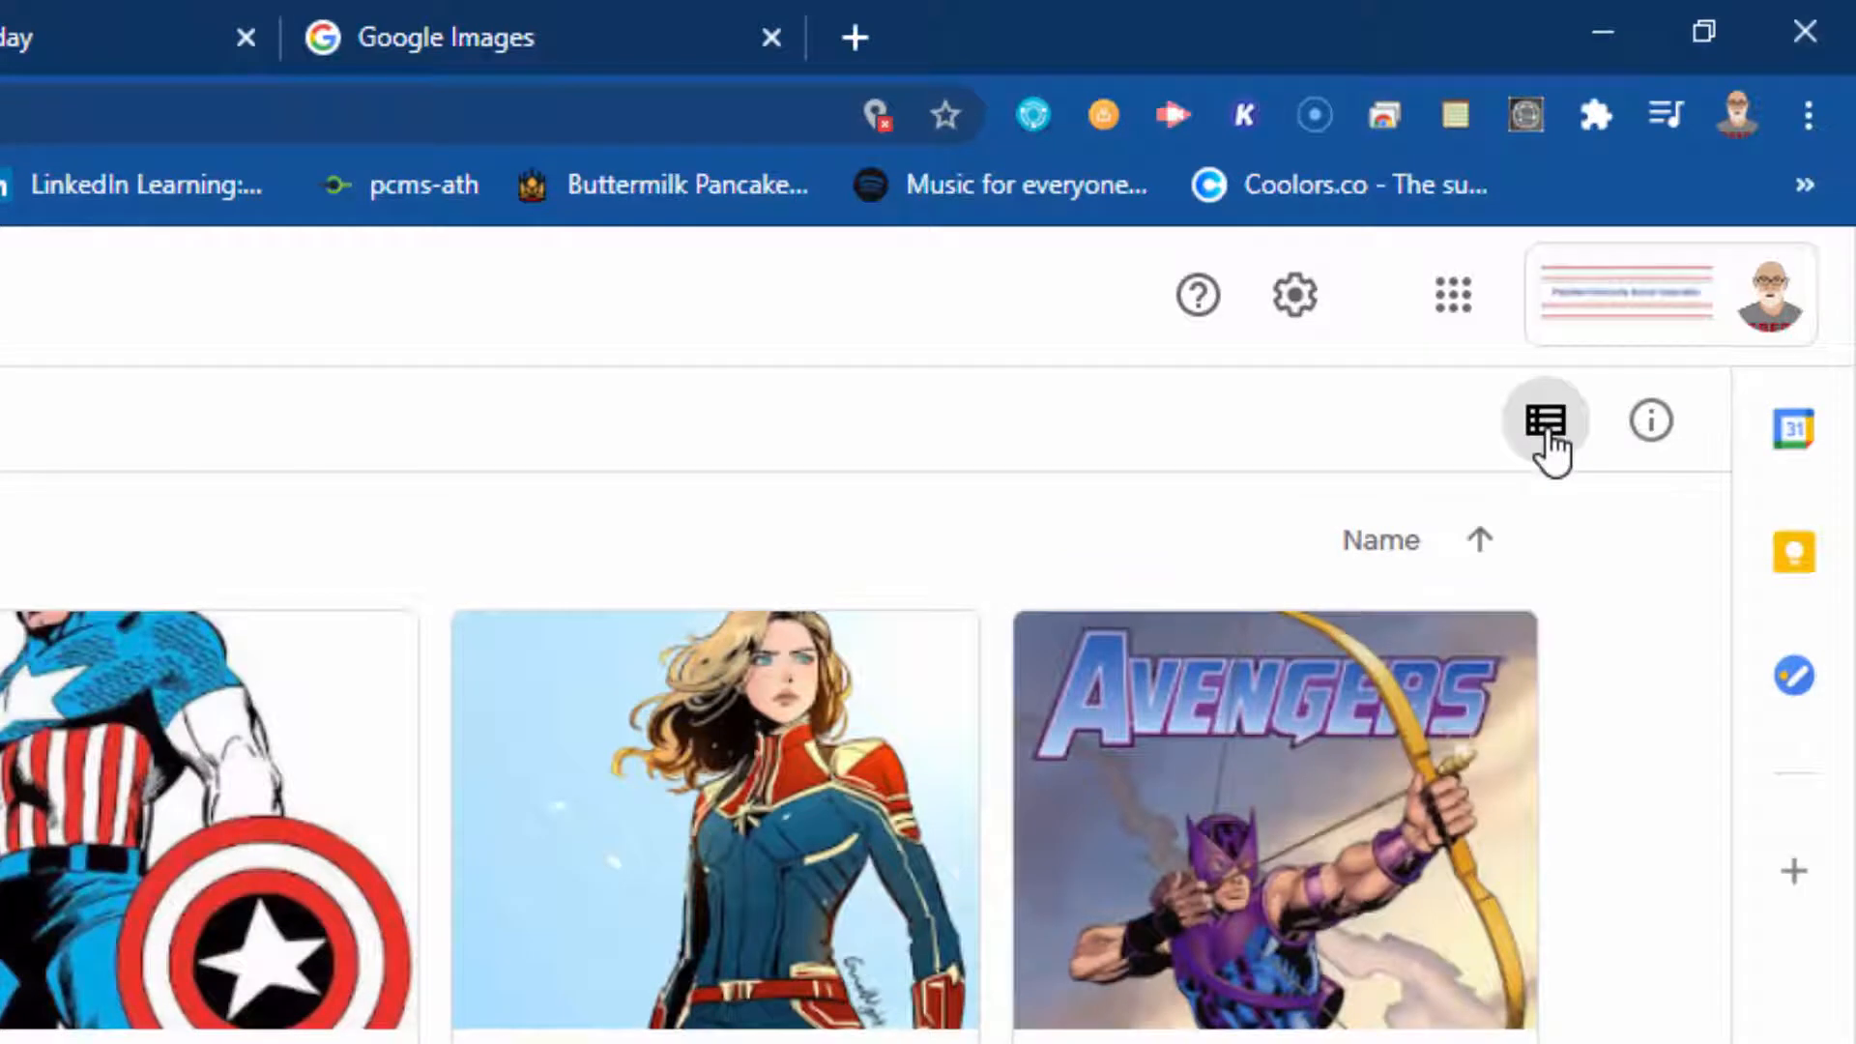
click(1546, 437)
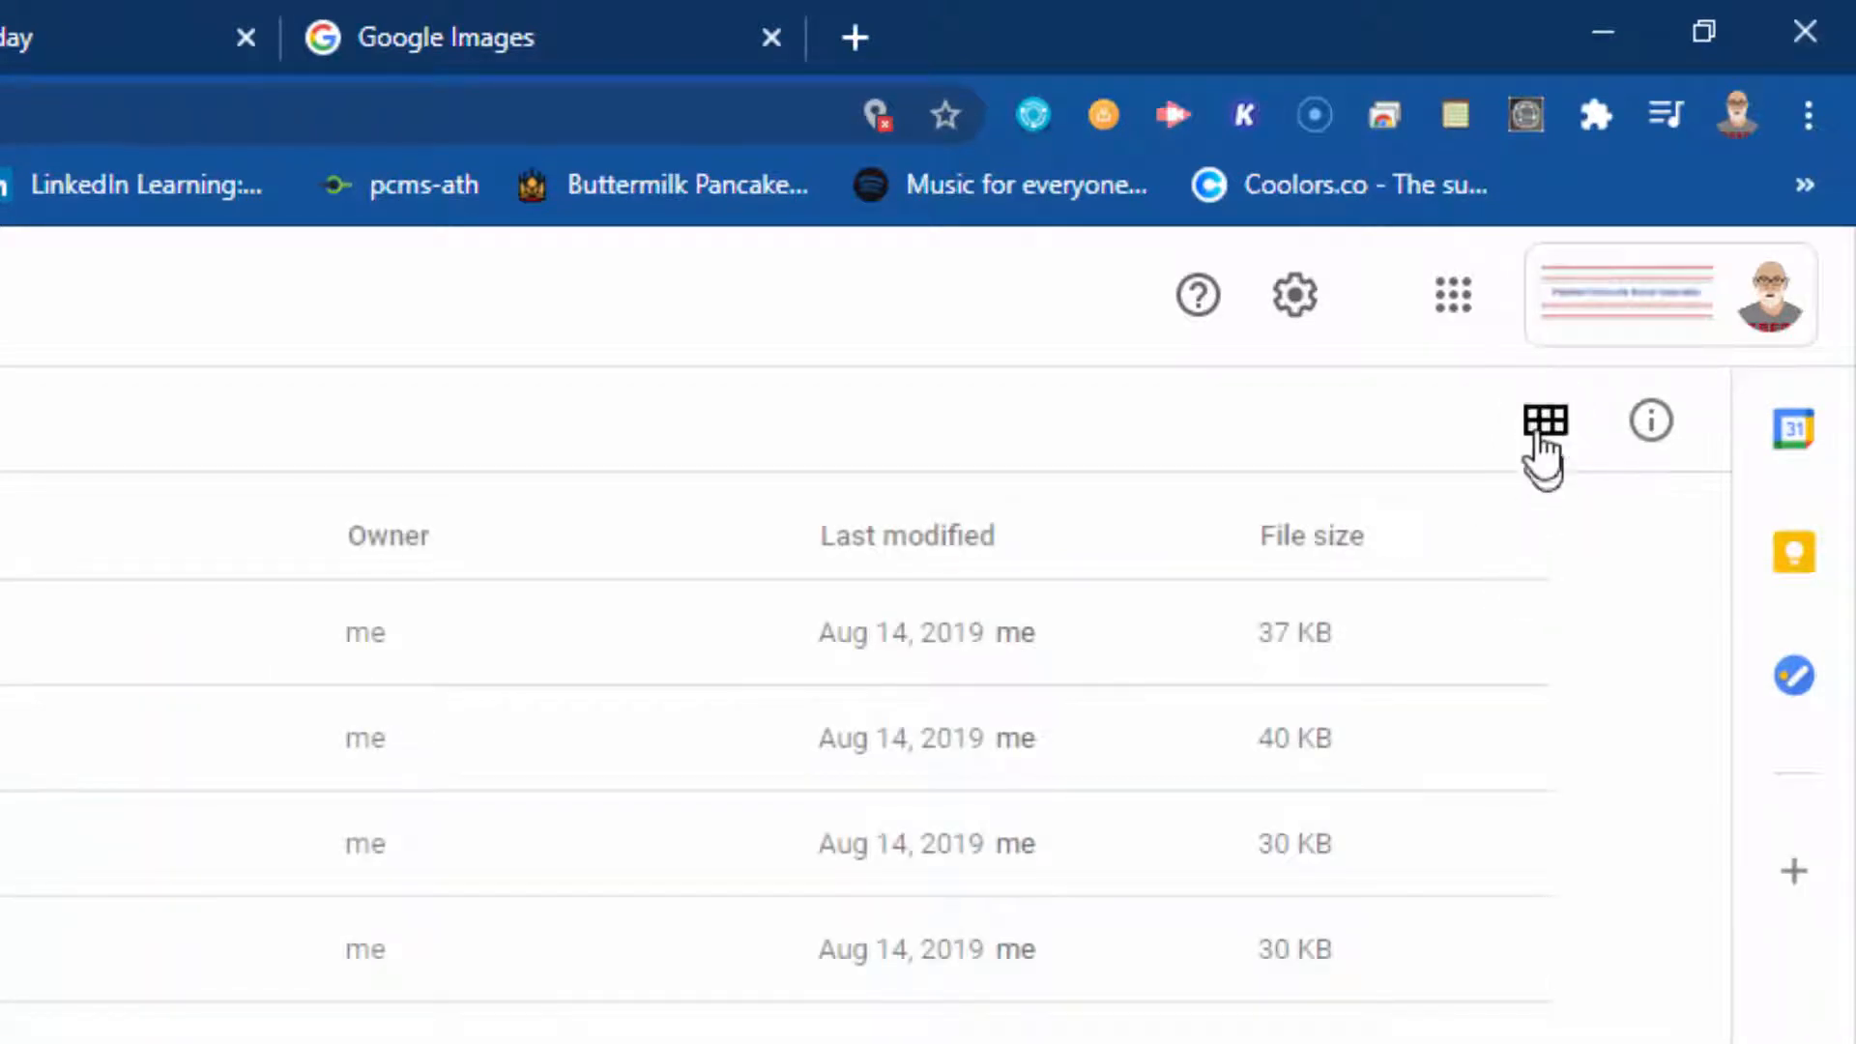
click(1544, 439)
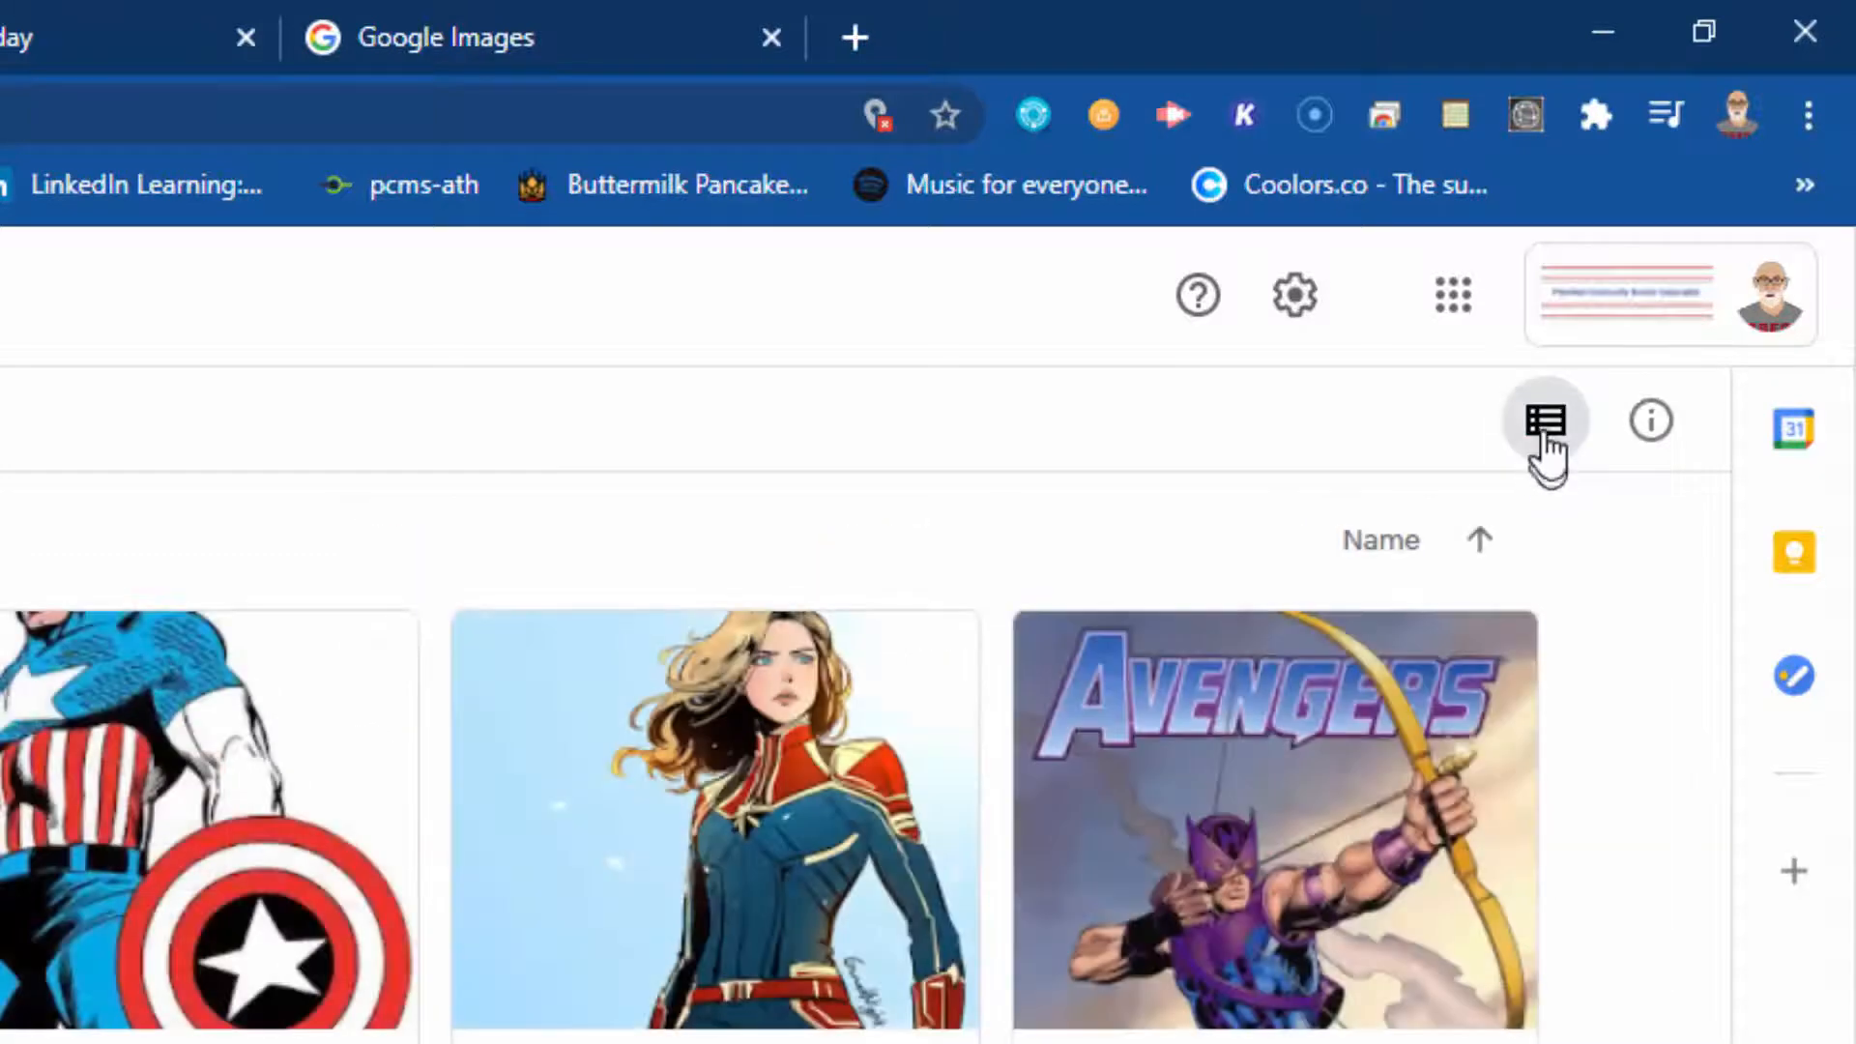
click(1546, 440)
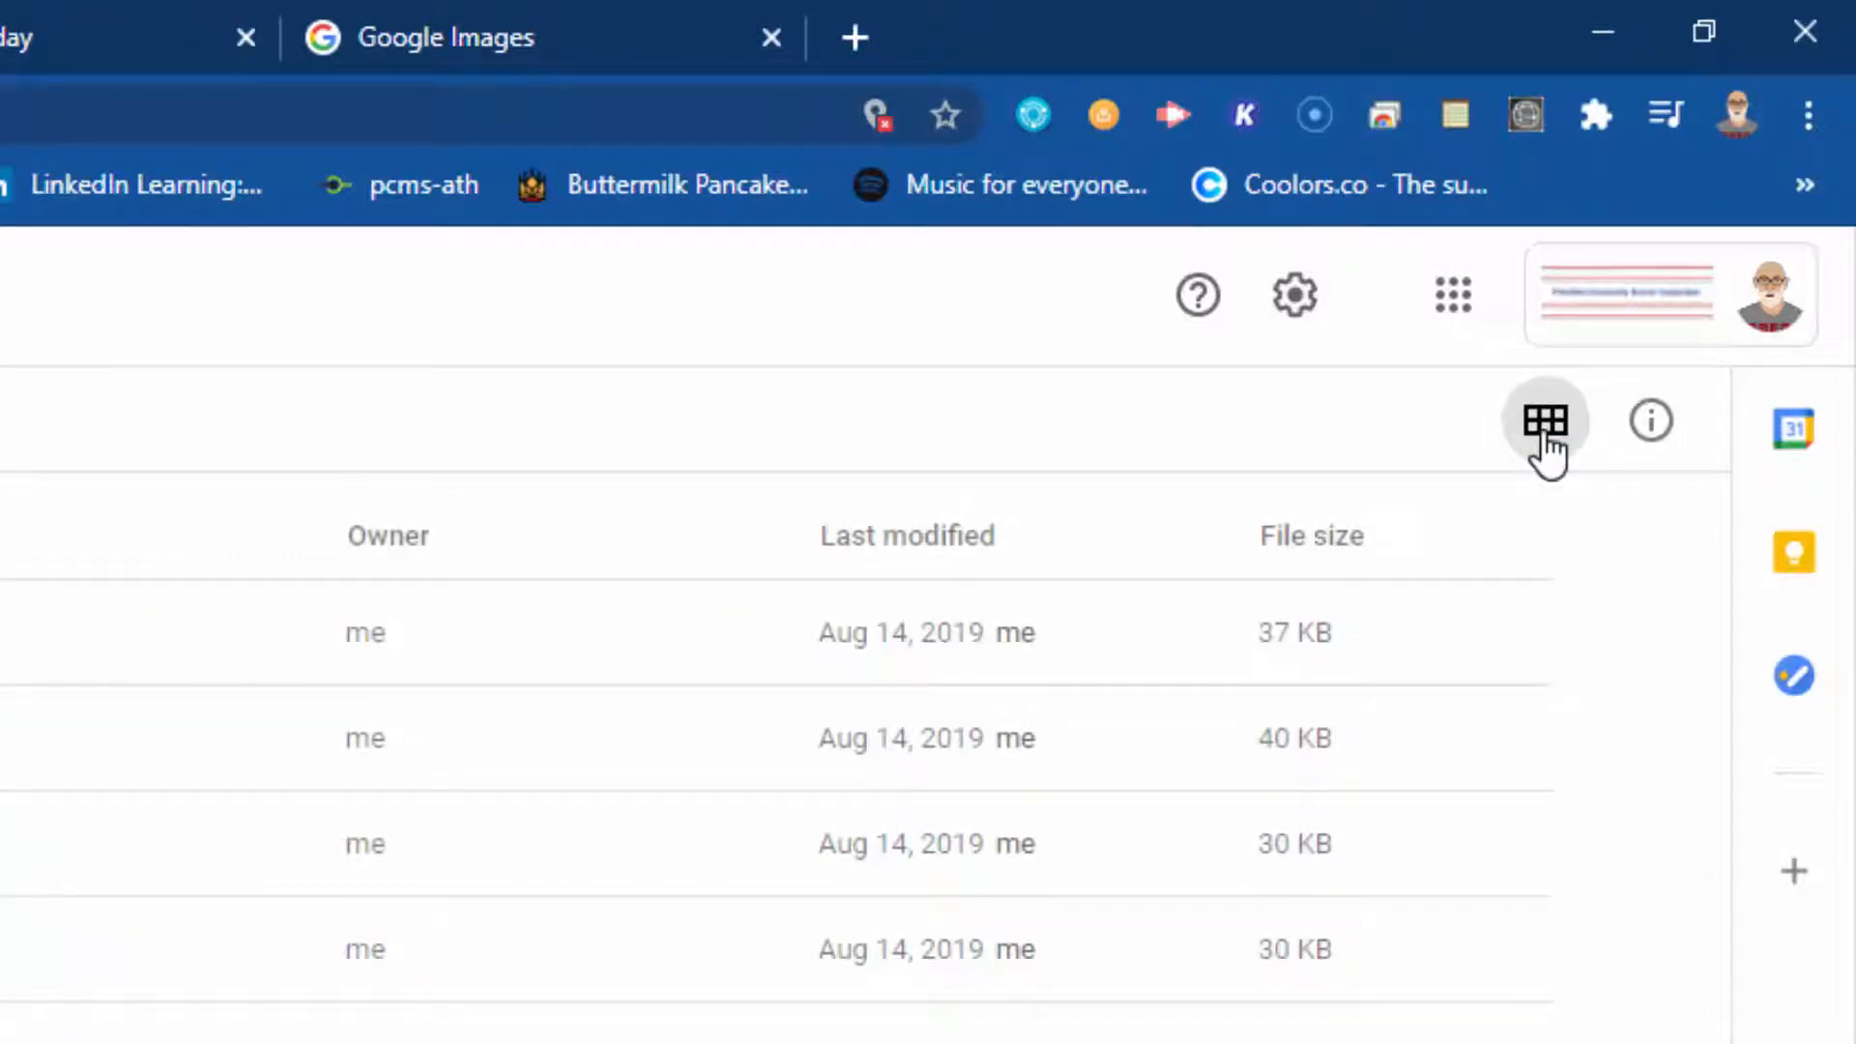
click(1546, 440)
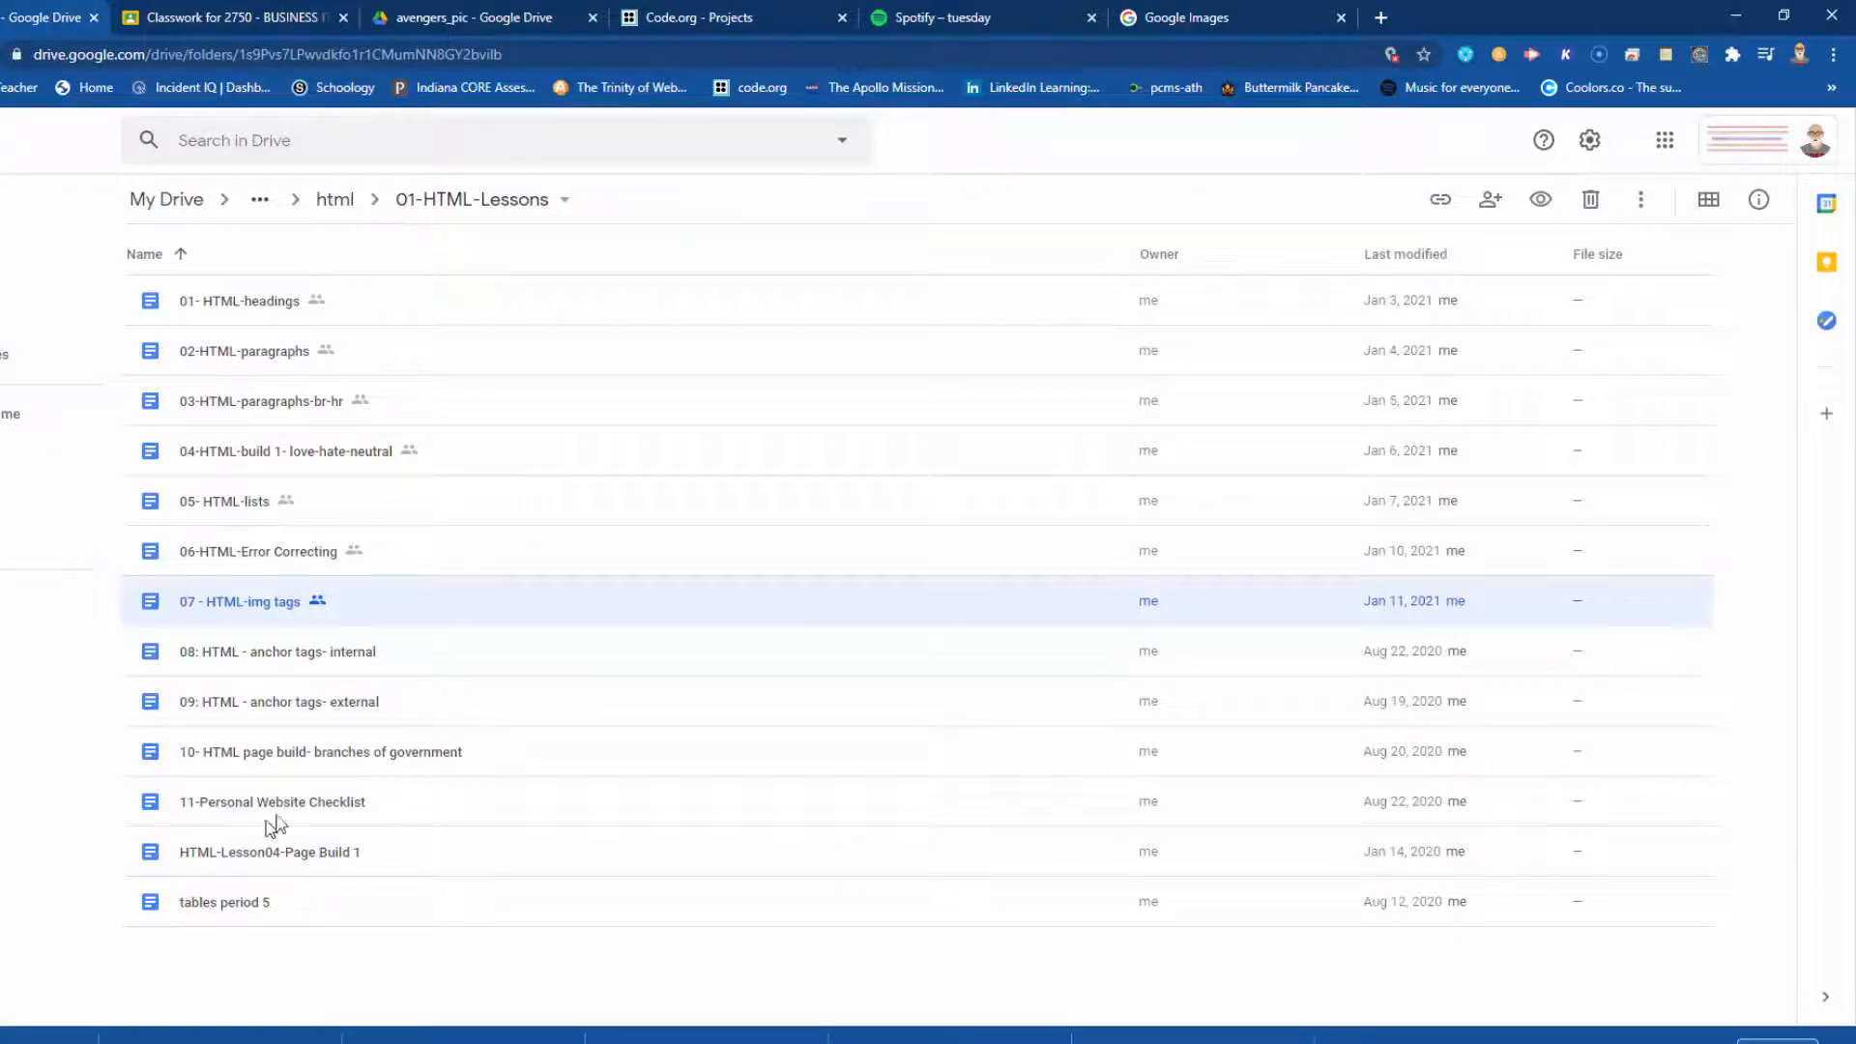
In Drive, go up from 01-HTML-Lessons to 0000_classes and open the docs folder inside Business_IT
click(259, 199)
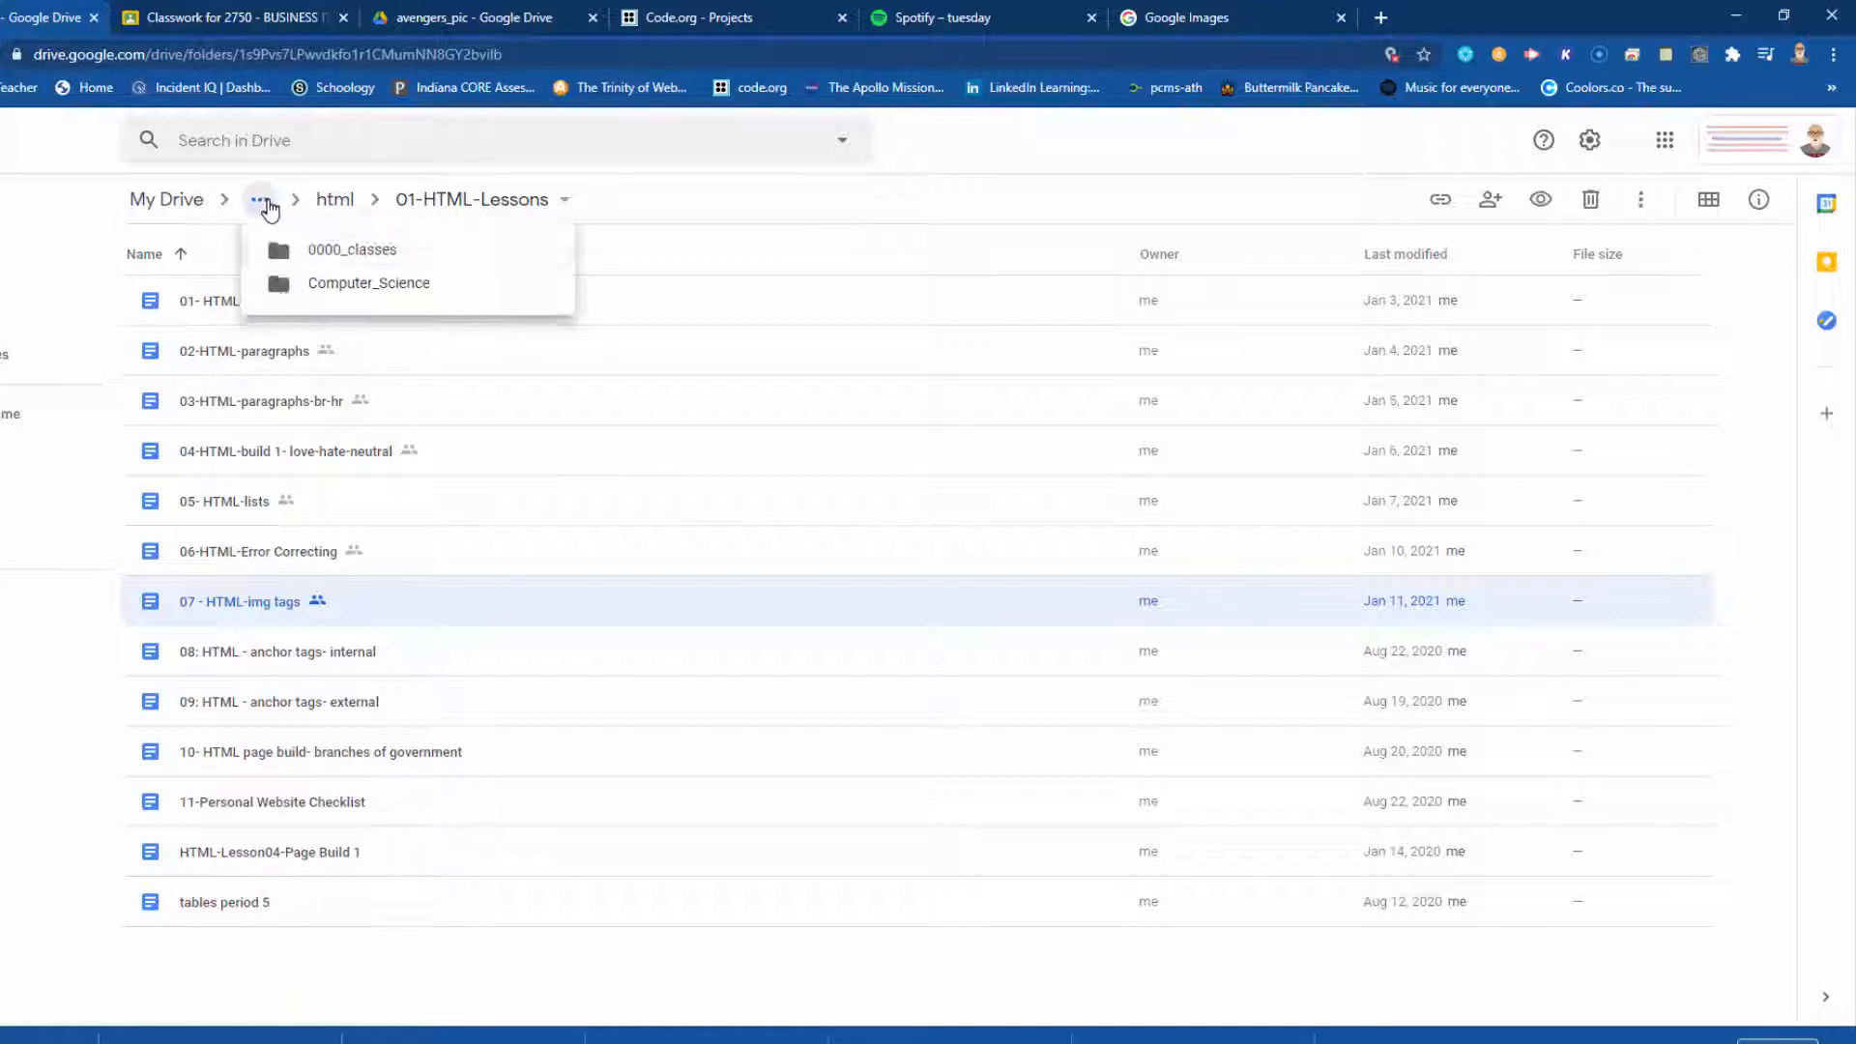
click(328, 250)
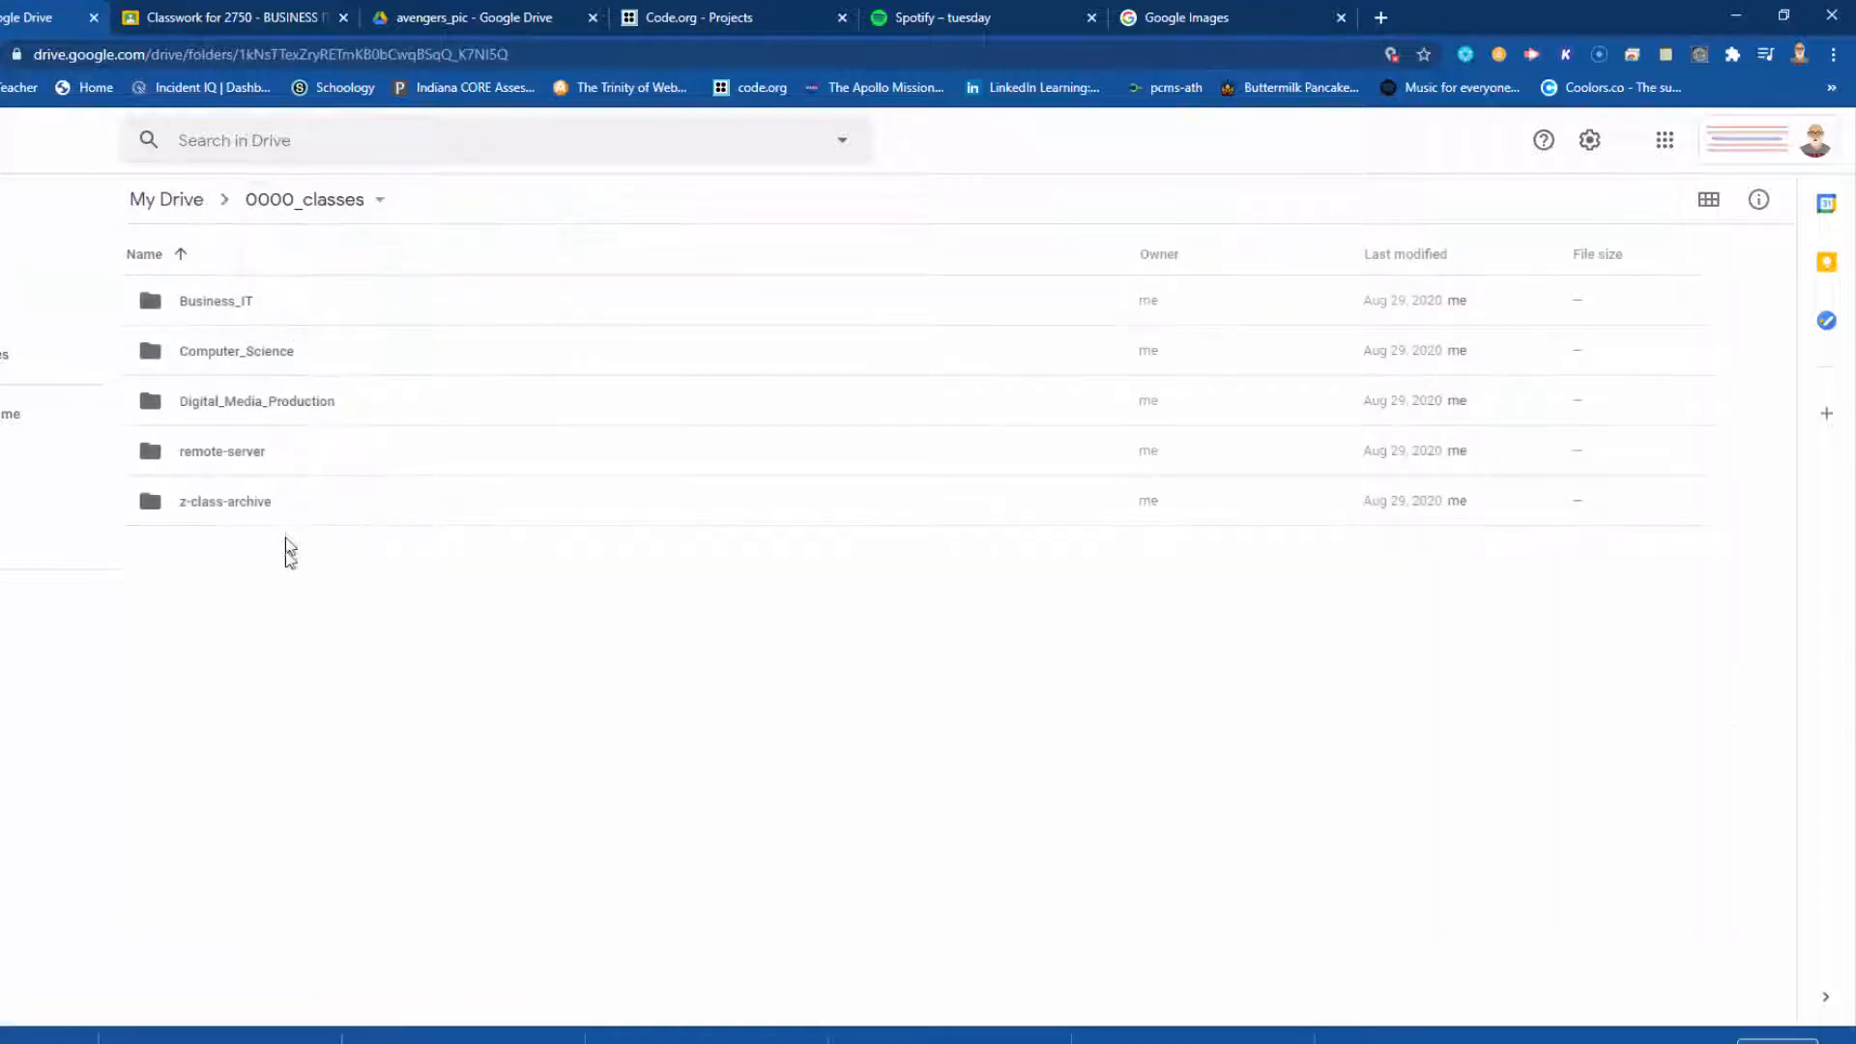
double_click(229, 311)
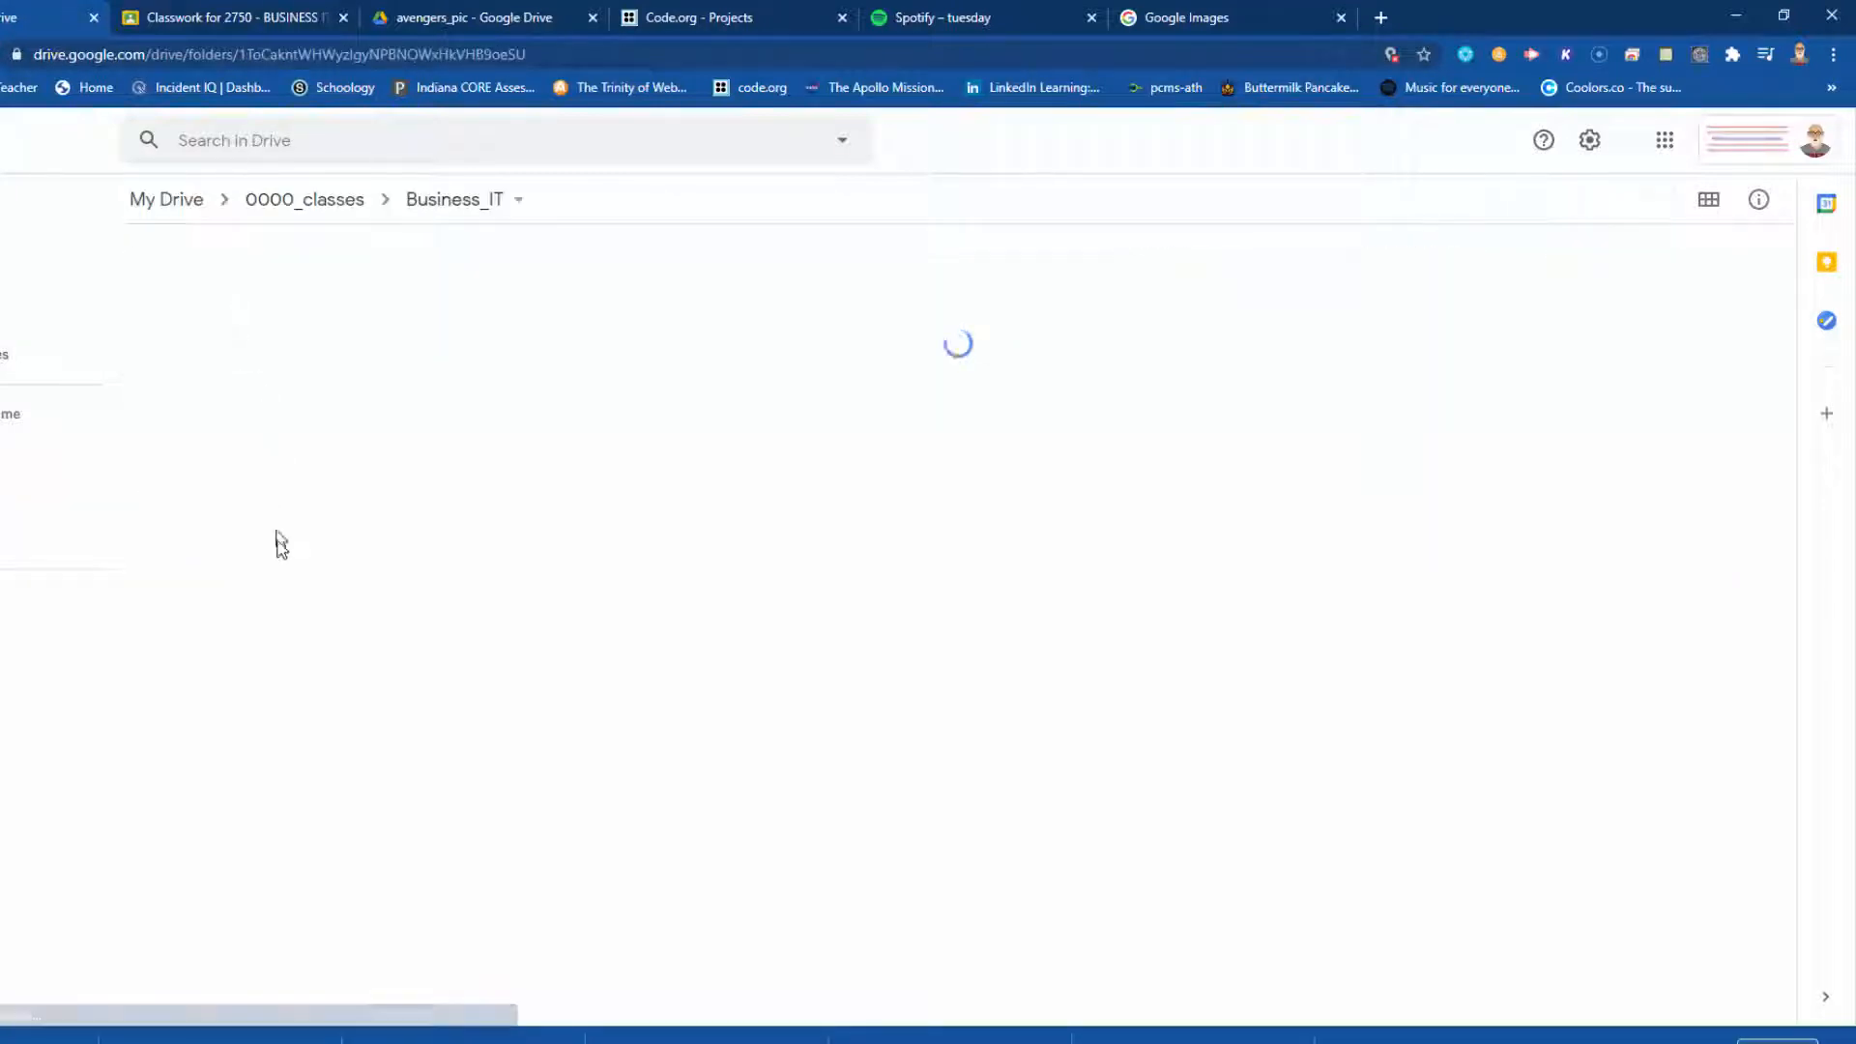
click(191, 392)
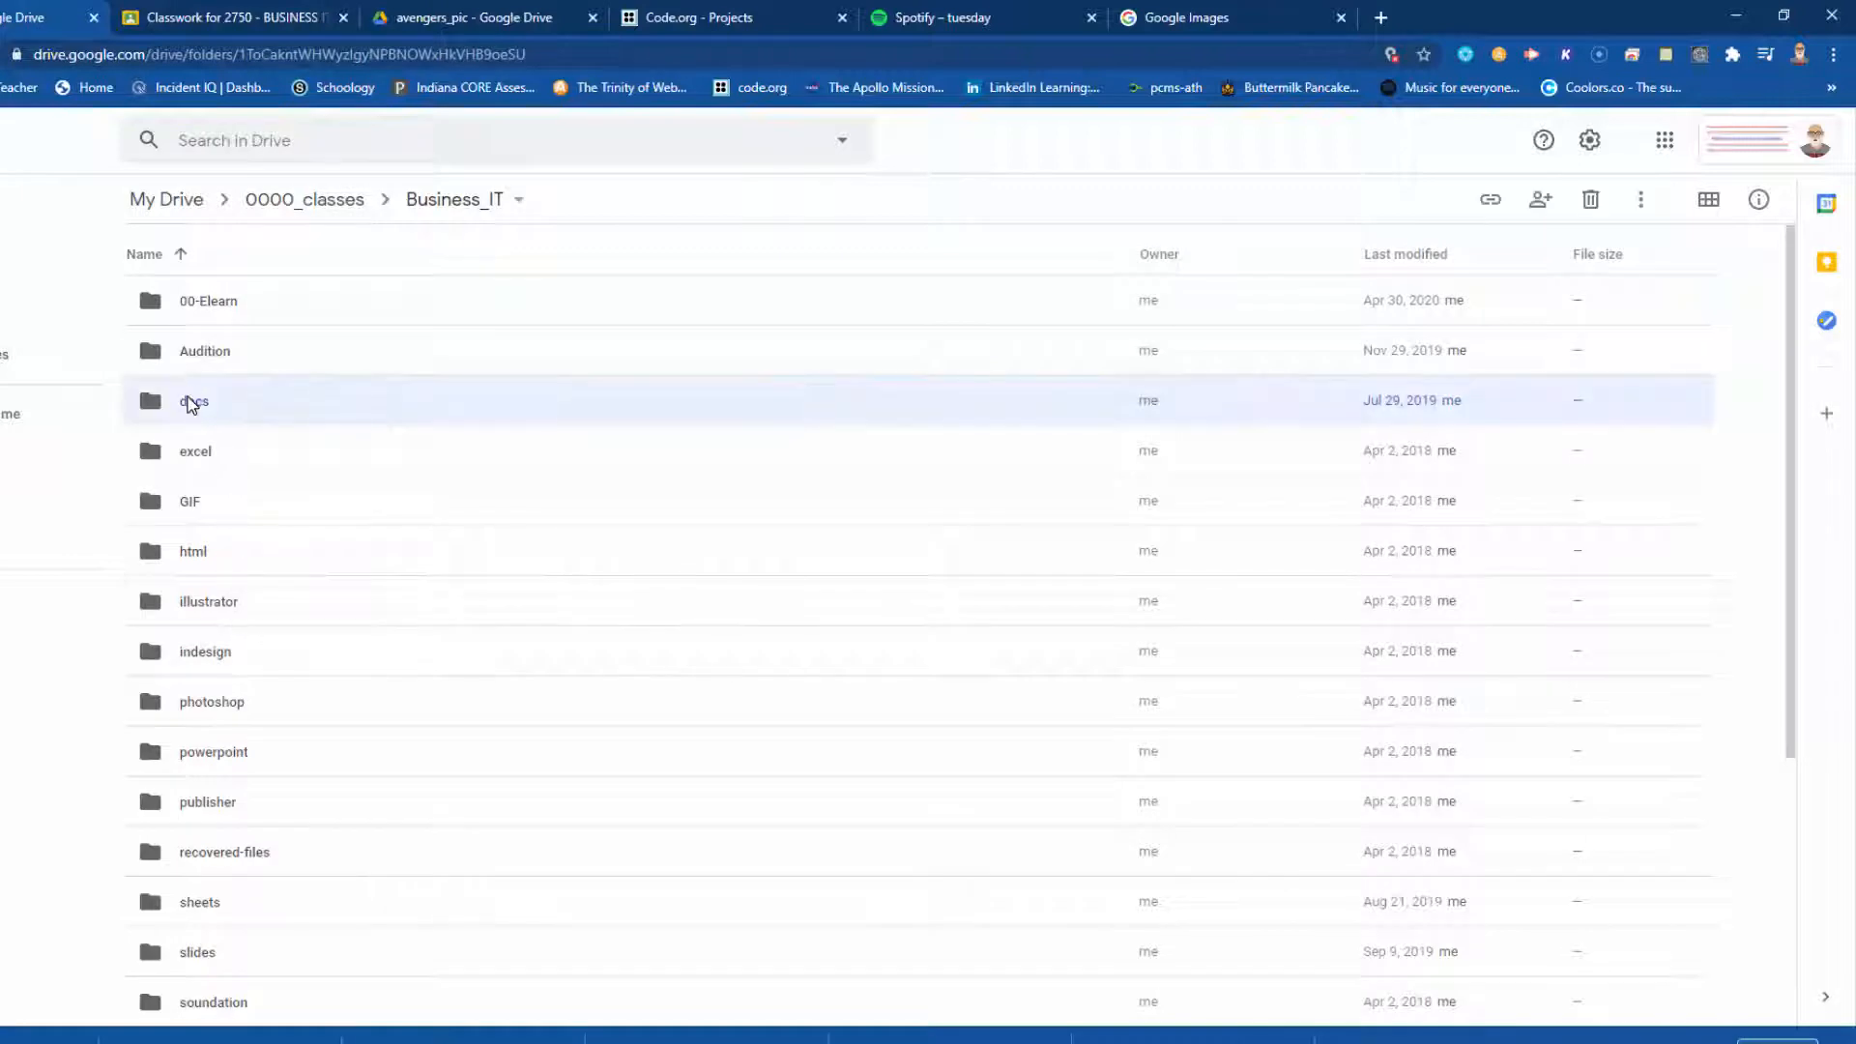
double_click(191, 401)
Make a copy of the 07 Avengers Profiles document in the docs folder and open that copy
scroll(310, 819, down, 3)
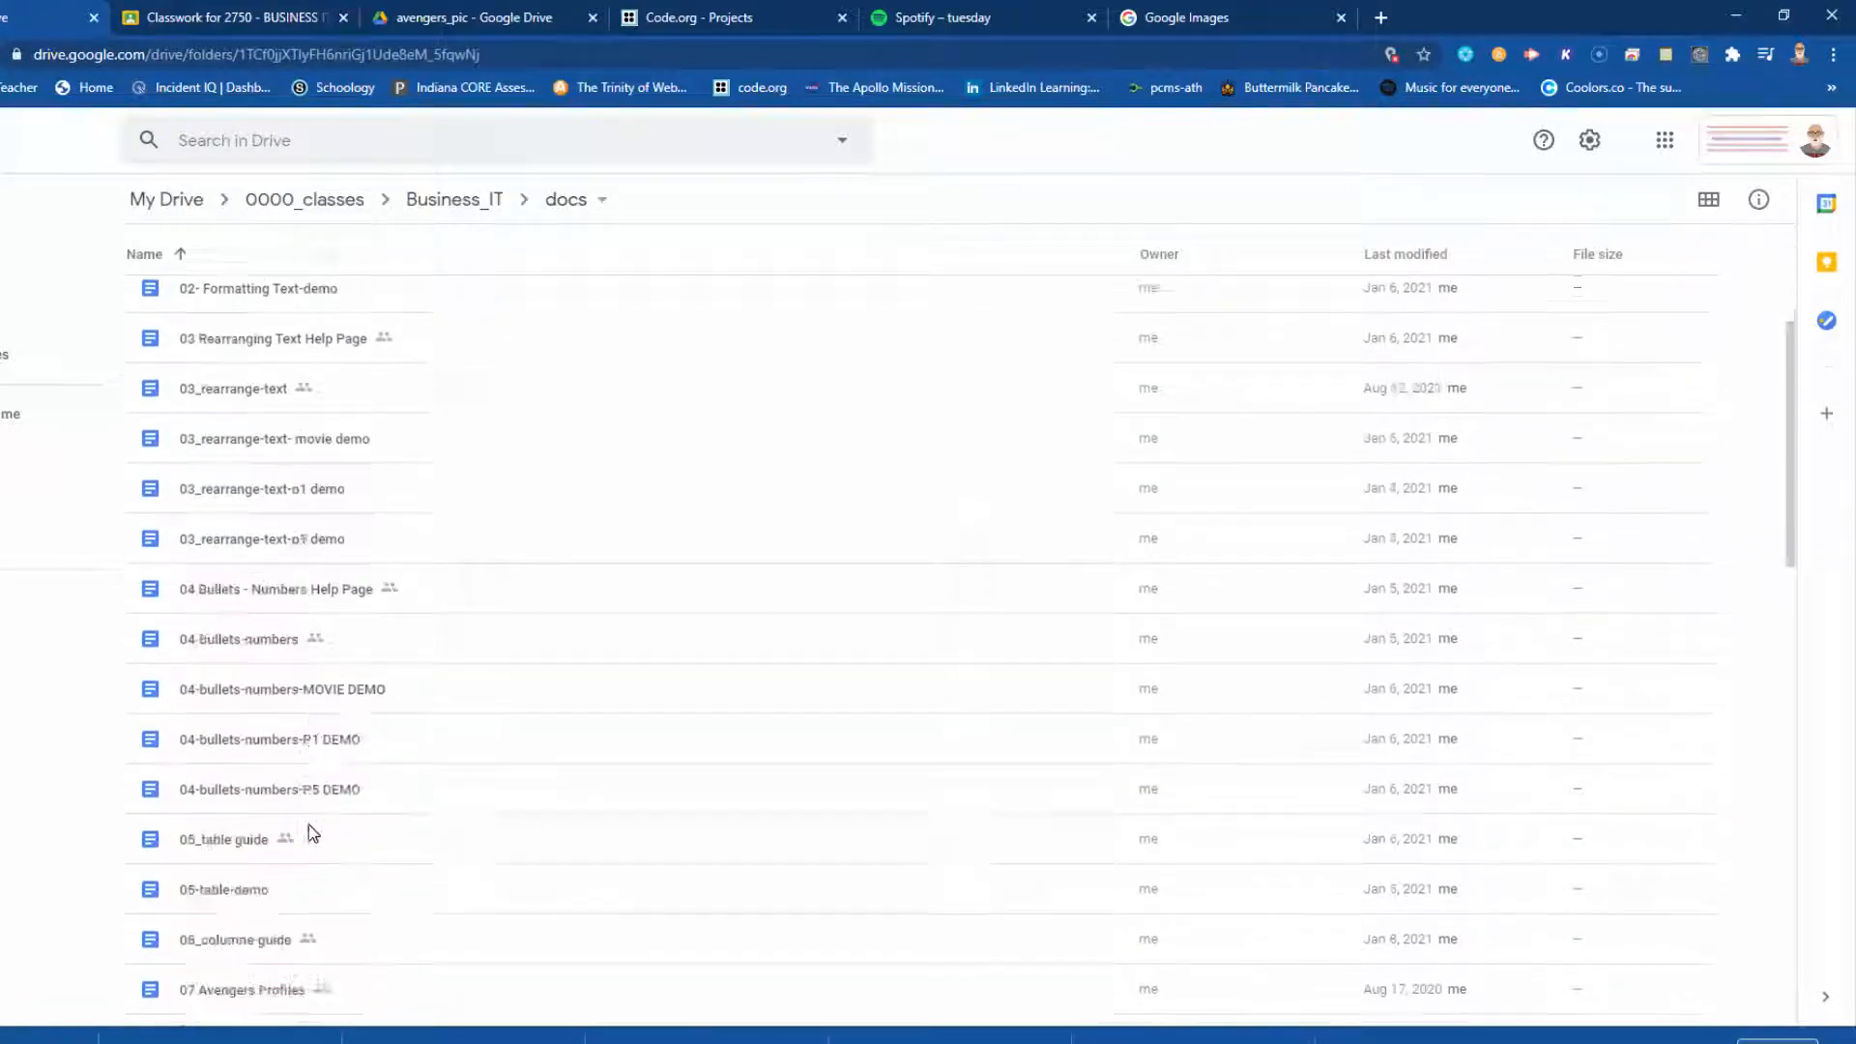
scroll(310, 822, down, 3)
scroll(305, 765, down, 1)
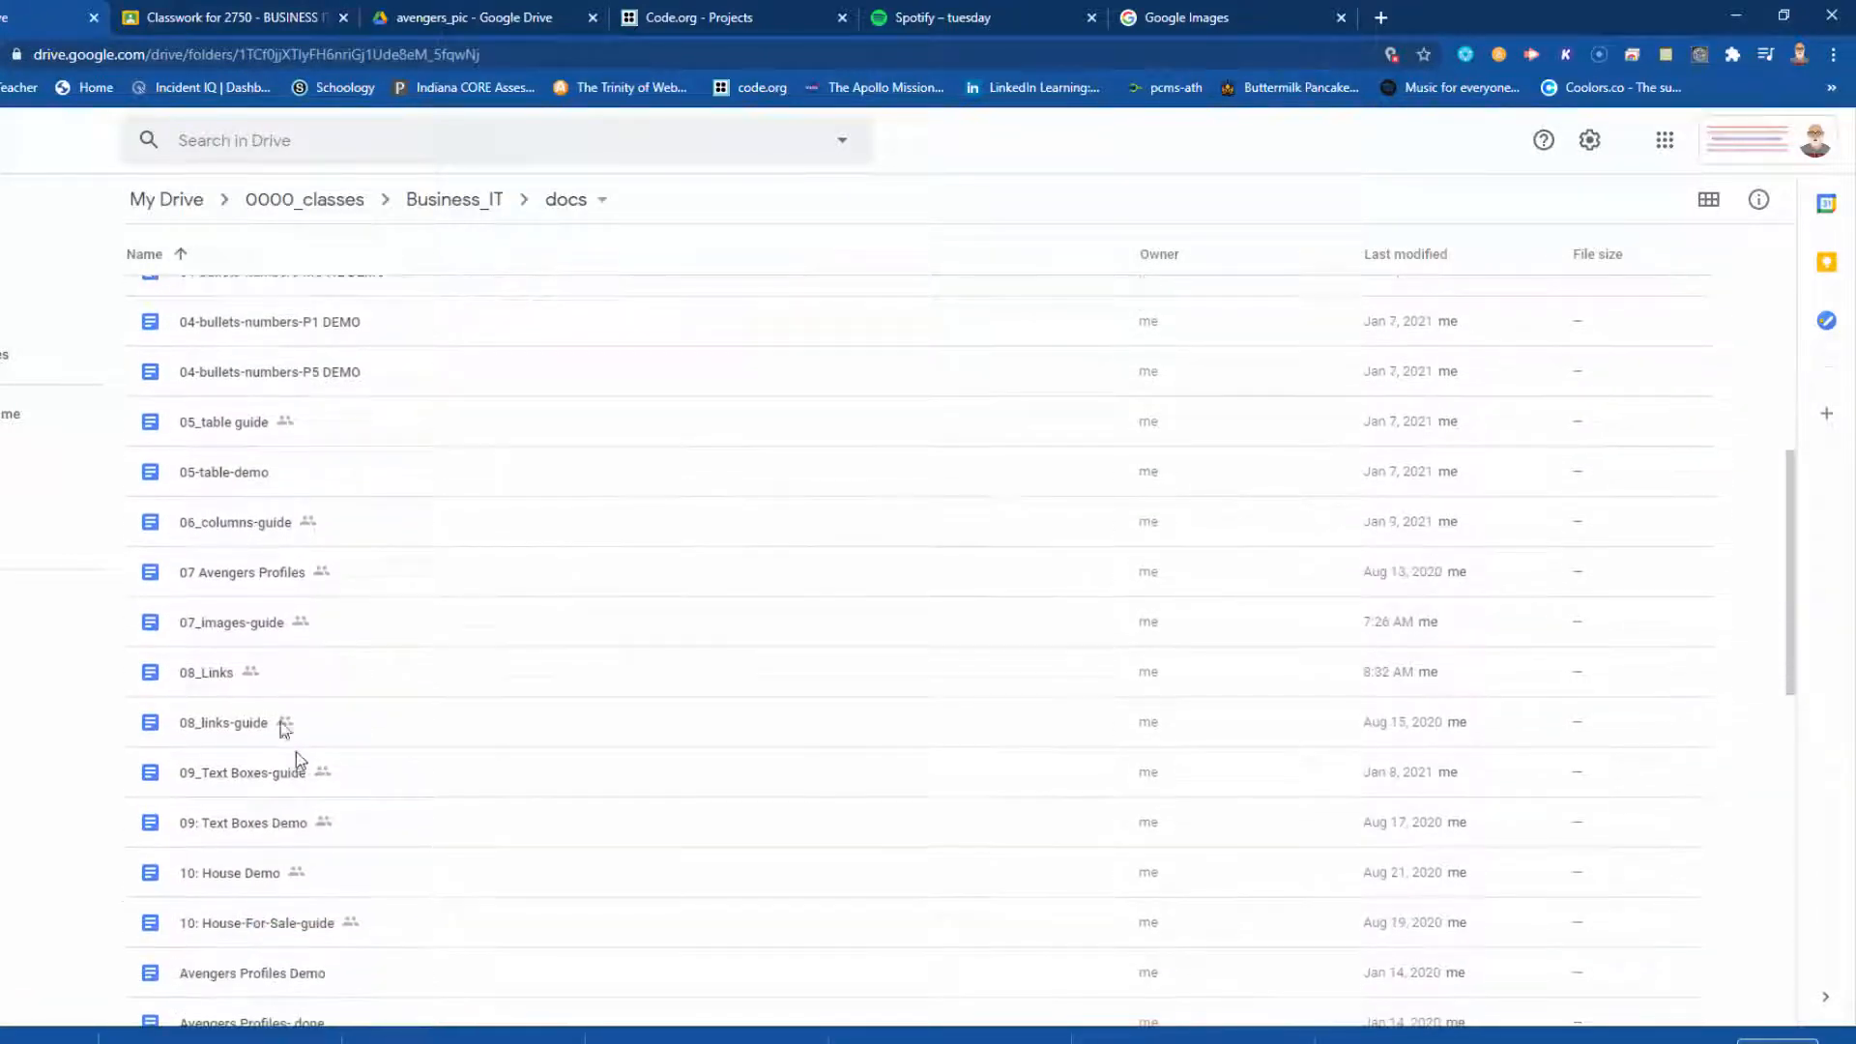
right_click(234, 579)
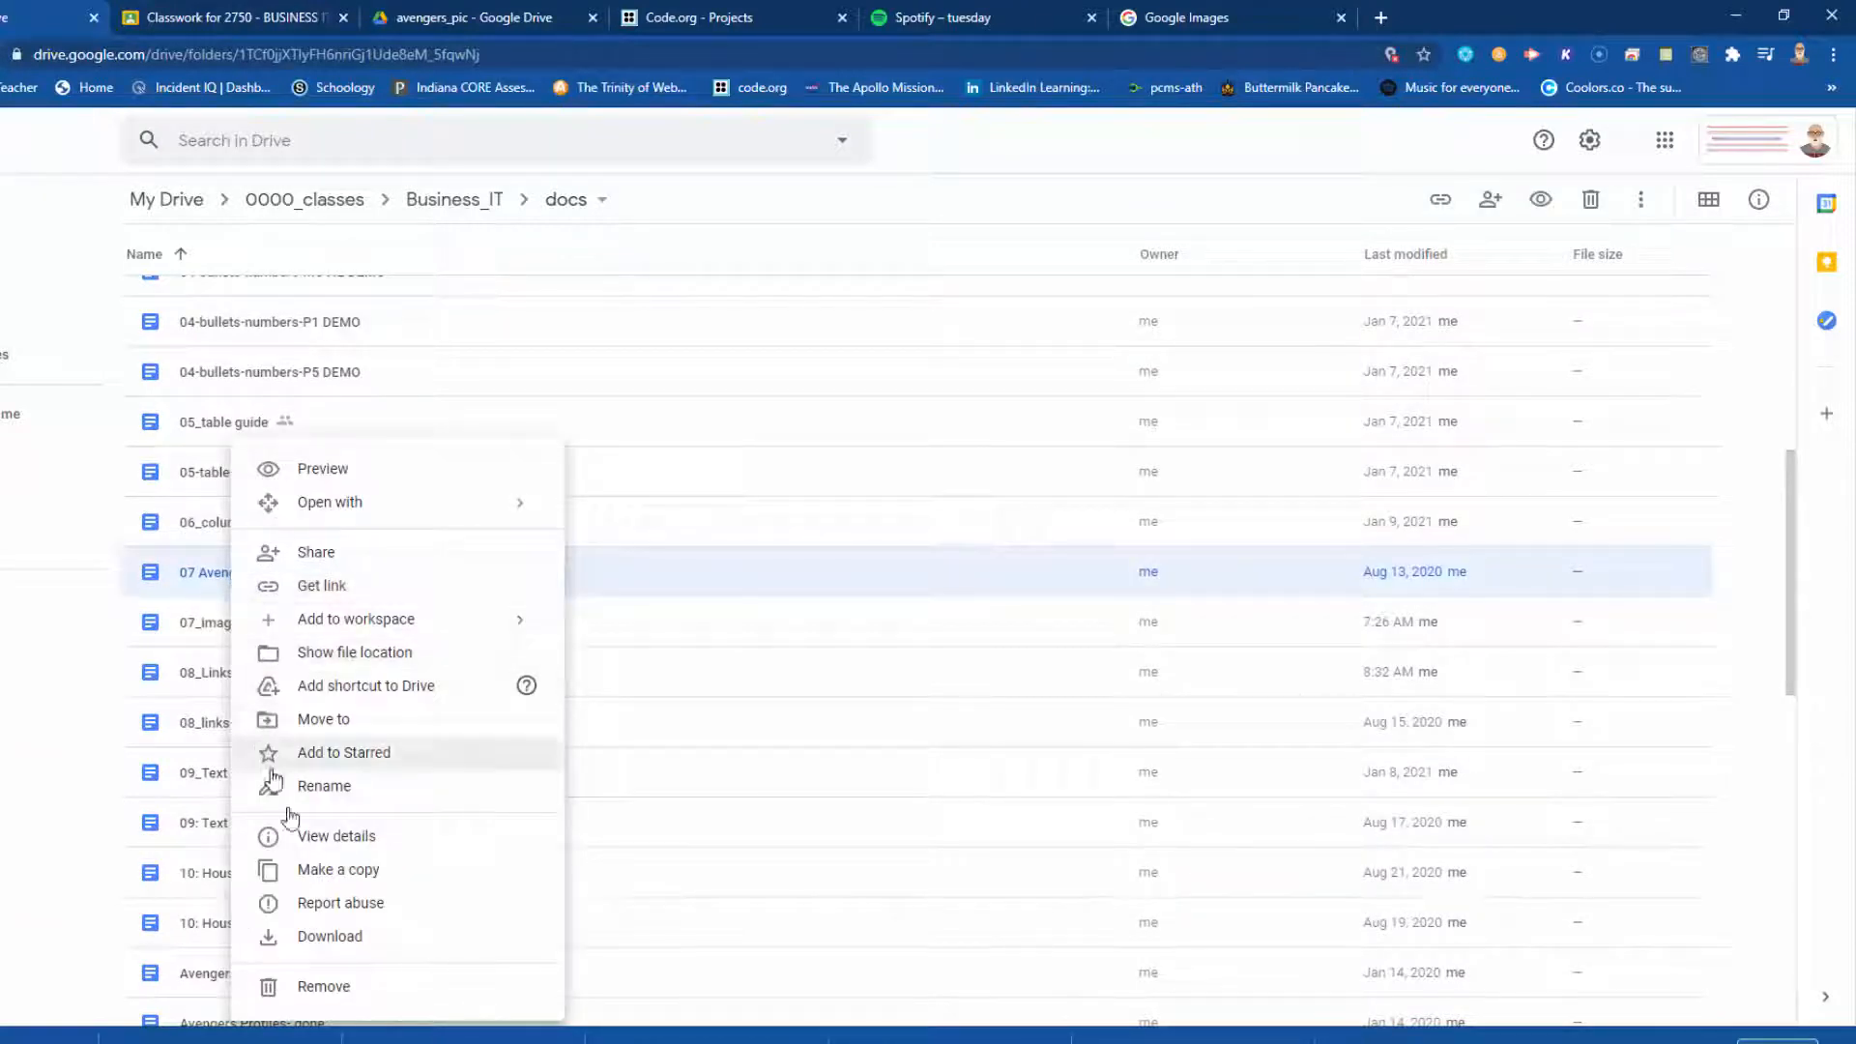
click(312, 870)
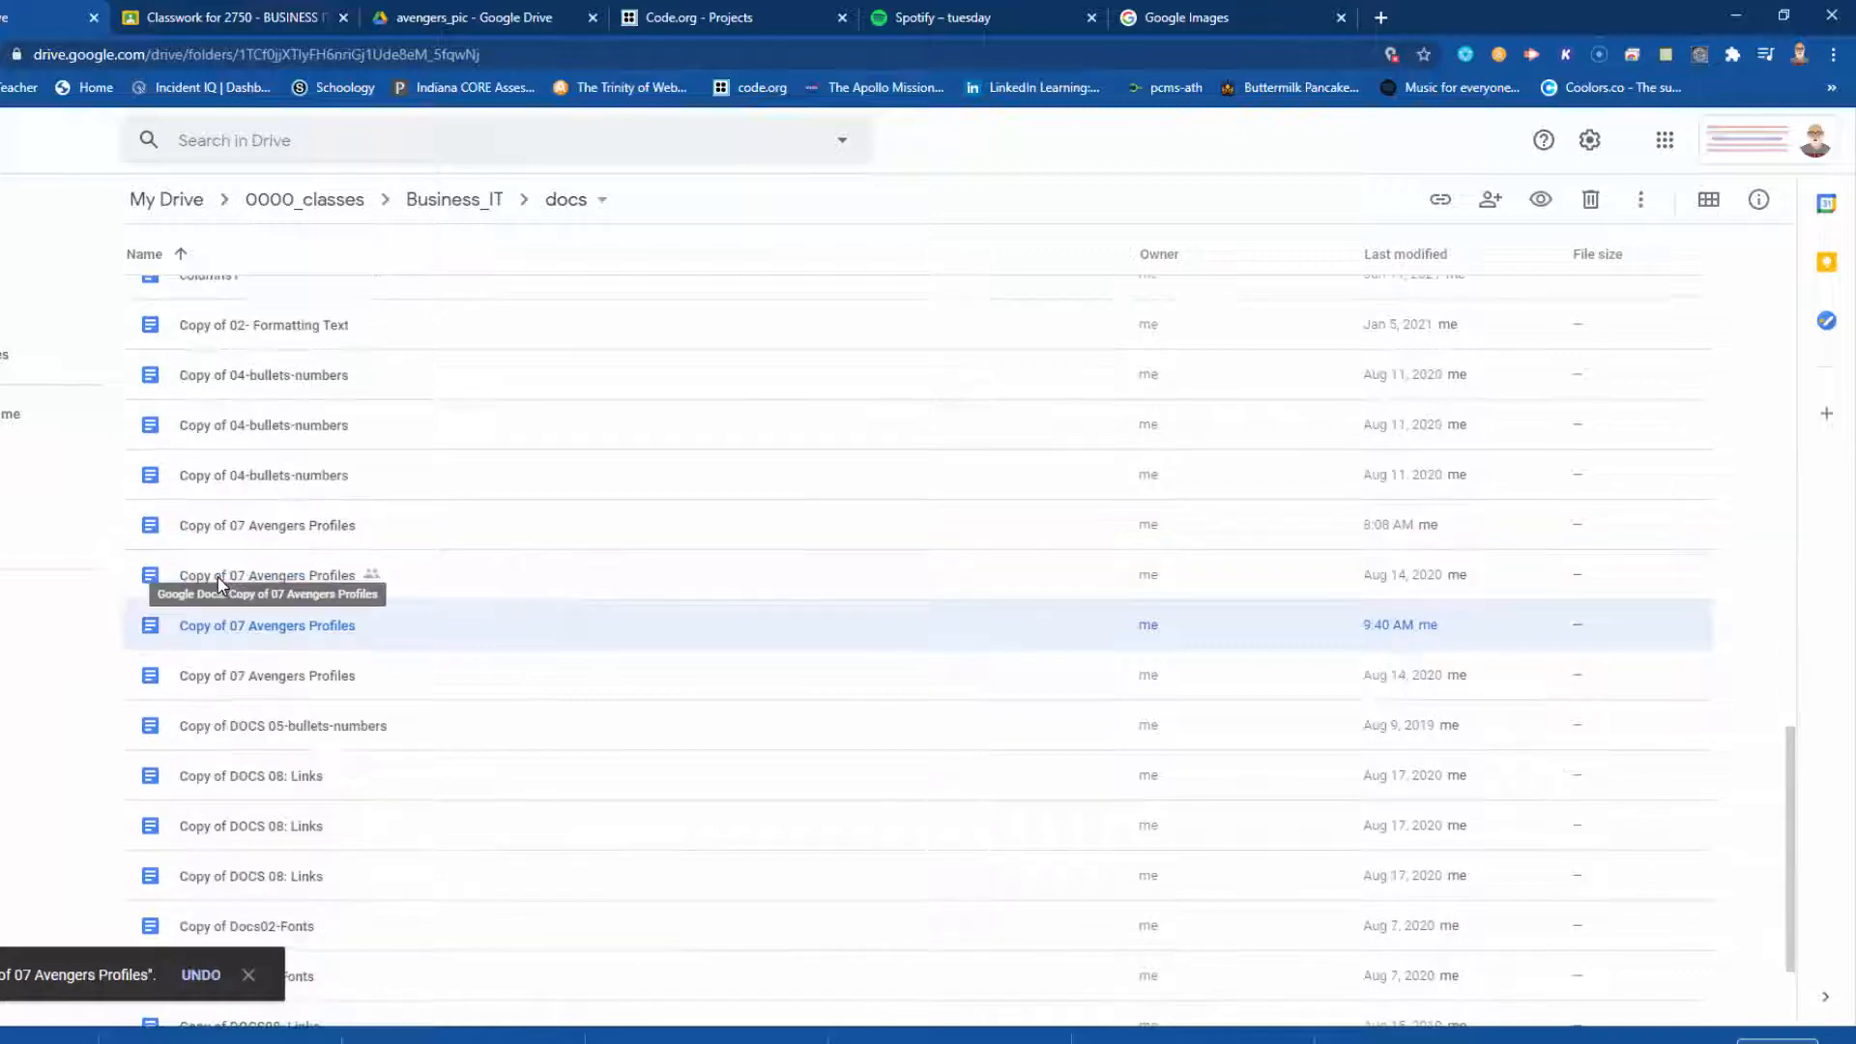
double_click(147, 634)
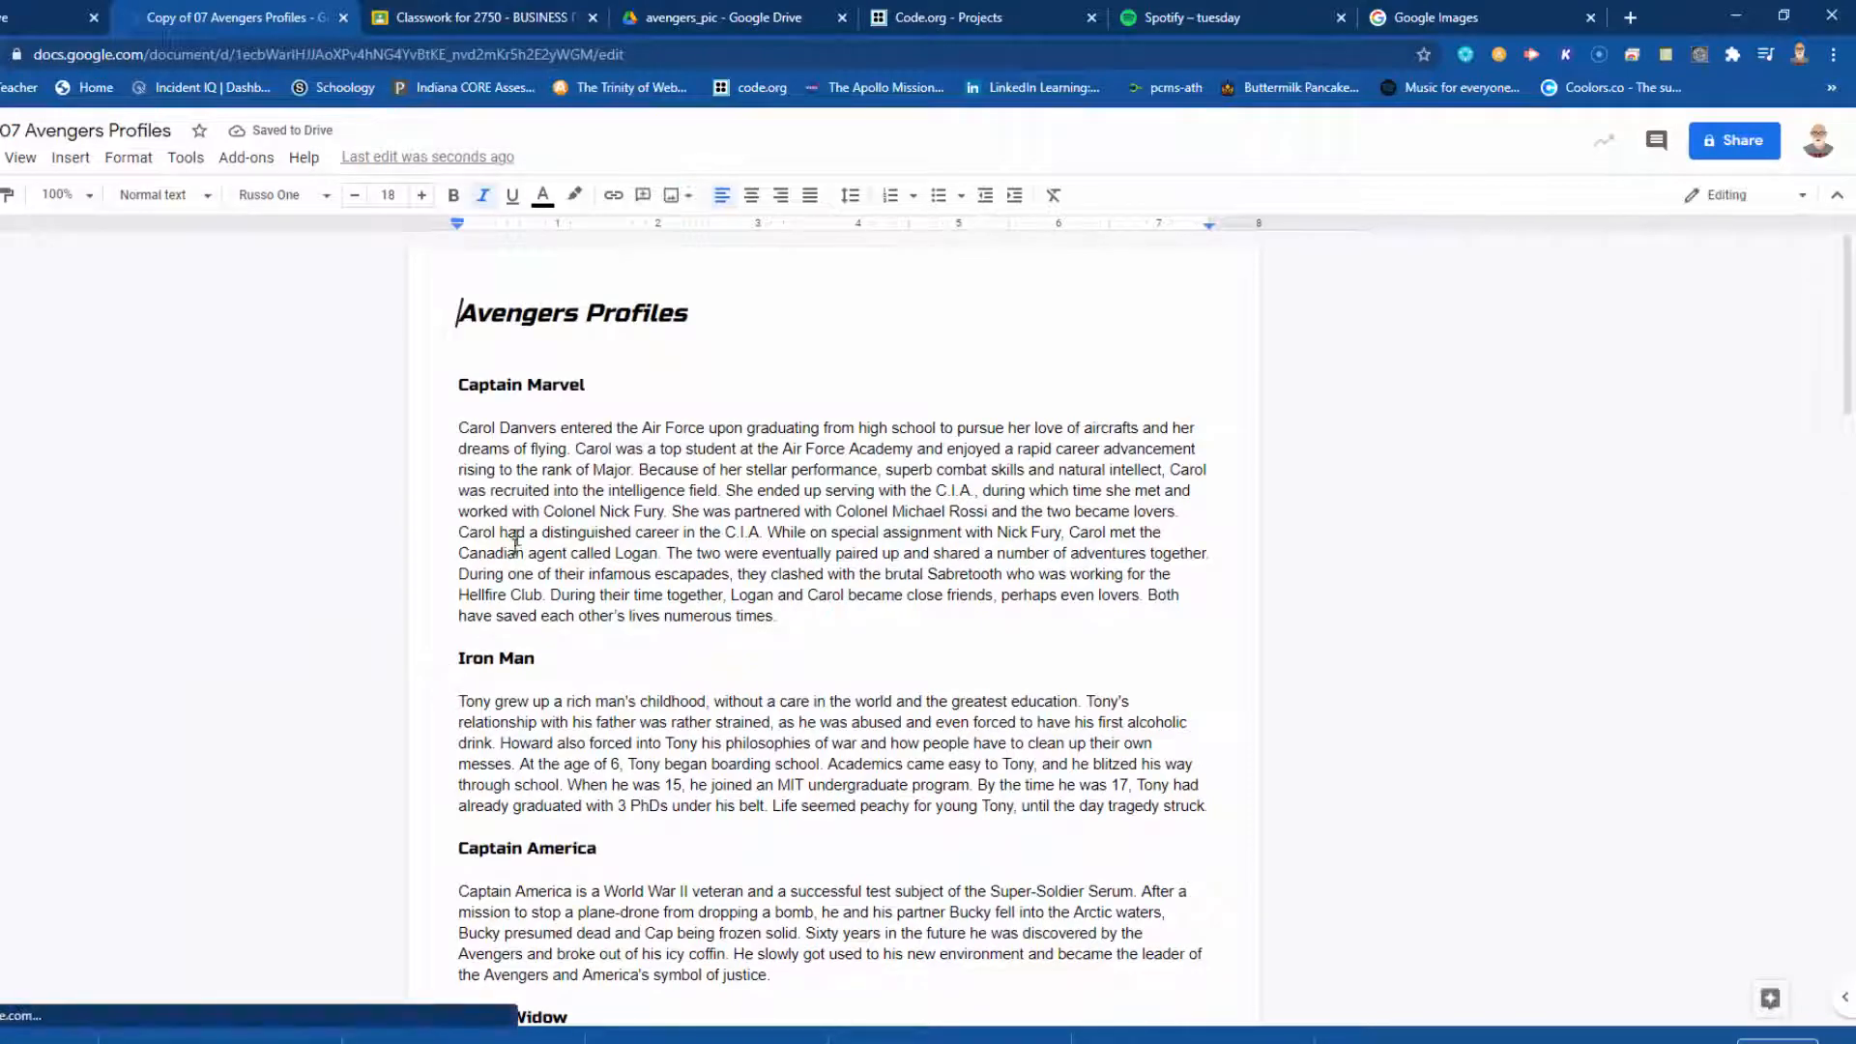
Highlight the title, the Captain Marvel section and the Iron Man text in turn, then place the cursor before the Captain Marvel paragraph
drag(490, 313, 750, 315)
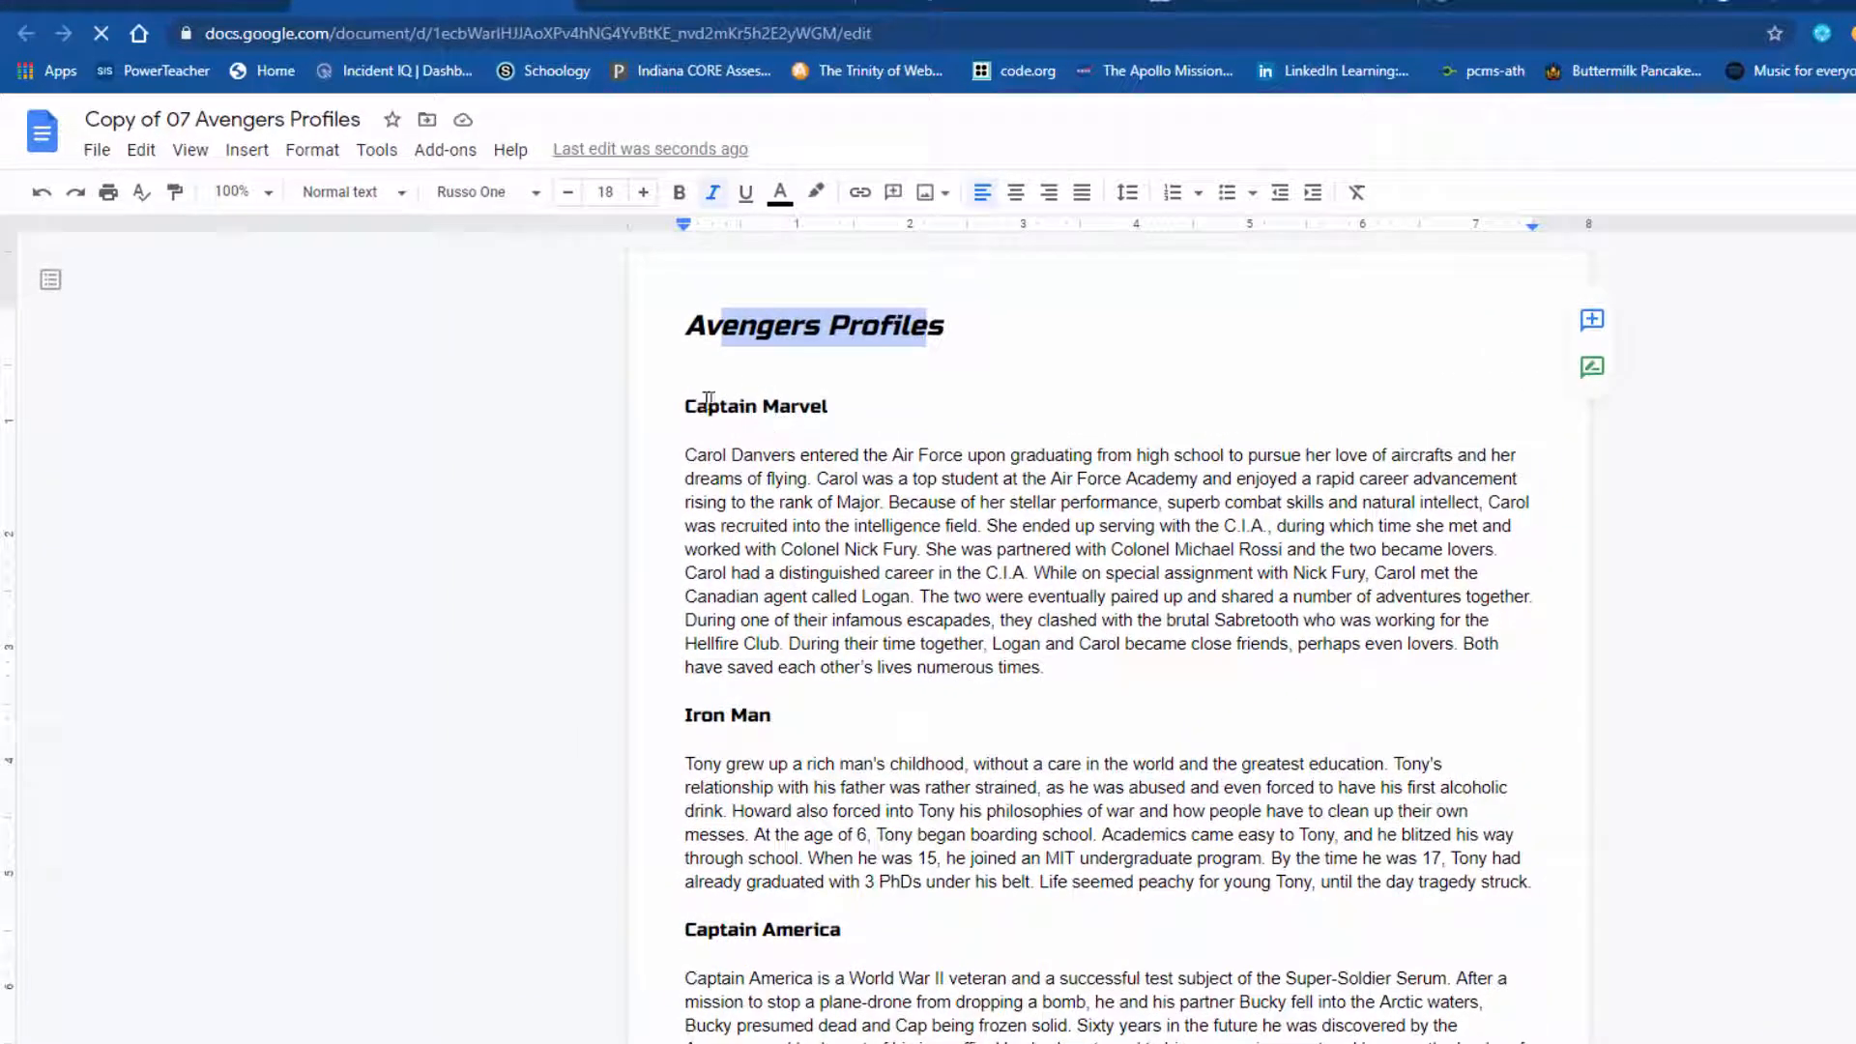
drag(695, 403, 813, 404)
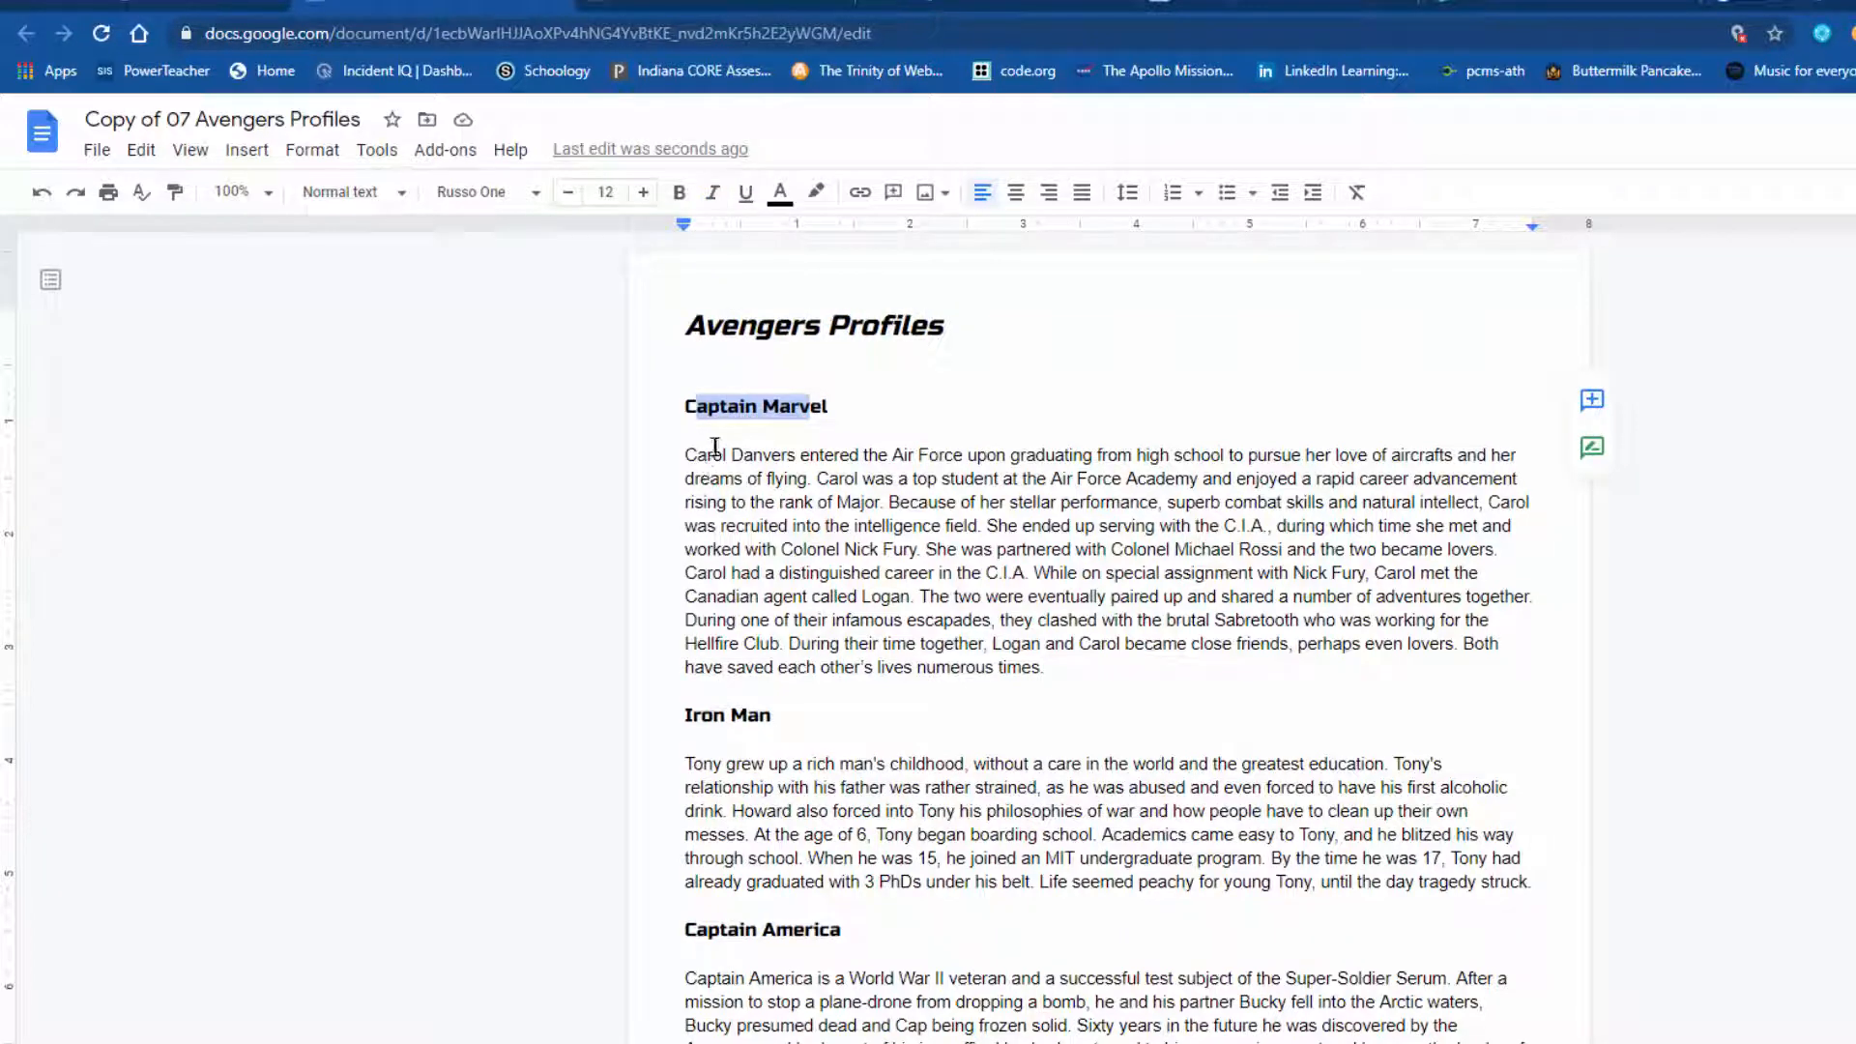
drag(713, 454, 830, 655)
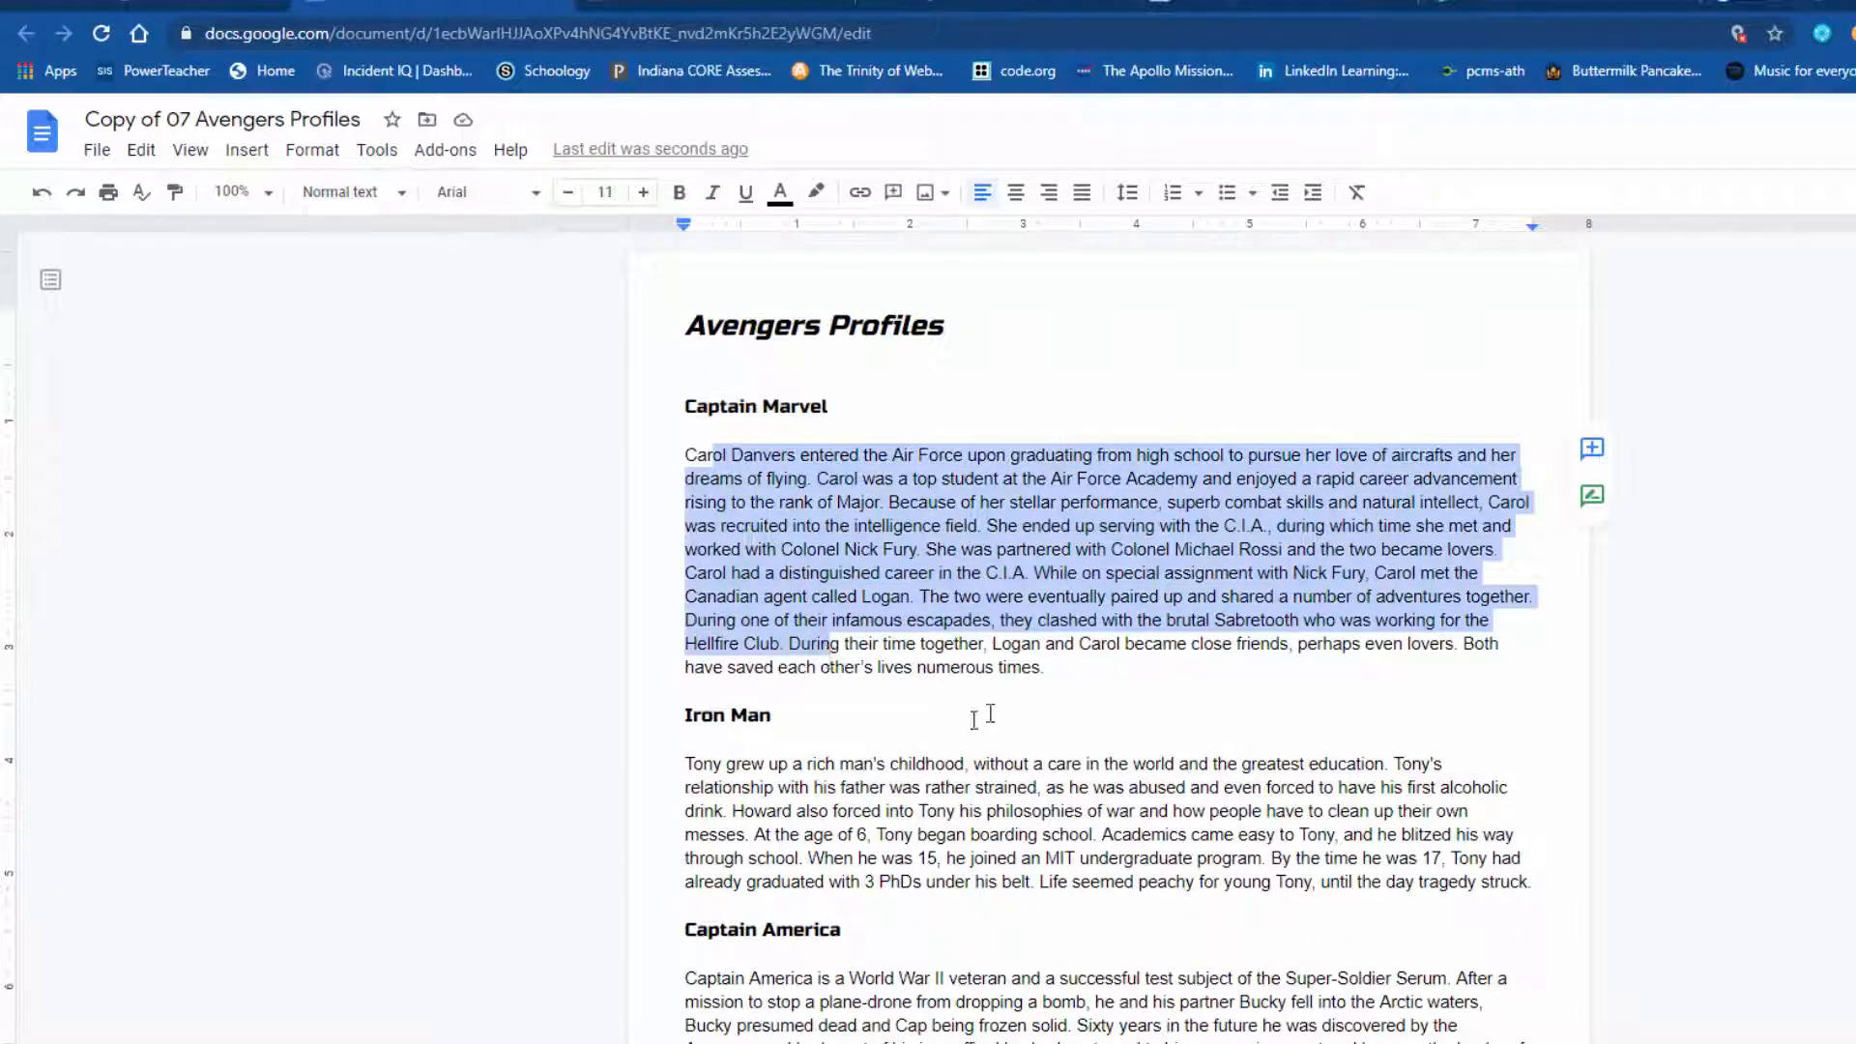
drag(702, 715, 962, 860)
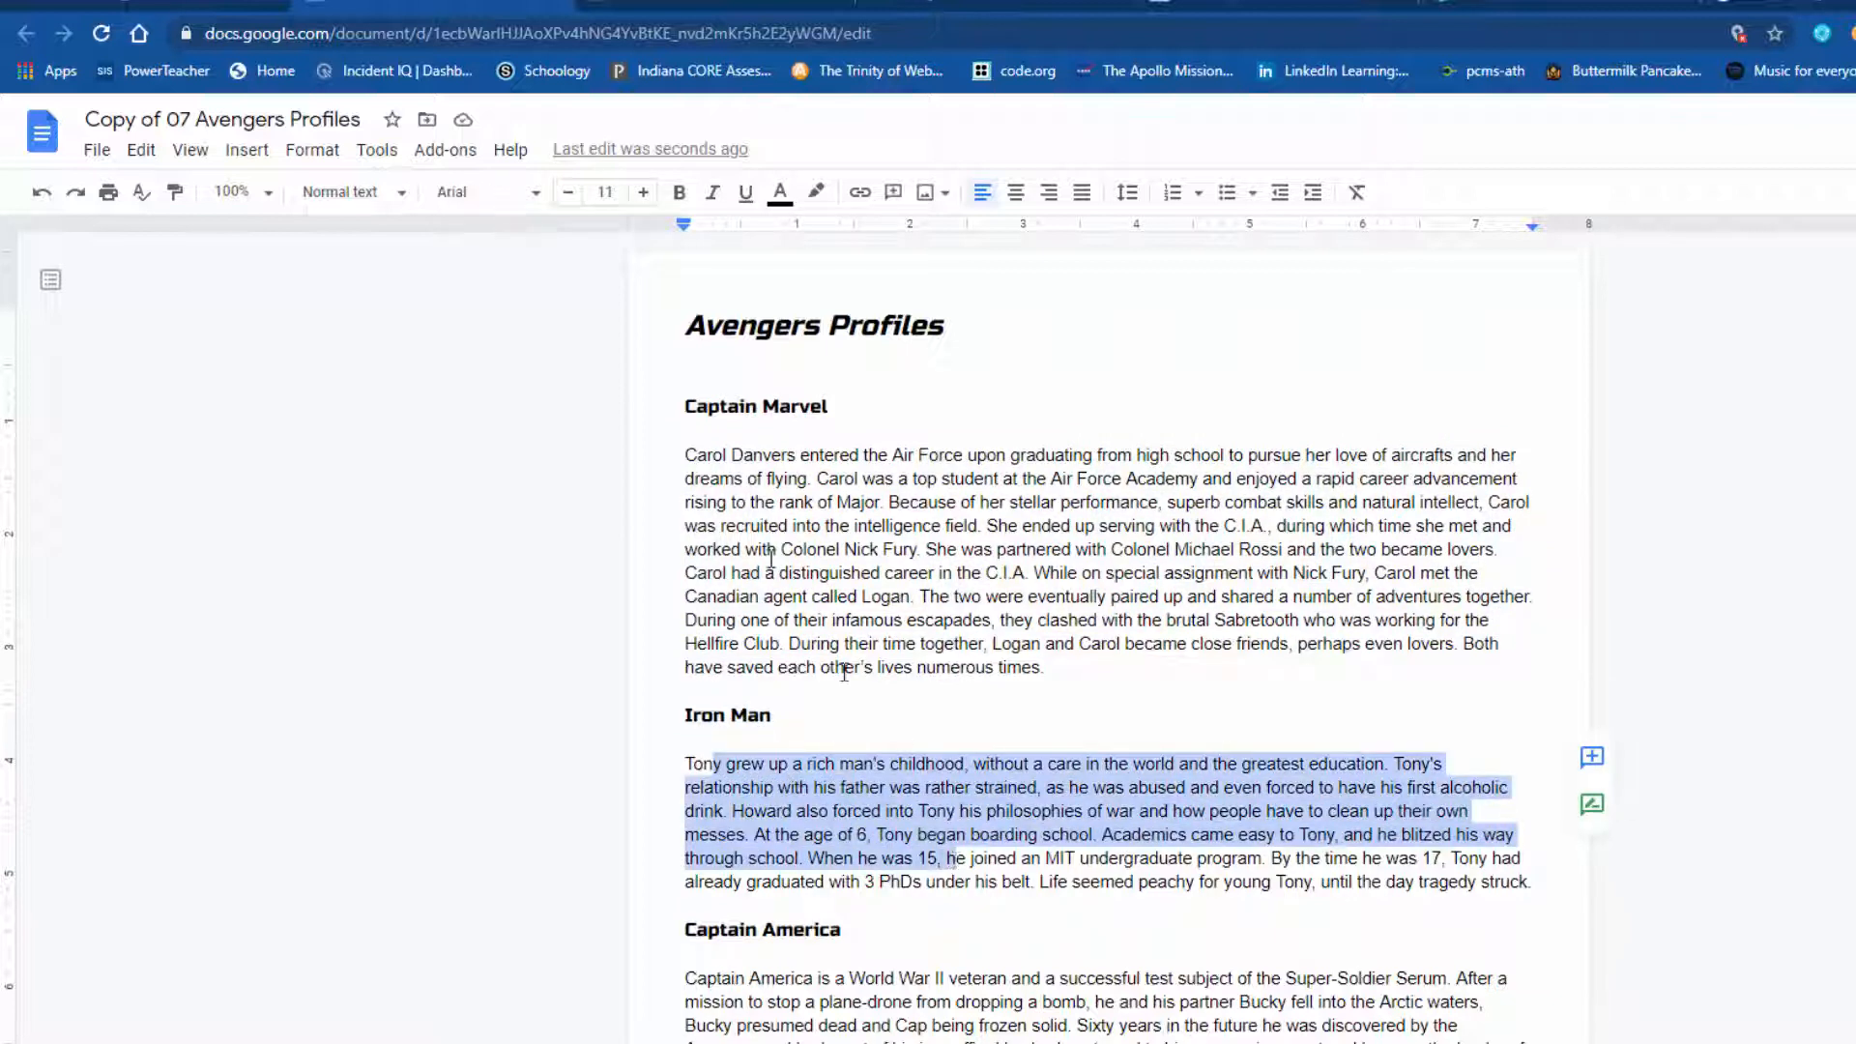
click(684, 454)
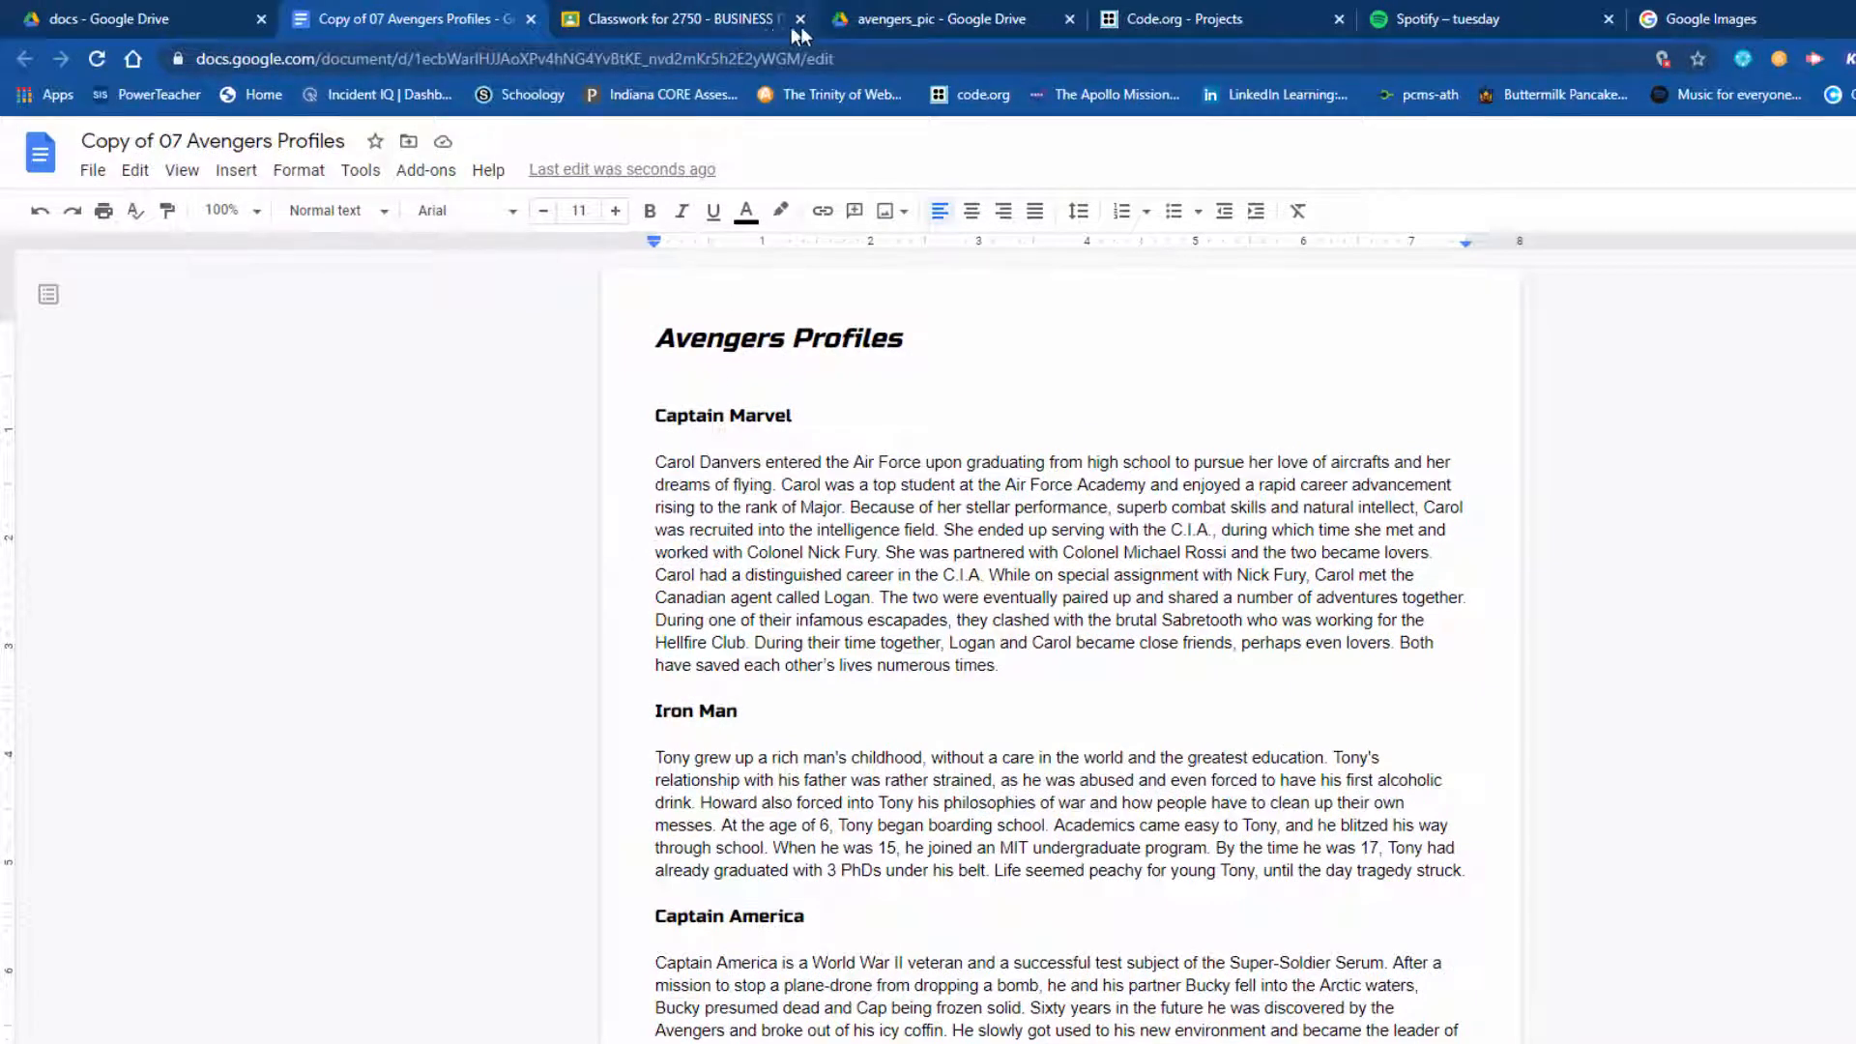
Download captain_marvel.jpg from the avengers_pic folder to the computer
click(908, 32)
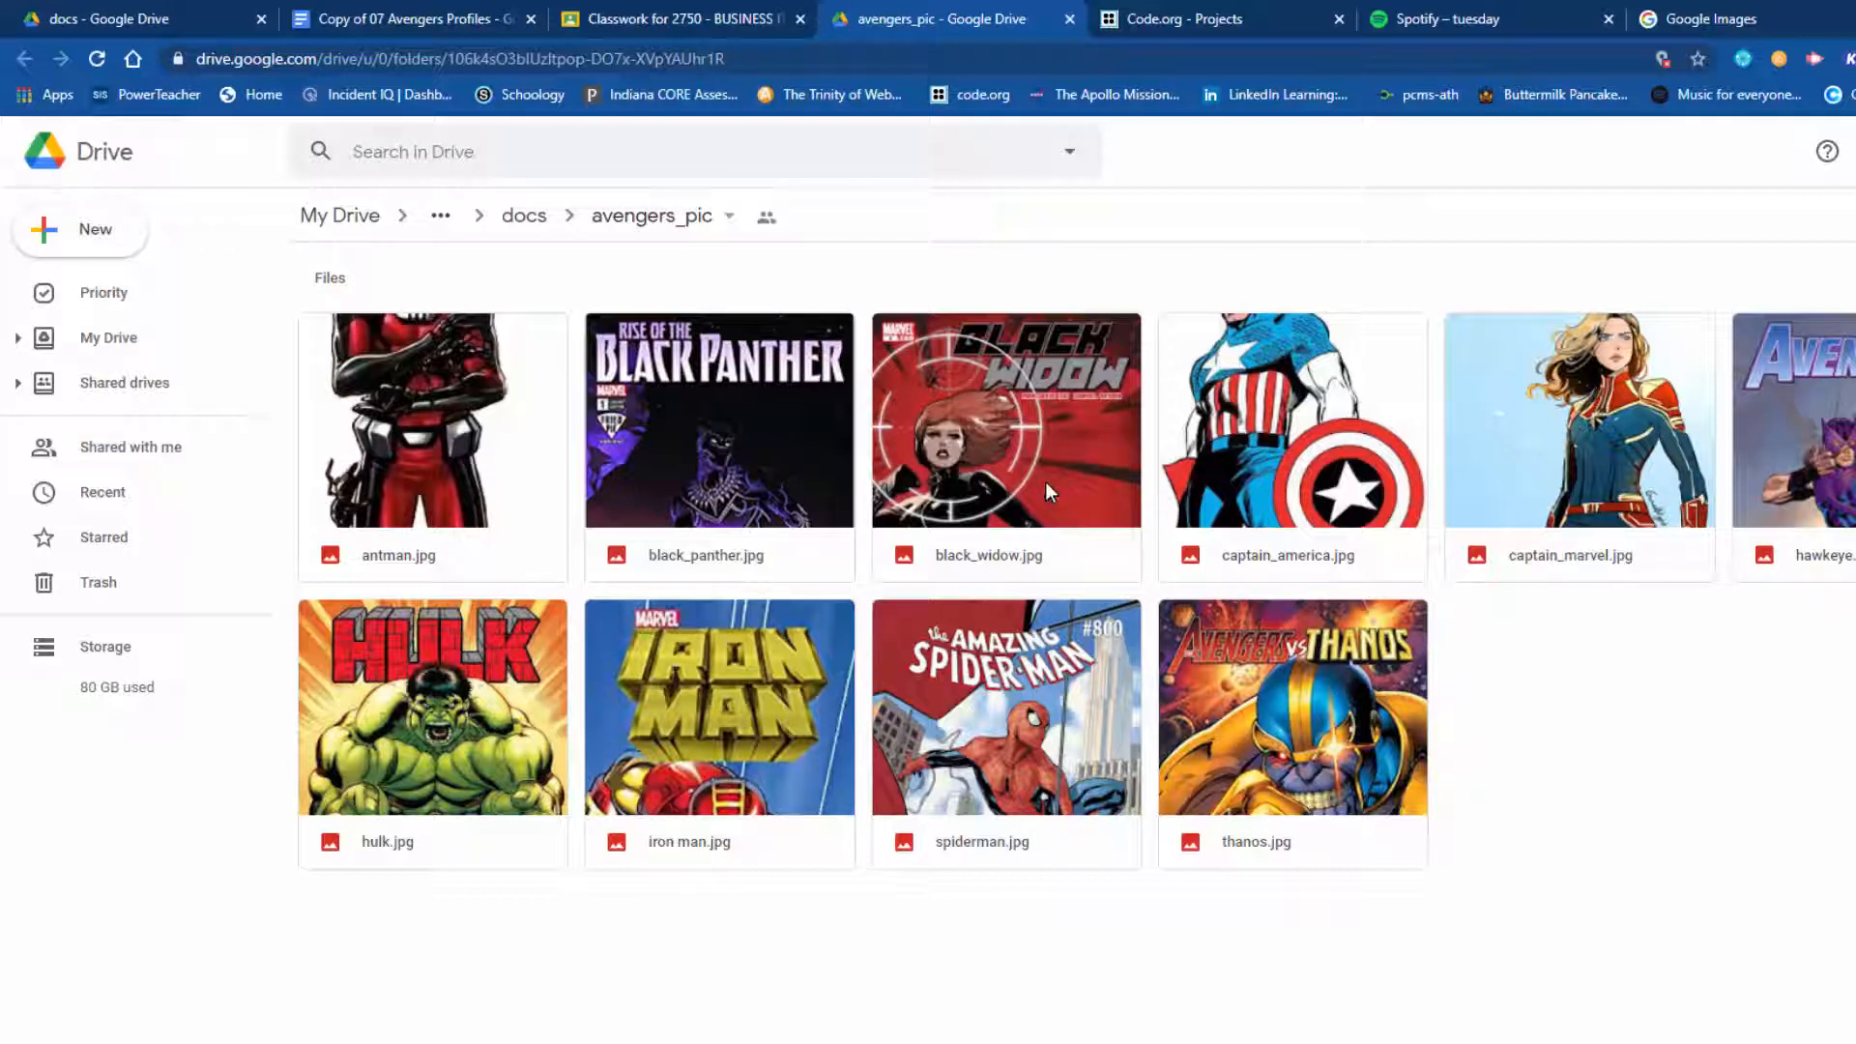
click(1585, 429)
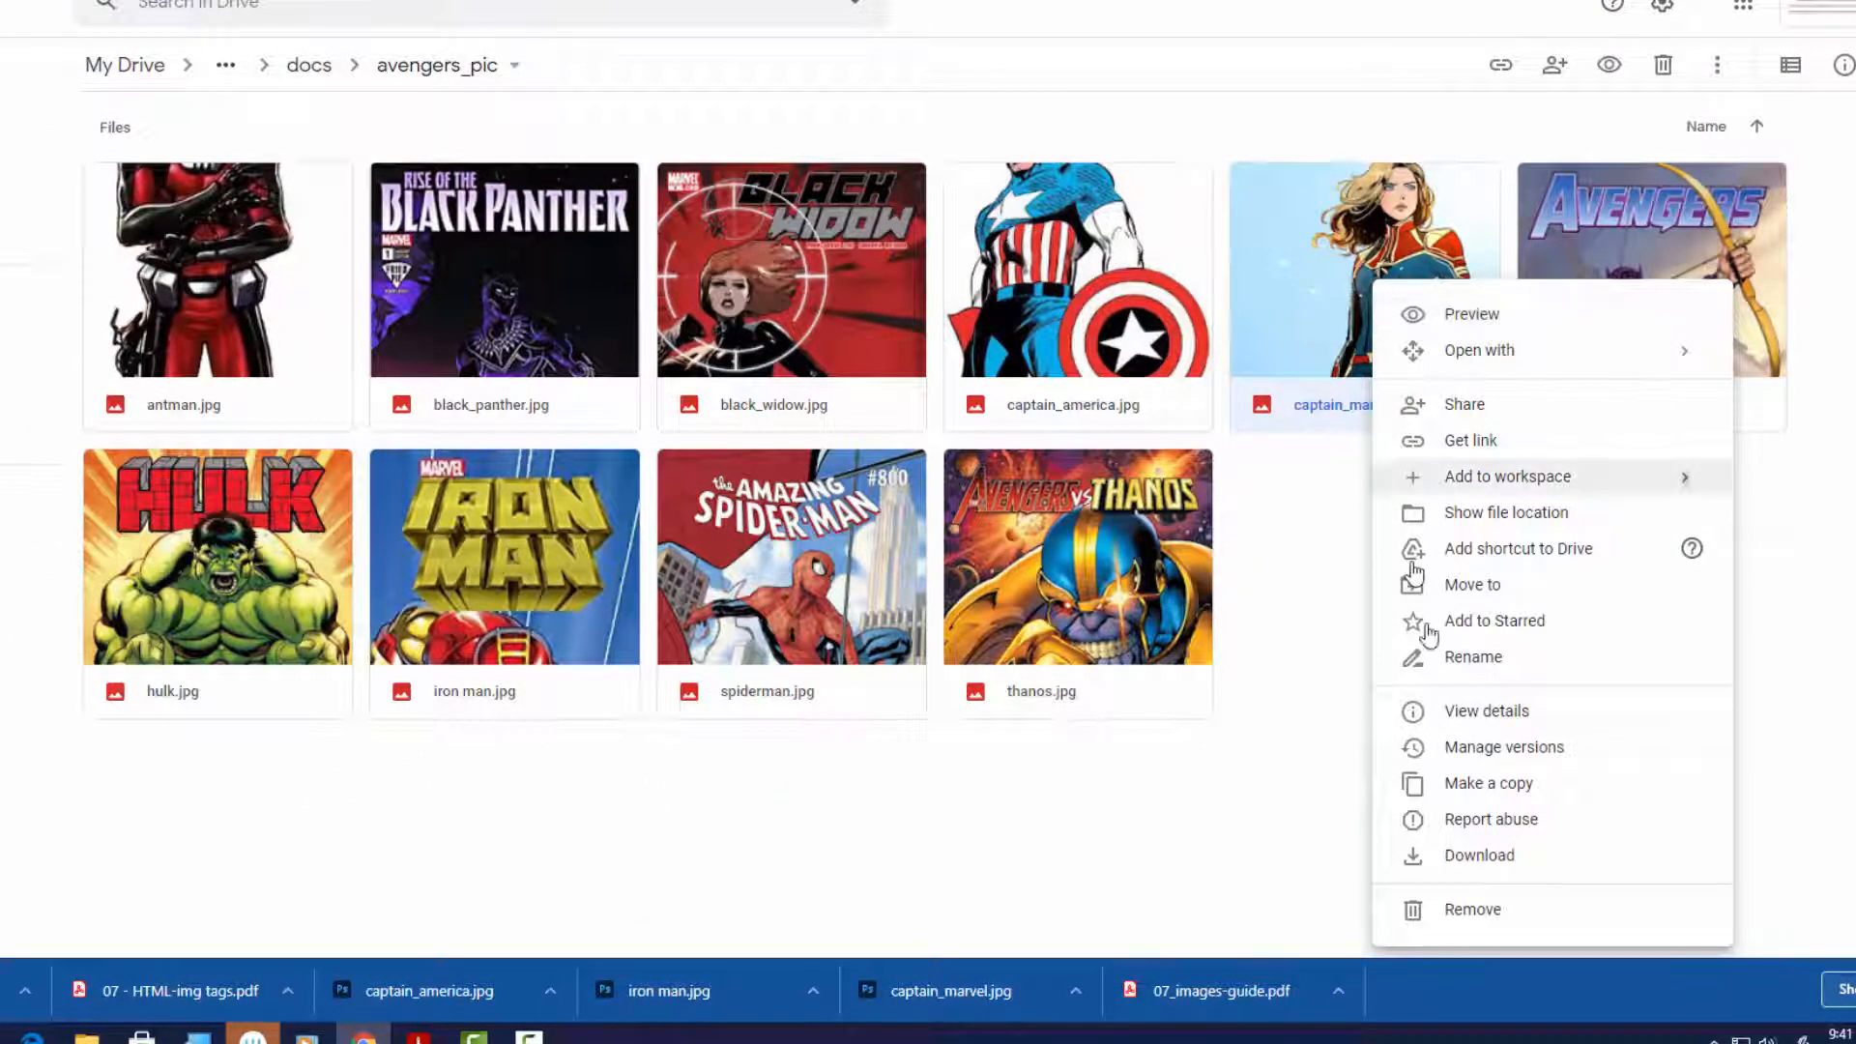
click(1465, 866)
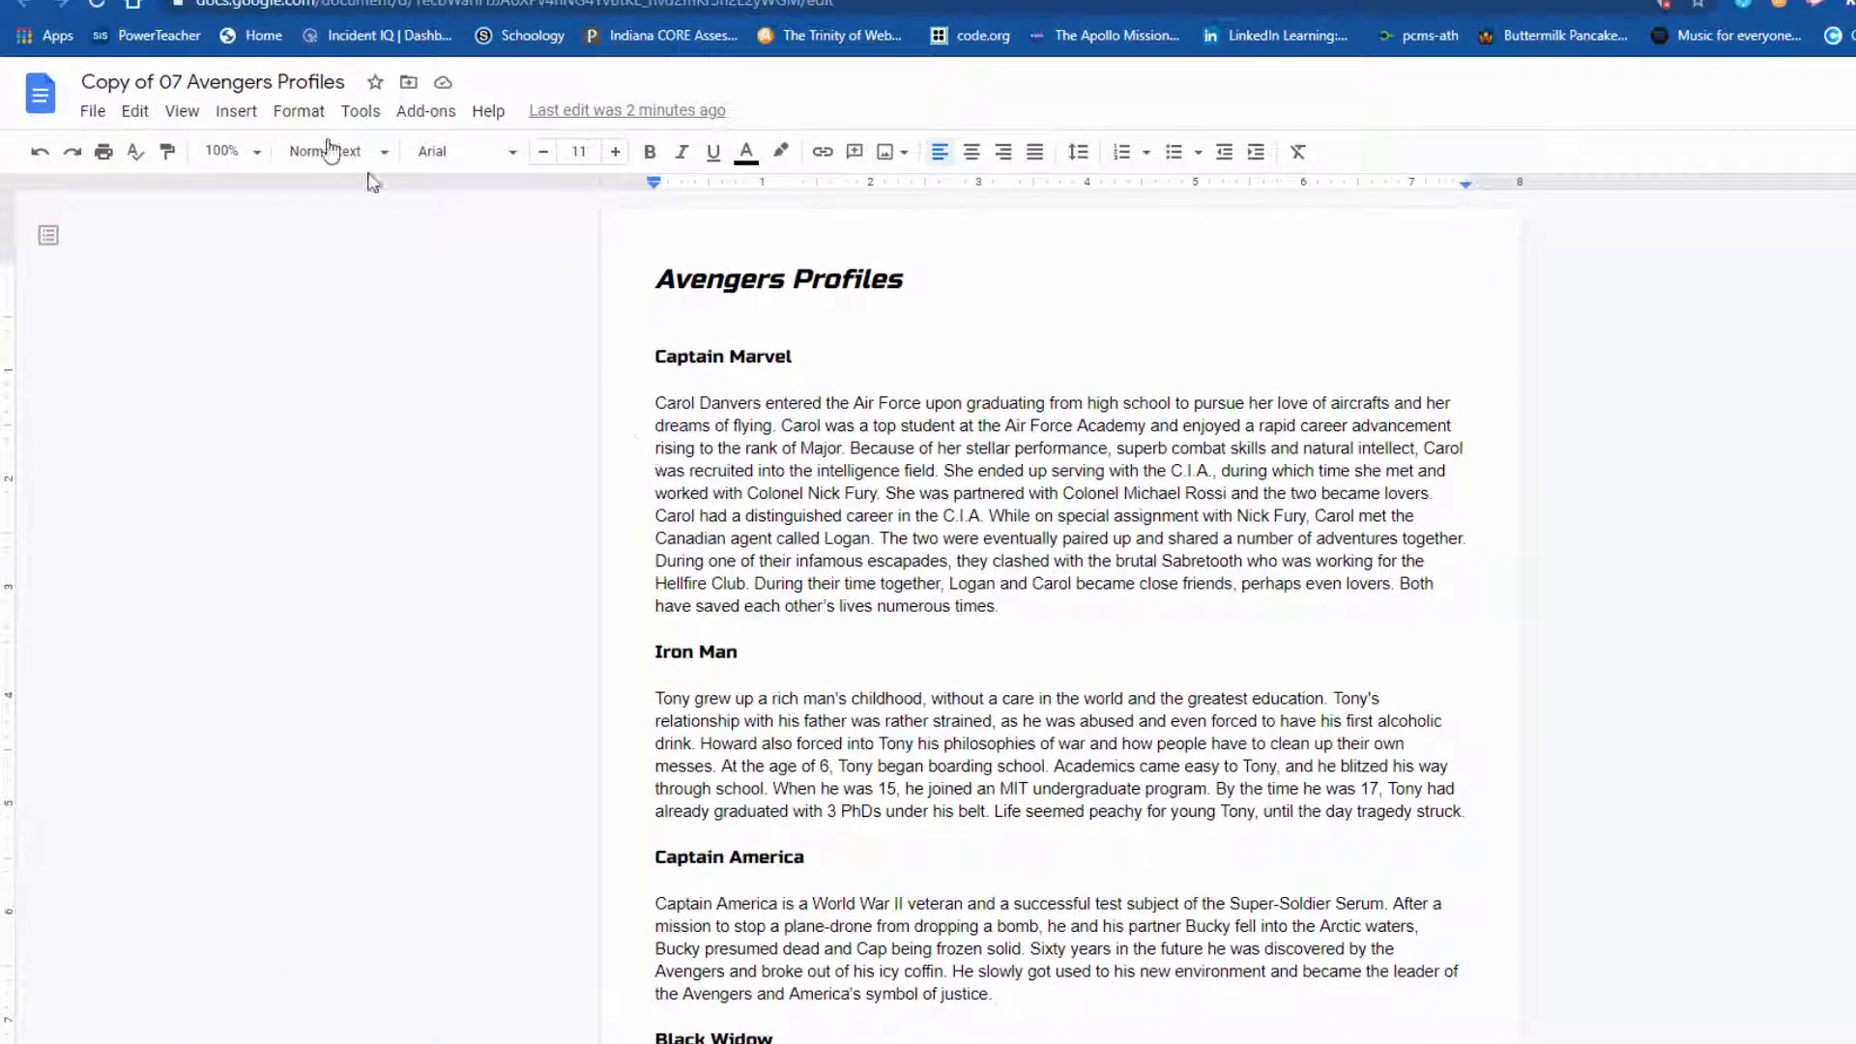
click(236, 110)
mouse_move(284, 166)
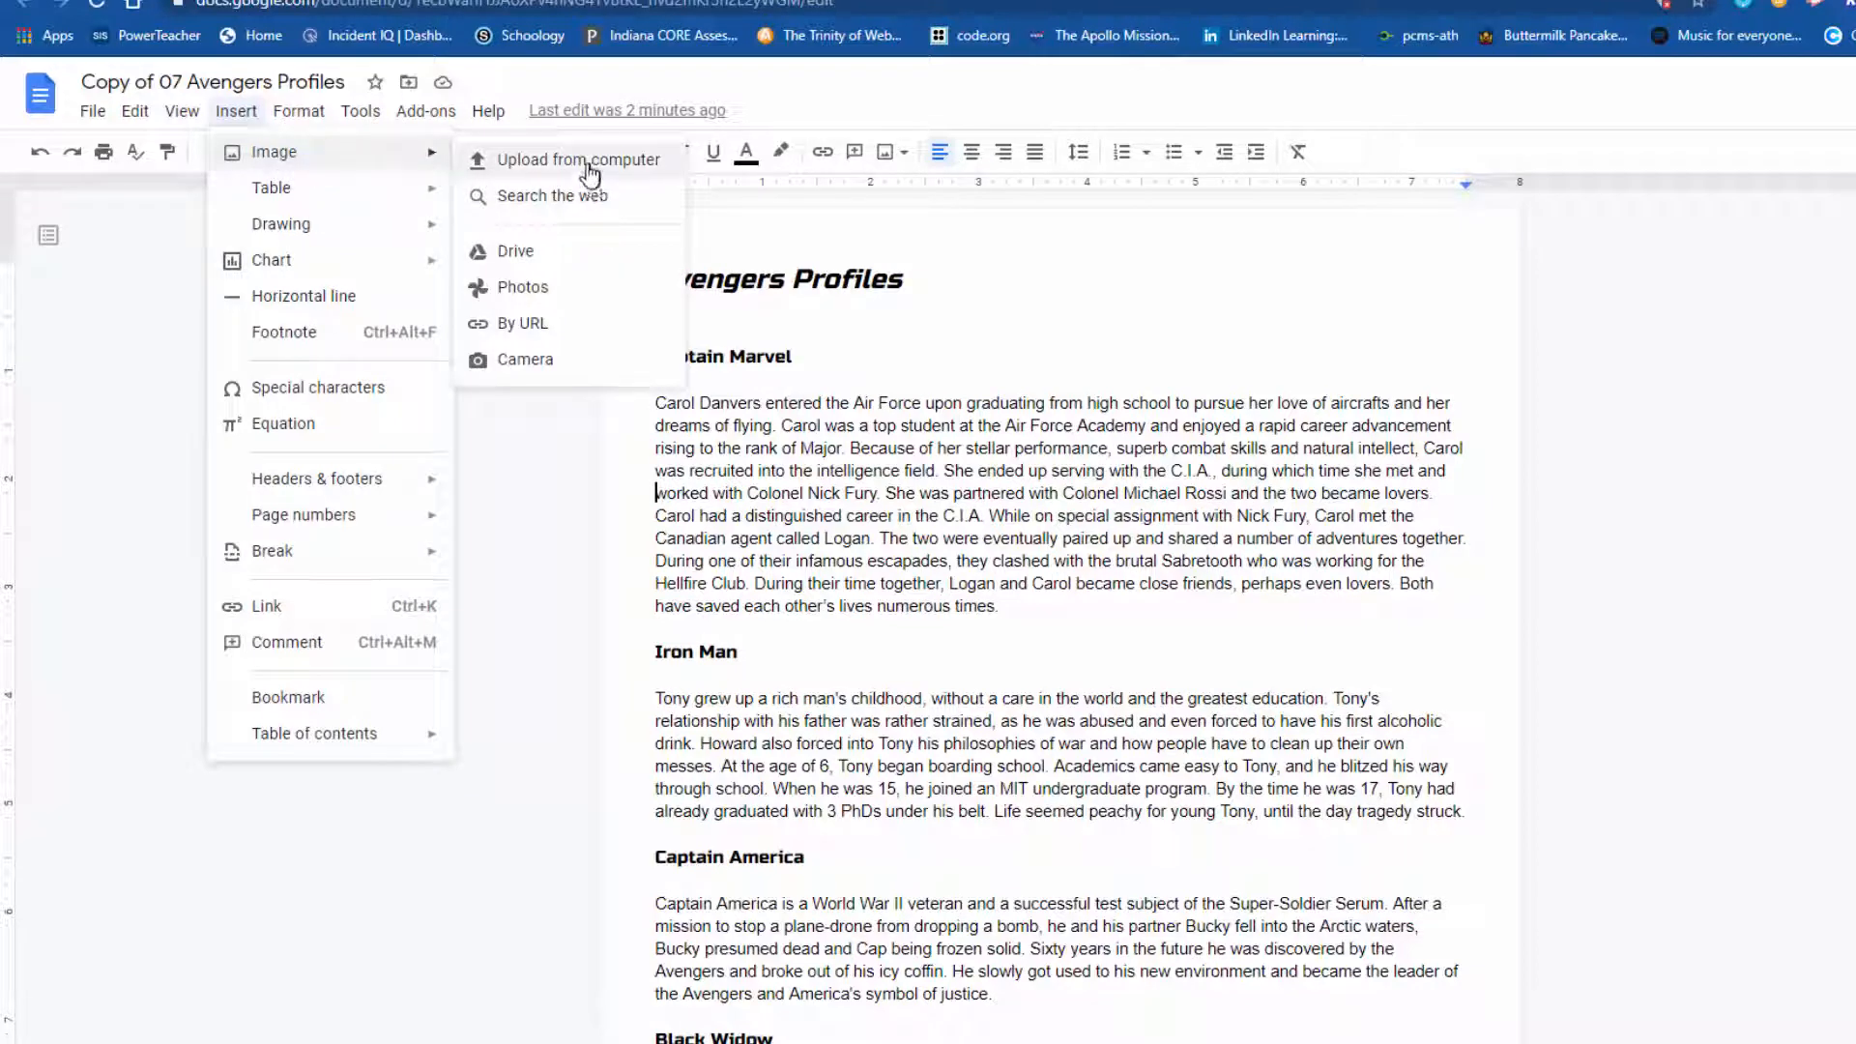
click(519, 254)
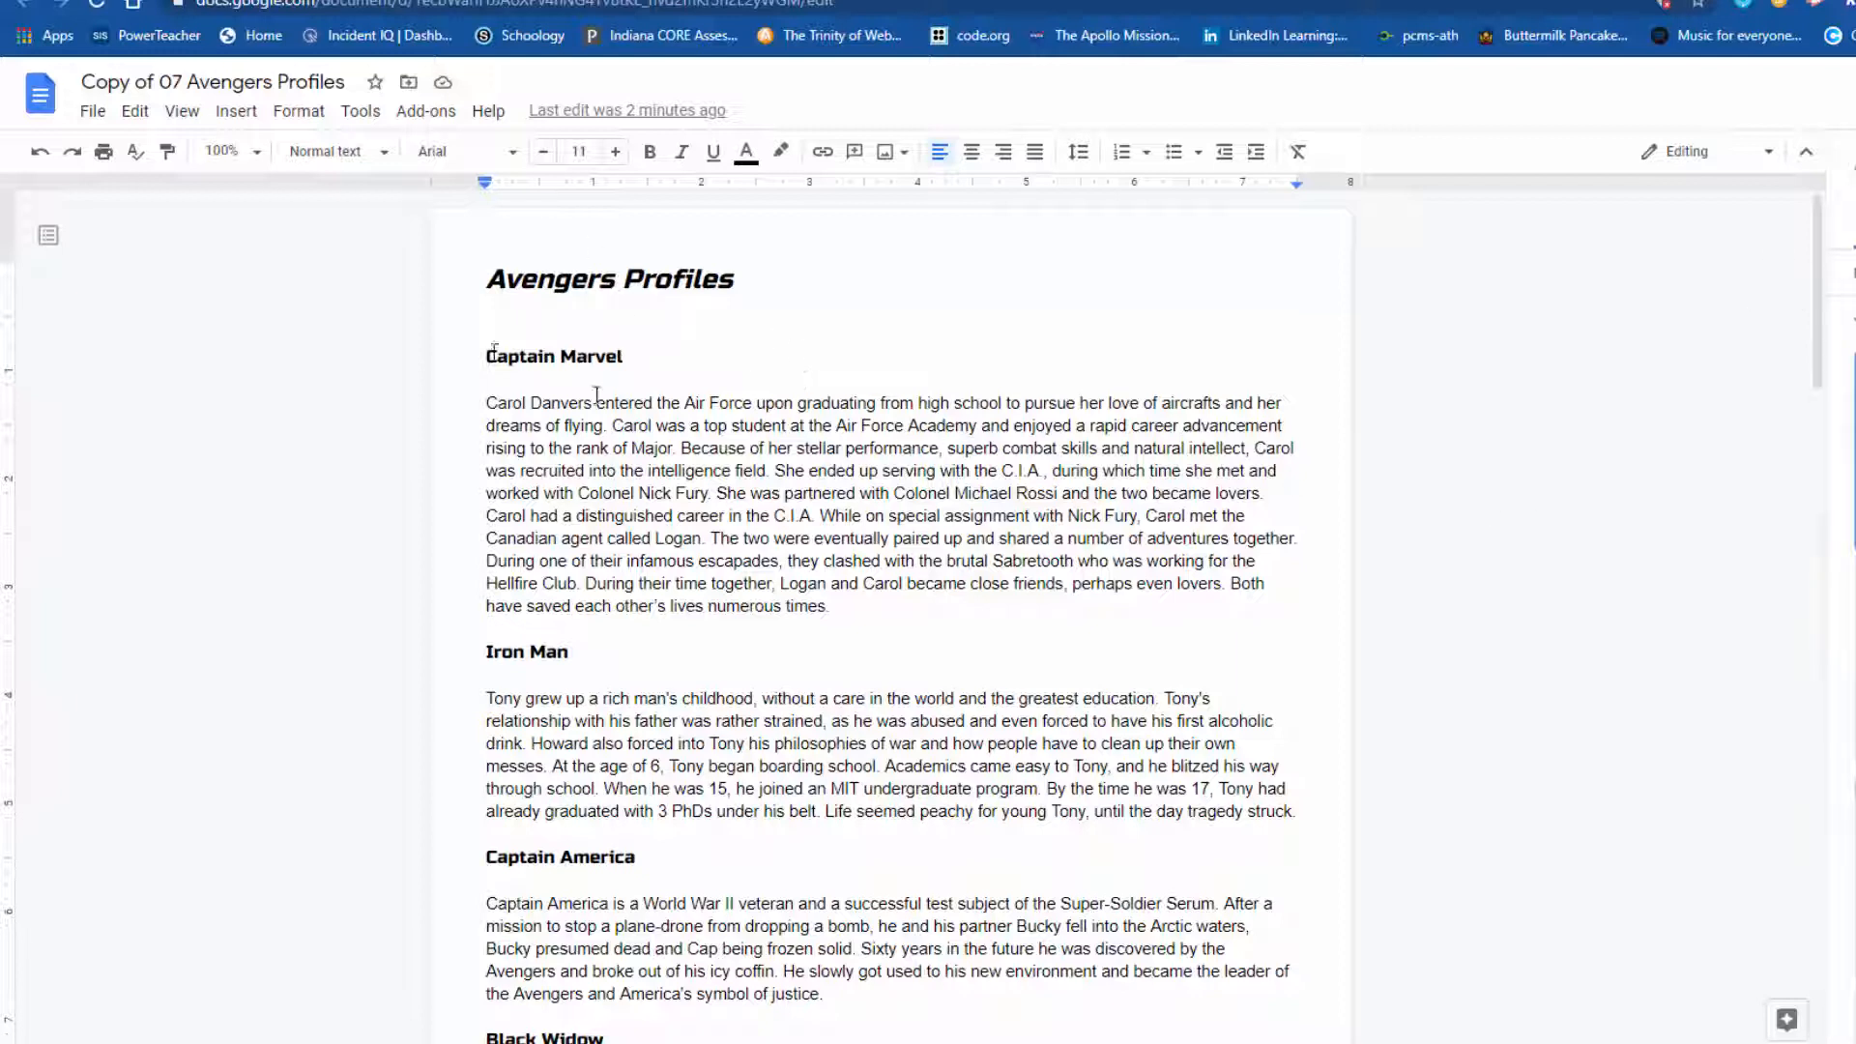
Insert the image captain_marvel (1).jpg from the computer's Downloads folder into the Captain Marvel paragraph
click(235, 111)
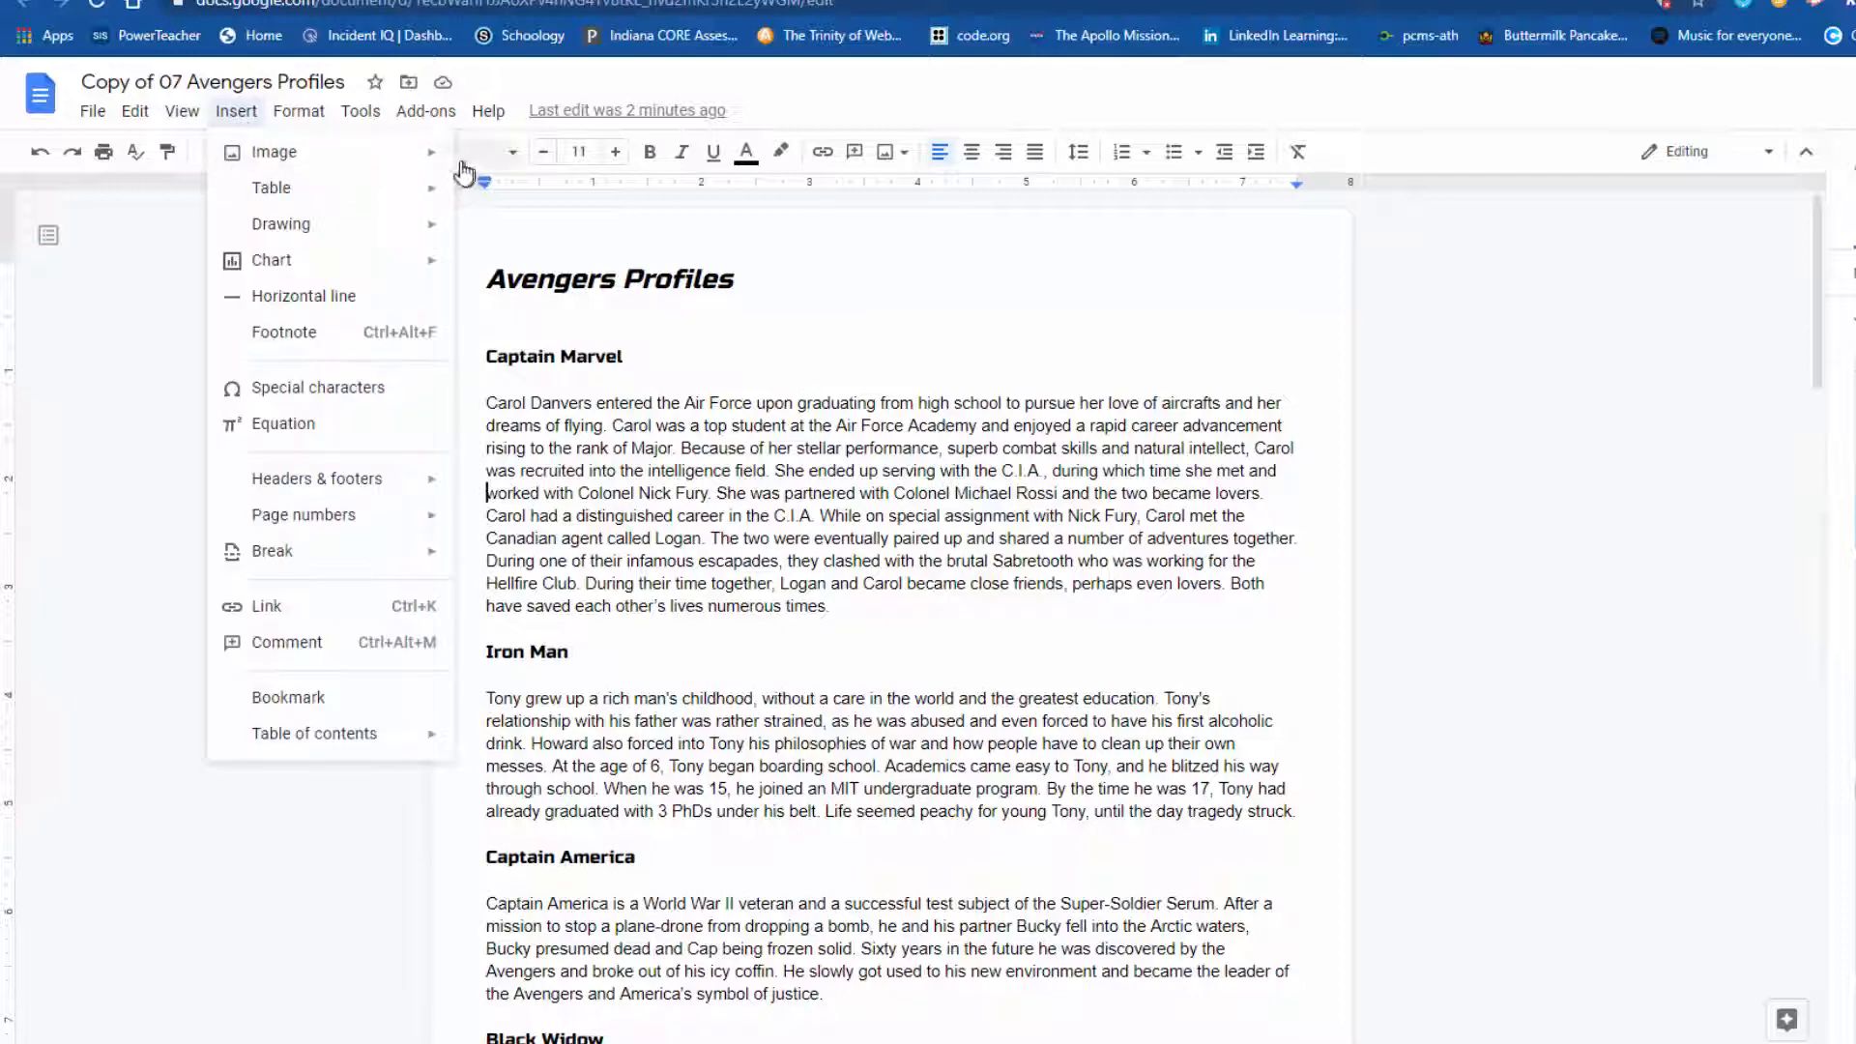
mouse_move(426, 155)
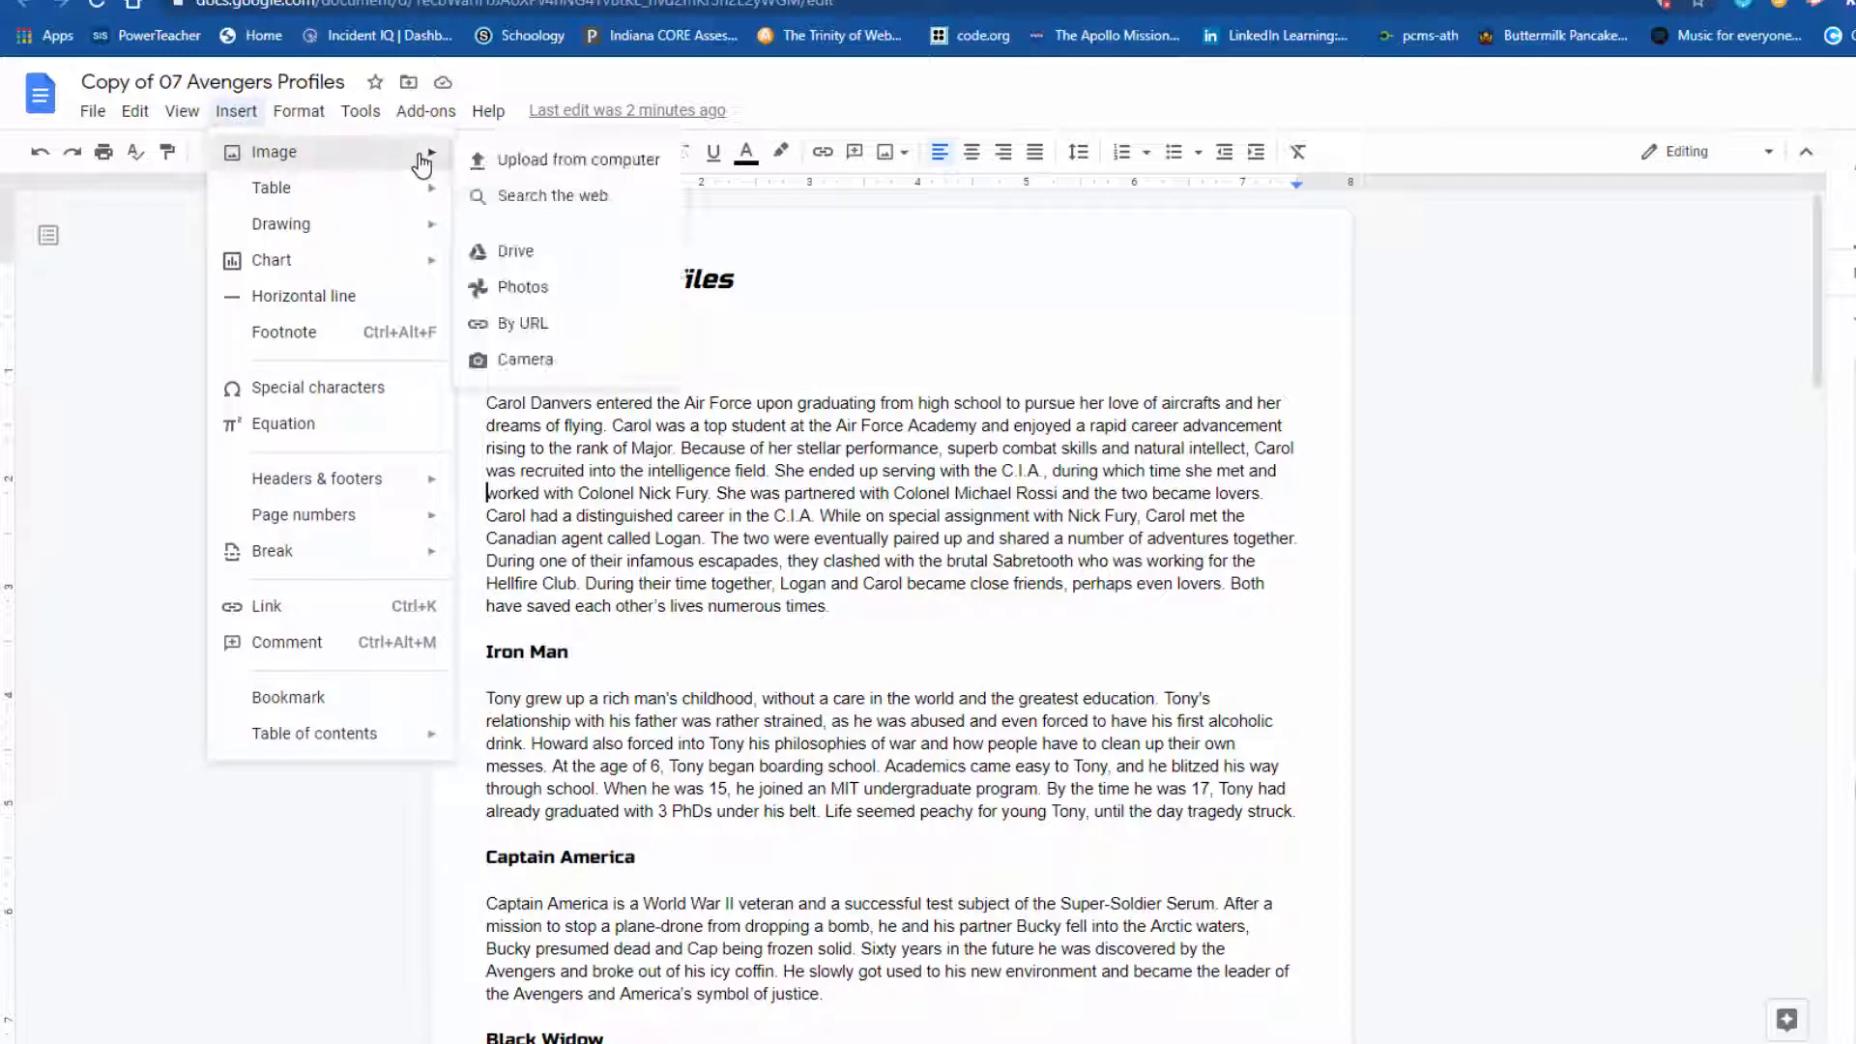
click(570, 164)
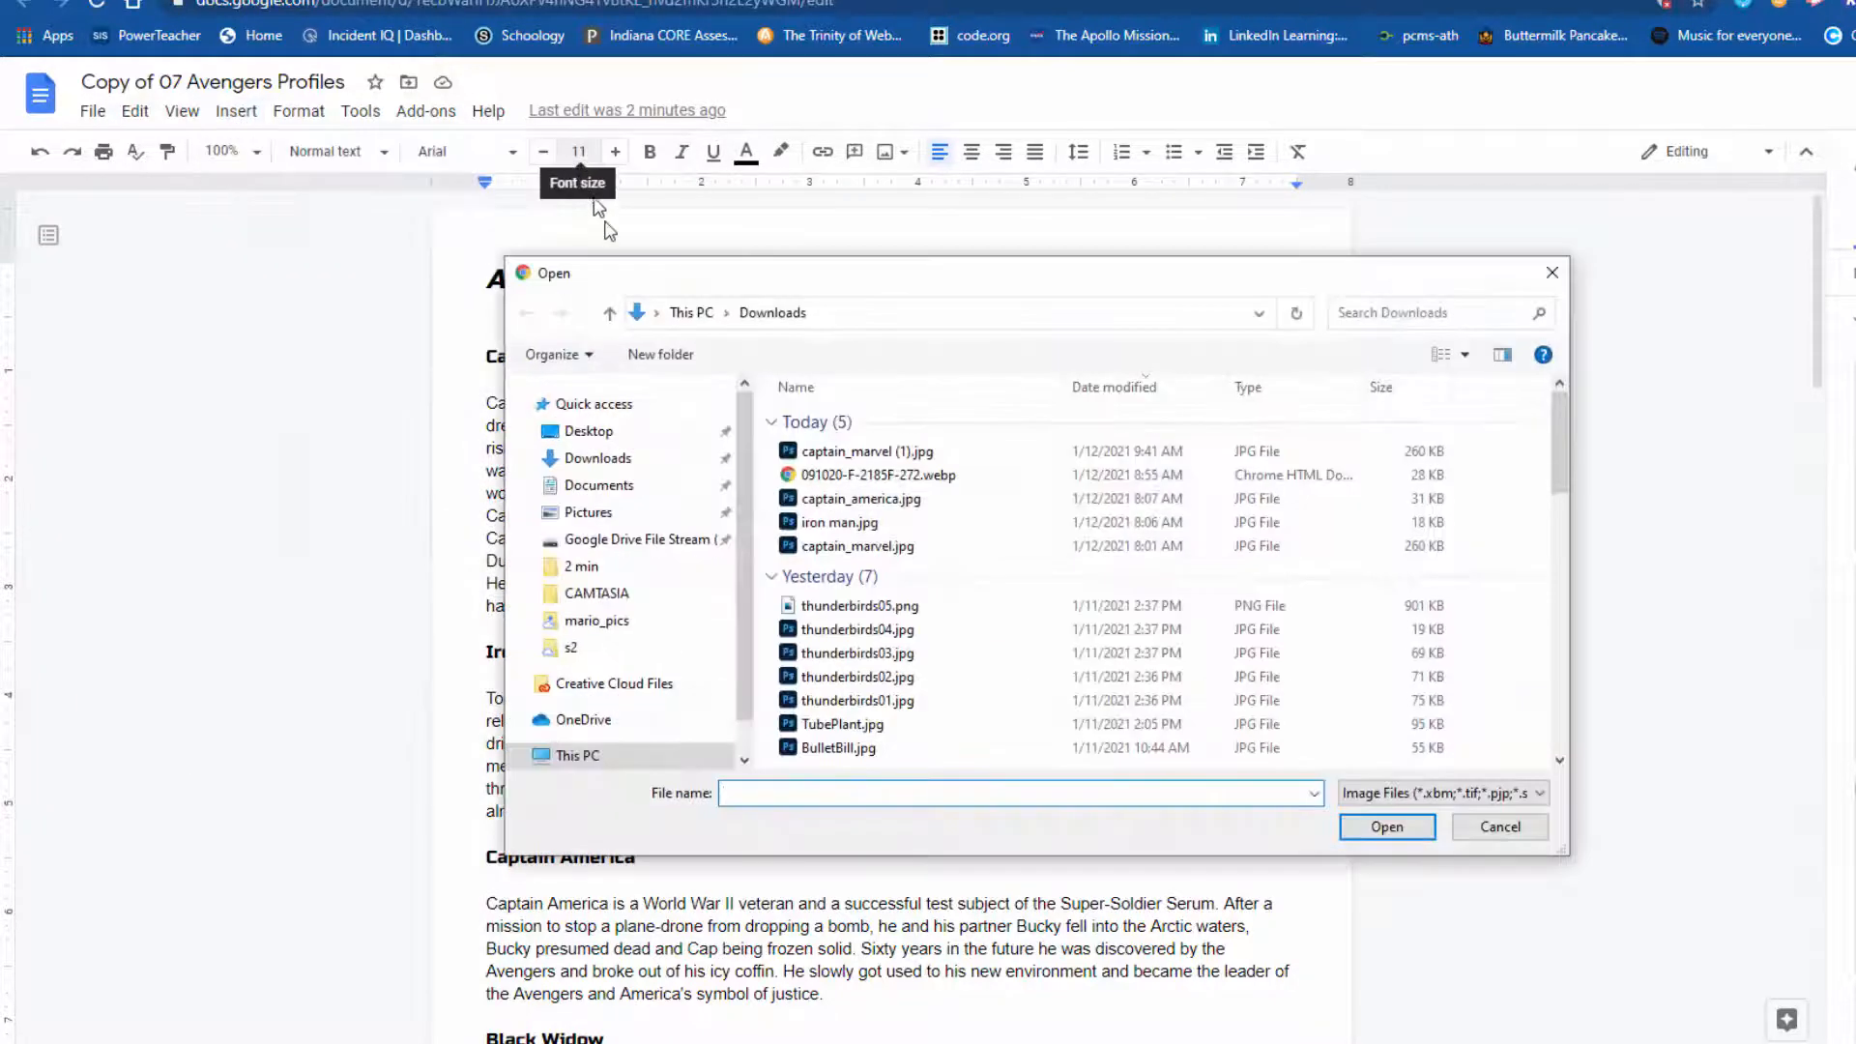
click(869, 452)
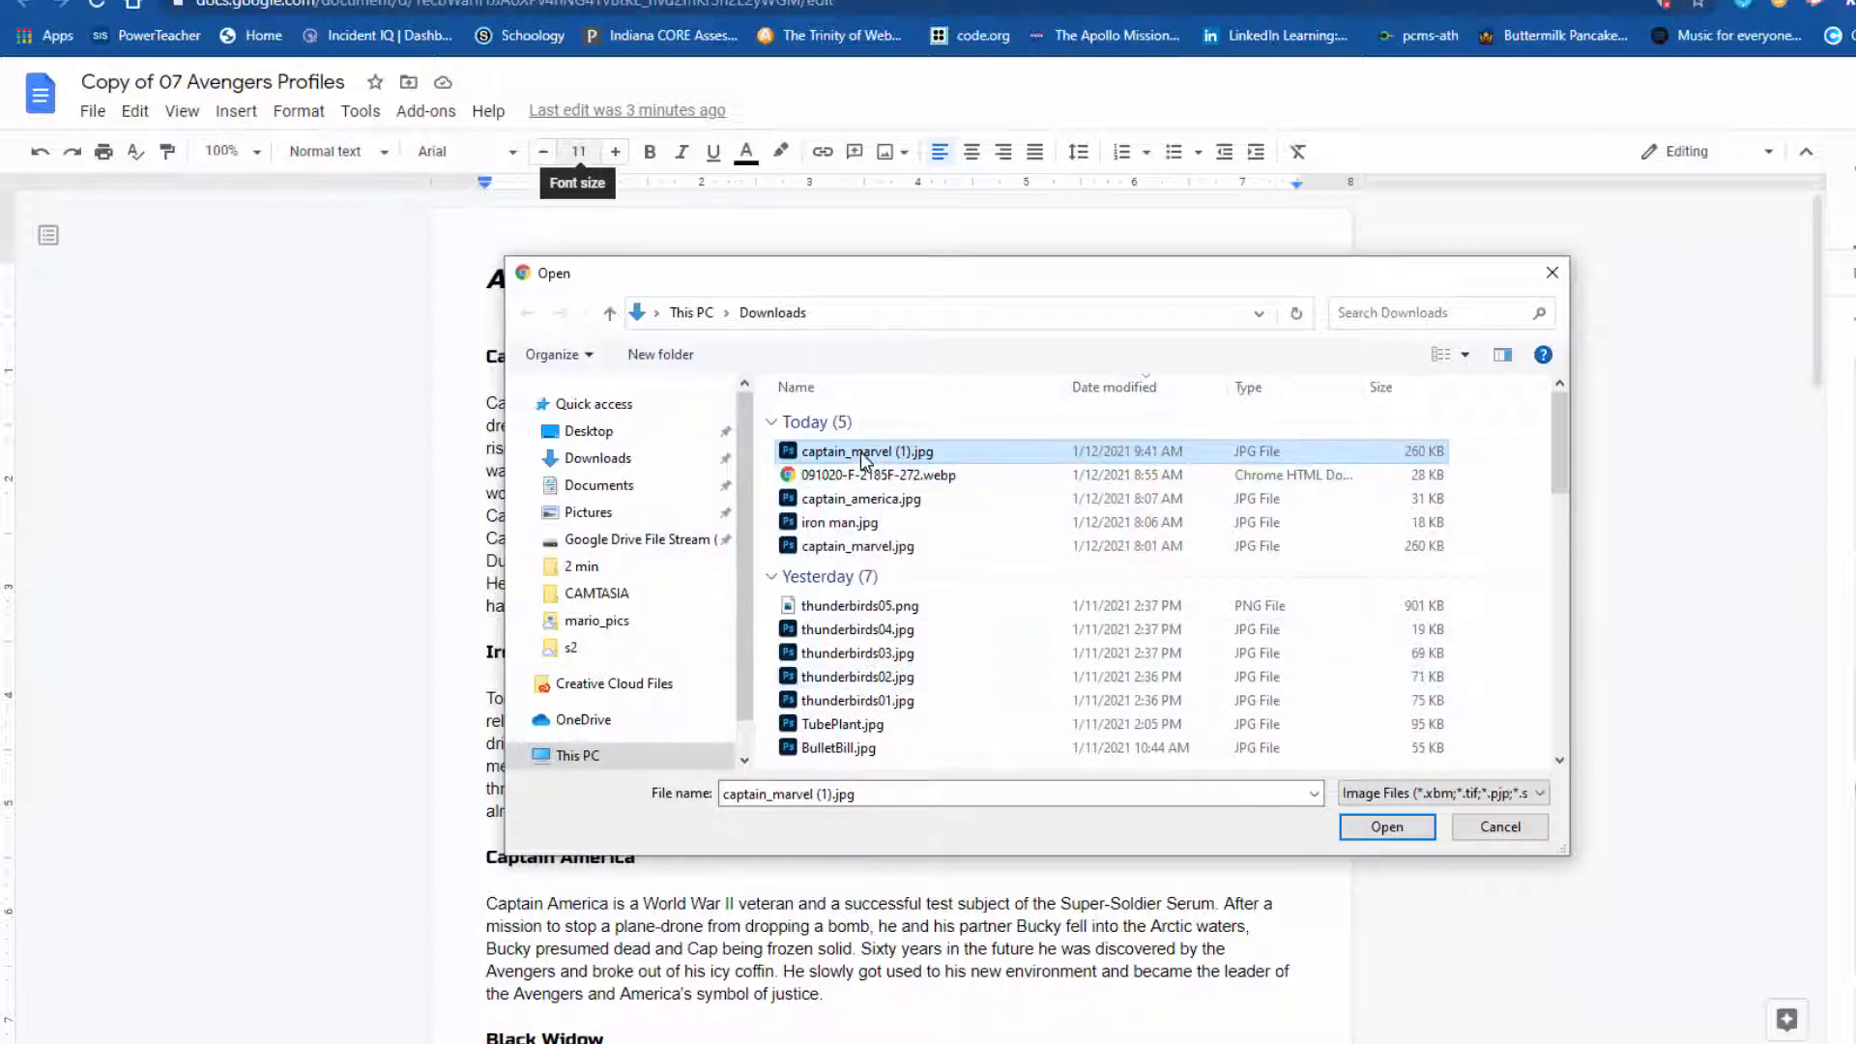
click(1411, 827)
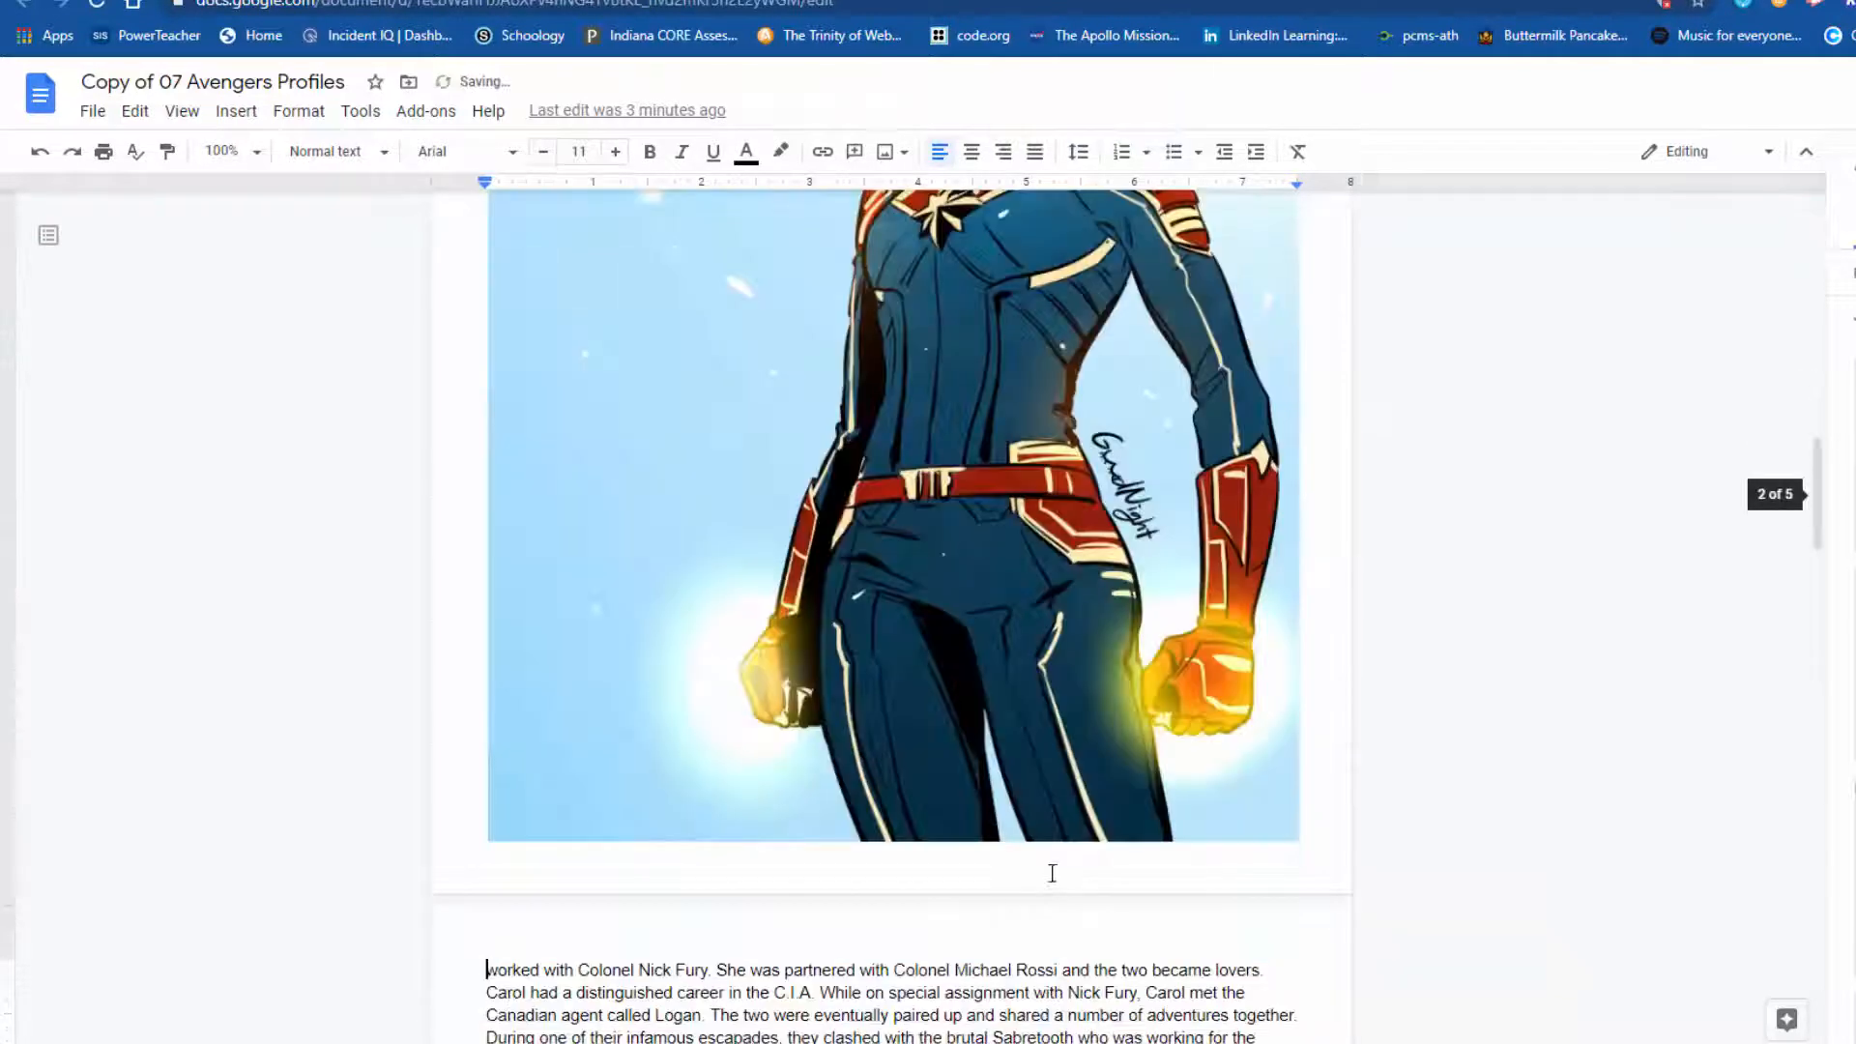
Set the inserted Captain Marvel image to wrap text
scroll(1077, 661, up, 10)
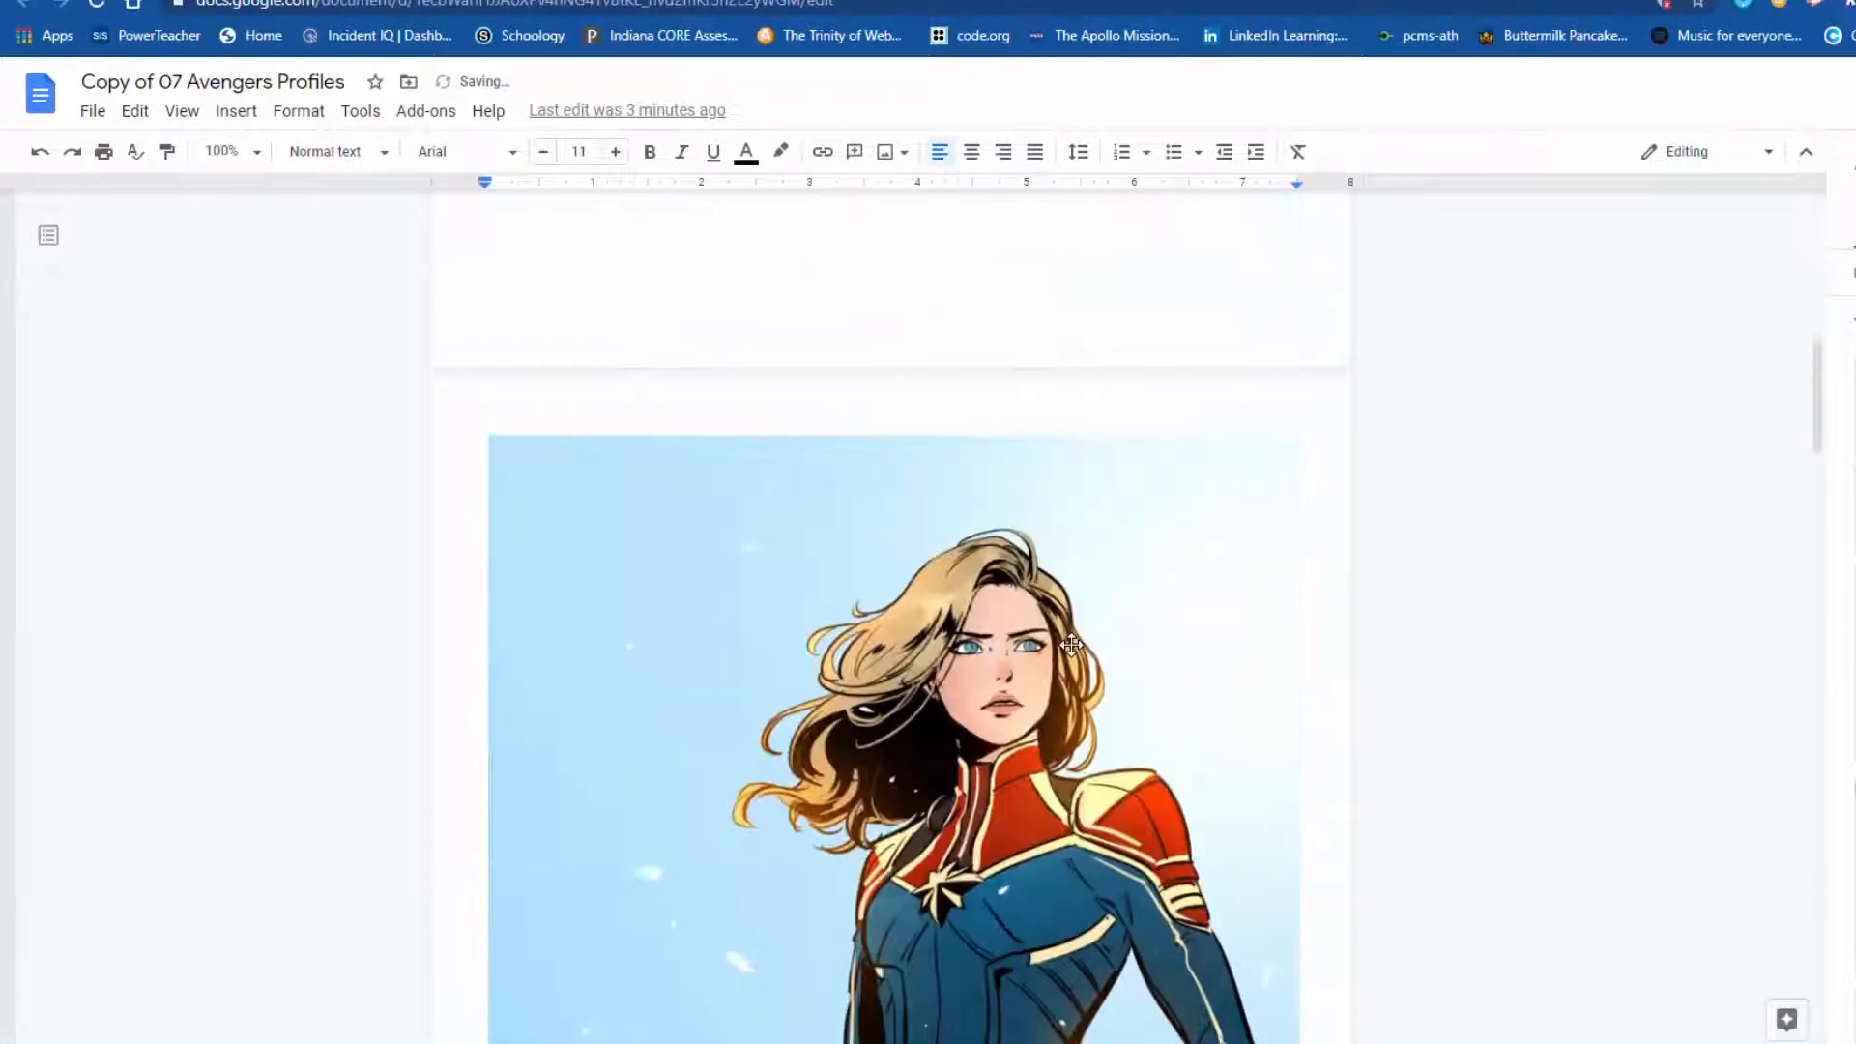
scroll(1075, 646, up, 3)
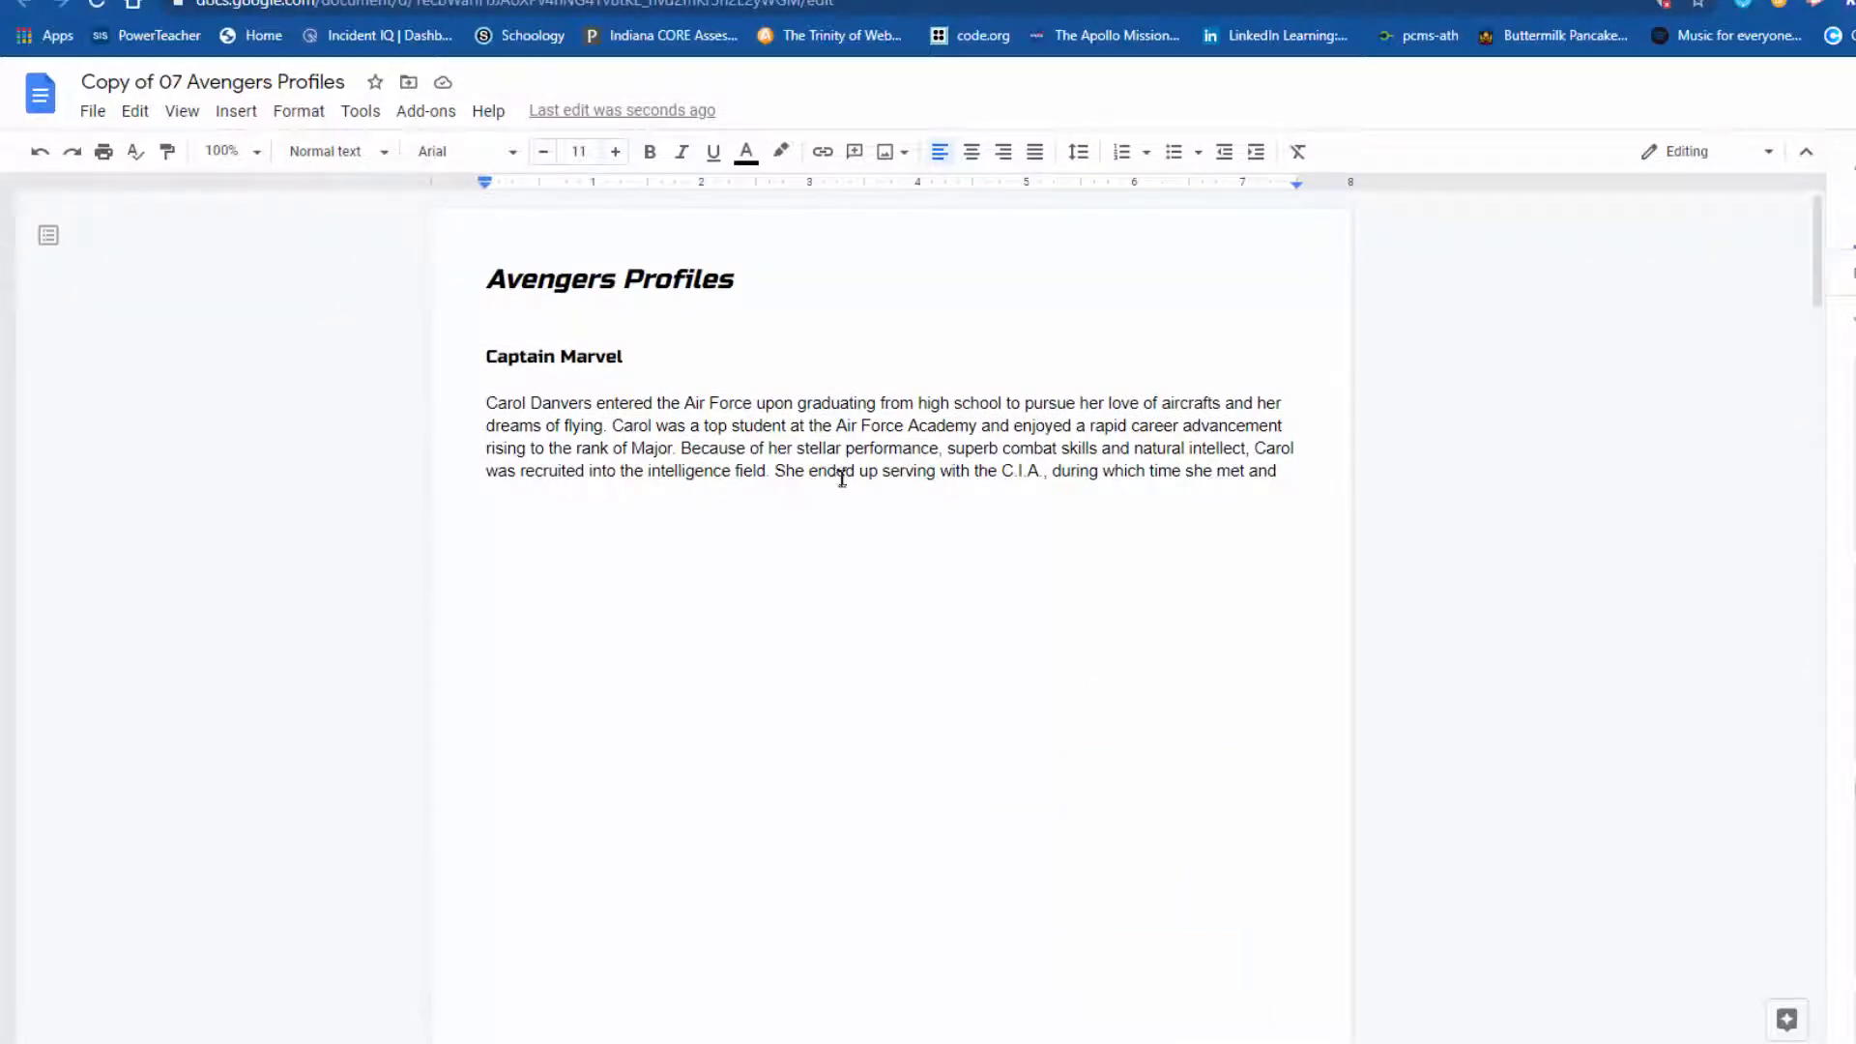
scroll(831, 503, down, 12)
scroll(829, 528, down, 9)
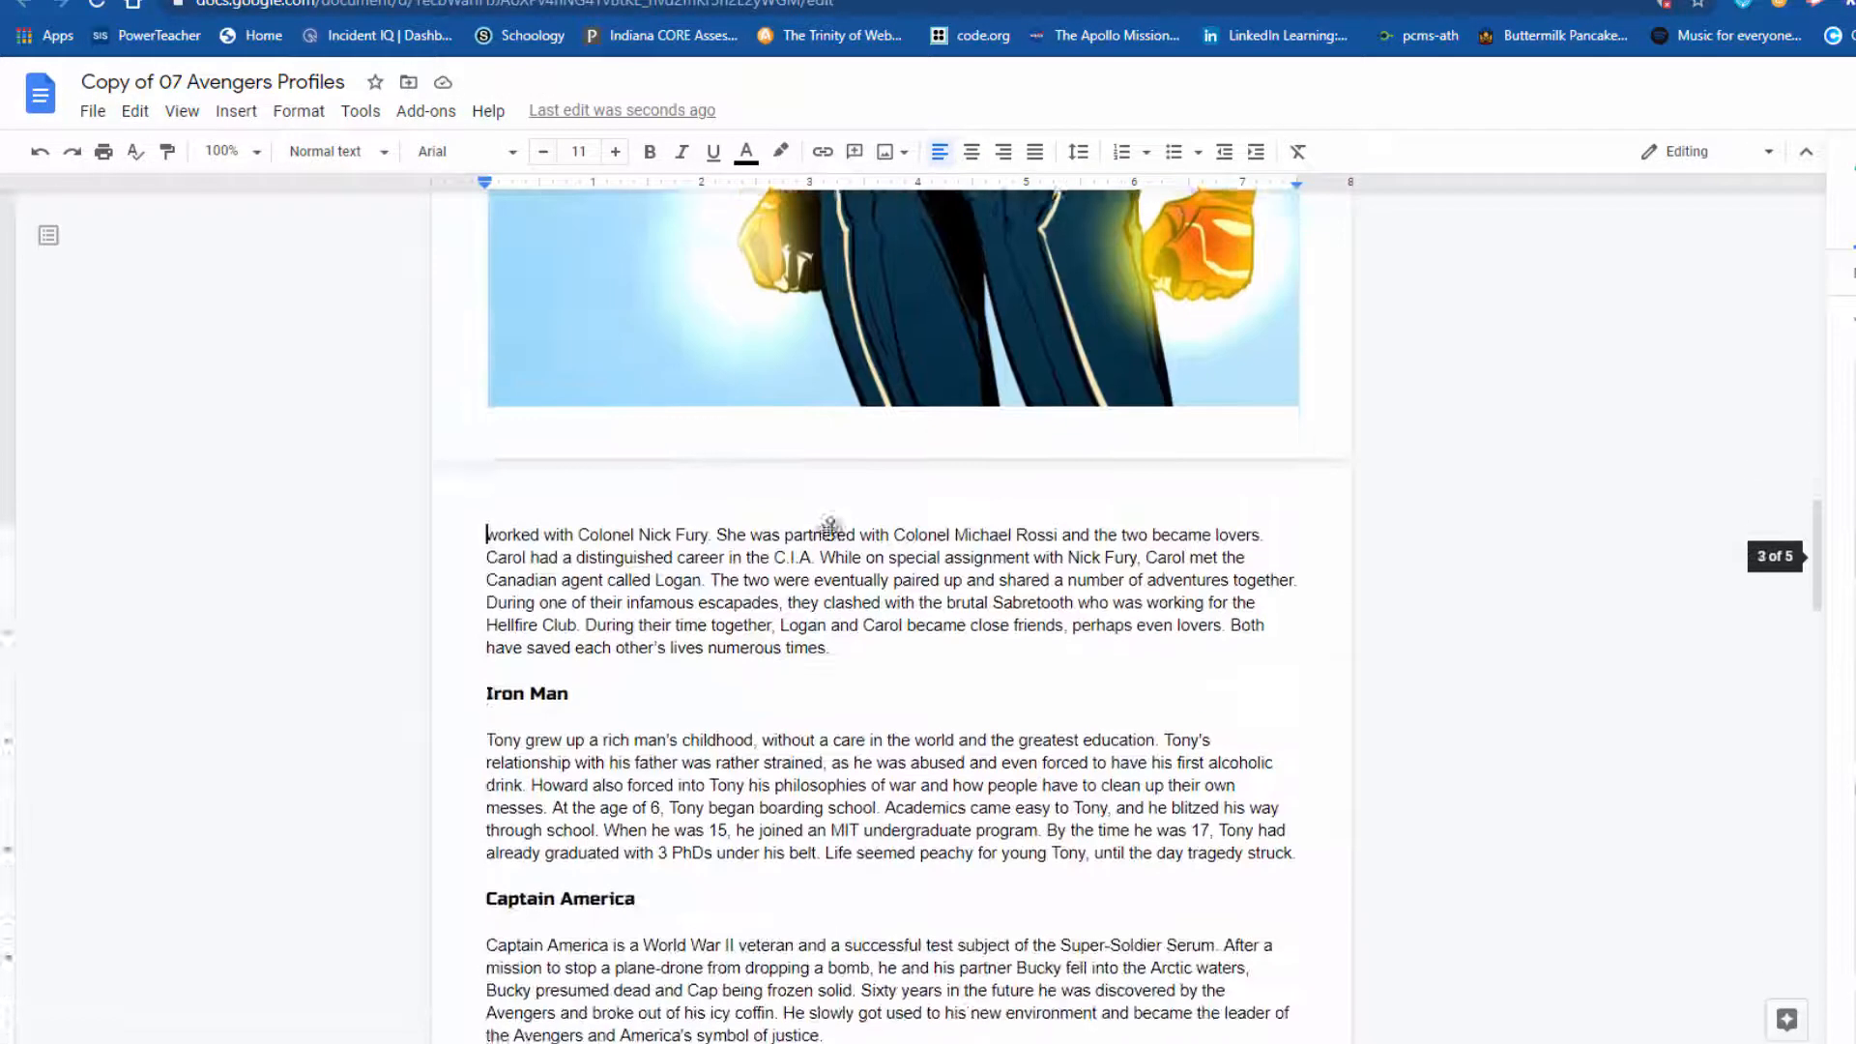
scroll(714, 563, up, 3)
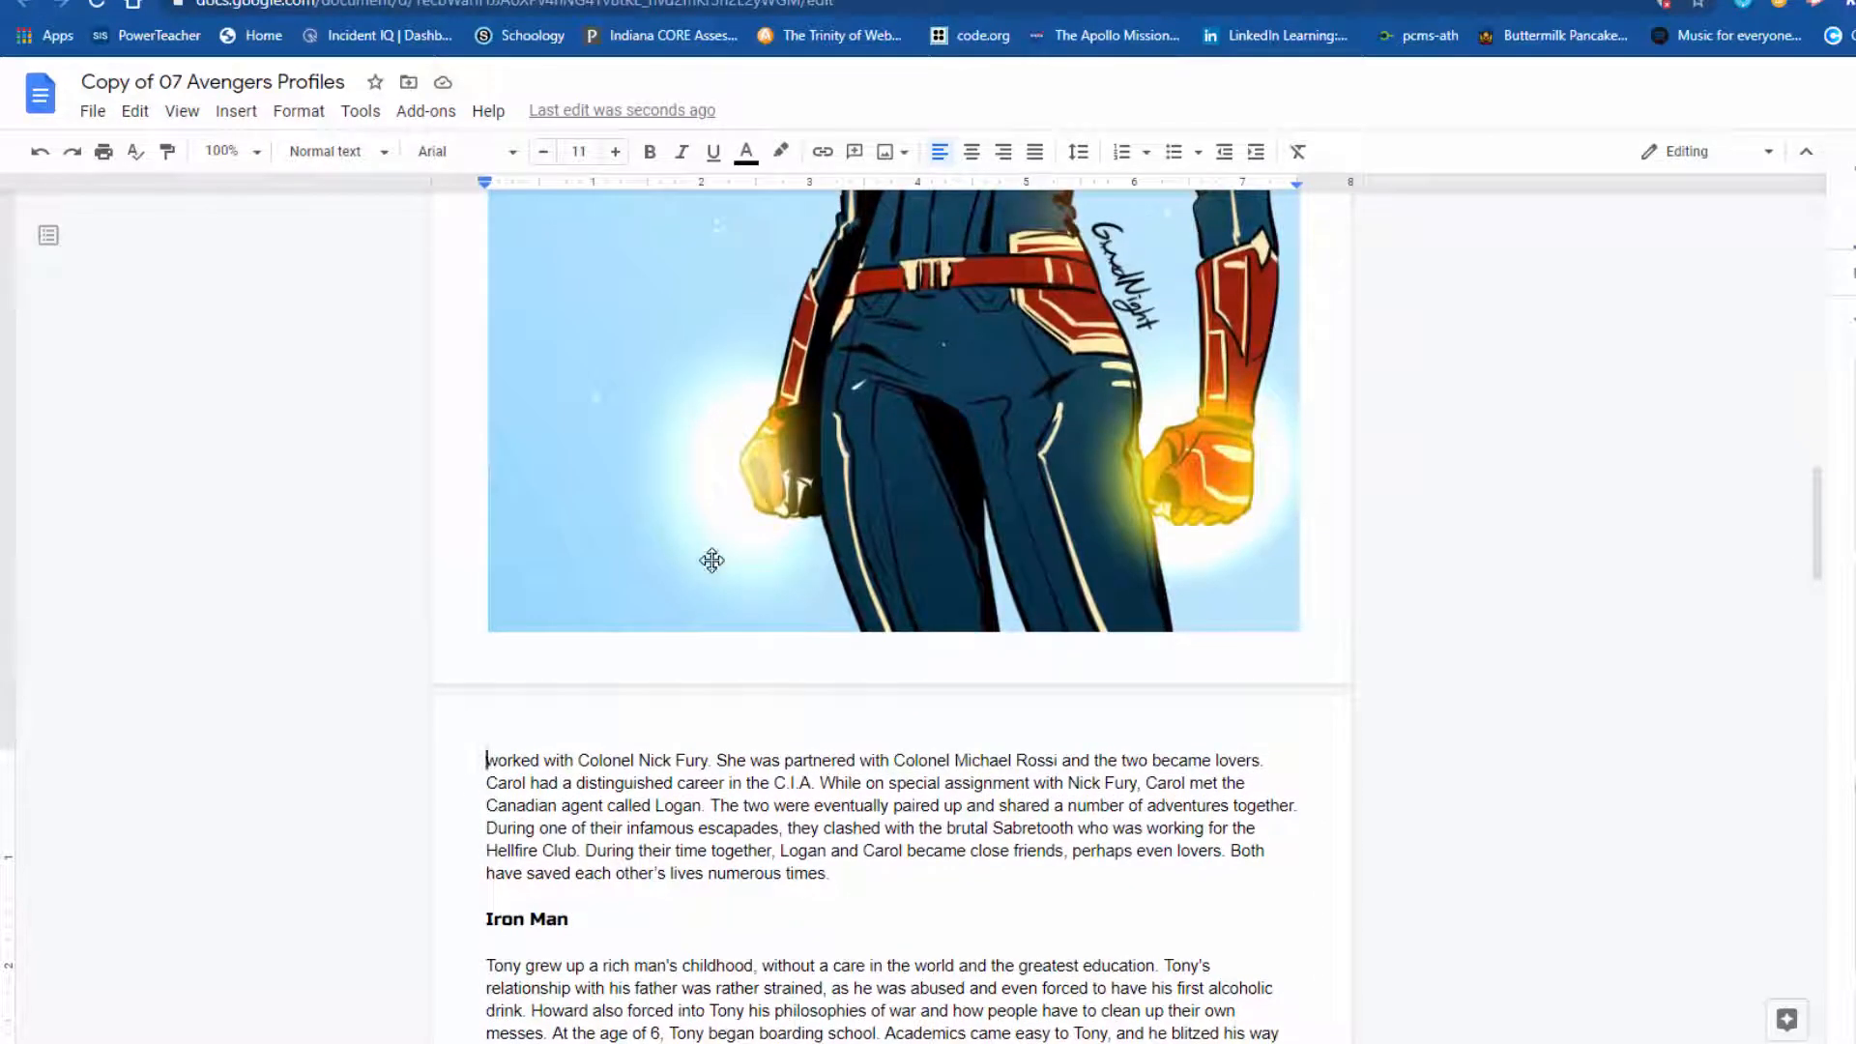
click(746, 509)
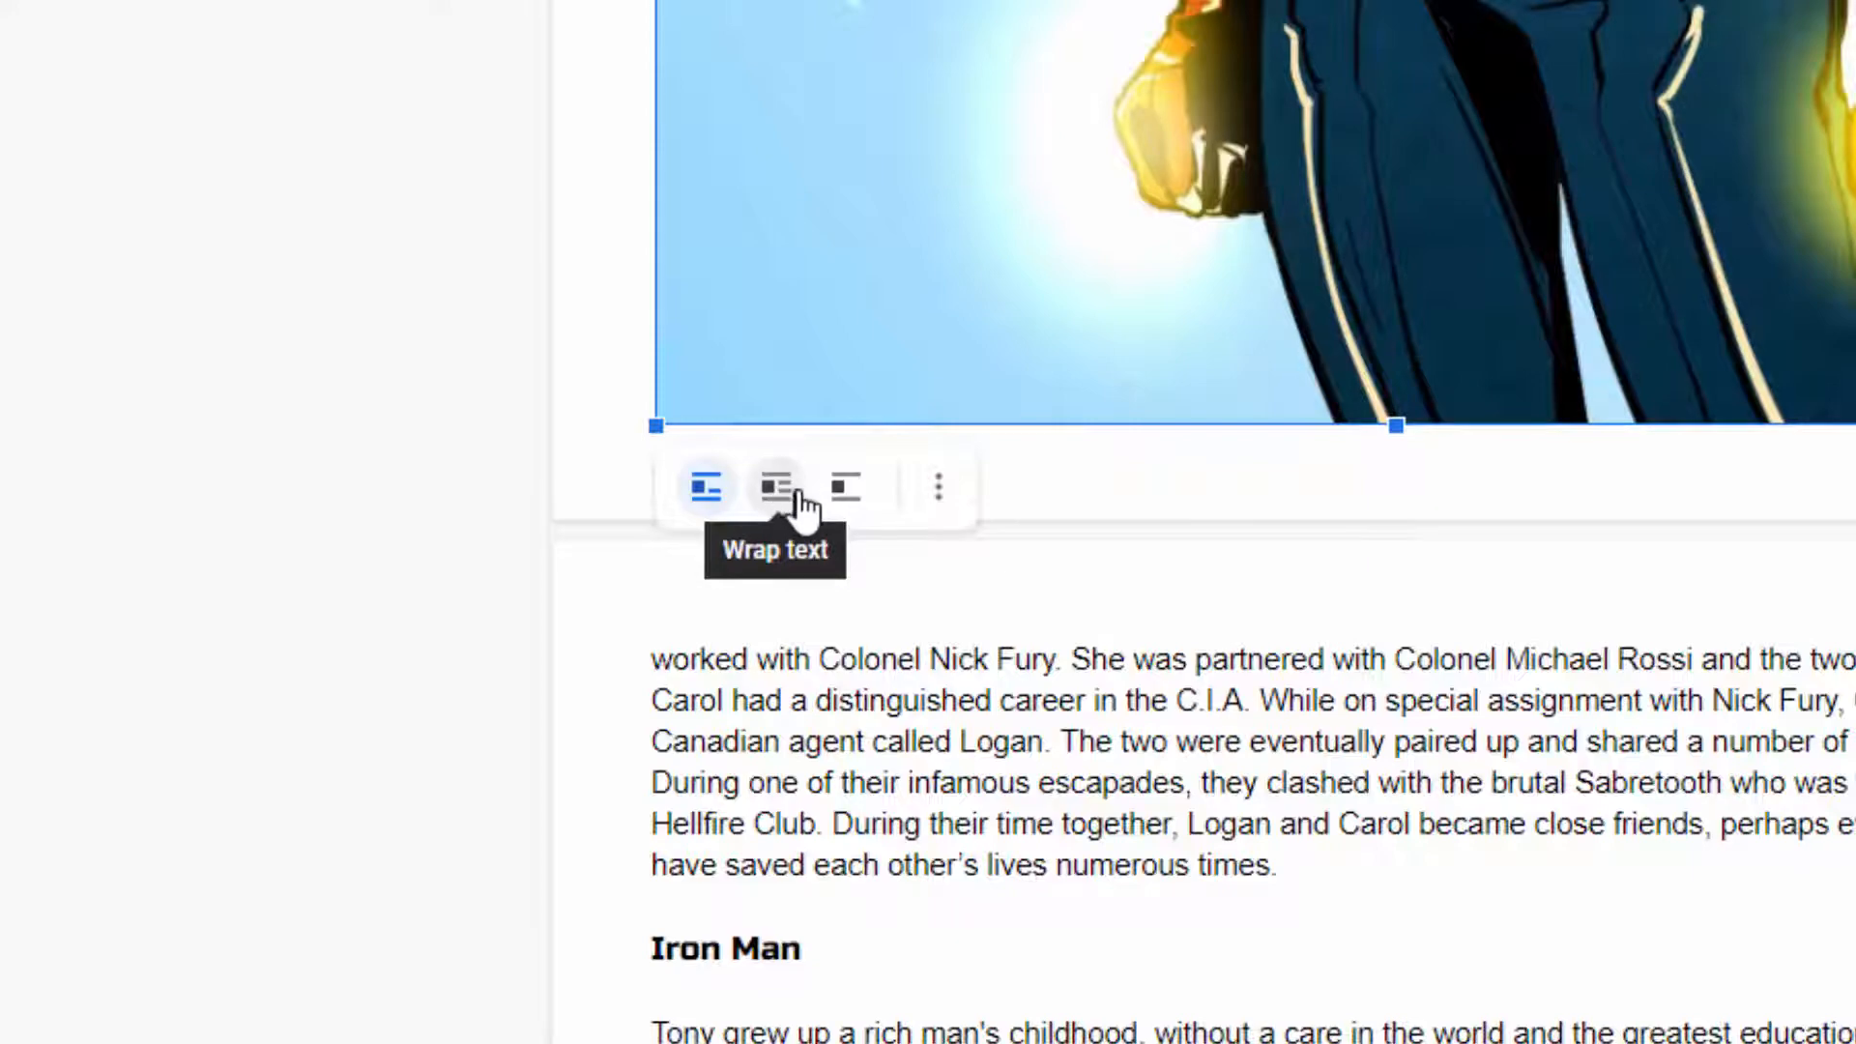
click(776, 488)
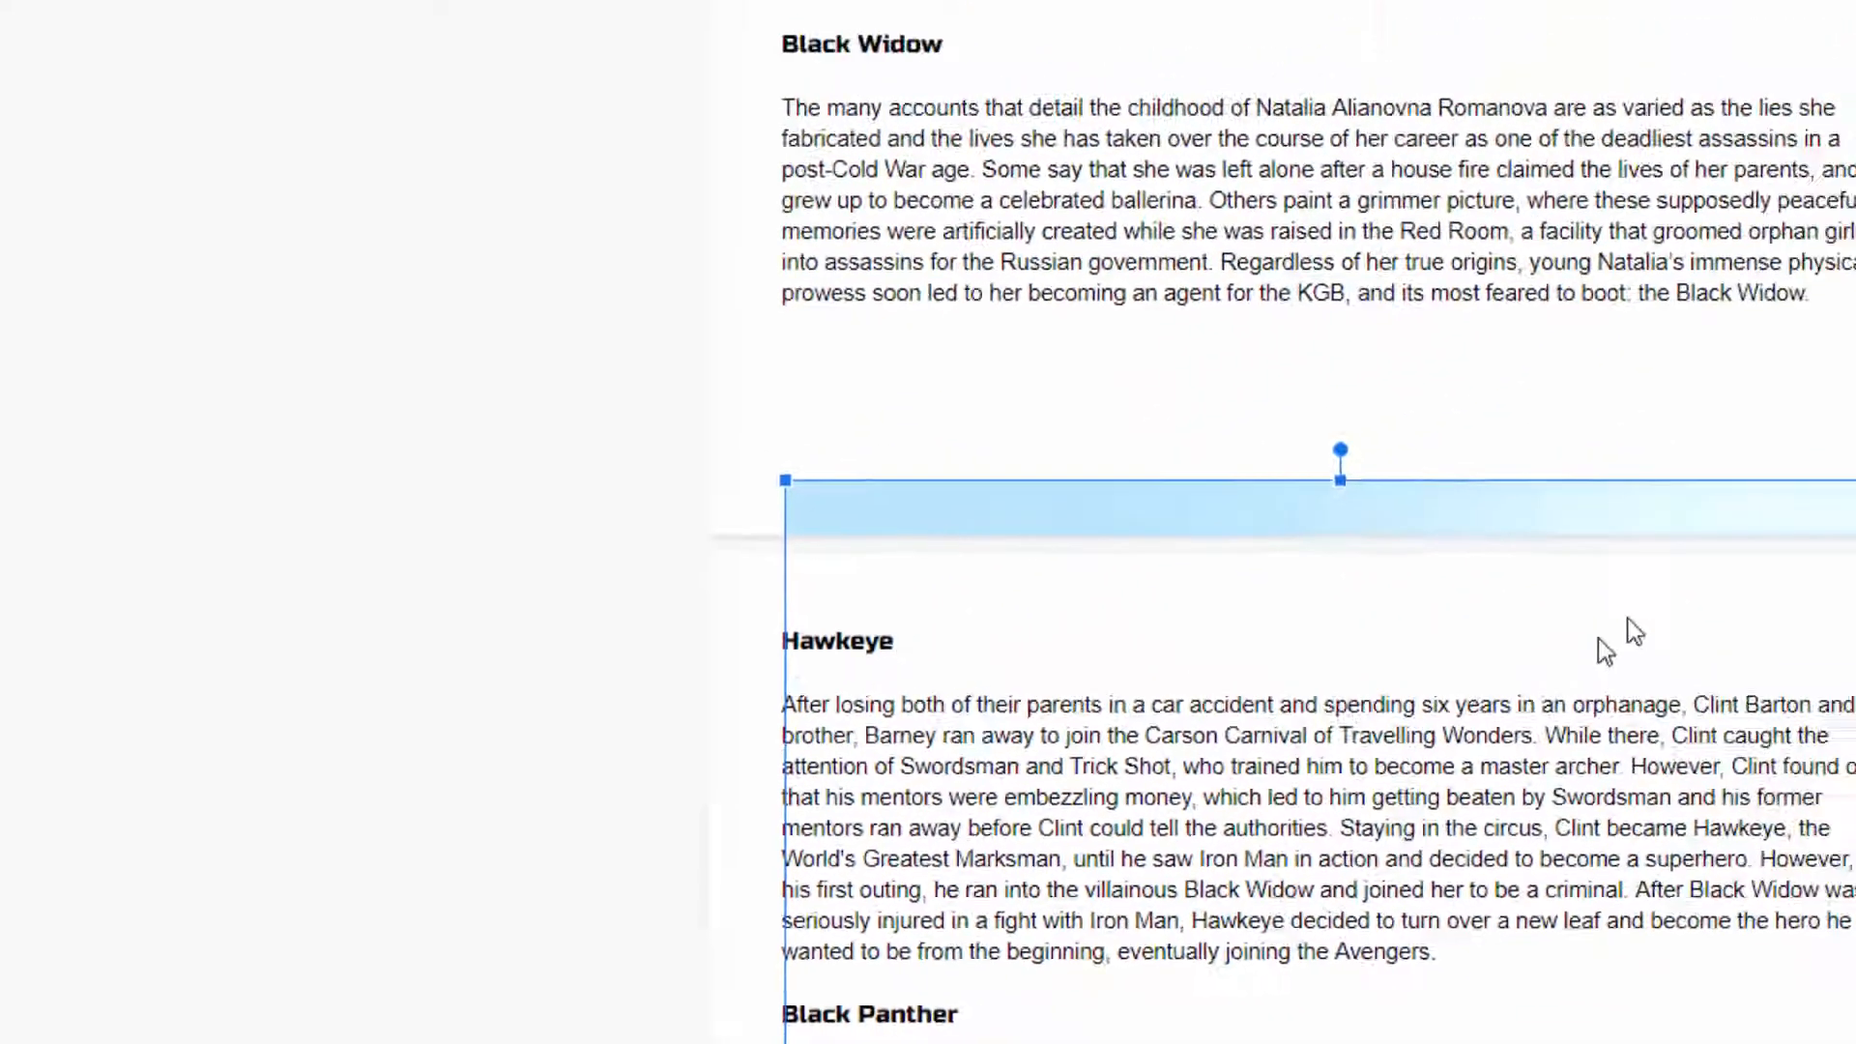
Shrink the Captain Marvel image to about 1.6 inches wide and bring it into the Captain Marvel paragraph
drag(1683, 505, 1658, 265)
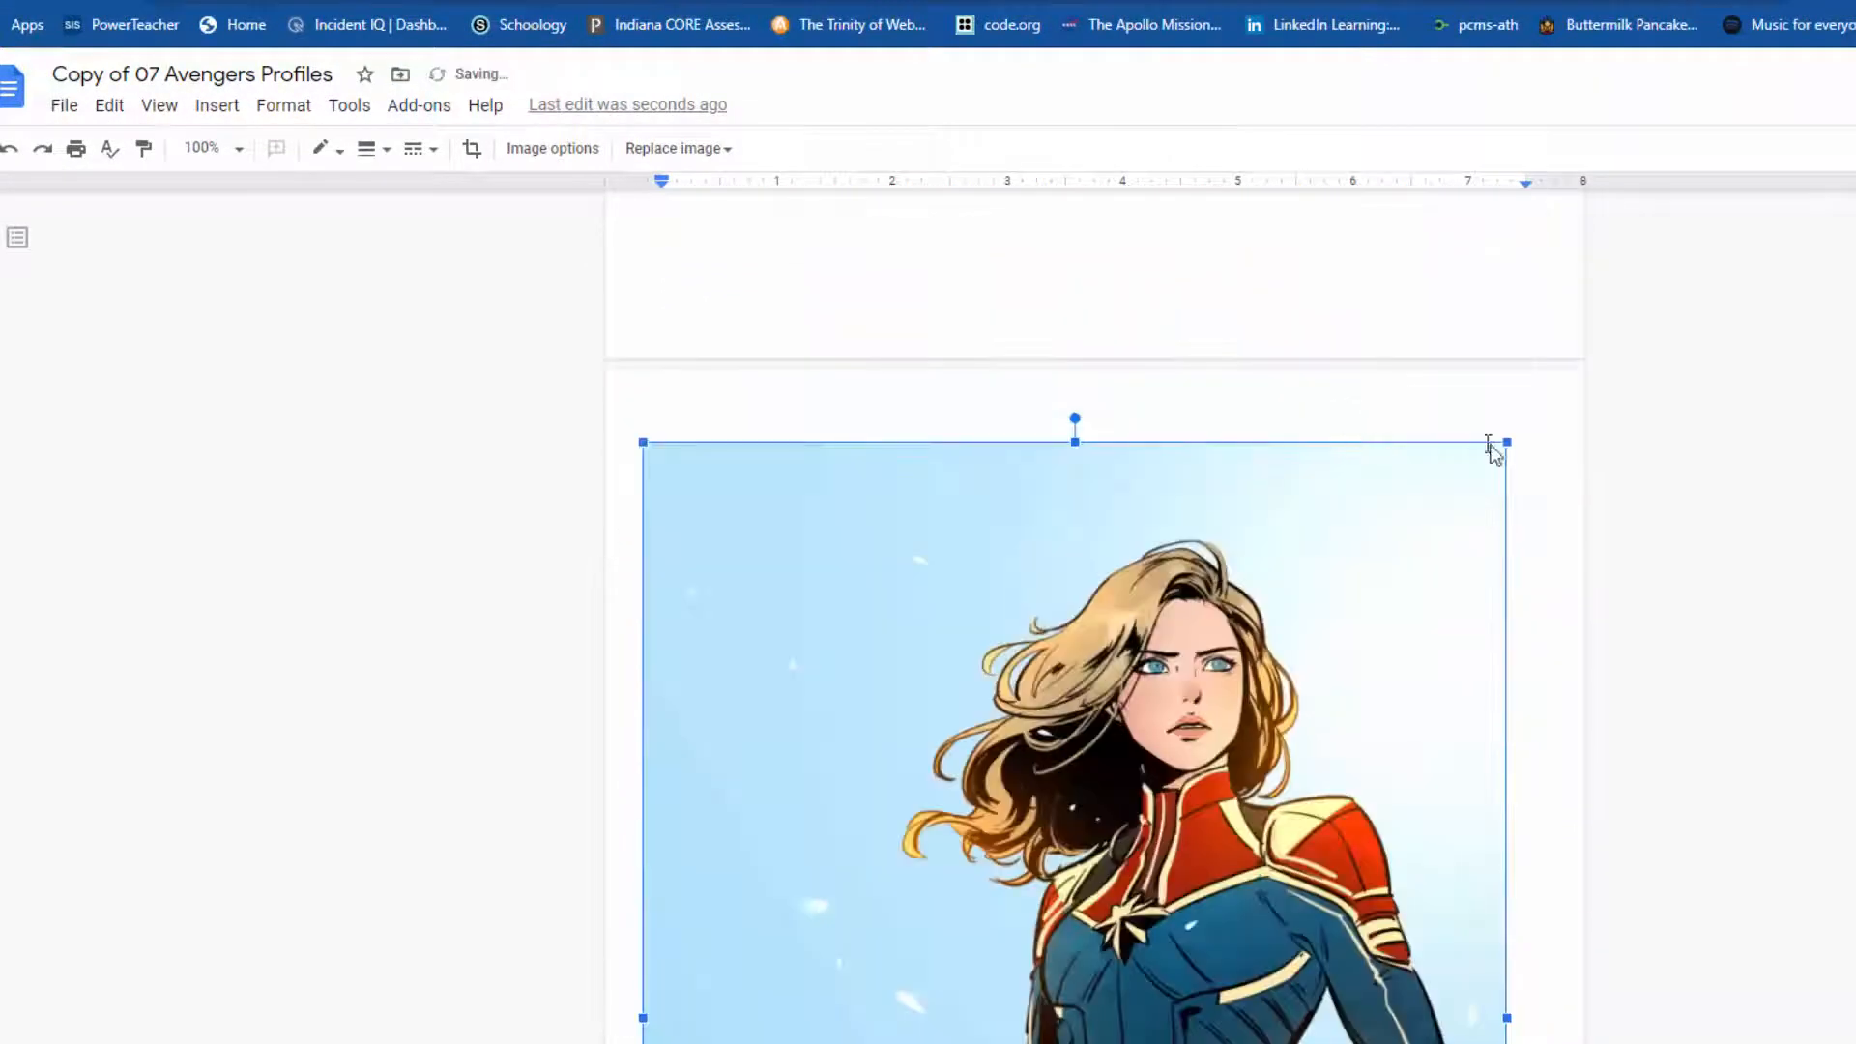
drag(1505, 441, 1209, 772)
scroll(996, 972, down, 4)
drag(1389, 283, 1243, 418)
drag(1320, 315, 1304, 337)
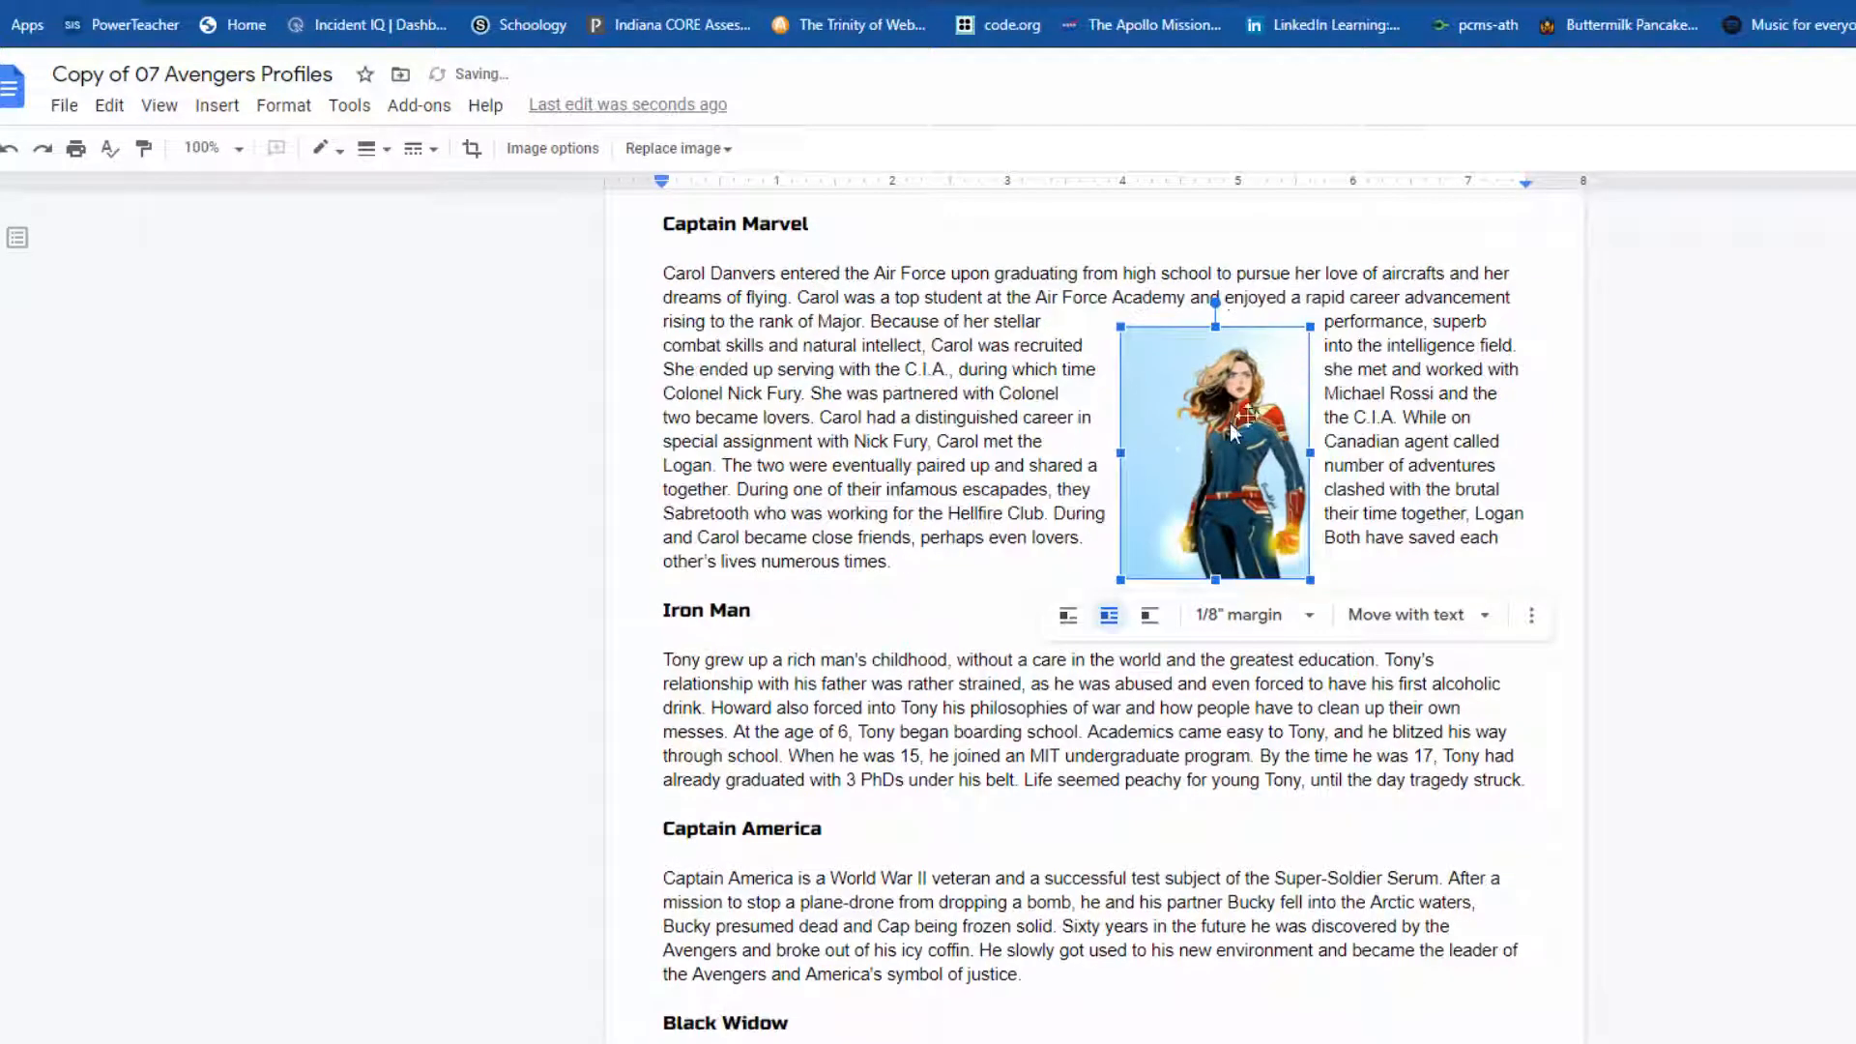
Try the image at the paragraph's right edge, settle it at the left edge, and shrink it to about 1.2 inches wide
drag(1240, 428, 1407, 391)
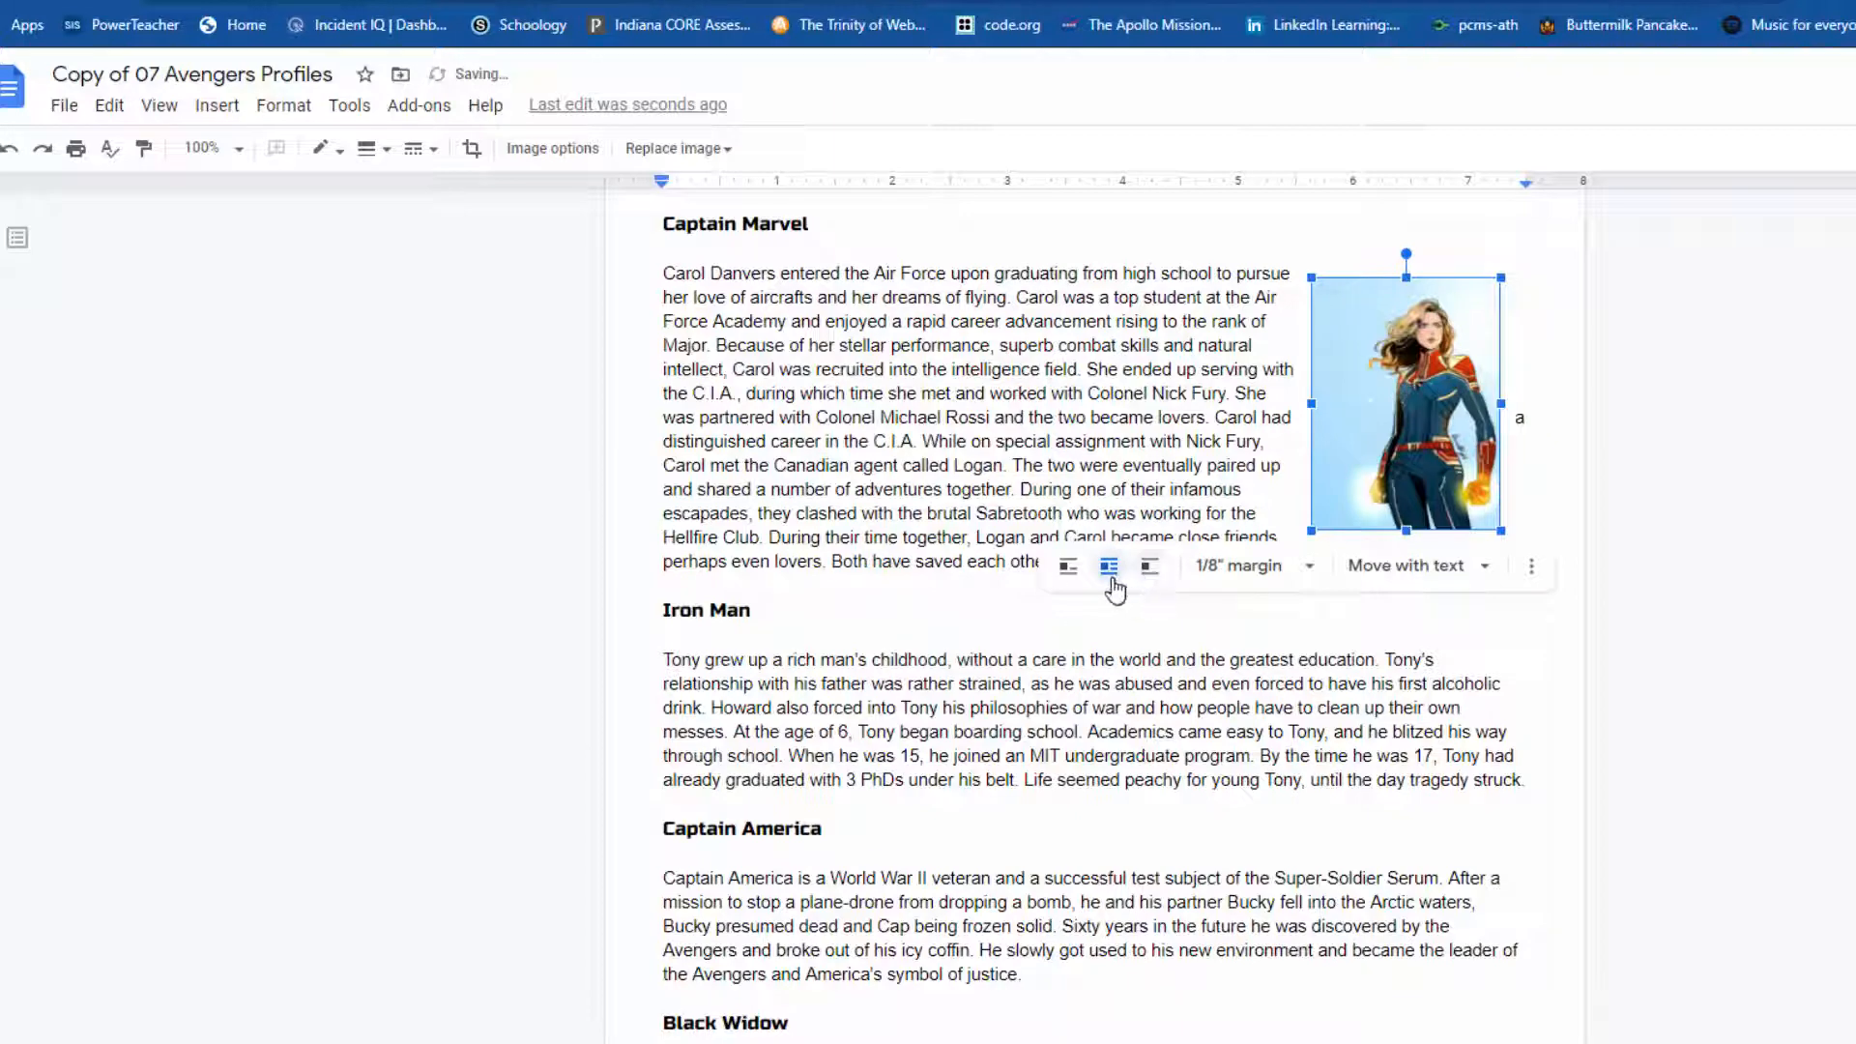
drag(1412, 439, 767, 434)
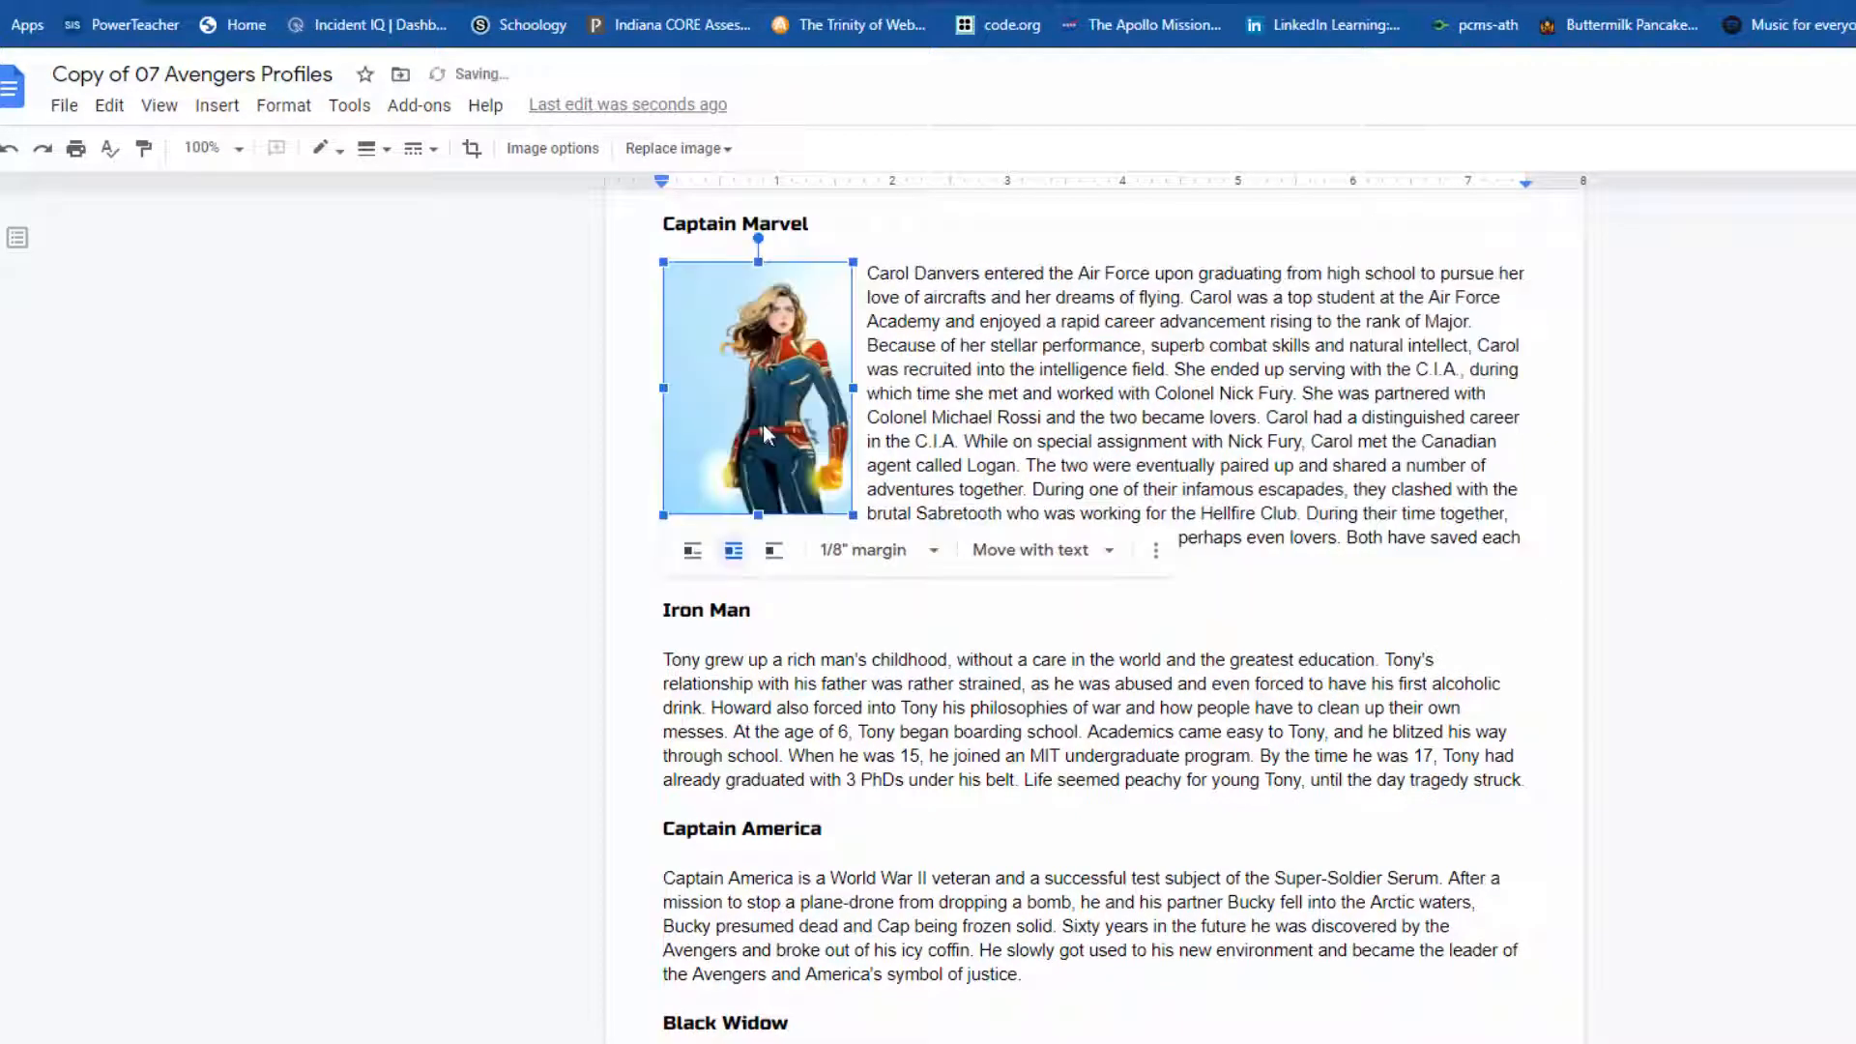
drag(850, 512, 804, 451)
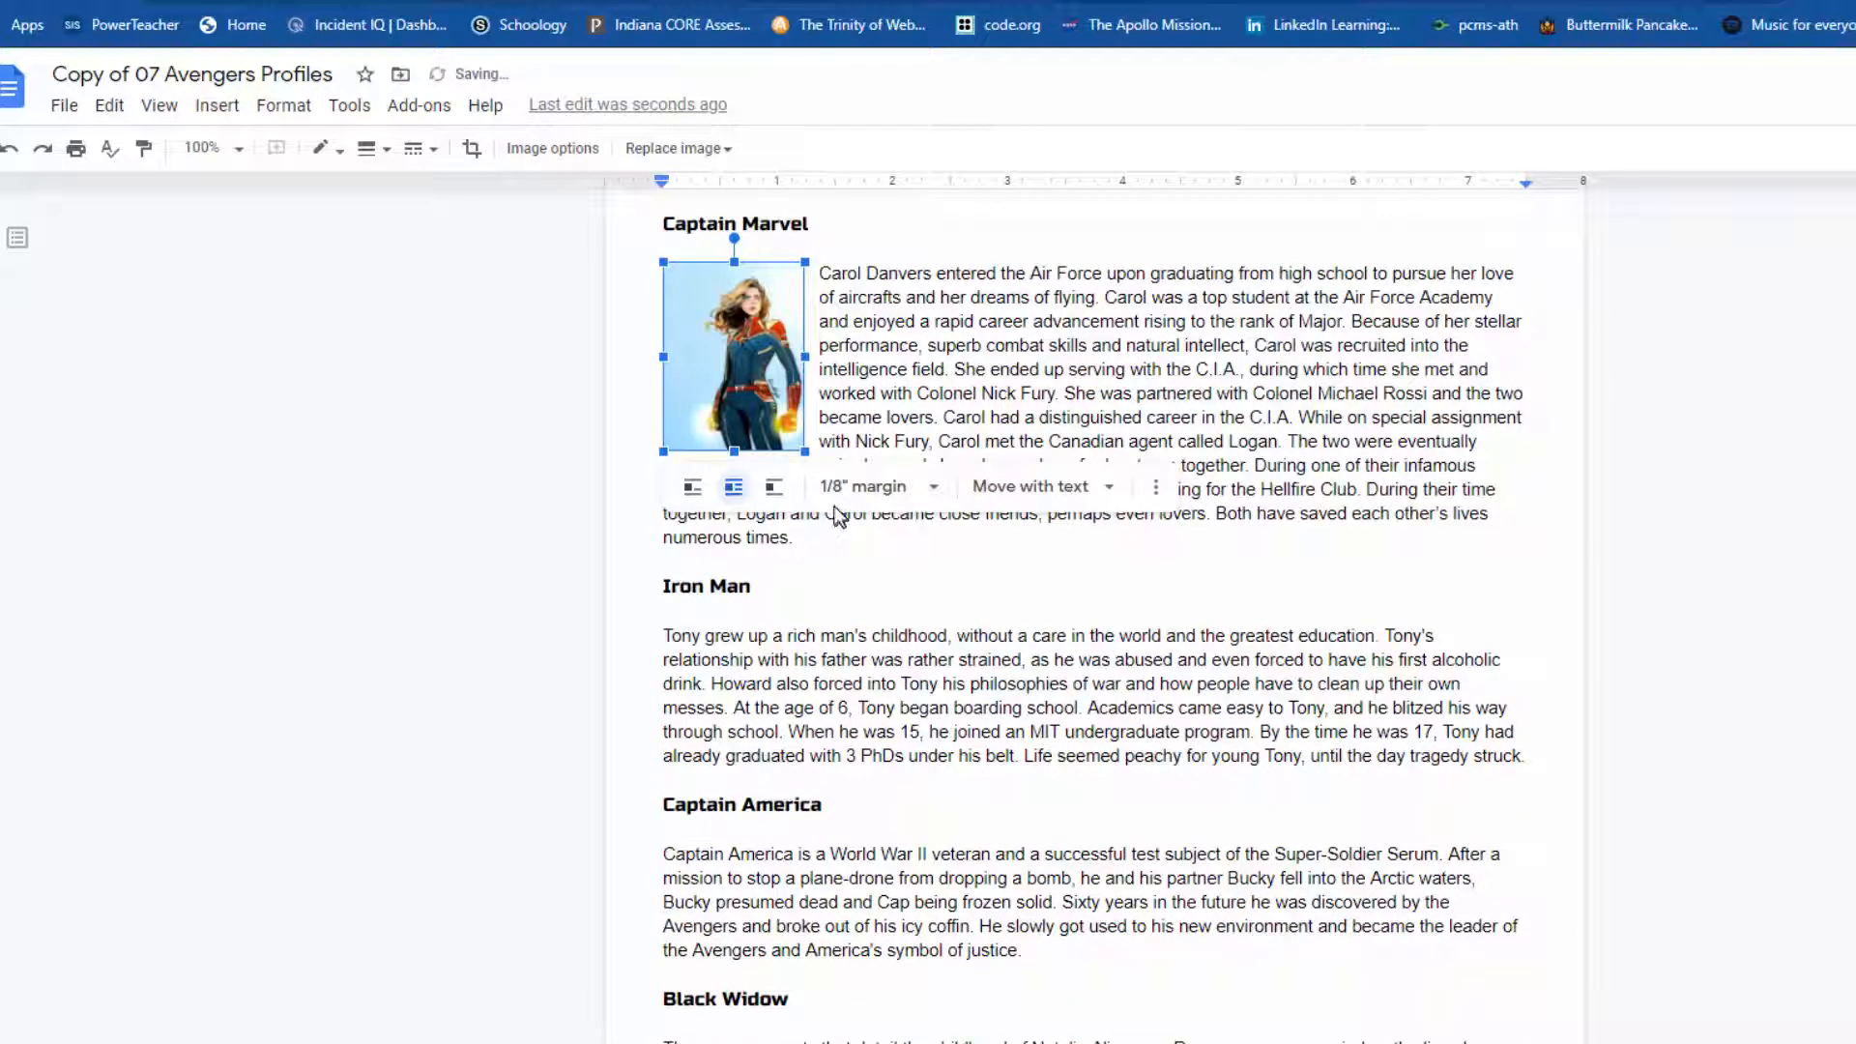
Try wrap margins of 1/2 inch and 1/4 inch on the Captain Marvel image, ending with 1/8 inch
click(935, 493)
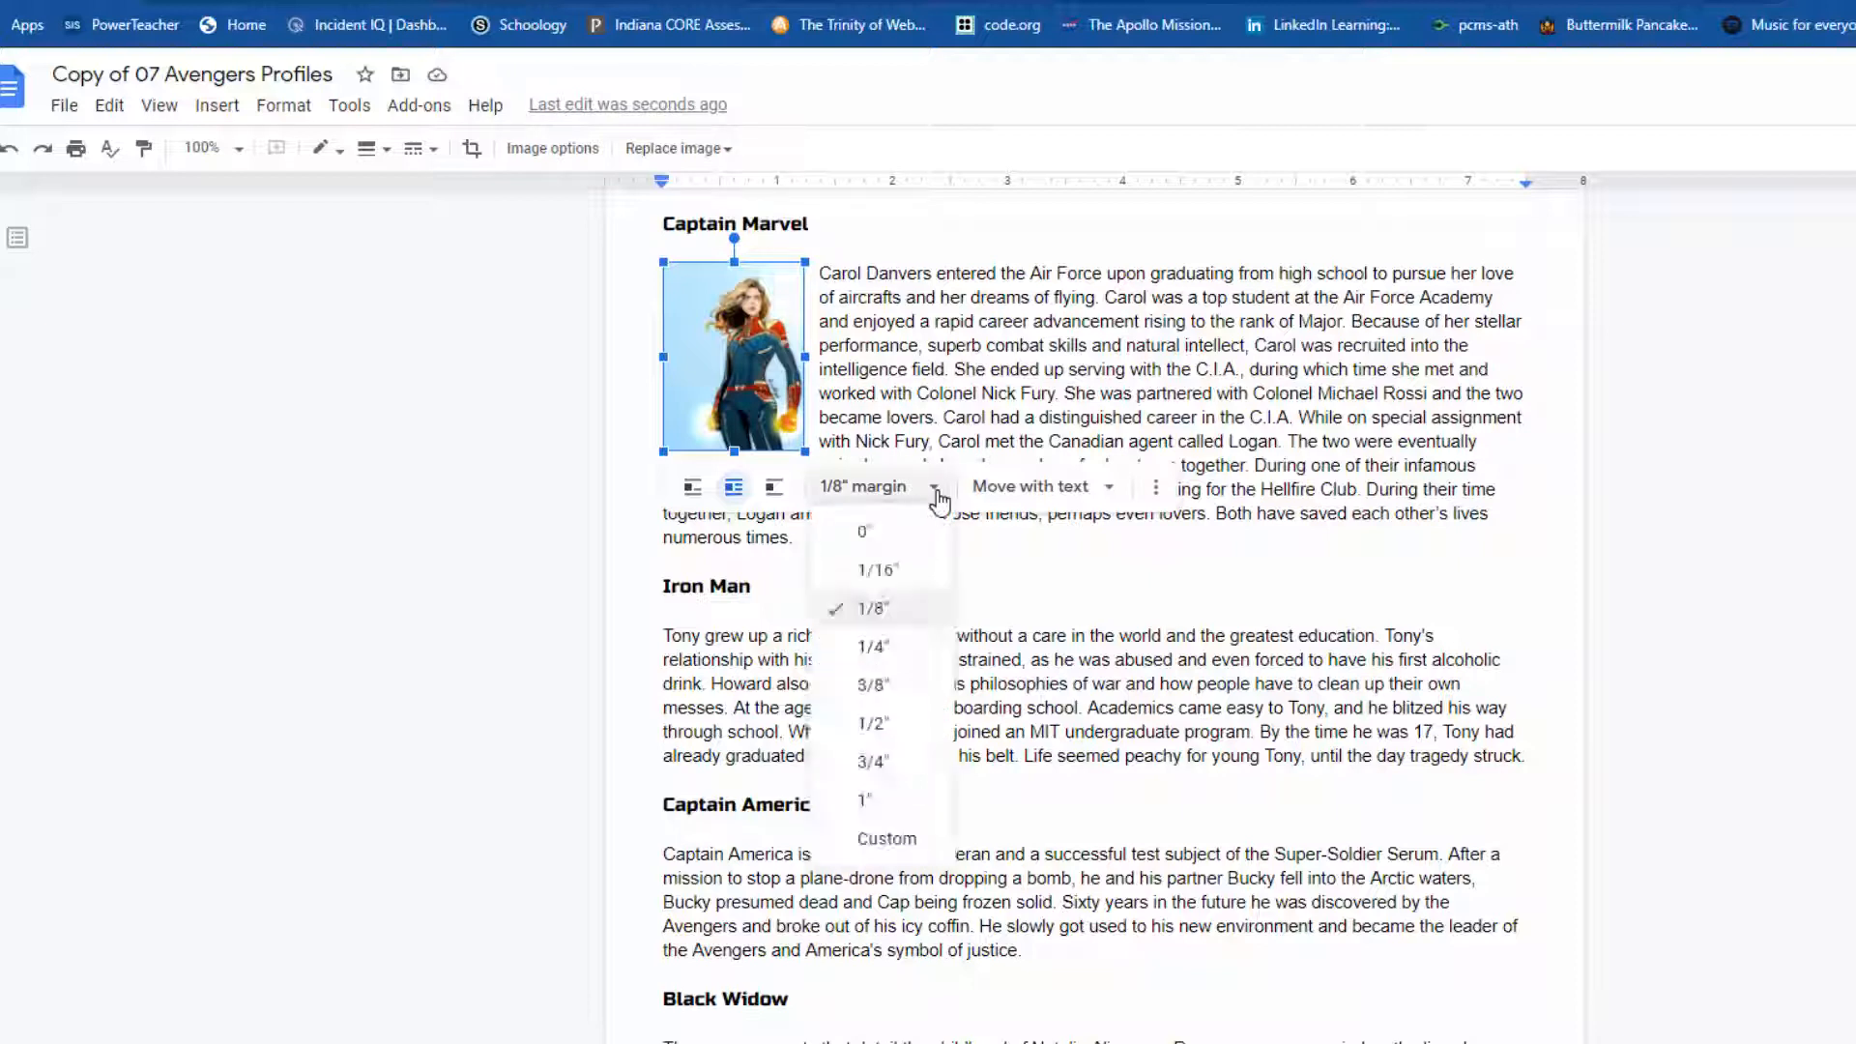
click(880, 725)
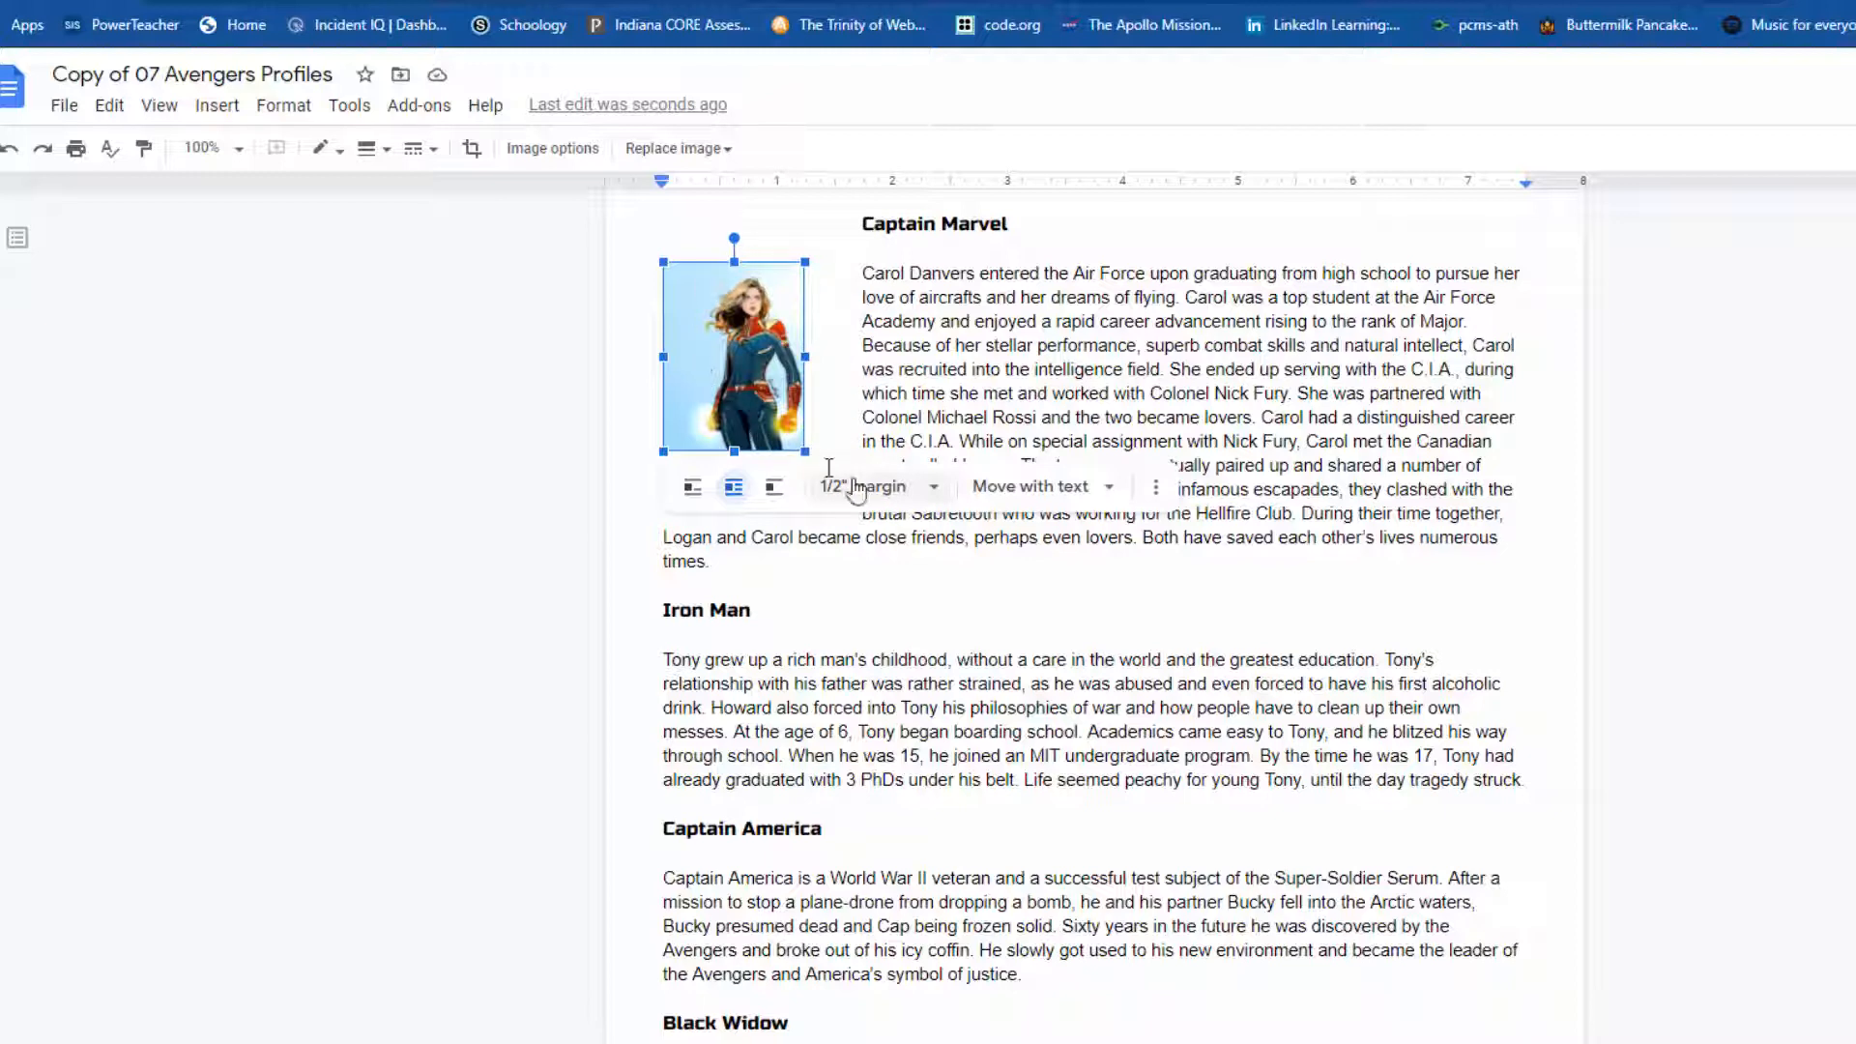
click(916, 489)
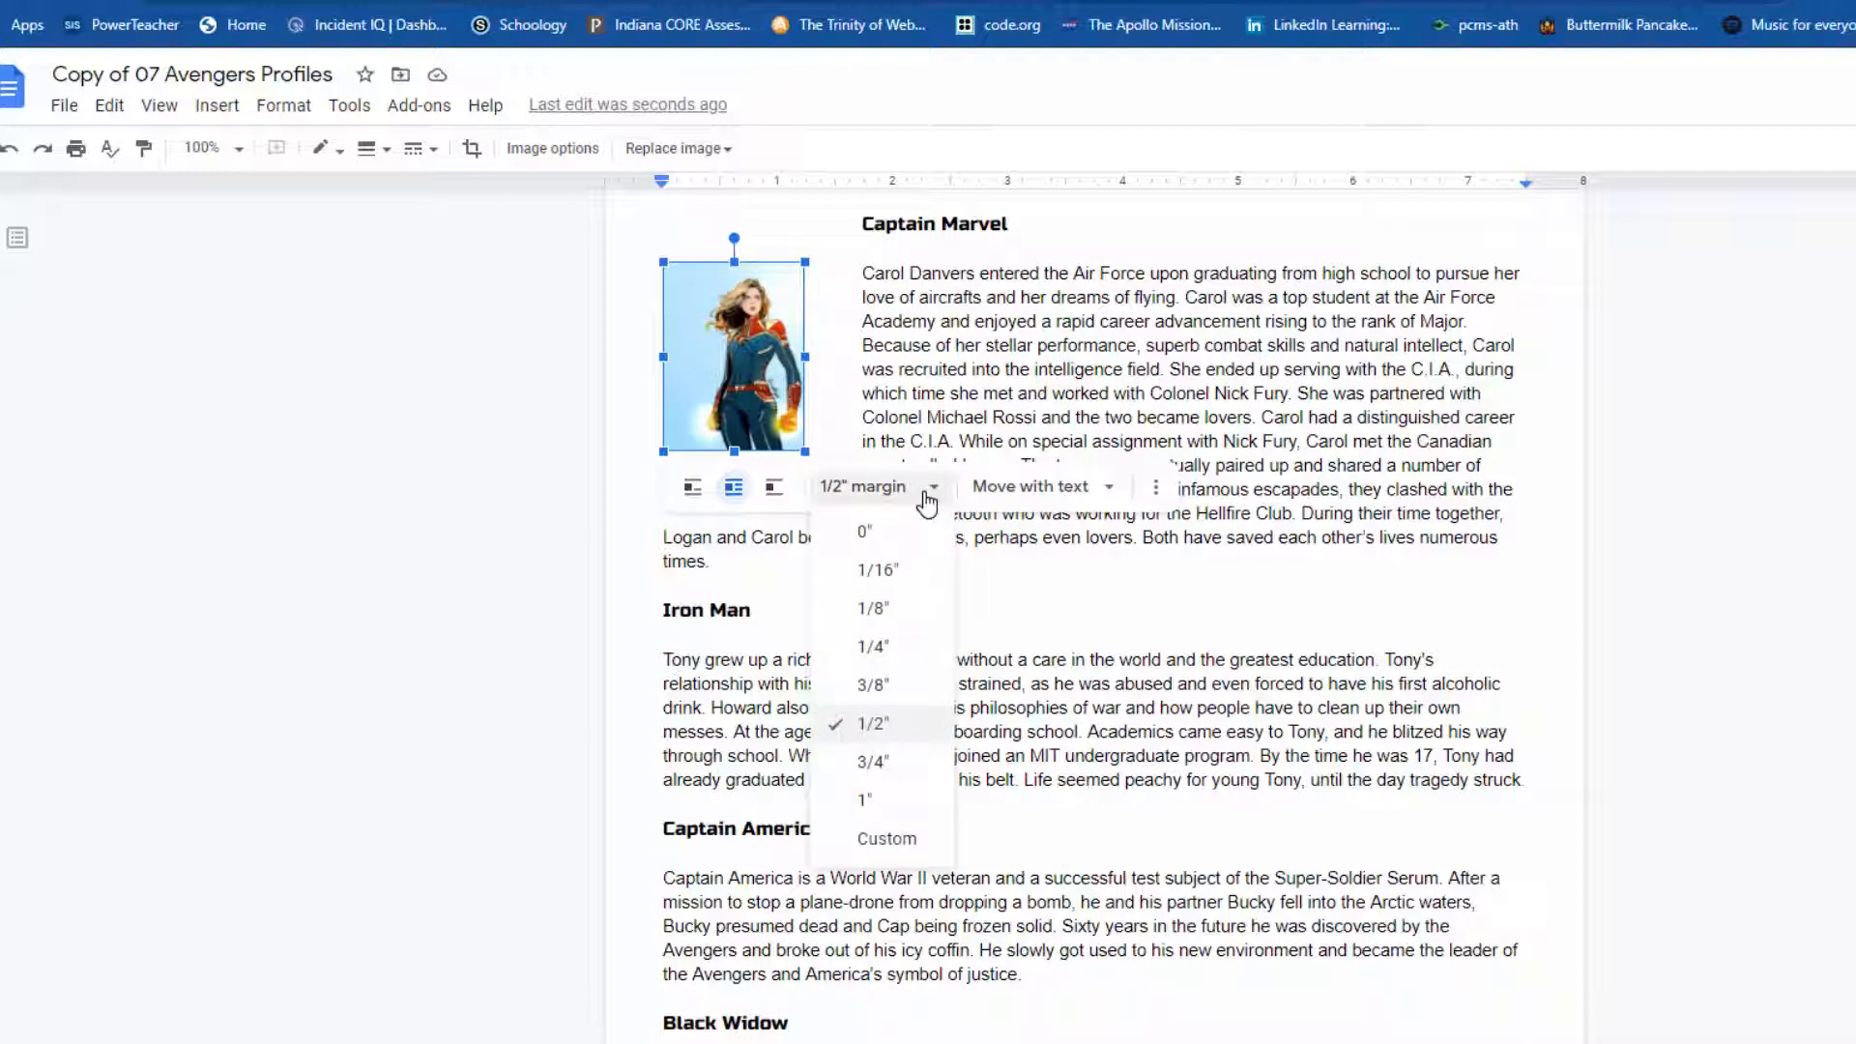
click(871, 646)
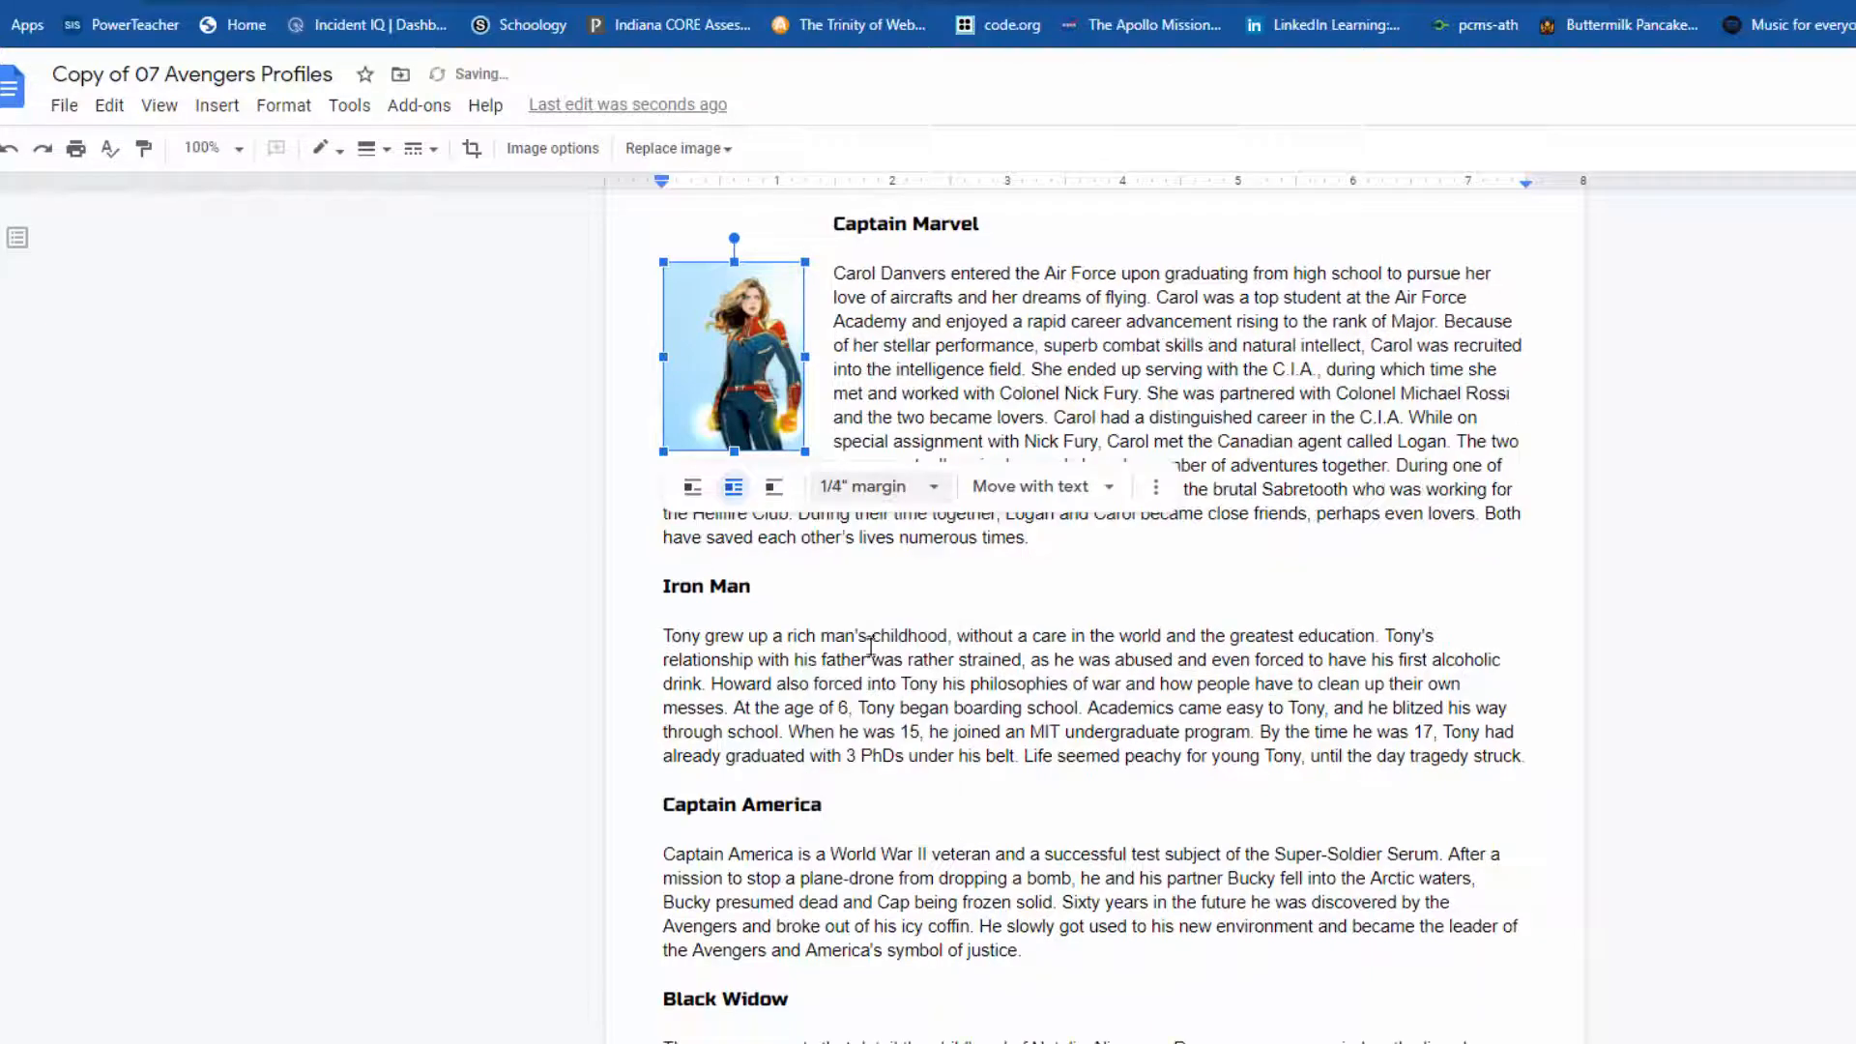
click(874, 488)
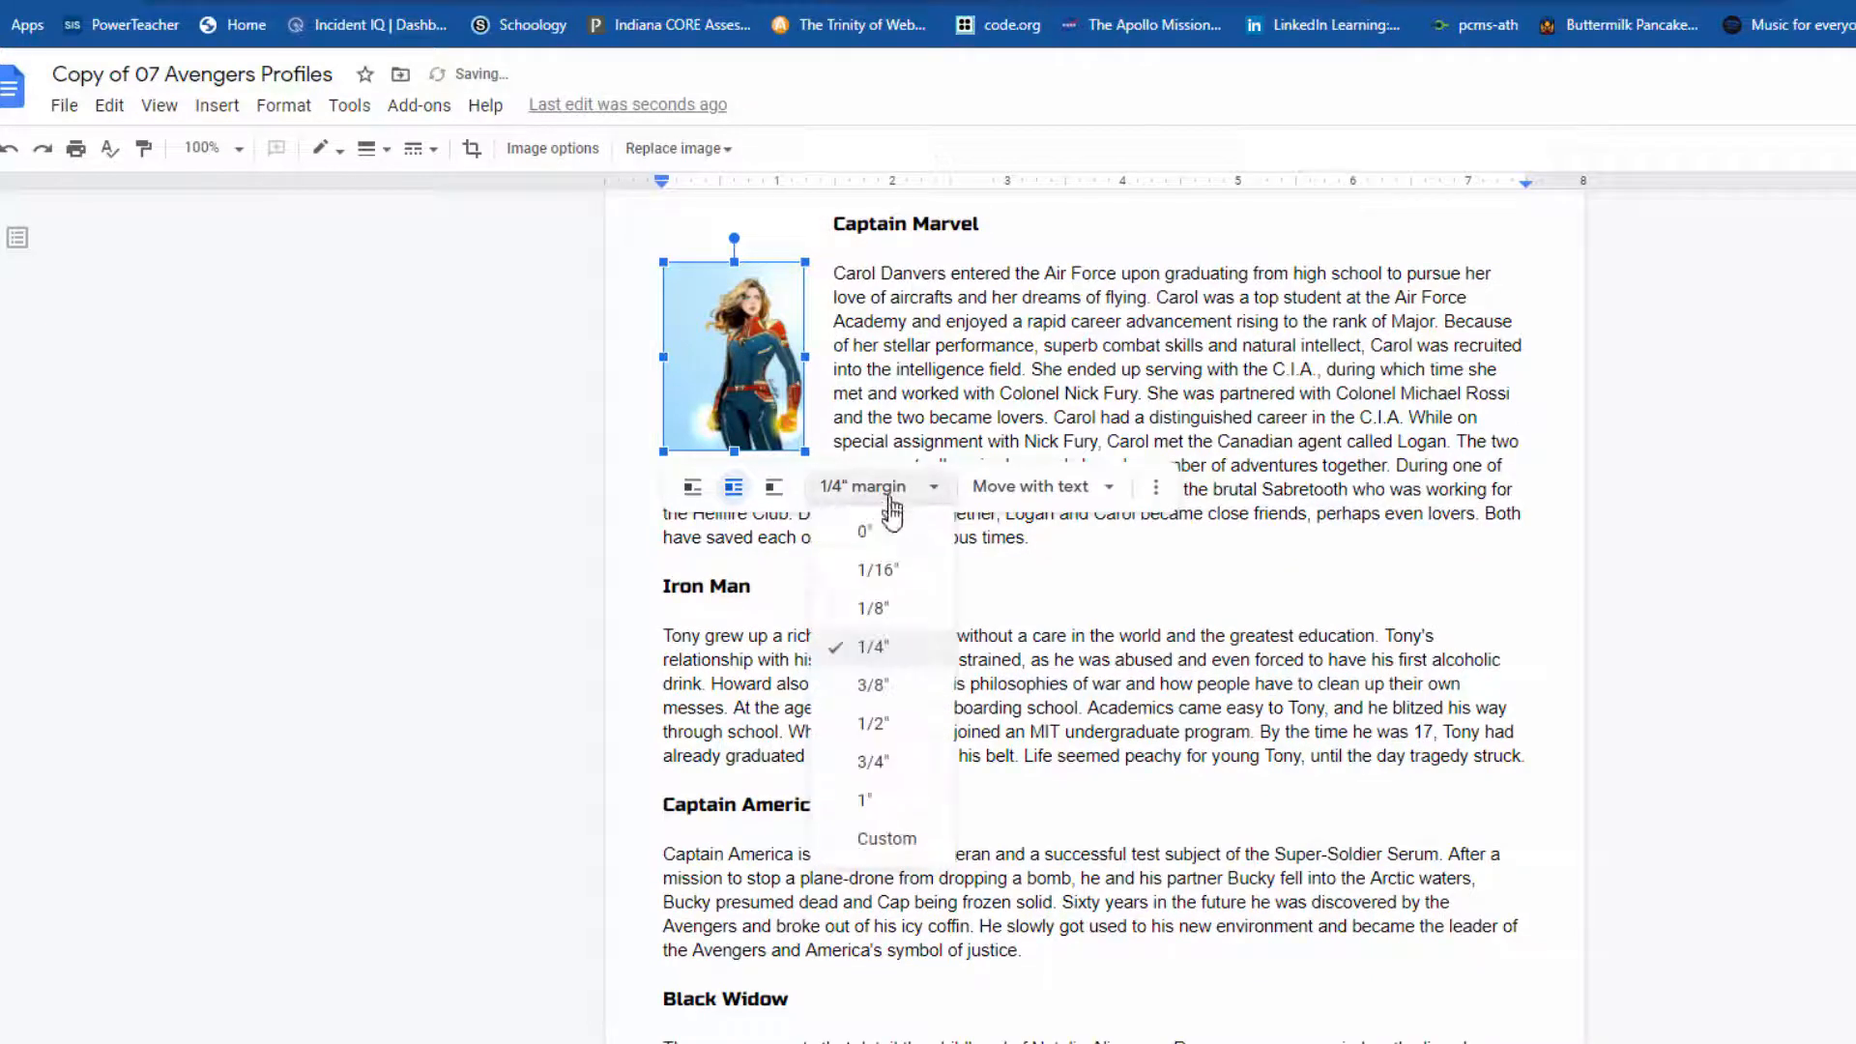
click(881, 609)
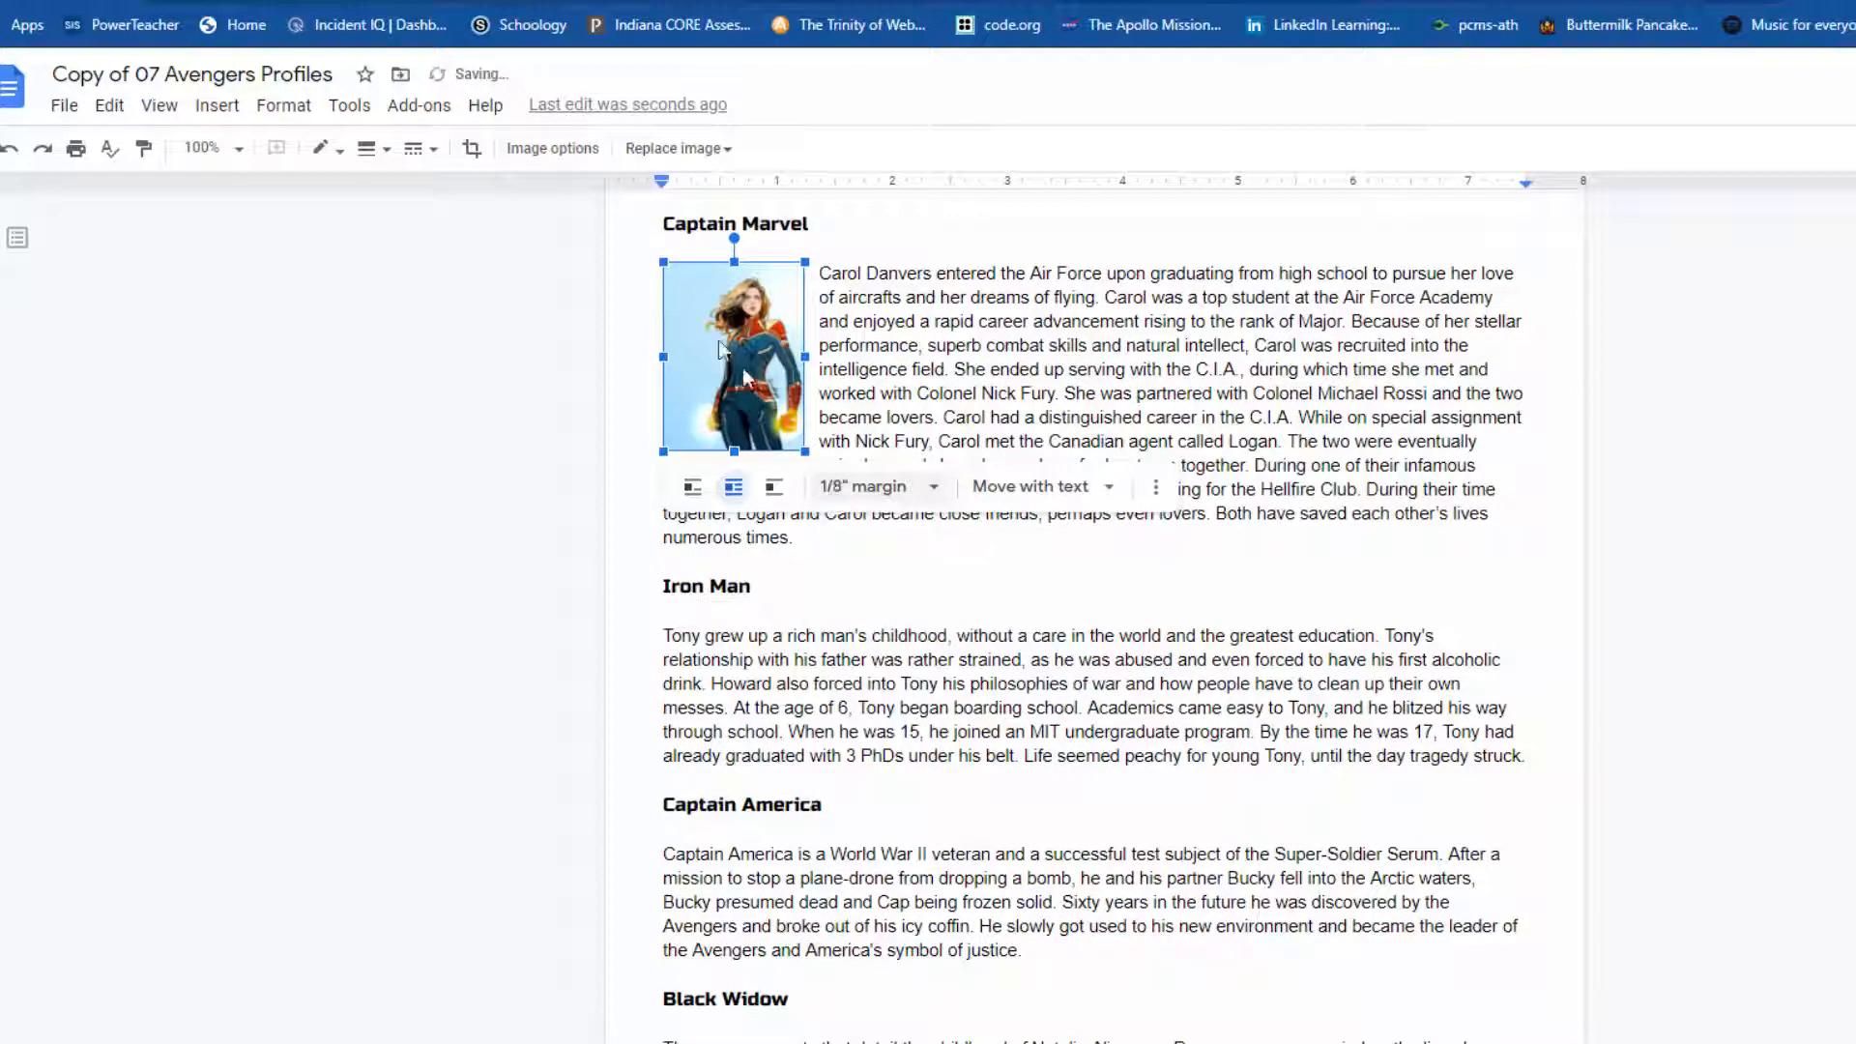
Give the Captain Marvel image a 4pt dark red border and deselect it
click(374, 153)
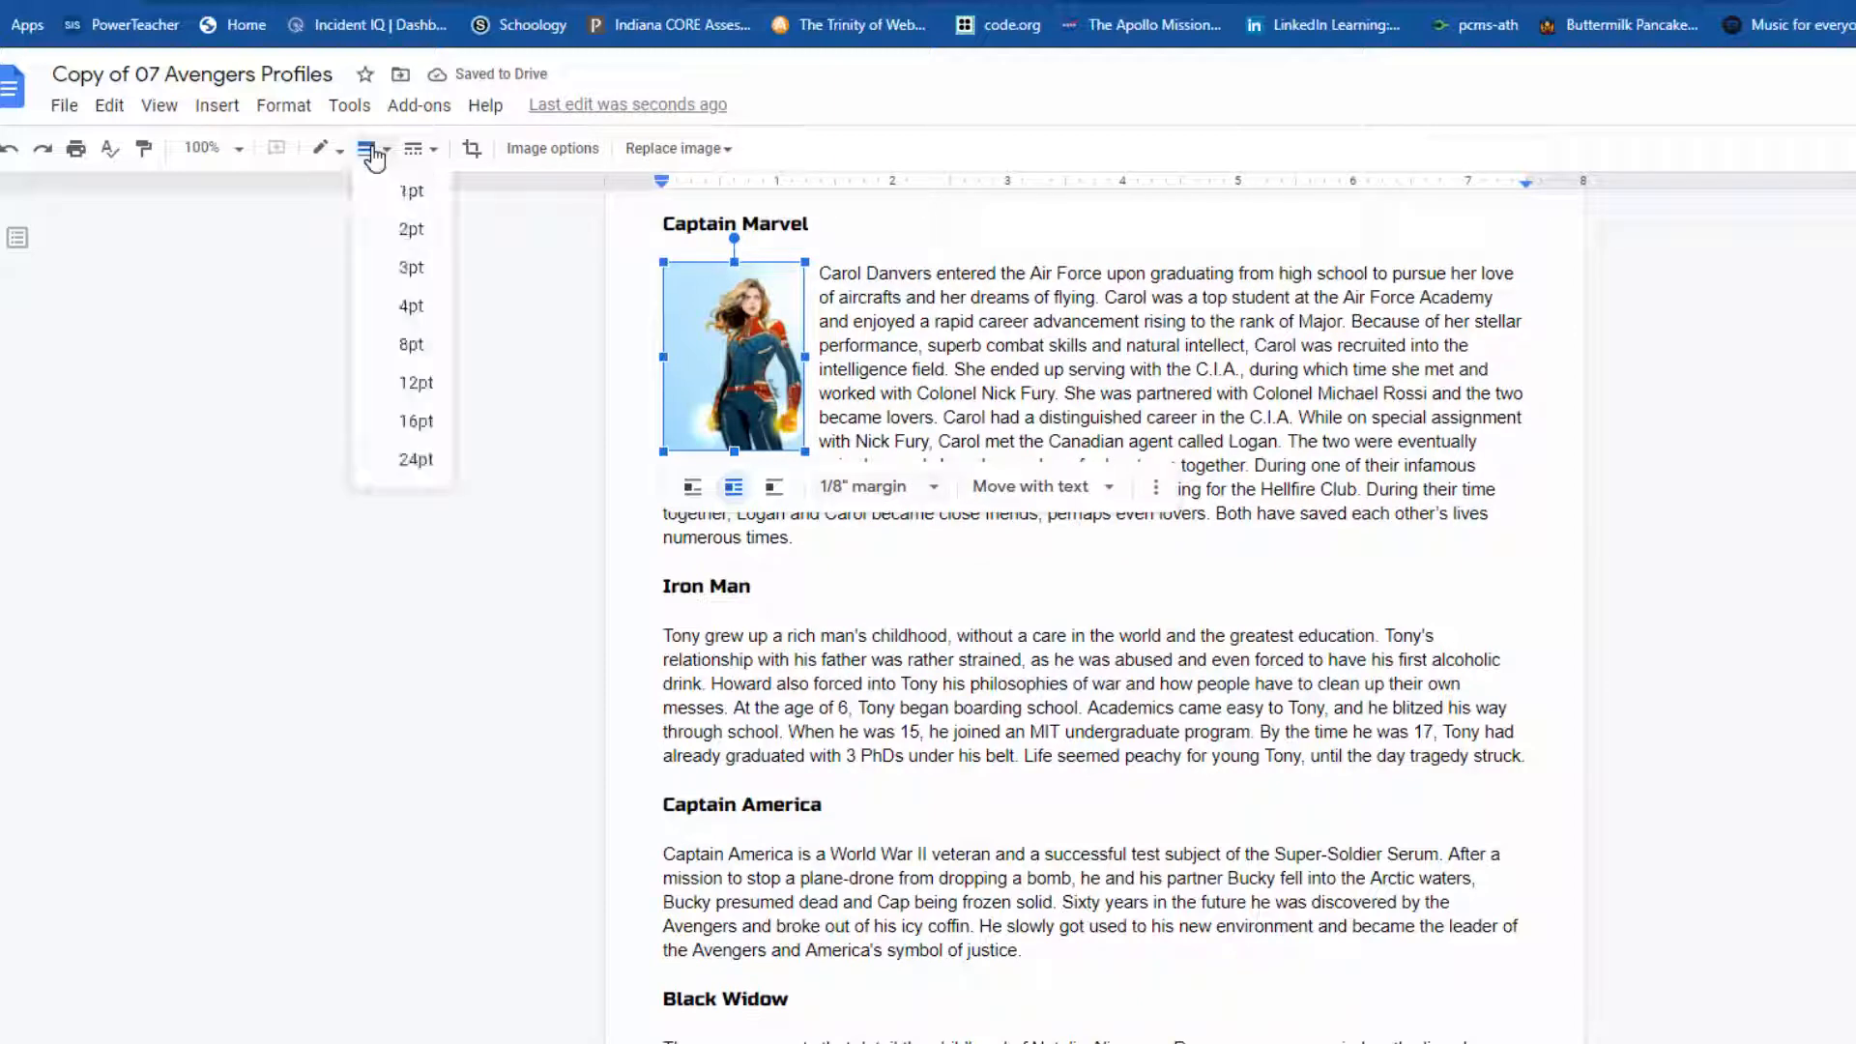
click(405, 307)
click(324, 151)
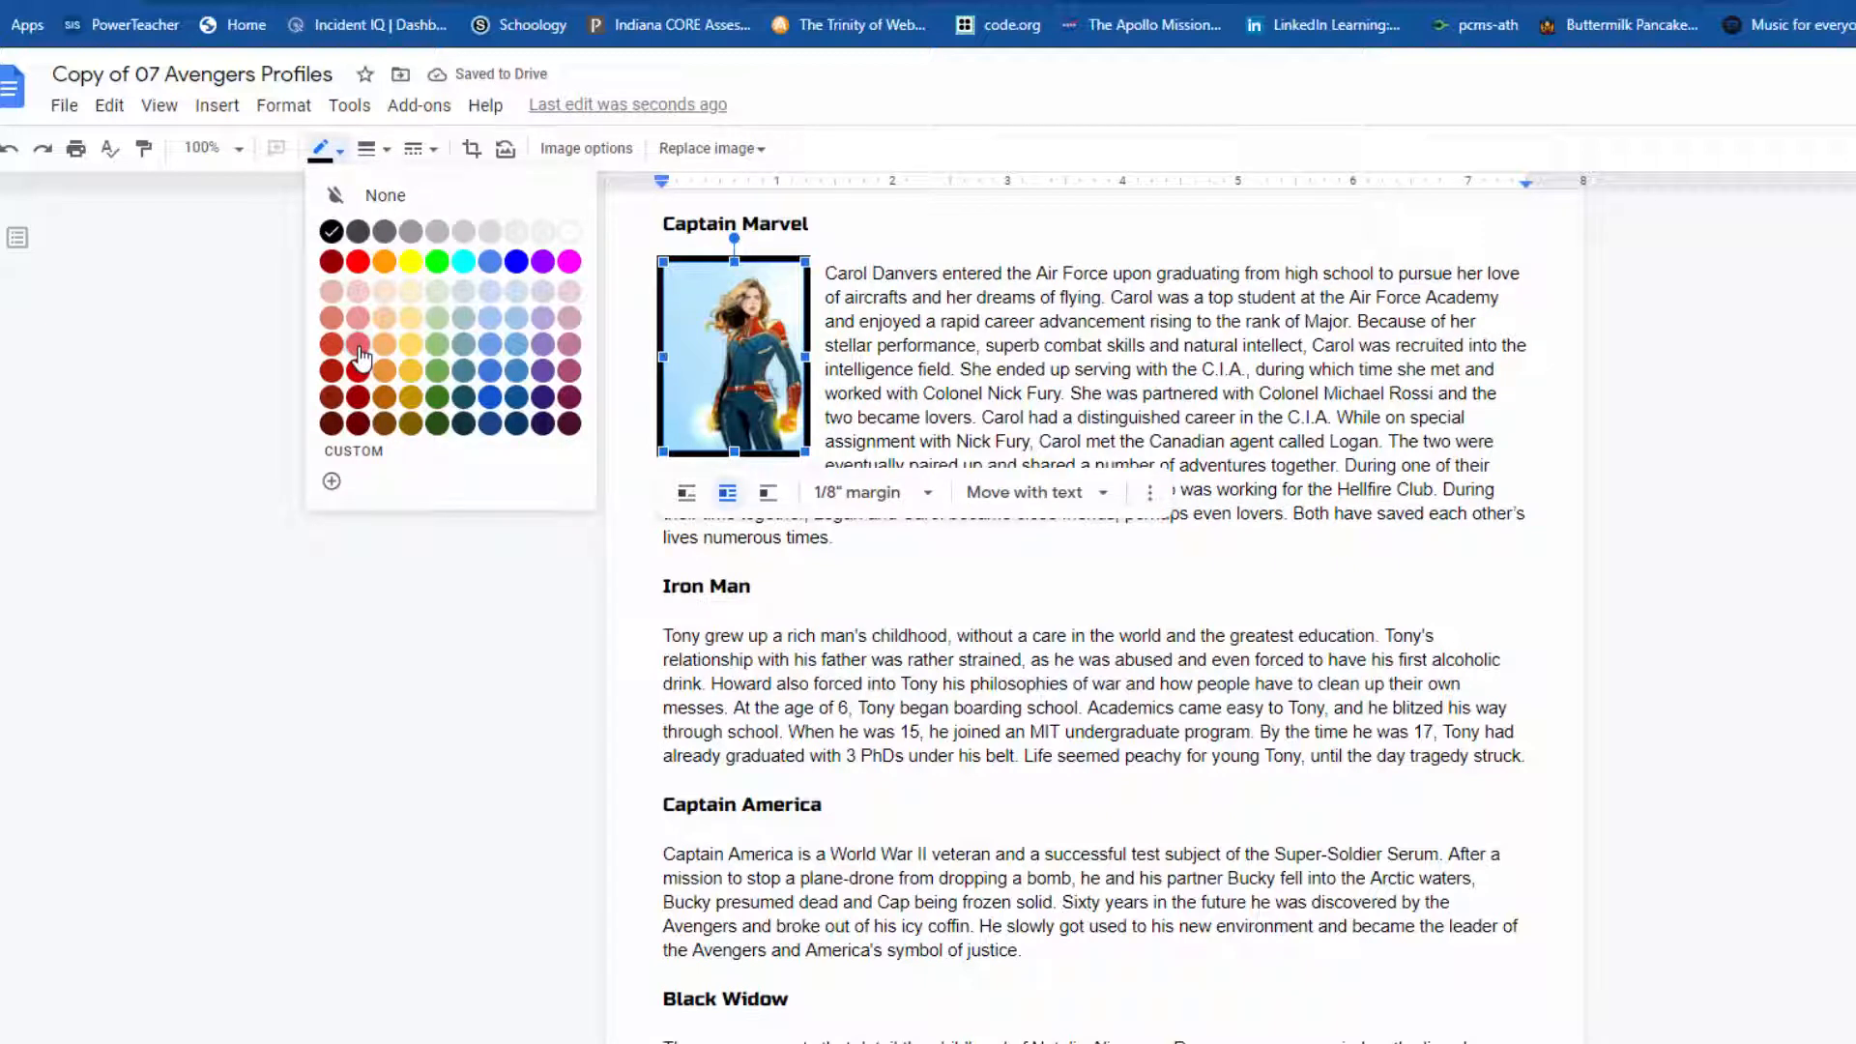
click(332, 263)
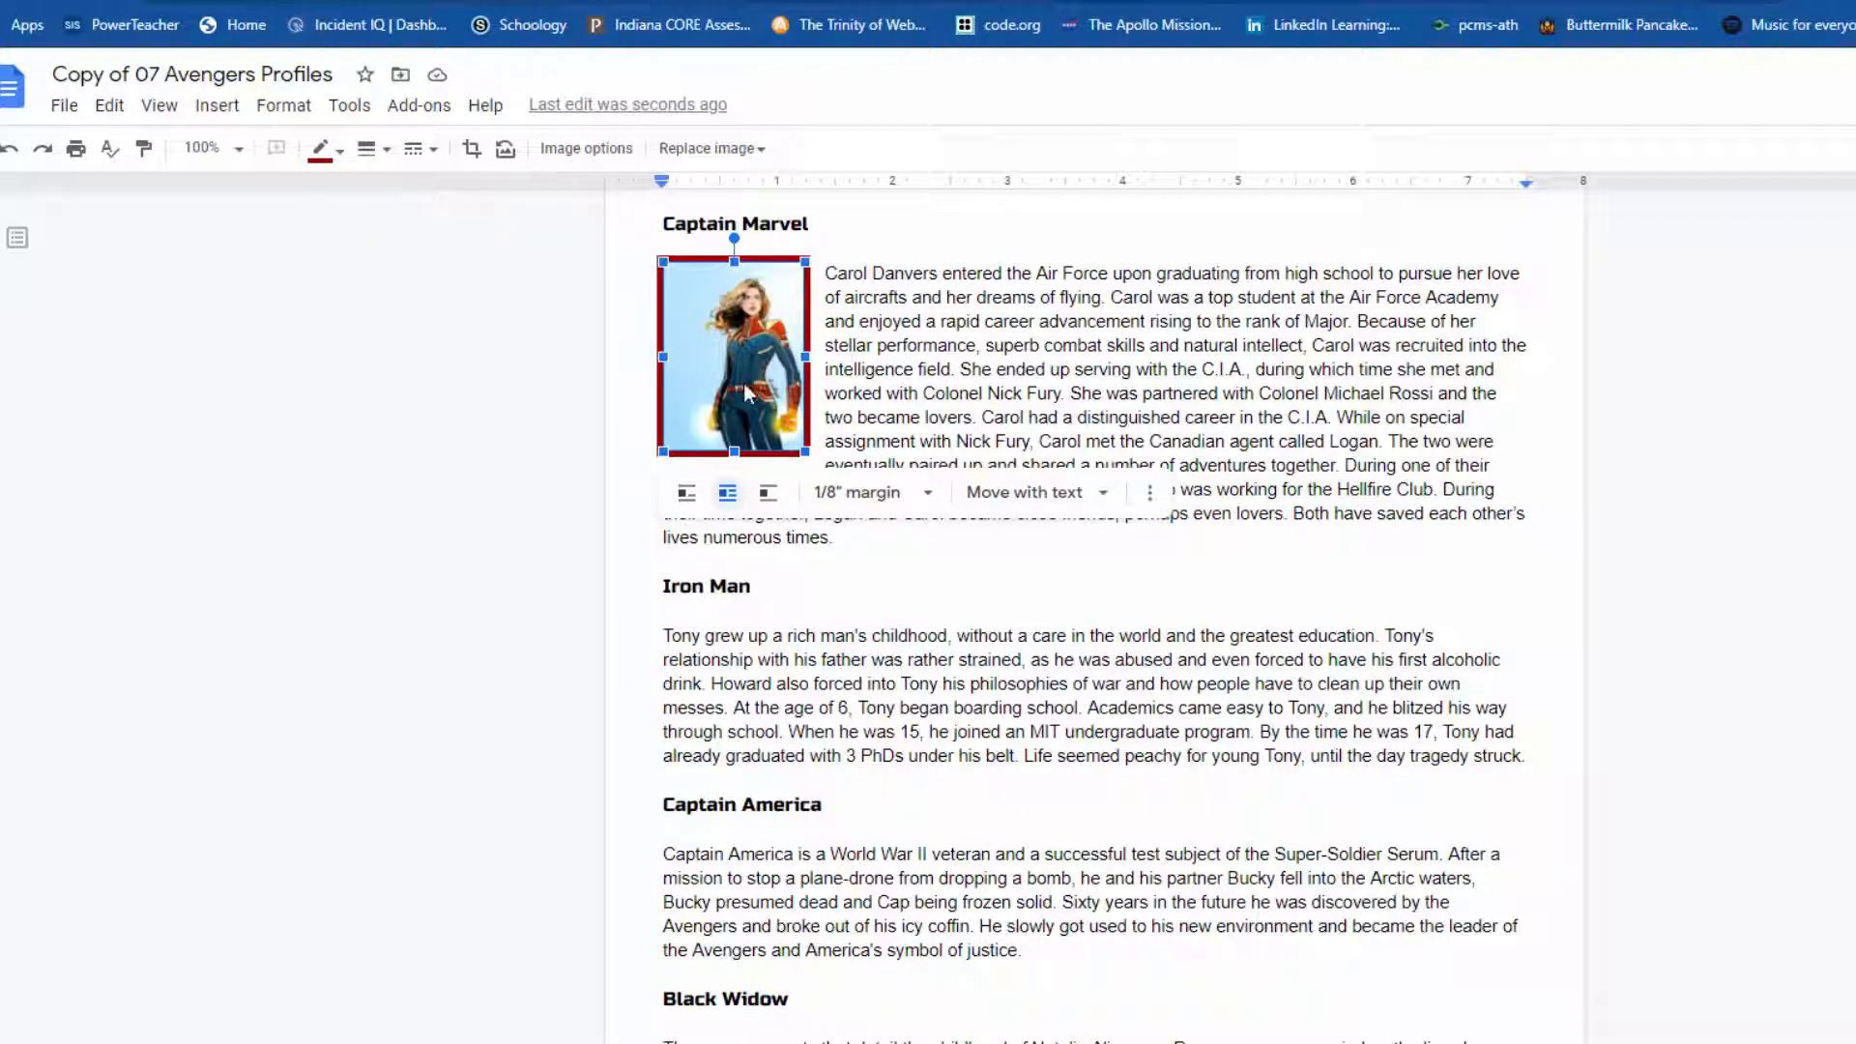
click(928, 394)
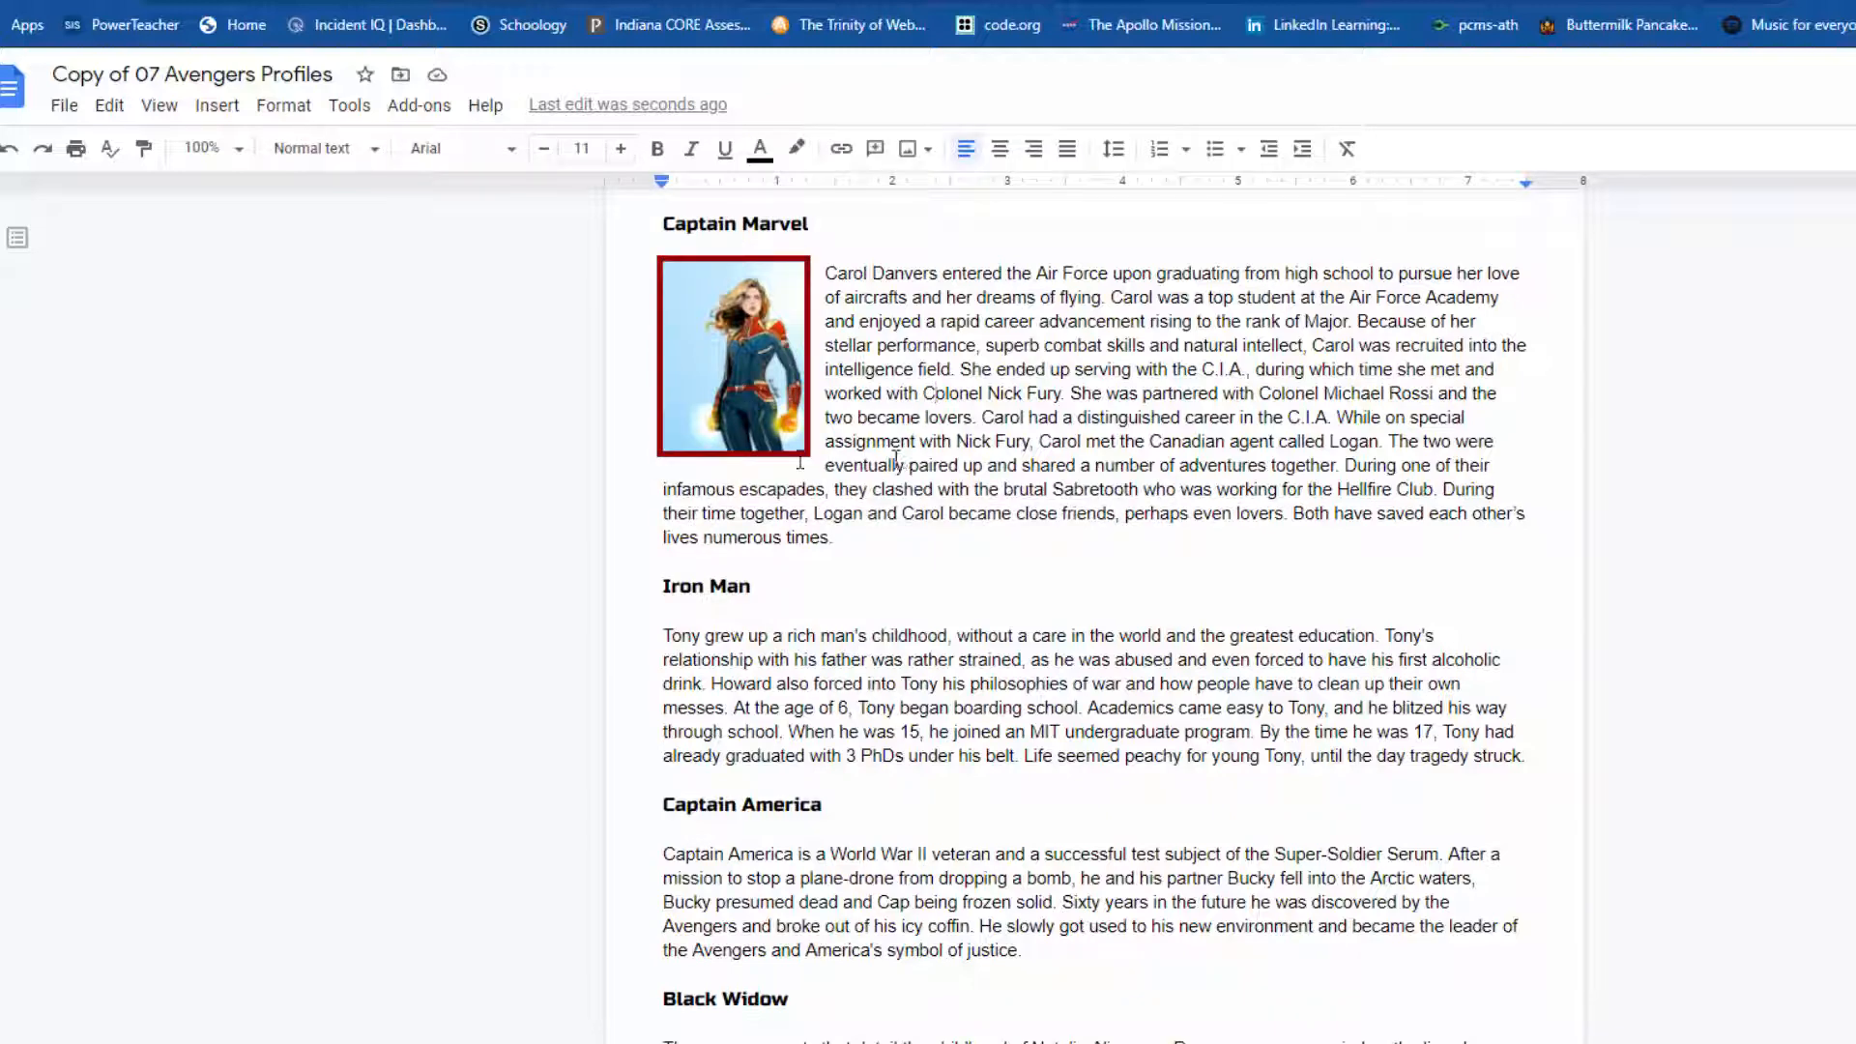
Nudge the Captain Marvel image slightly down and place the cursor in the Iron Man paragraph
click(727, 437)
drag(727, 437, 722, 456)
click(942, 440)
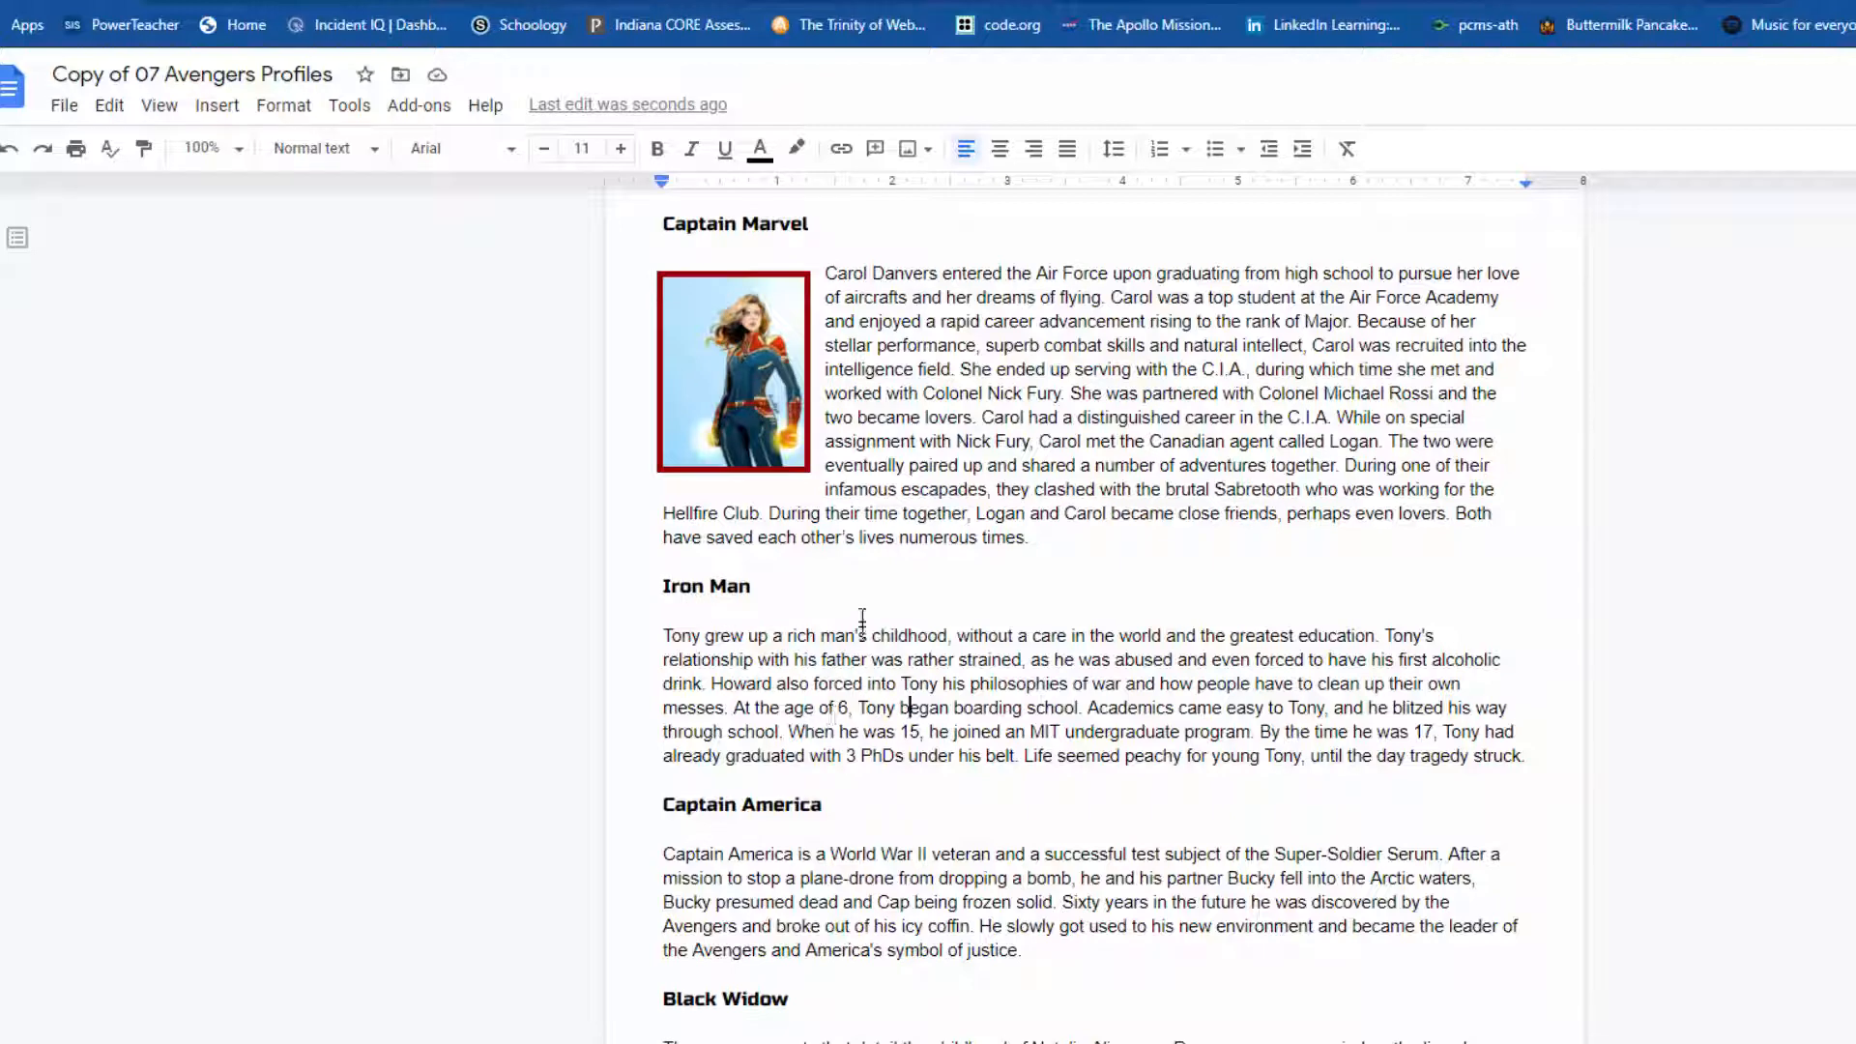
Switch to the avengers_pic folder in Drive and download iron man.jpg to the computer
click(1179, 0)
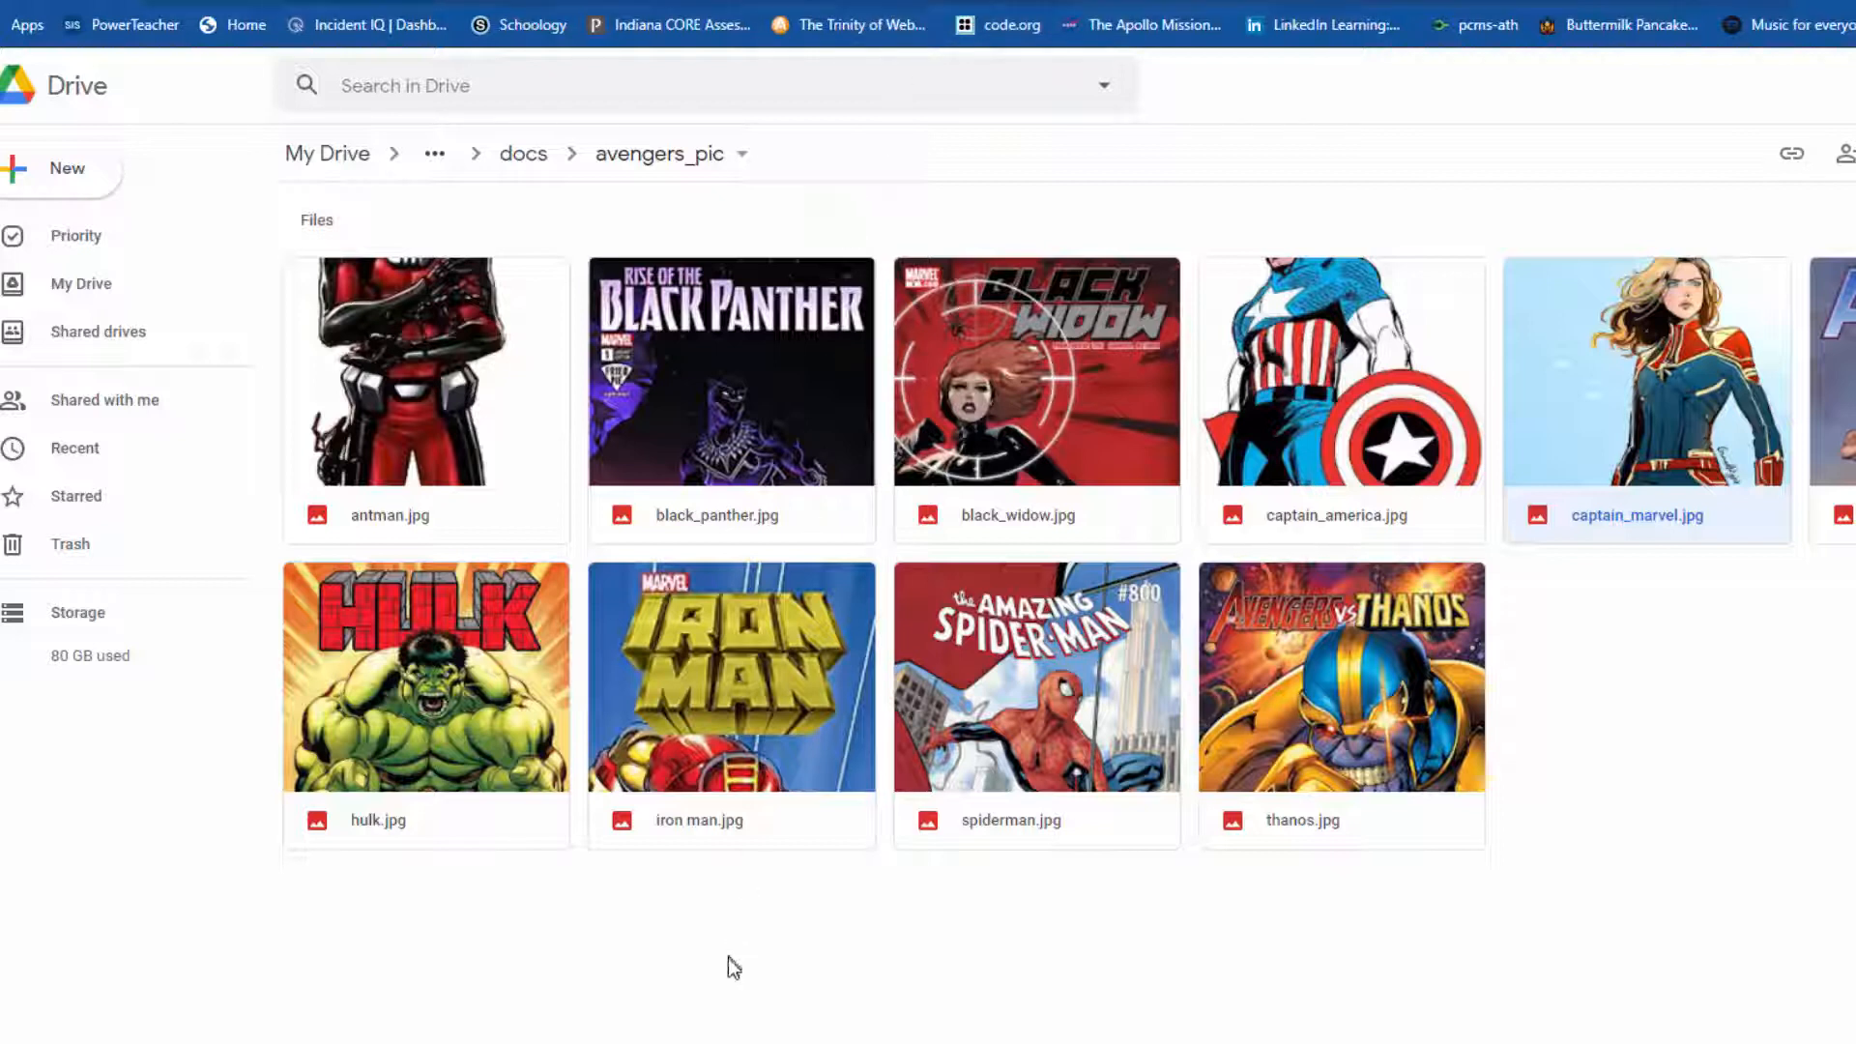
right_click(745, 680)
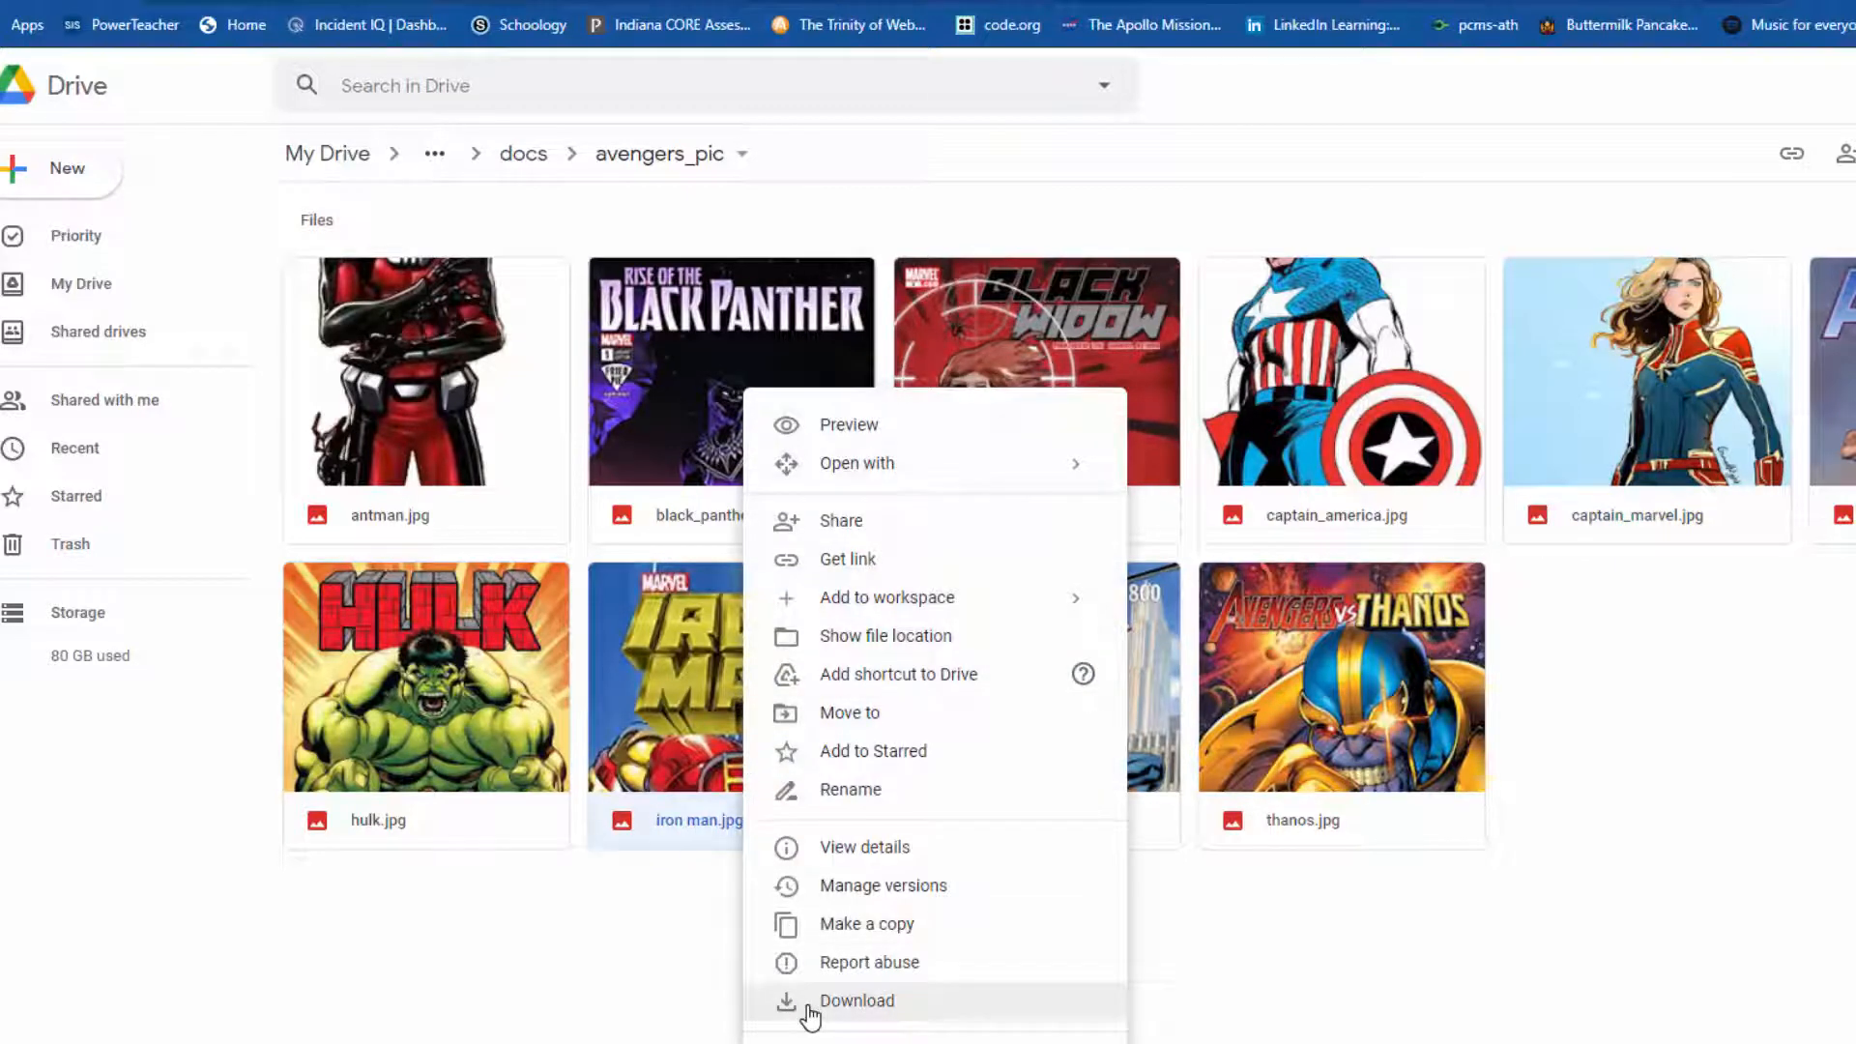
click(810, 1001)
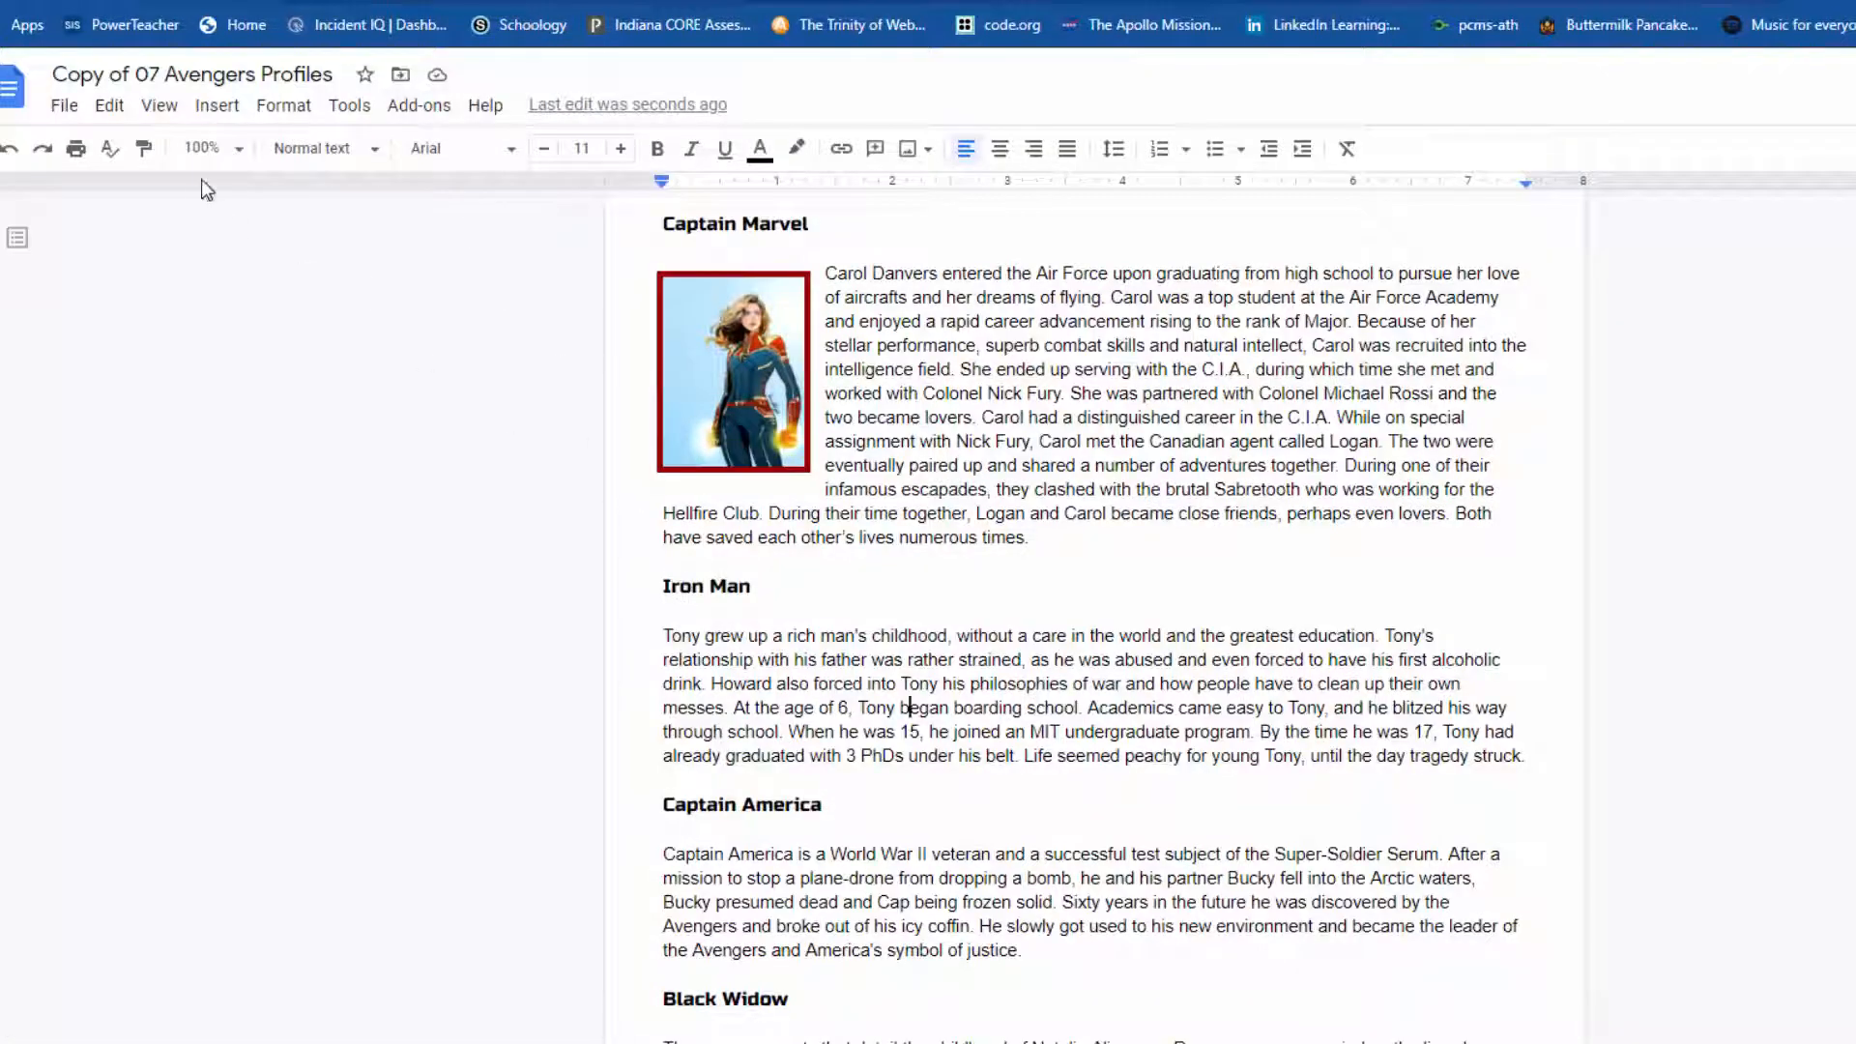
Insert iron man (1).jpg from the computer's Downloads folder into the Iron Man paragraph
click(217, 104)
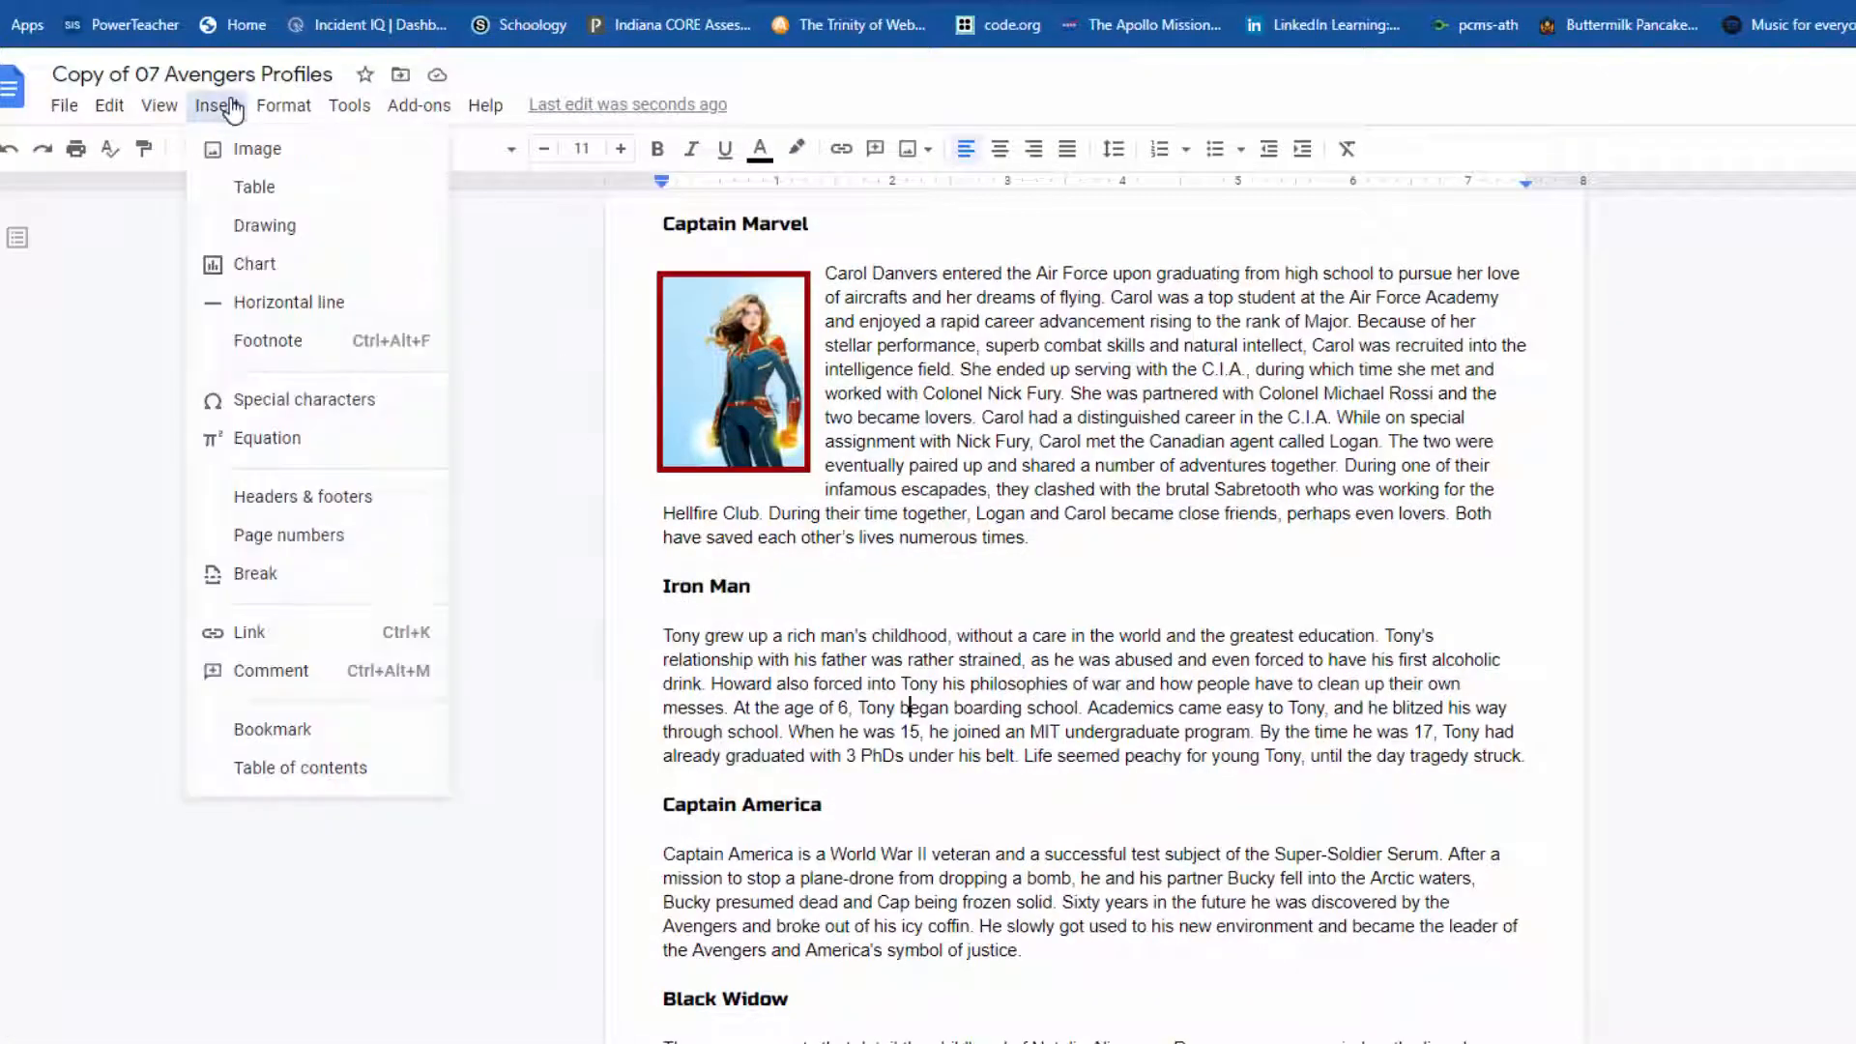
mouse_move(256, 152)
click(531, 161)
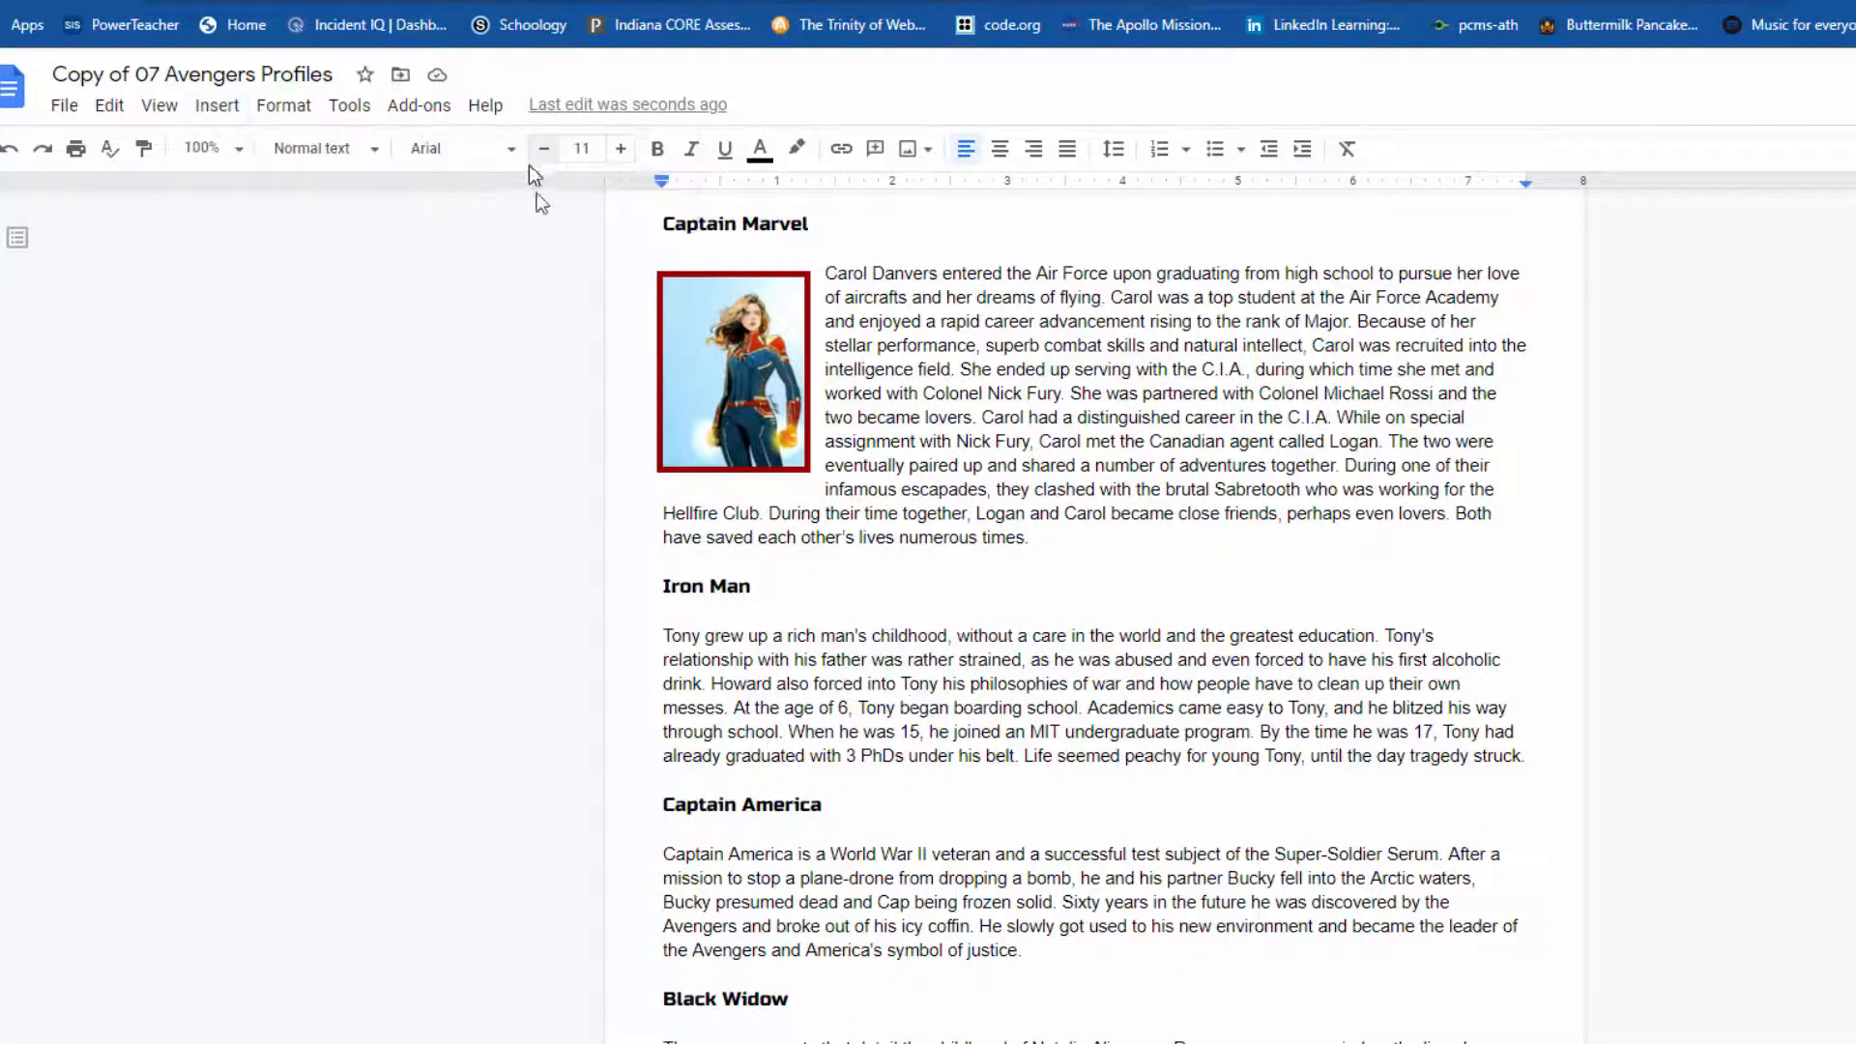
click(854, 473)
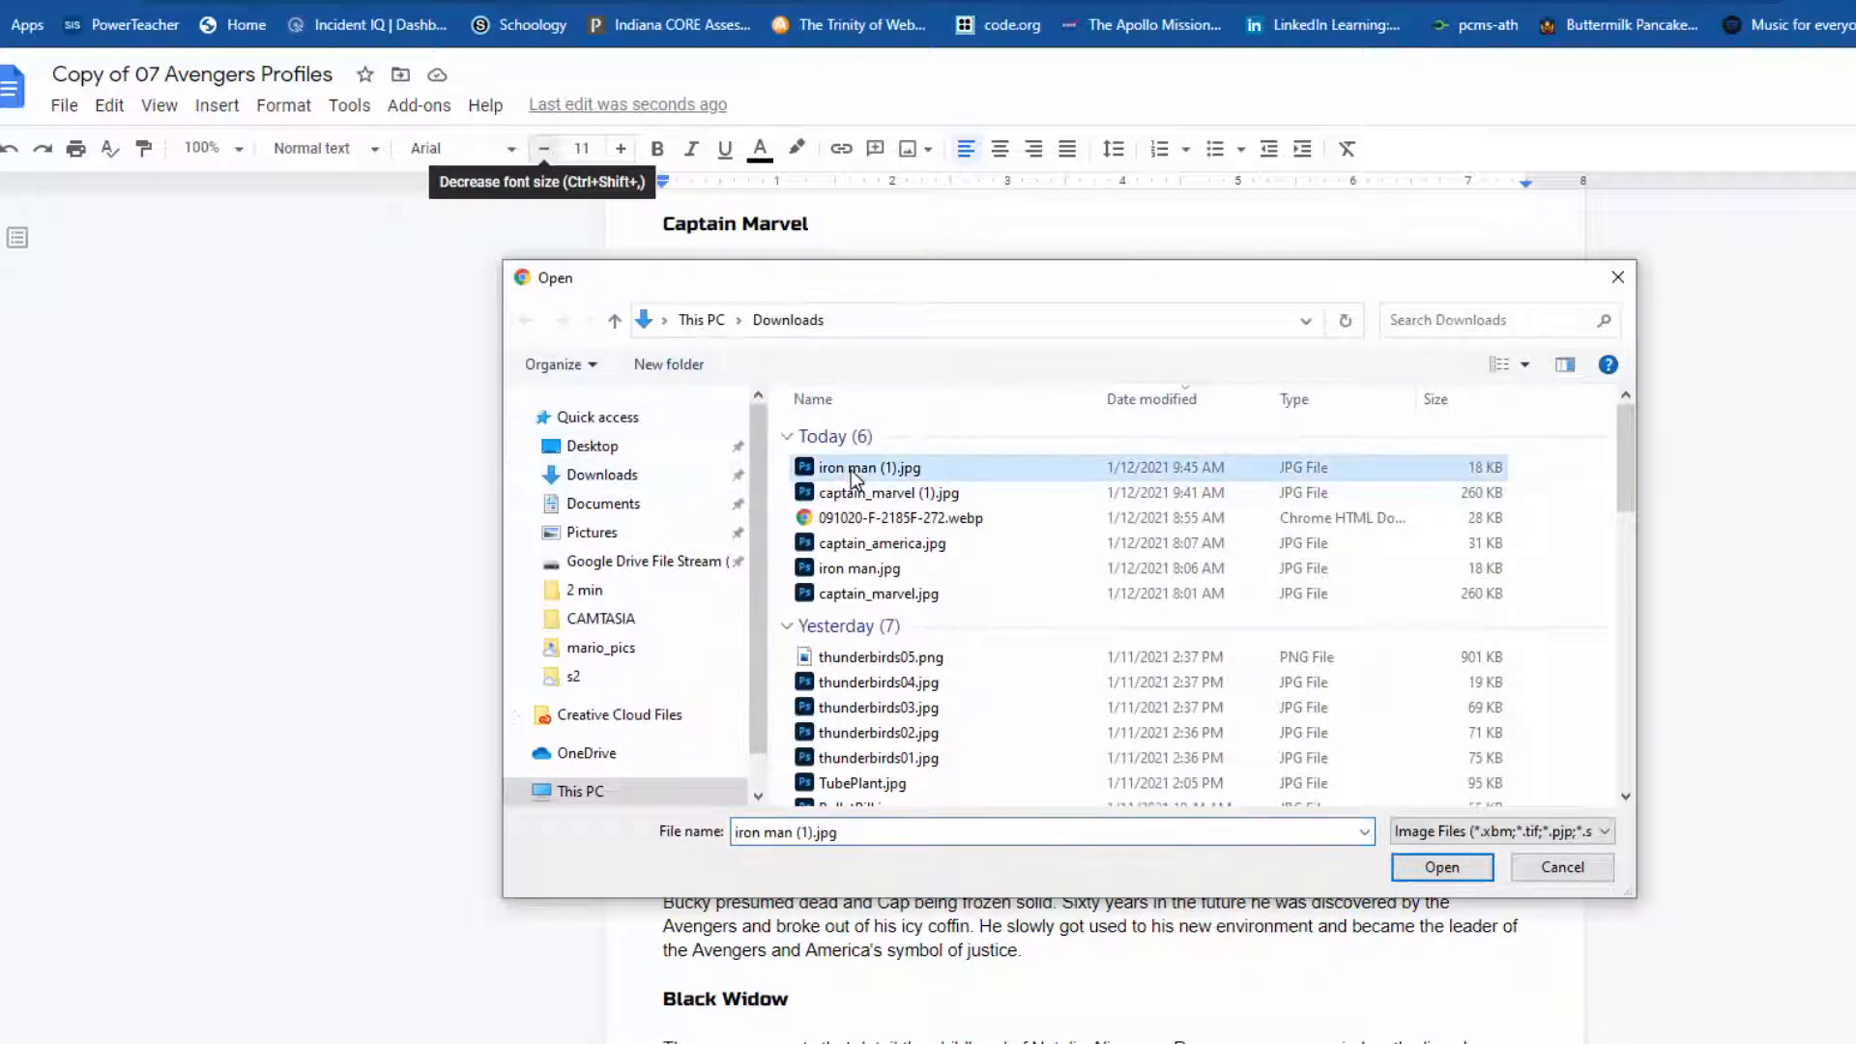
click(1440, 867)
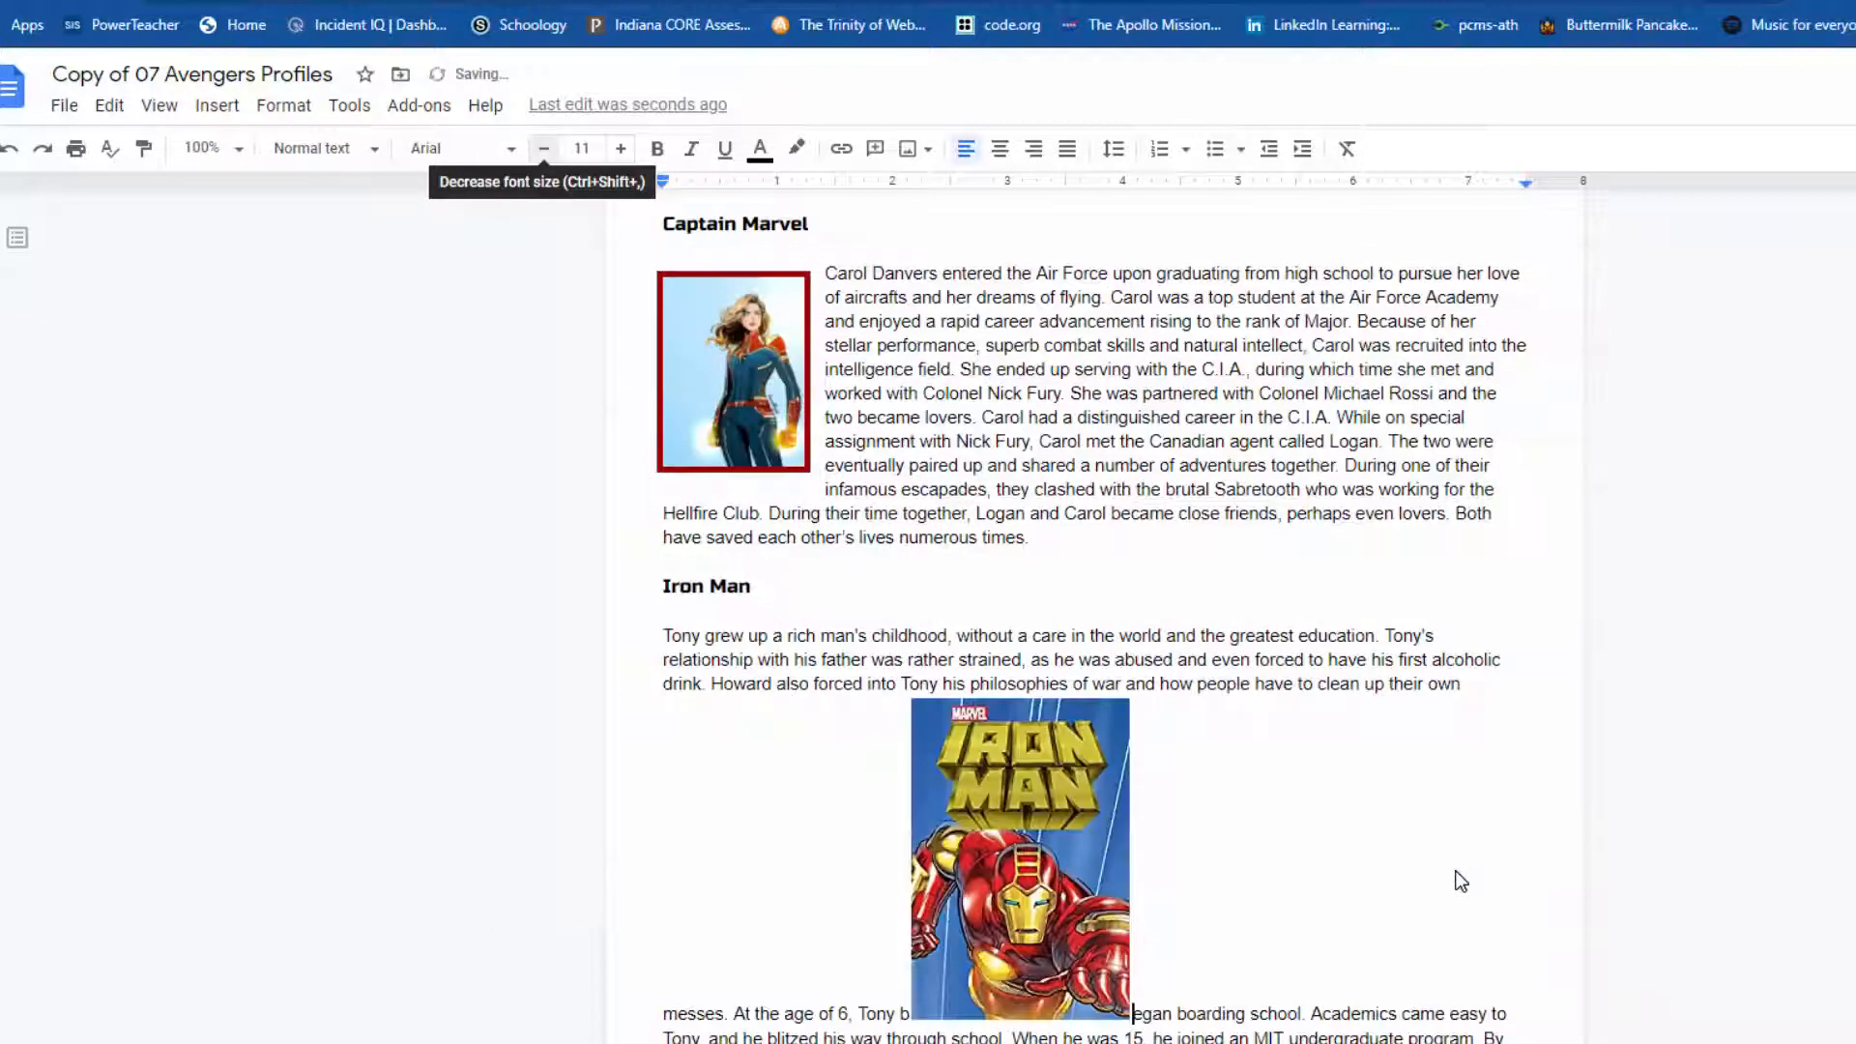
Wrap text around the Iron Man image, shrink it to about 1.3 inches wide, and place it at the paragraph's right edge
scroll(1318, 945, down, 4)
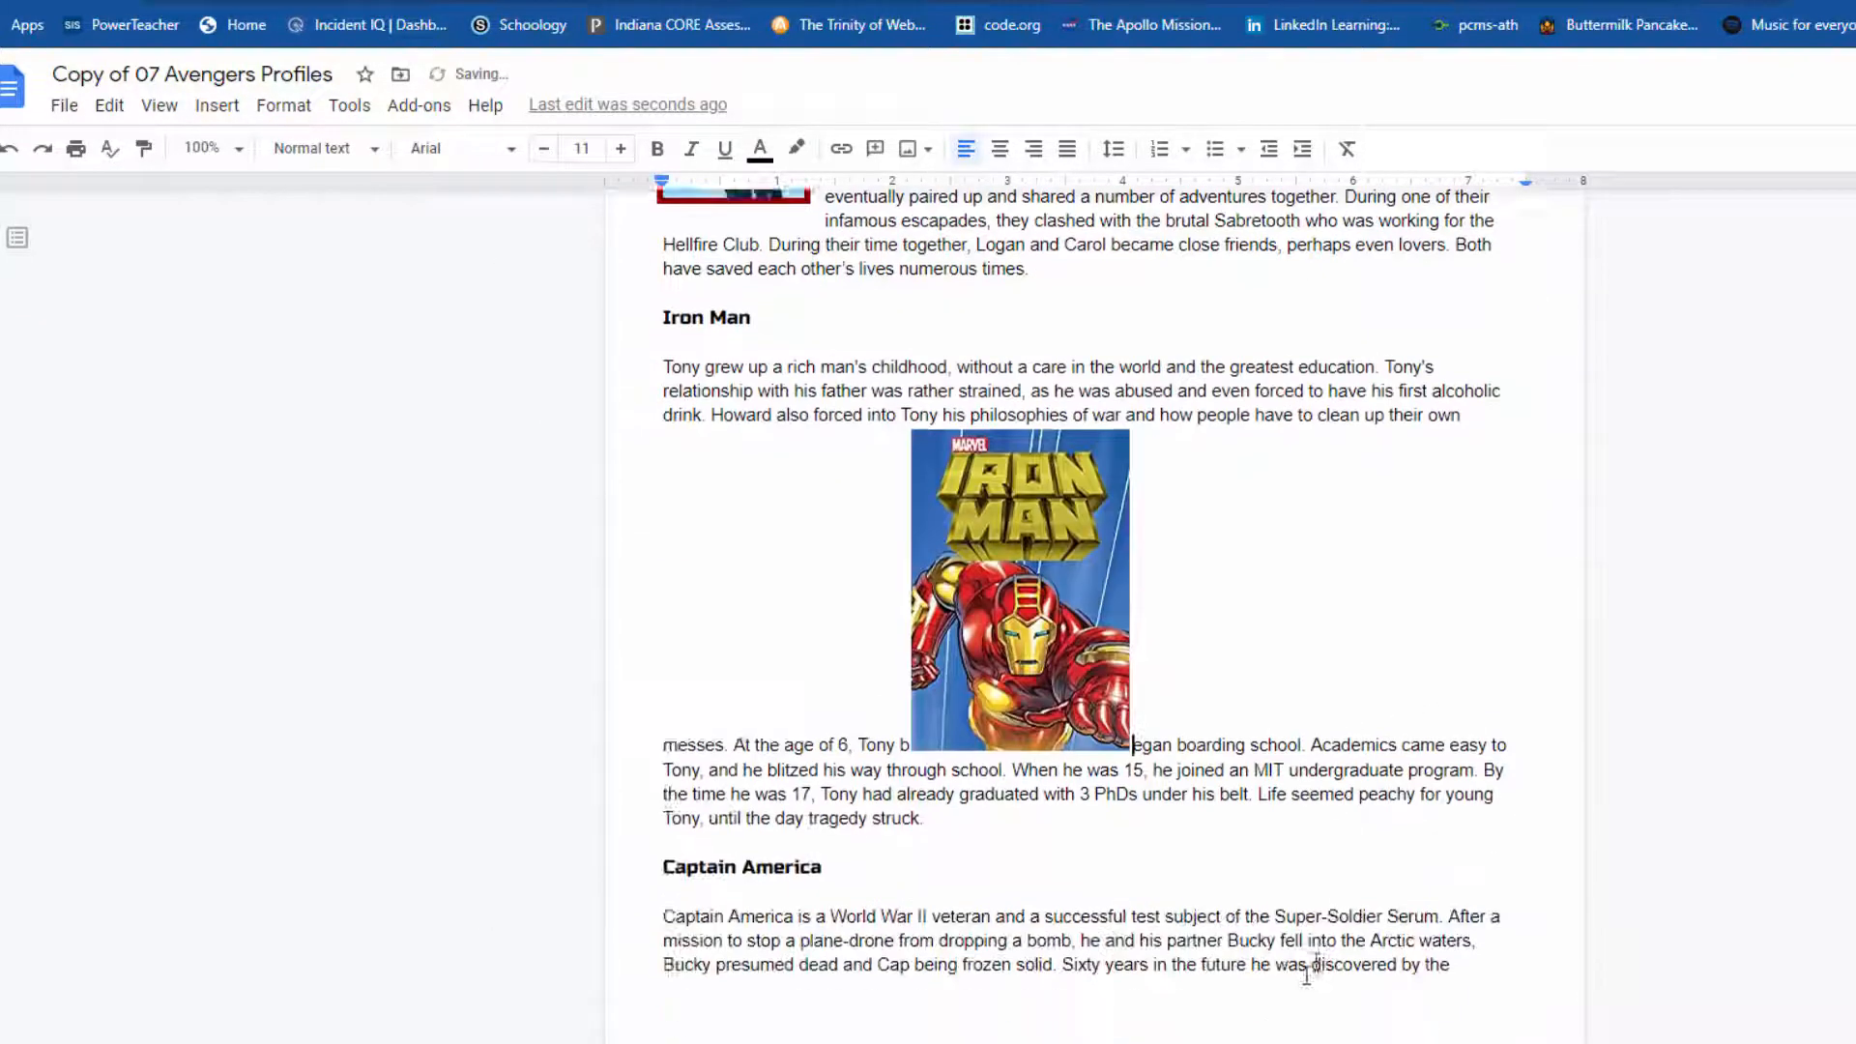
click(1036, 501)
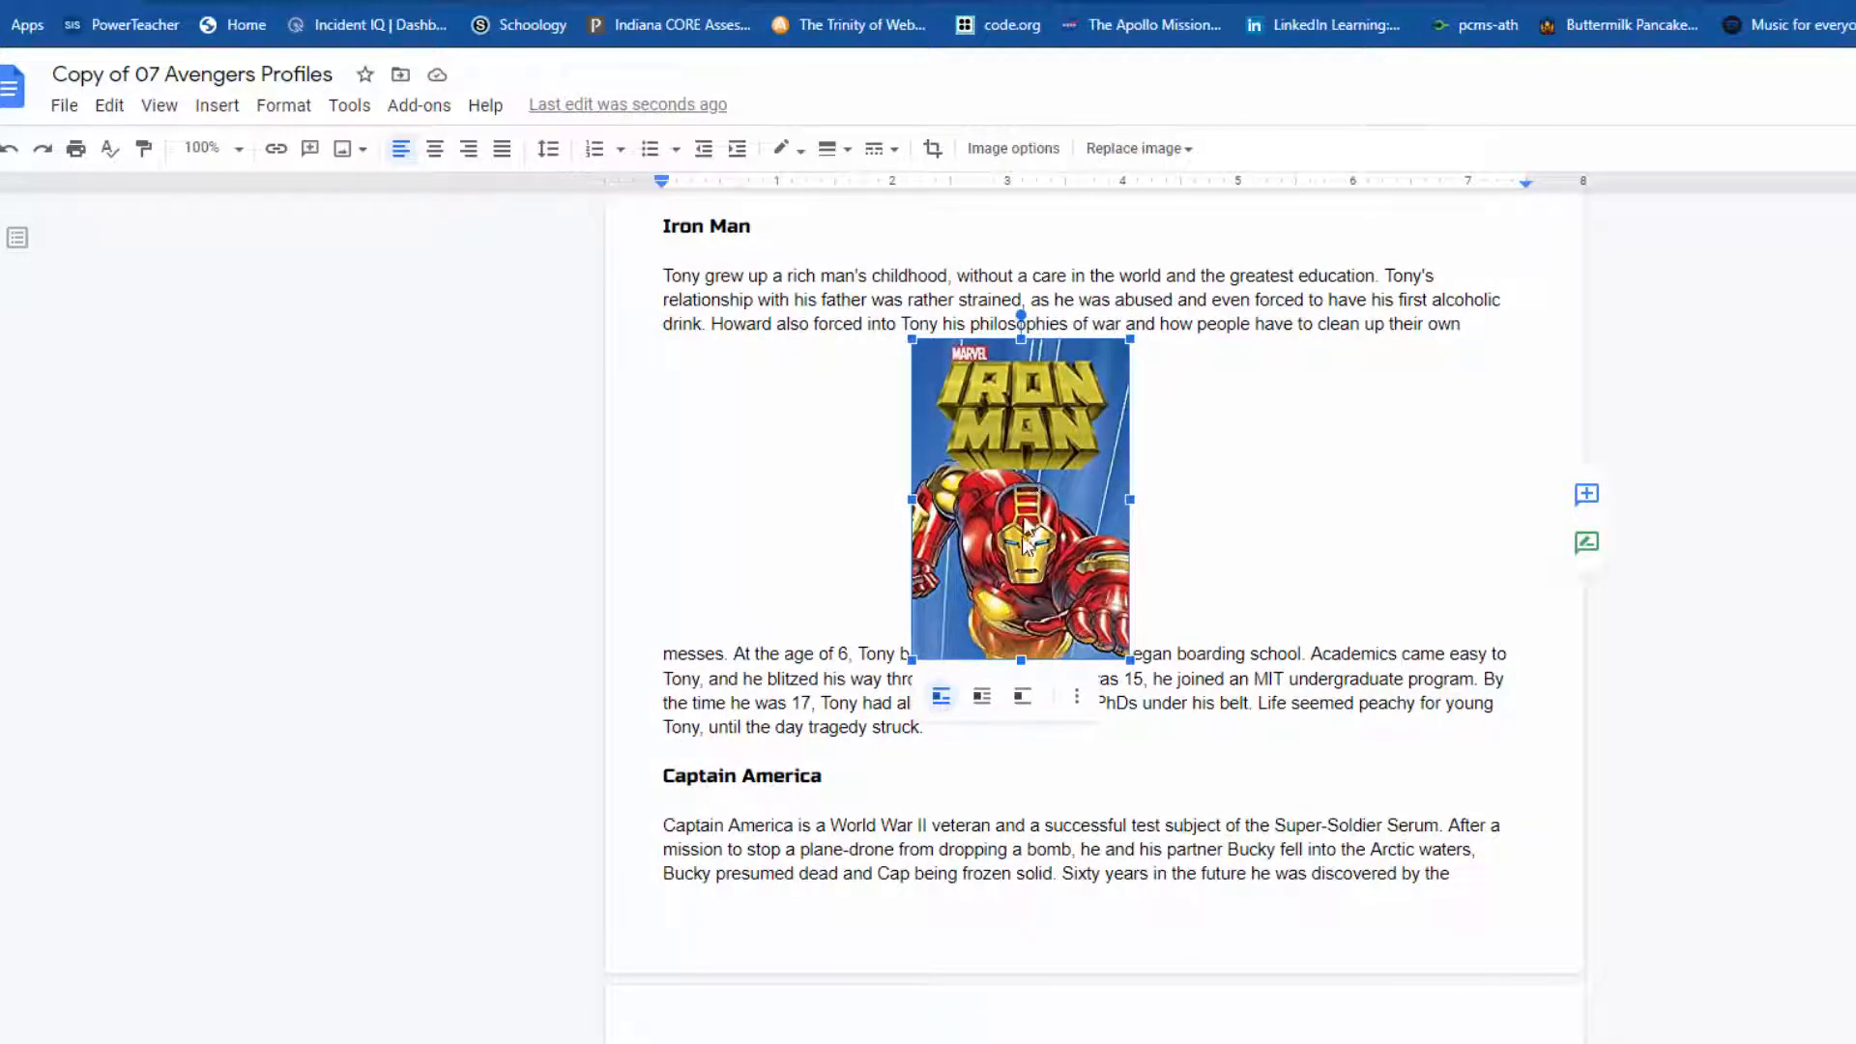
click(984, 701)
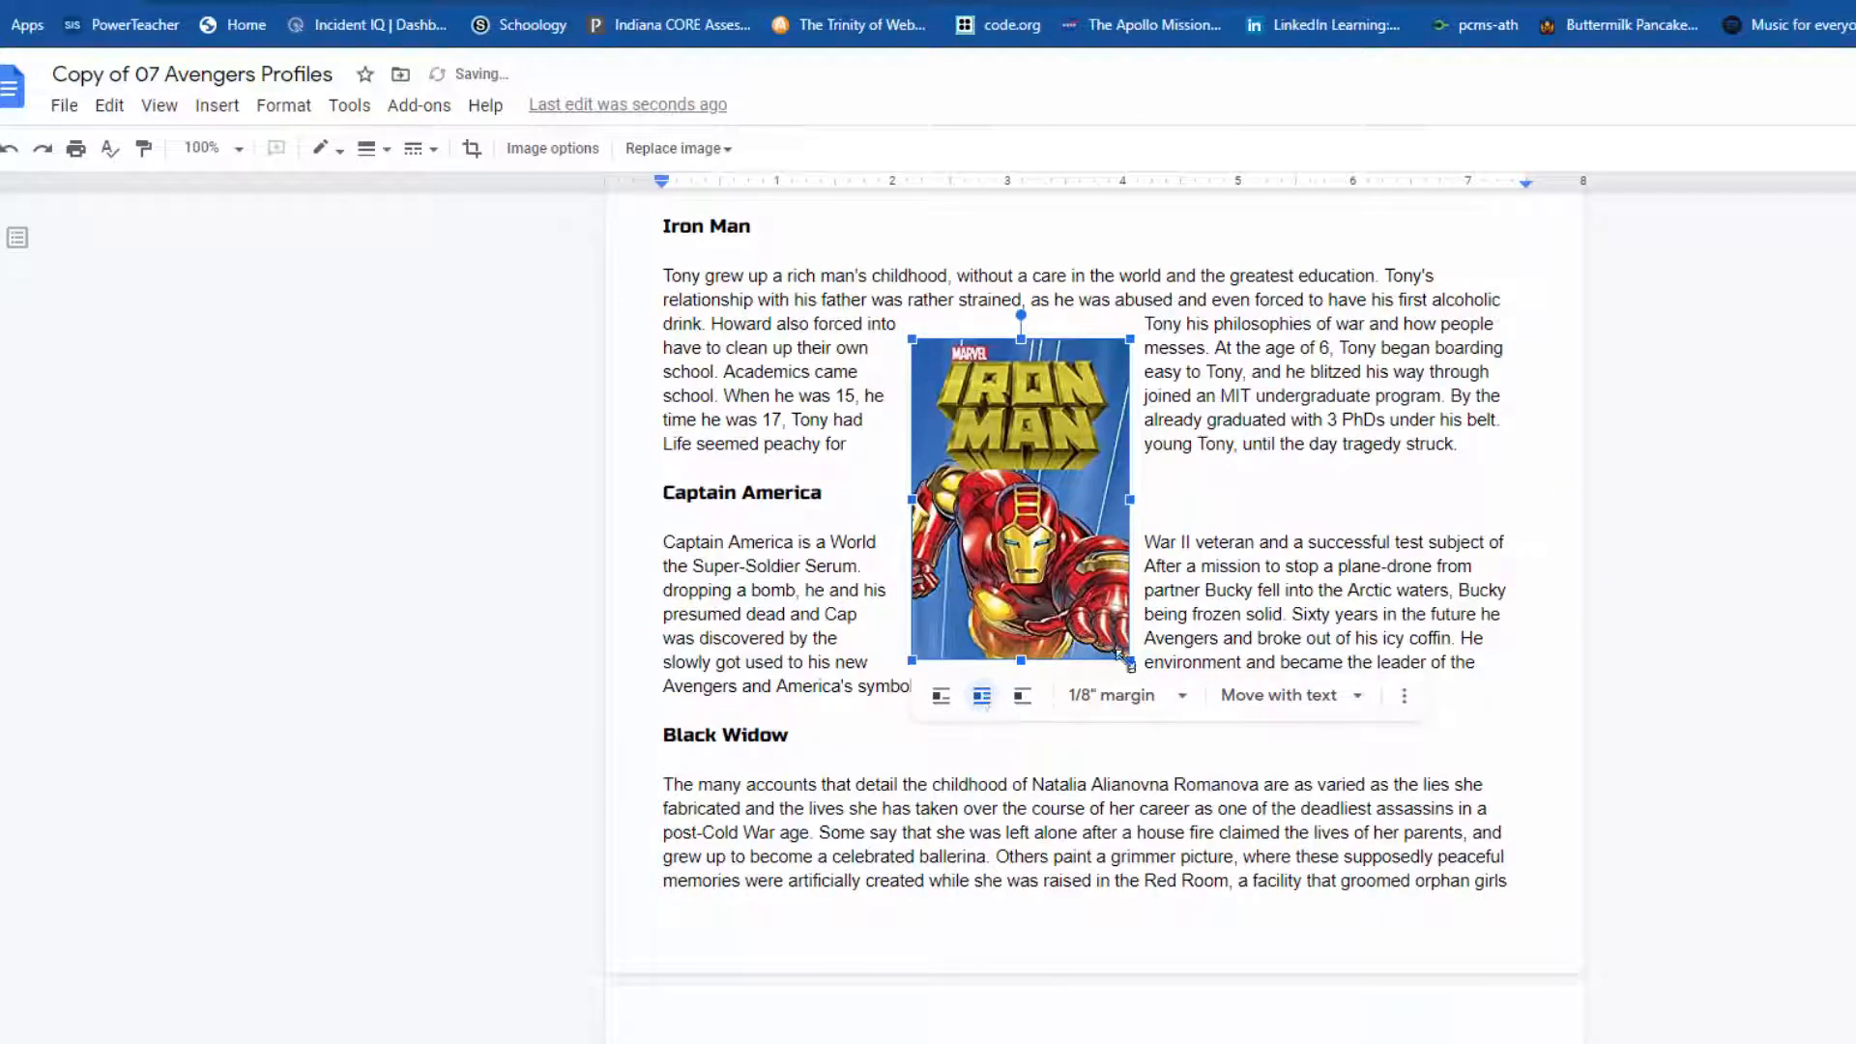
drag(1080, 623, 1164, 510)
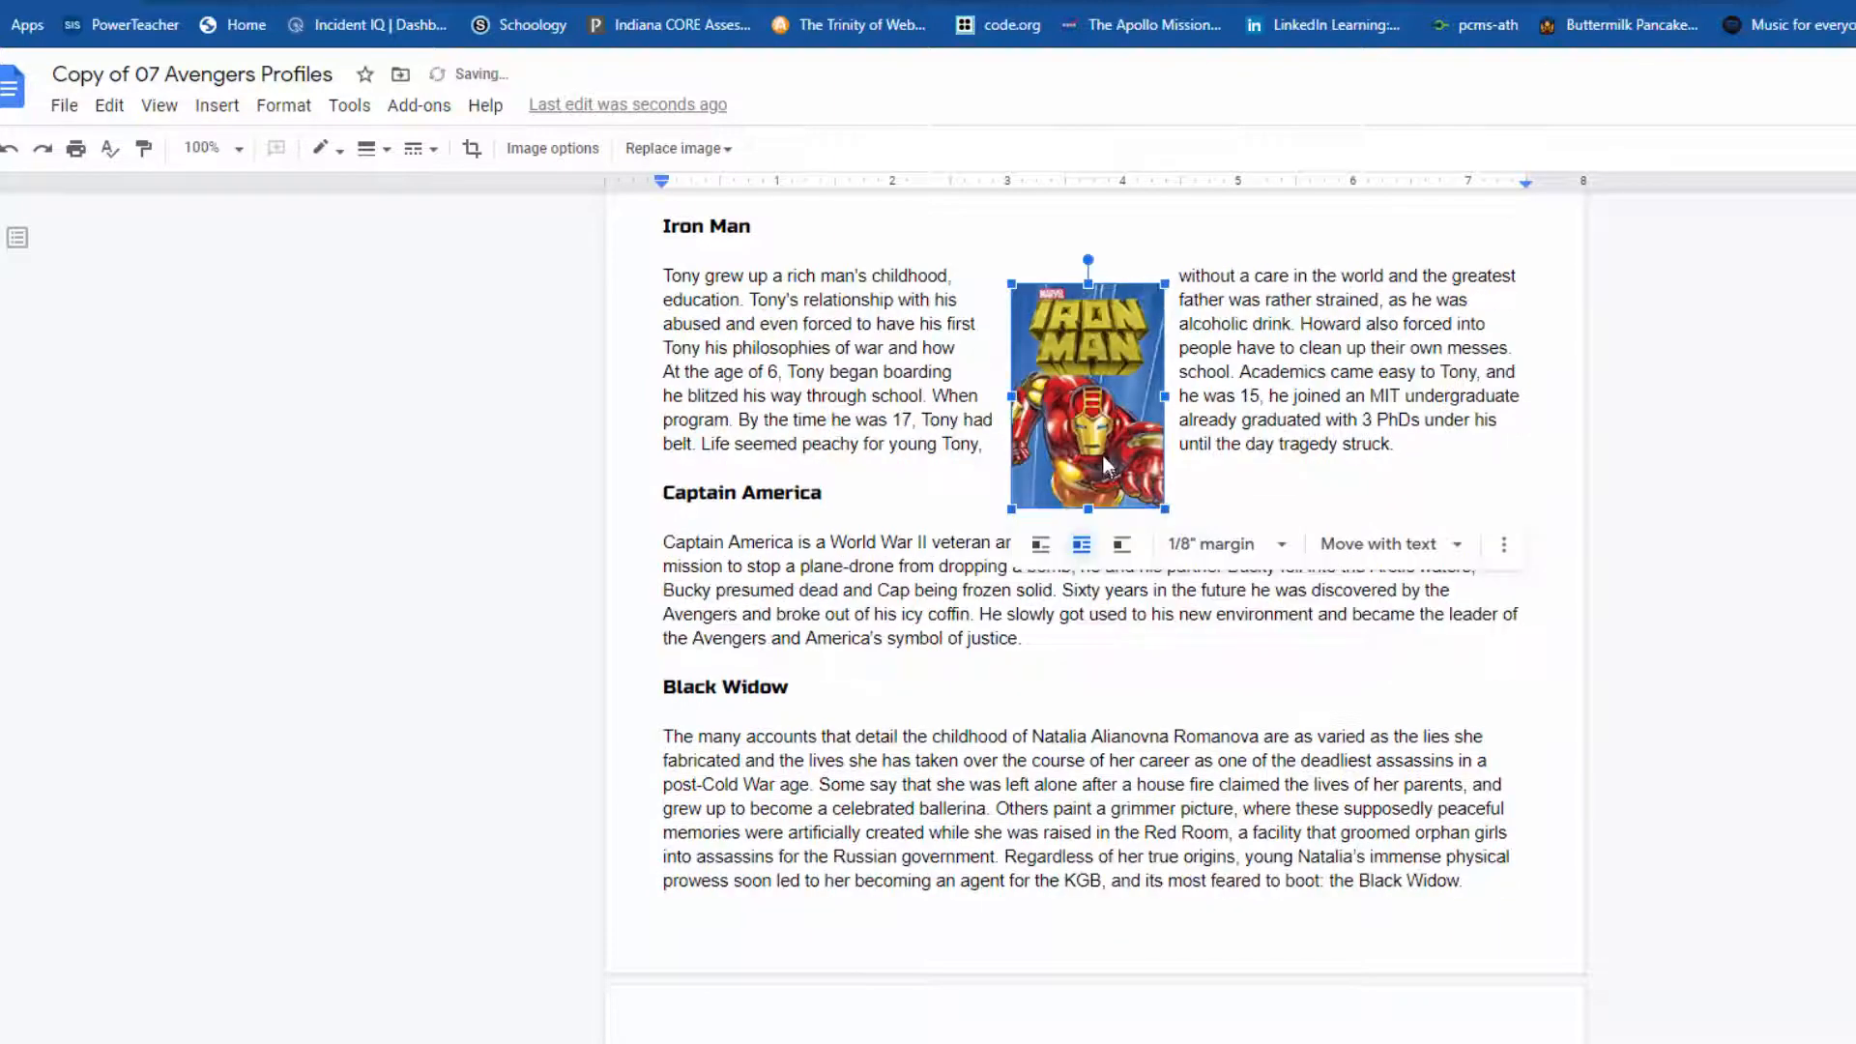
drag(1129, 449, 1455, 413)
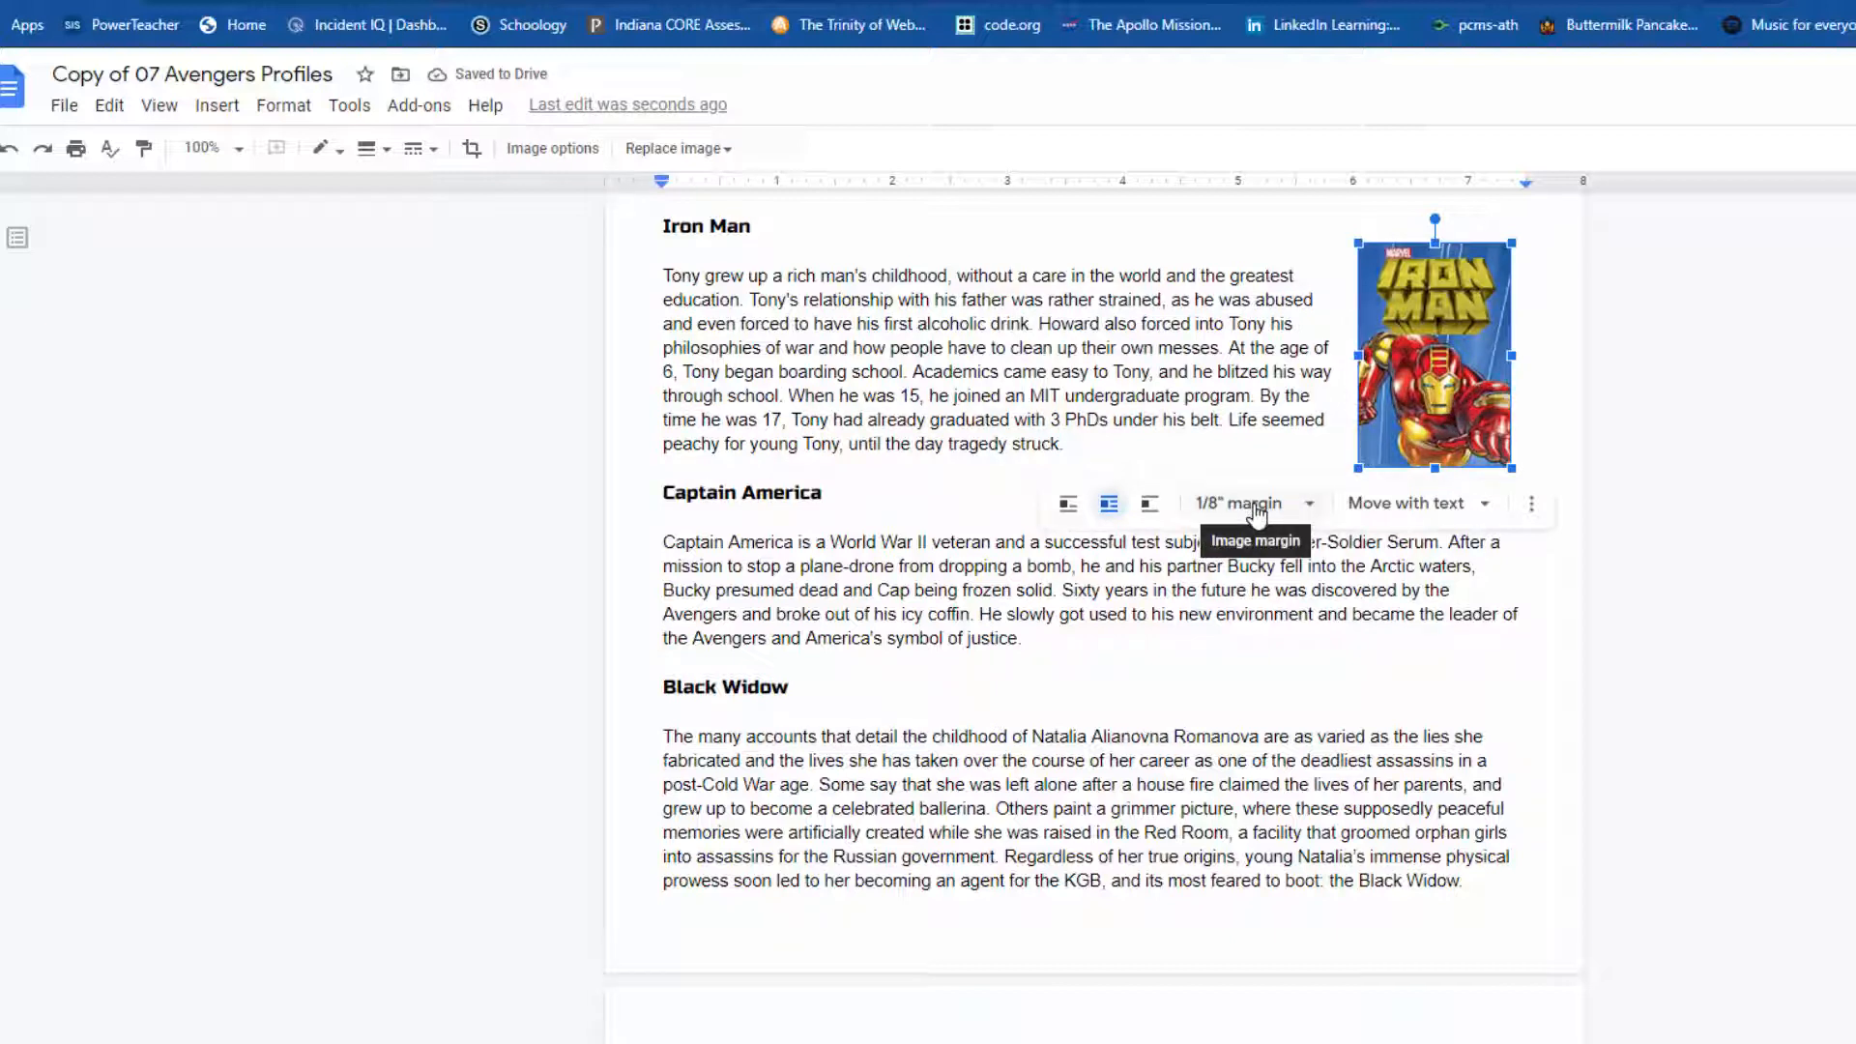
Give the Iron Man image a 4pt black border and place the cursor in the Captain America paragraph
click(367, 150)
click(379, 306)
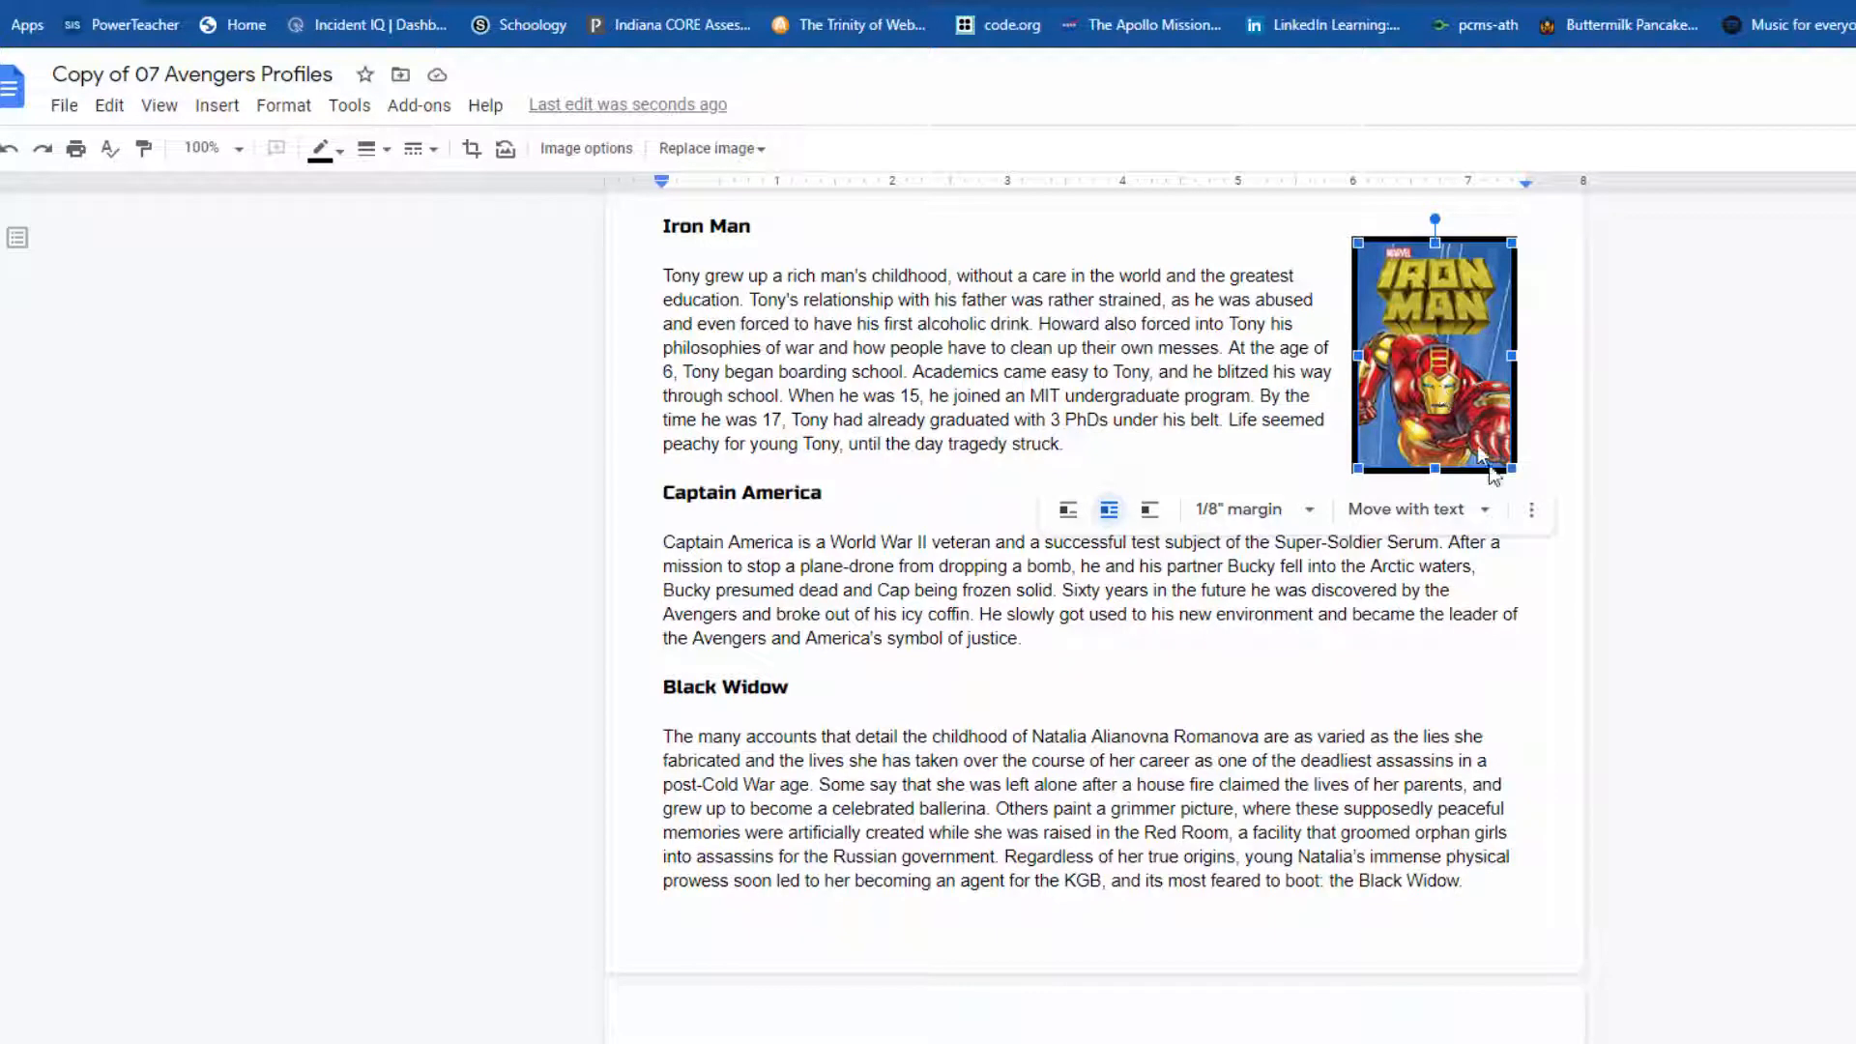
click(1530, 511)
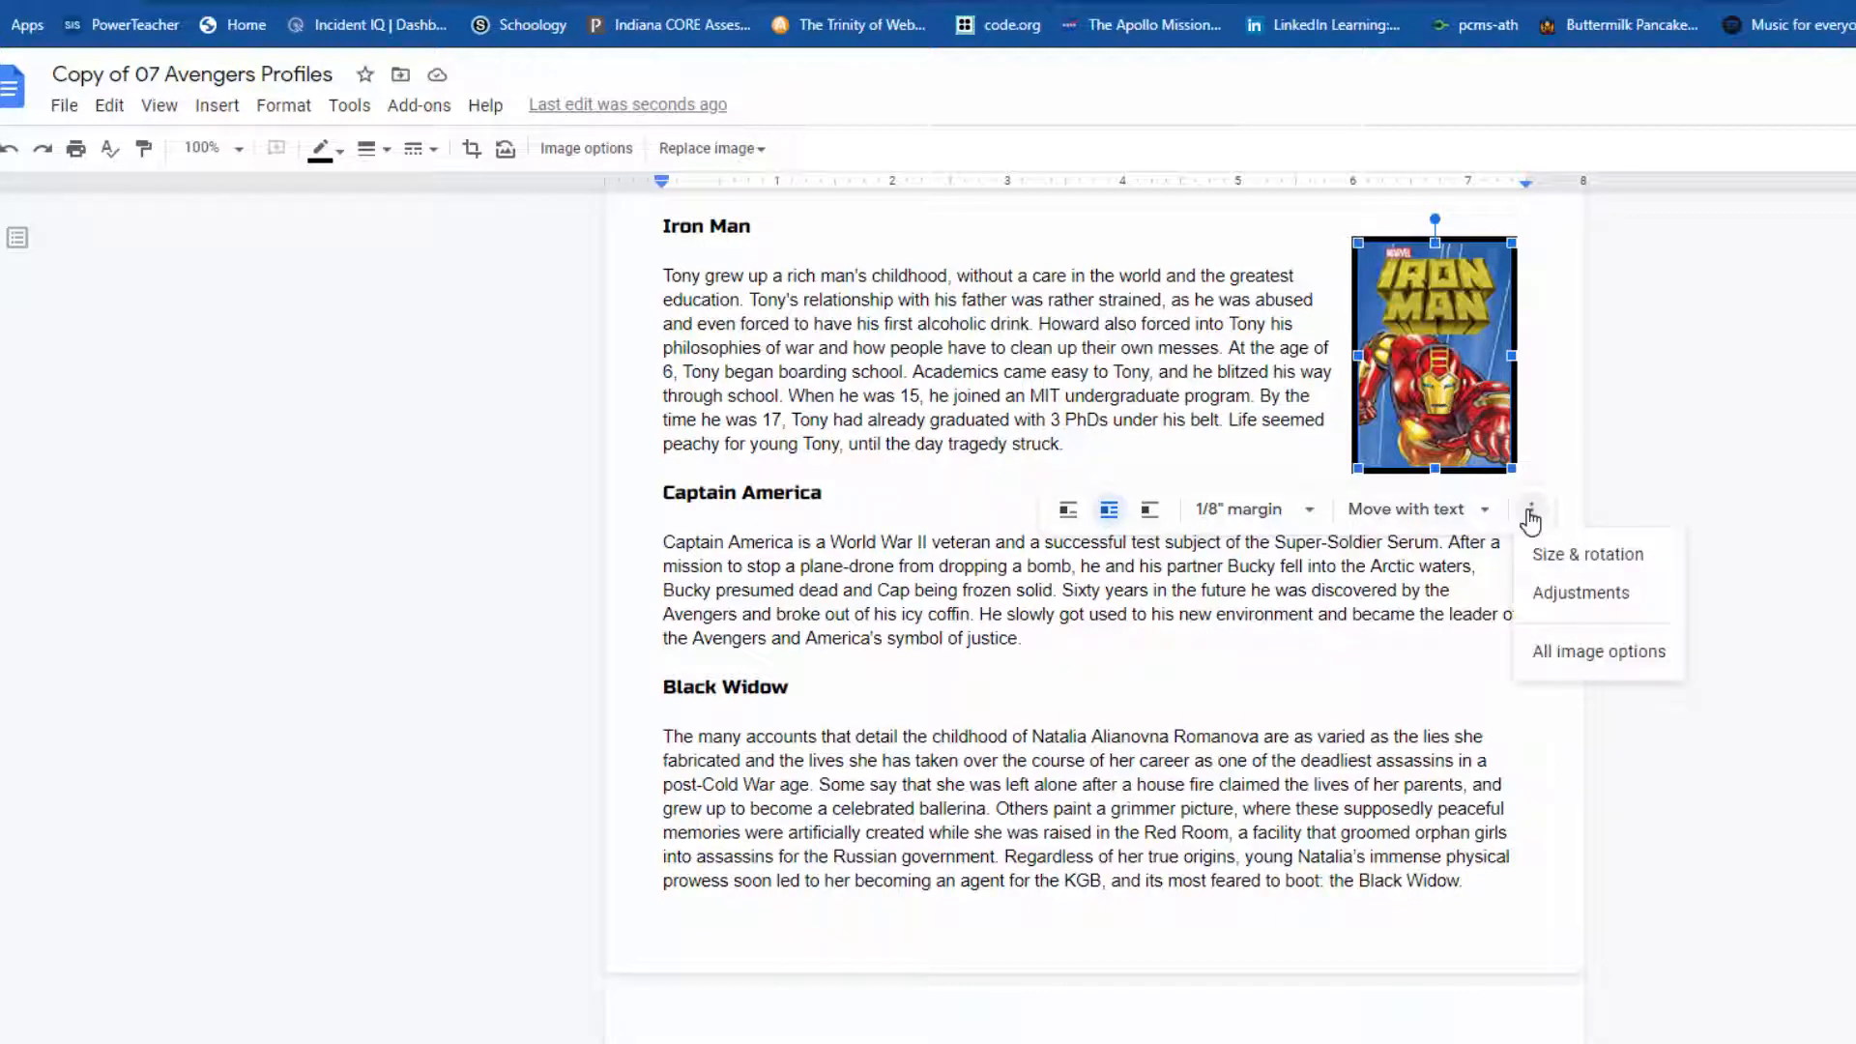
click(1530, 515)
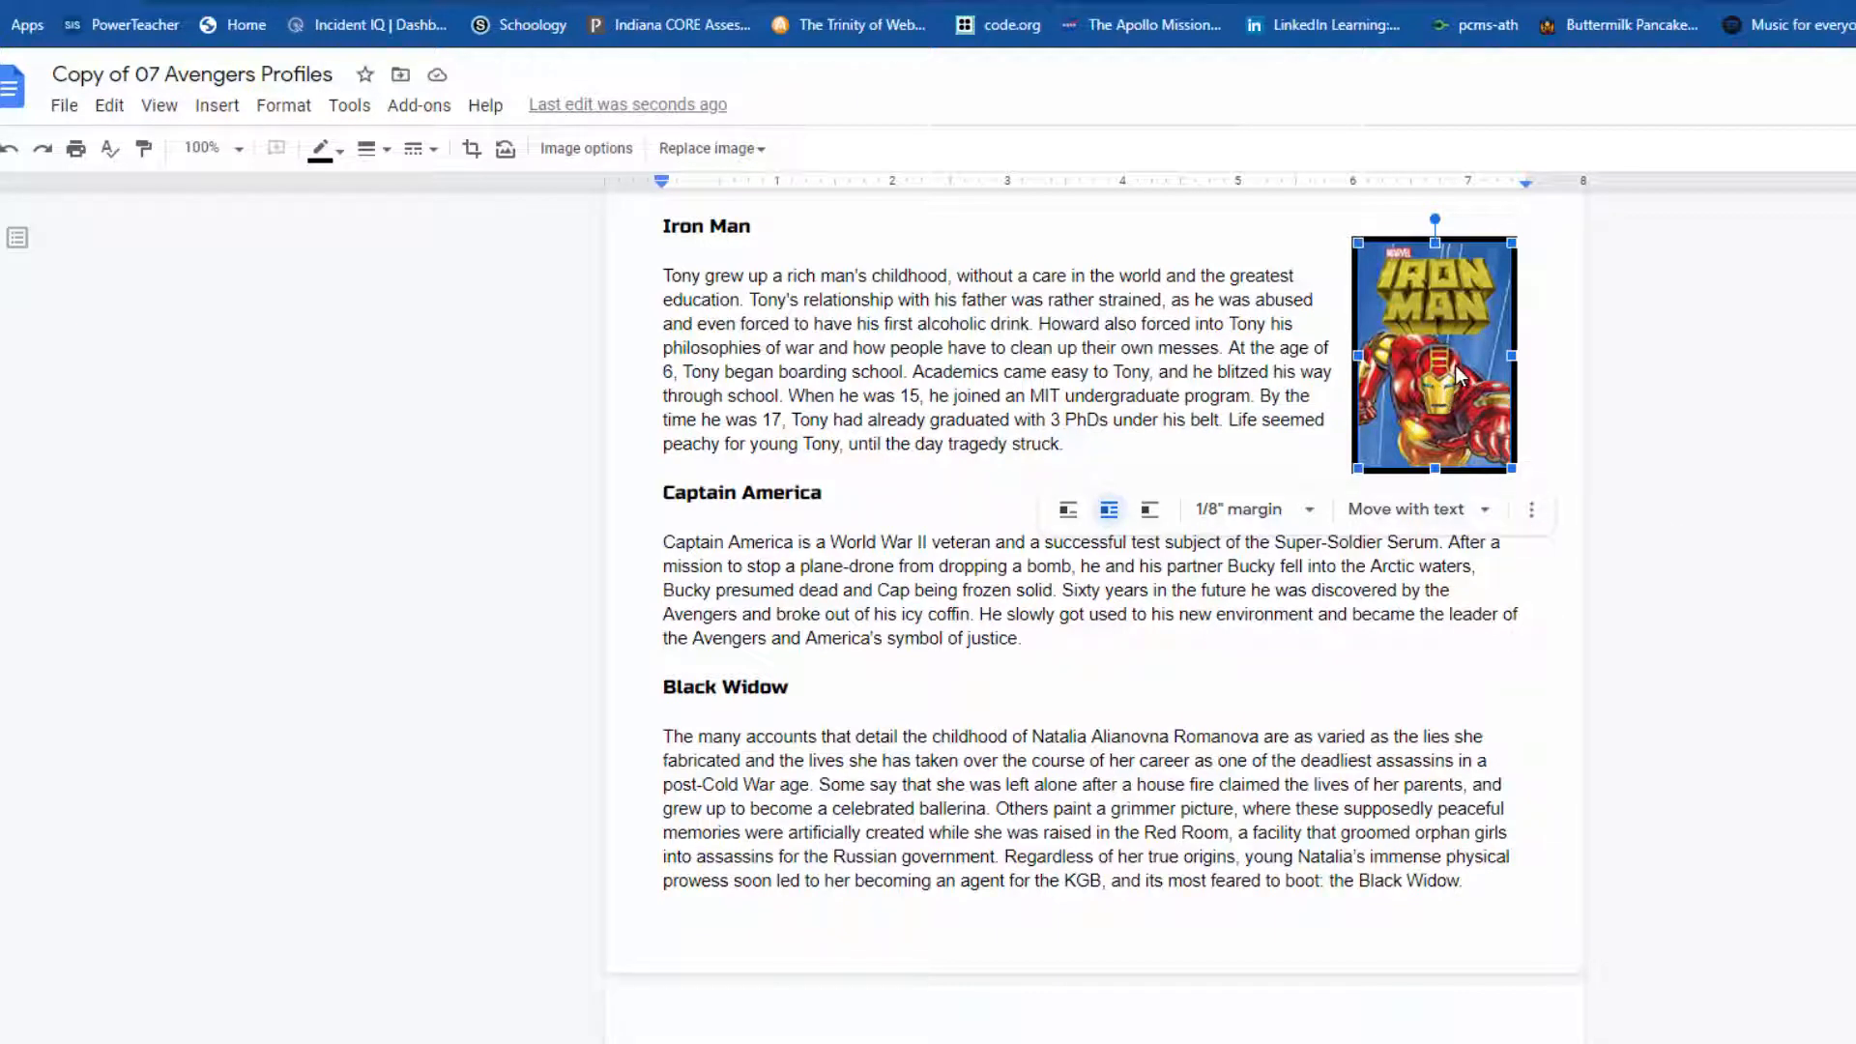
click(1178, 568)
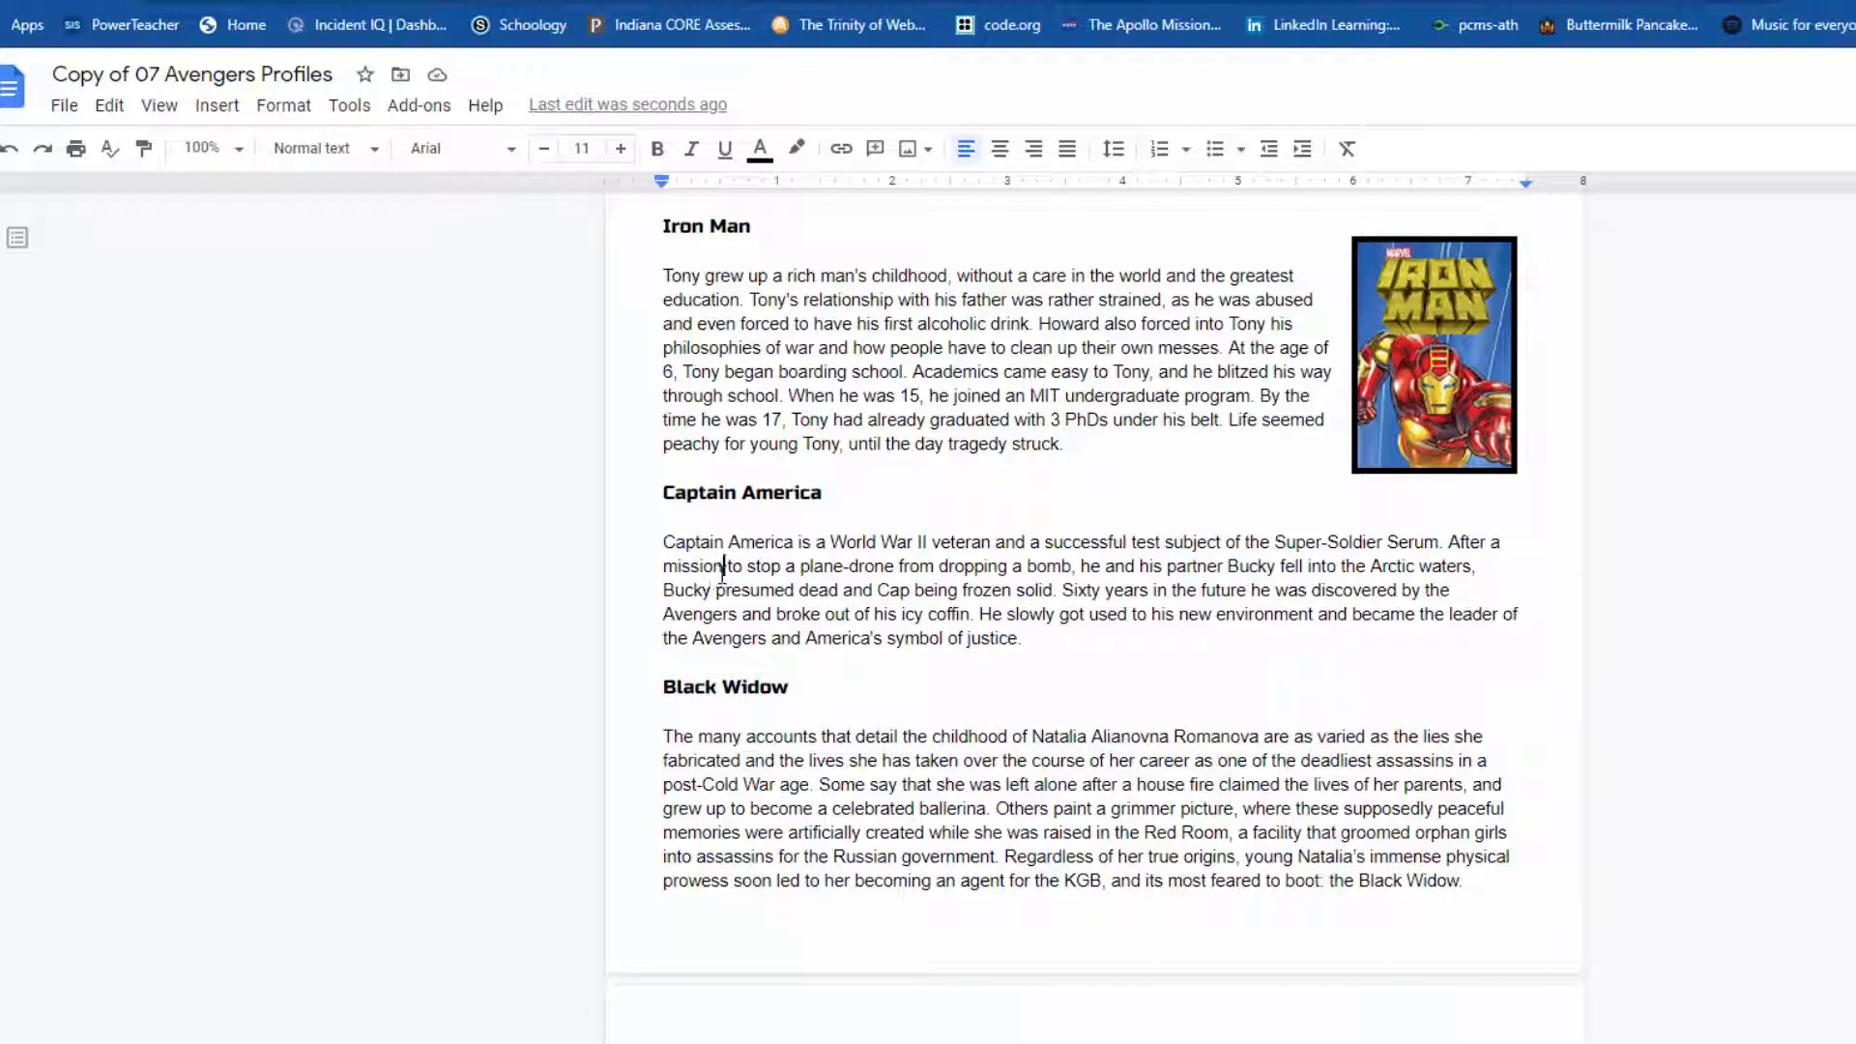
Switch to the avengers_pic folder in Drive and download captain_america.jpg to the computer
click(851, 2)
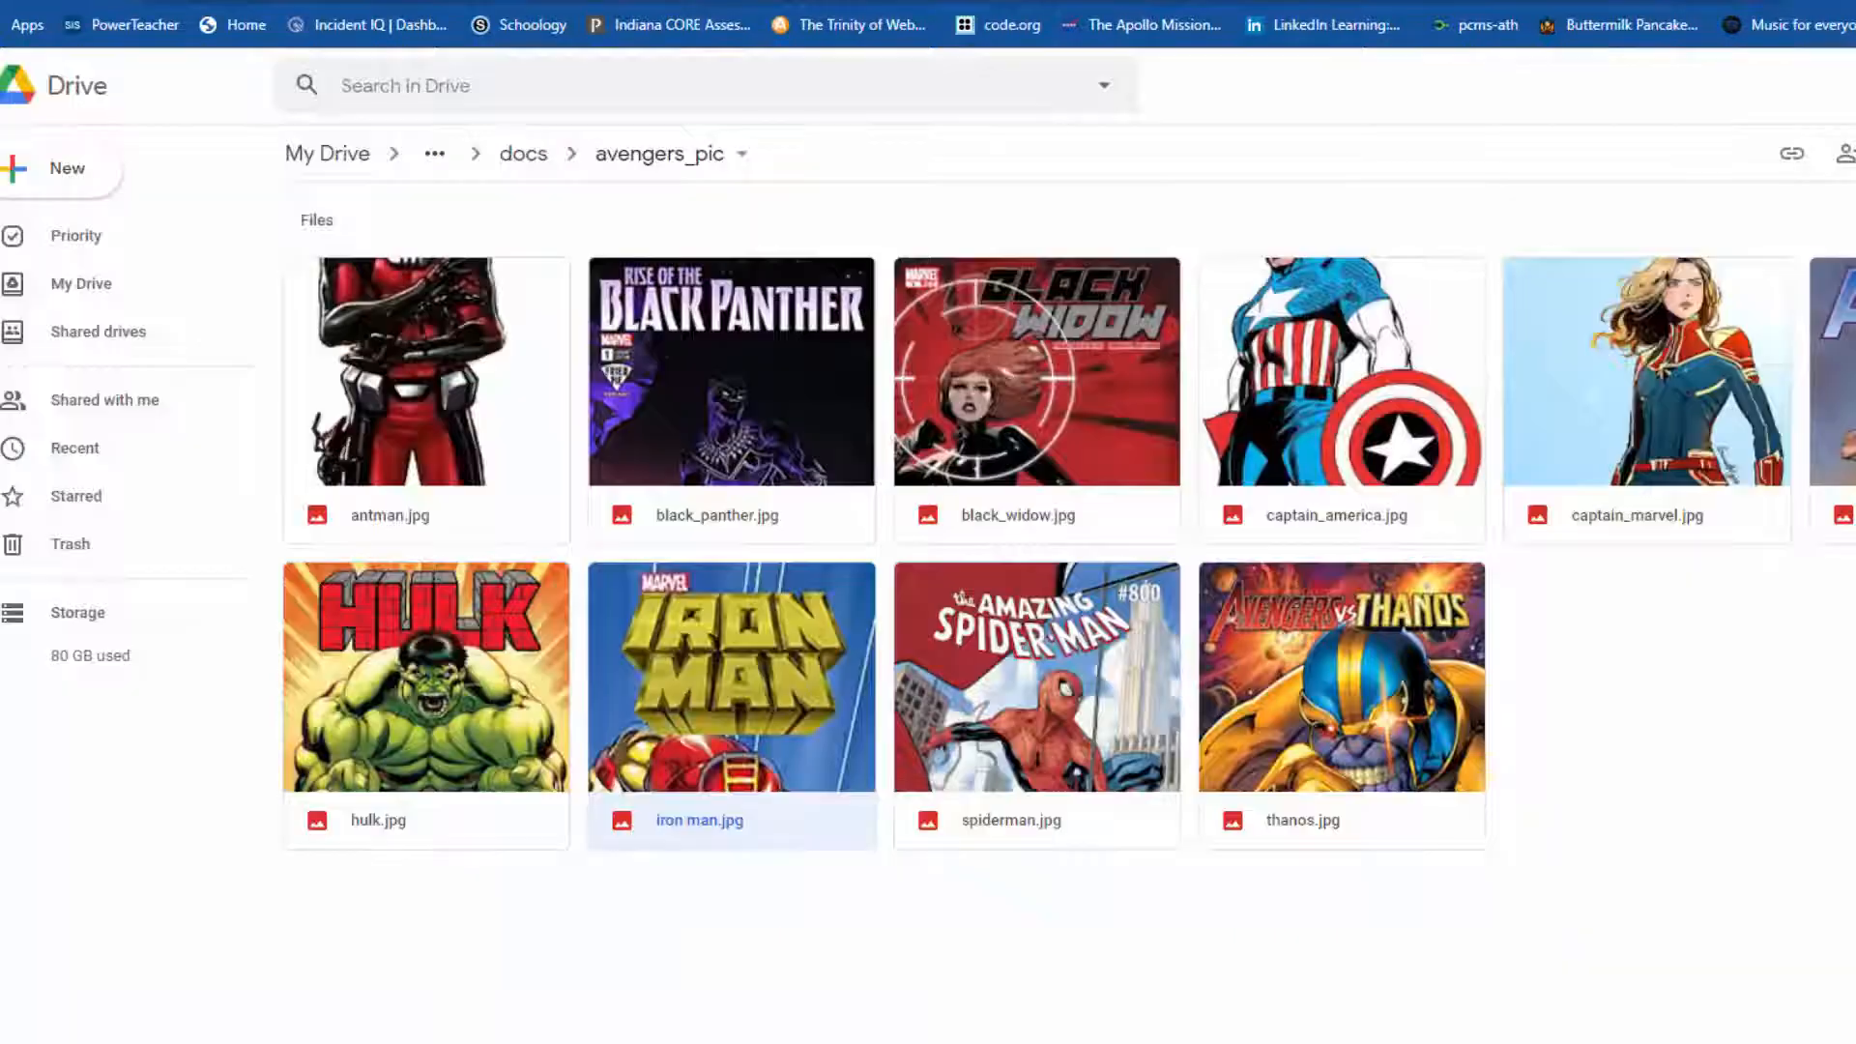
click(1384, 445)
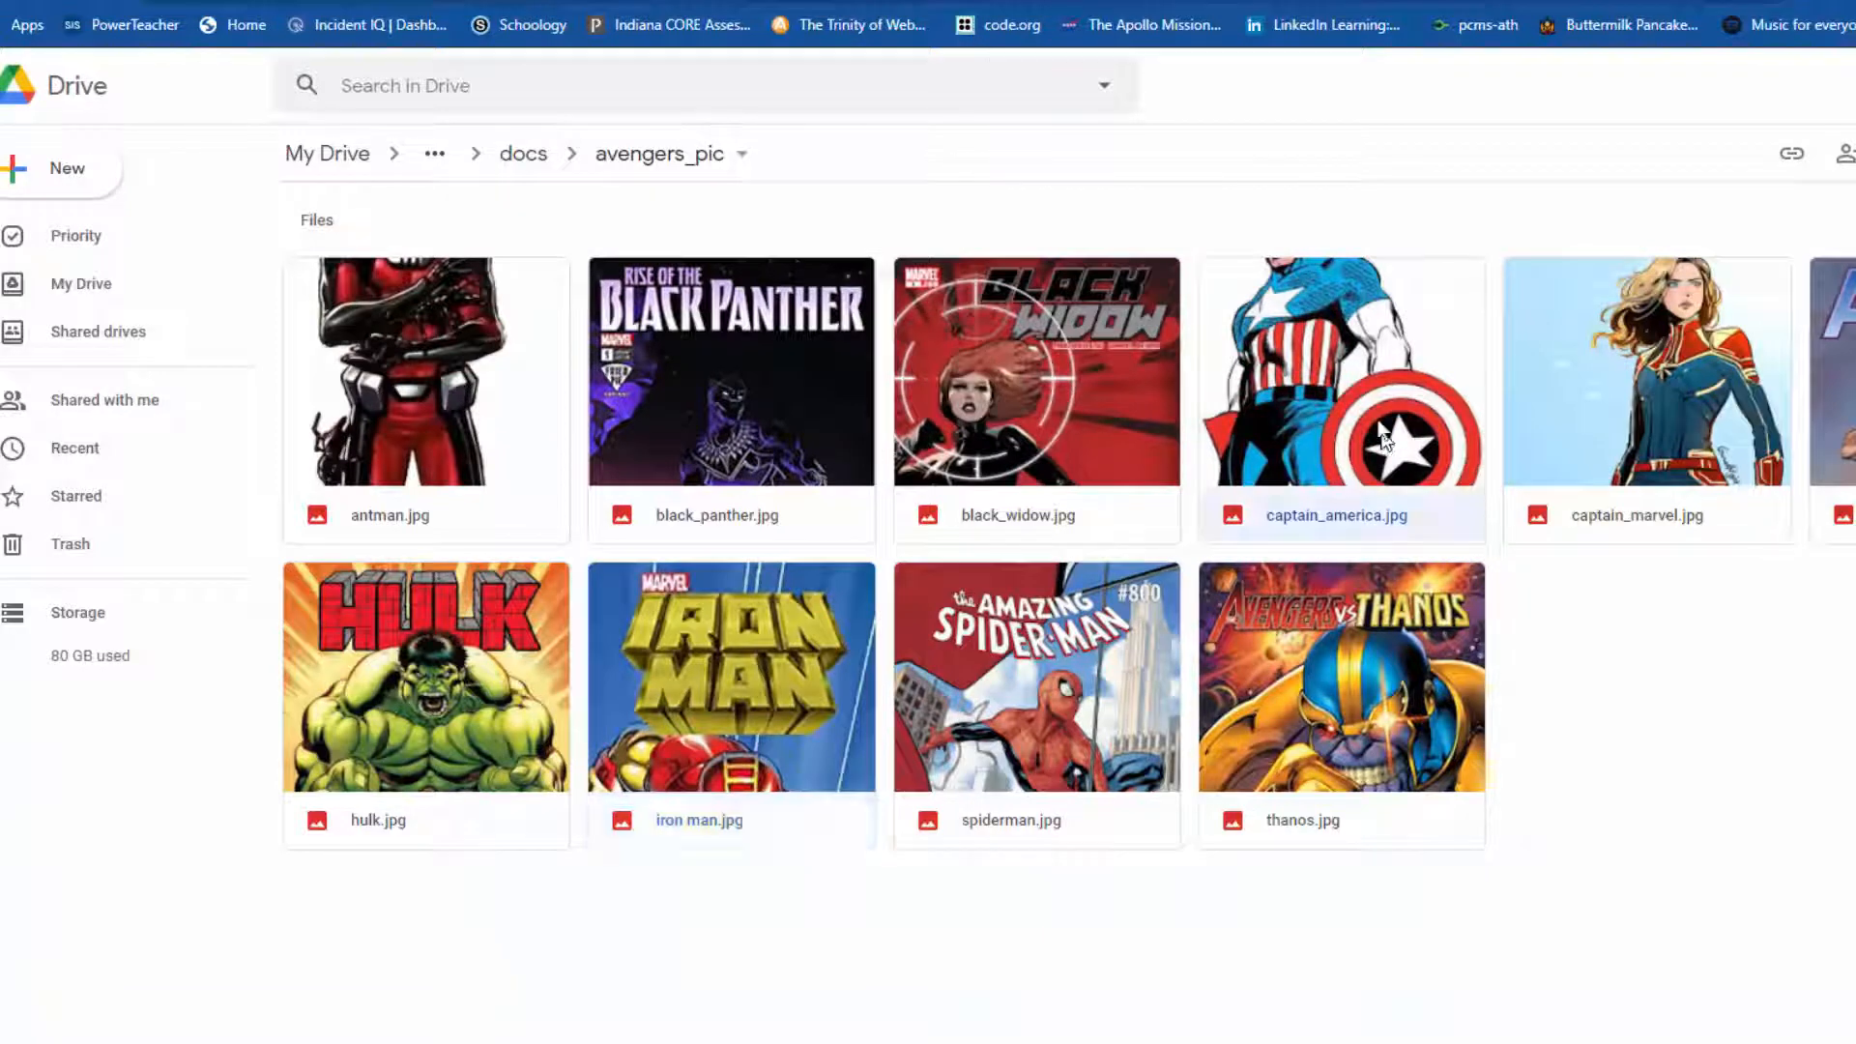
right_click(1365, 356)
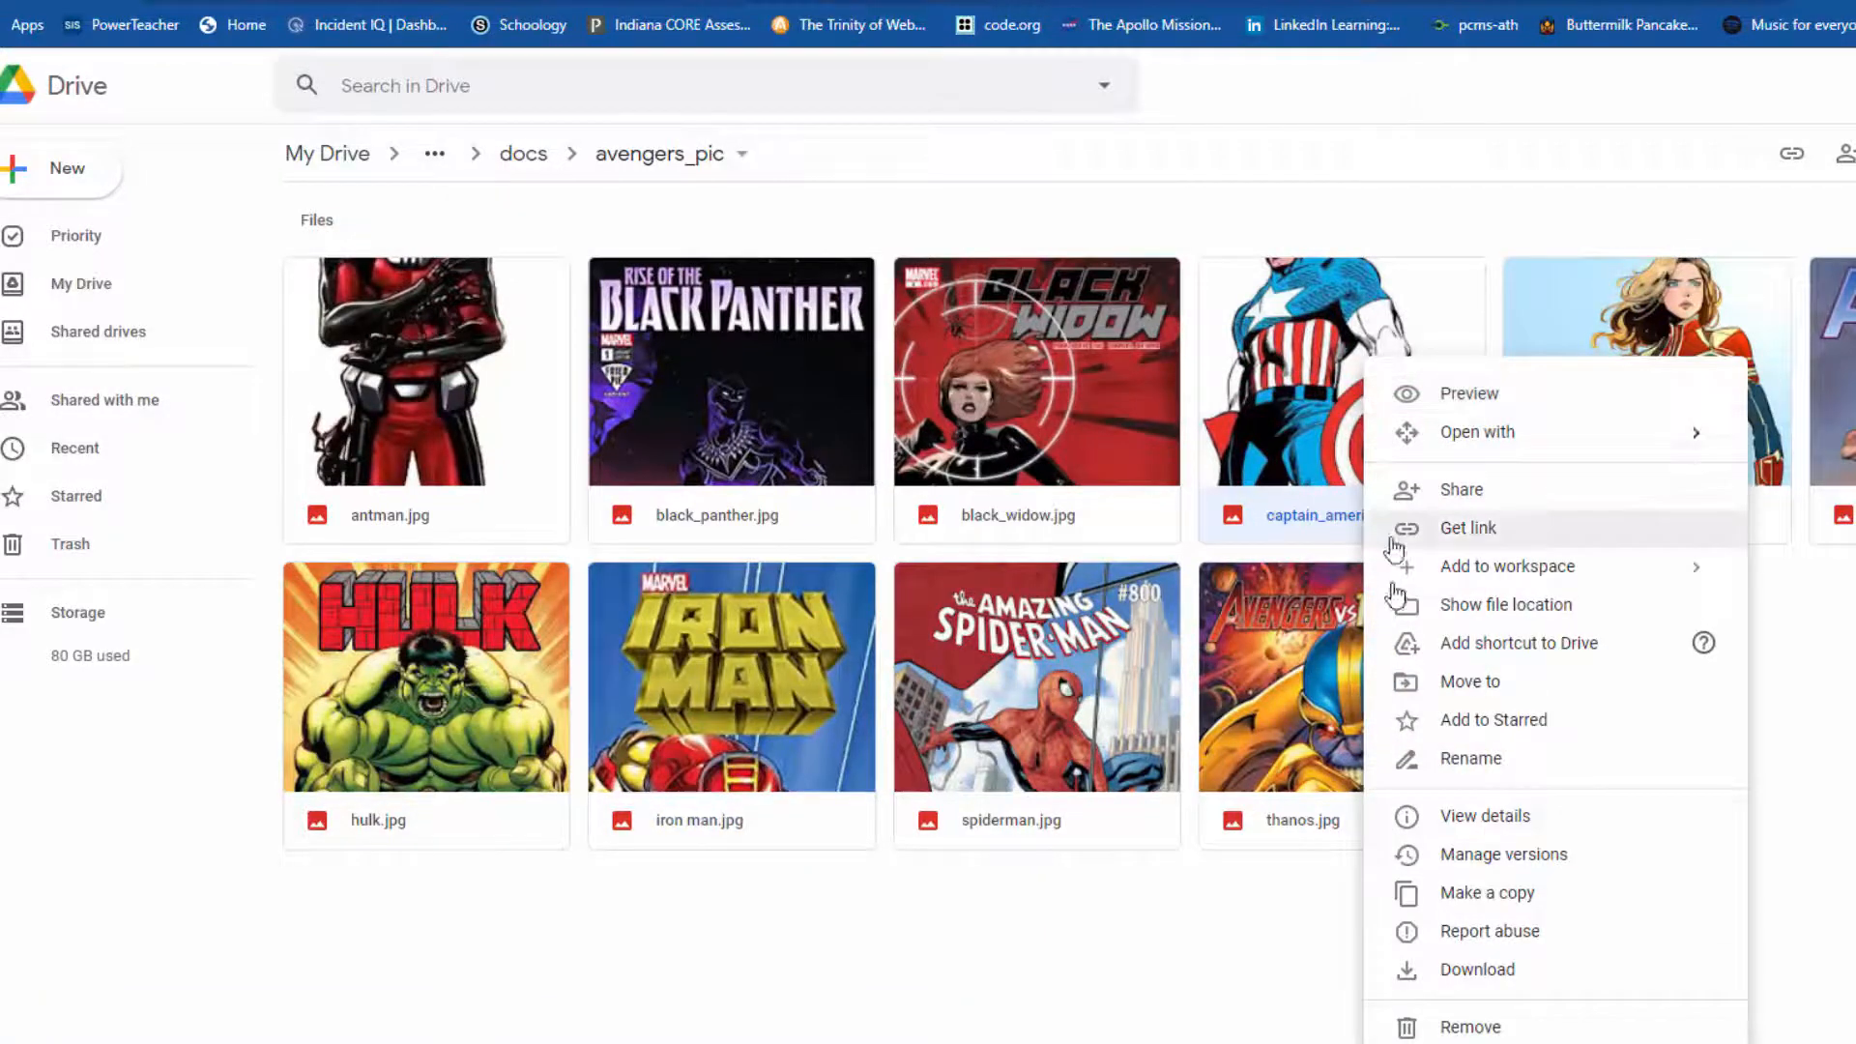
click(1441, 974)
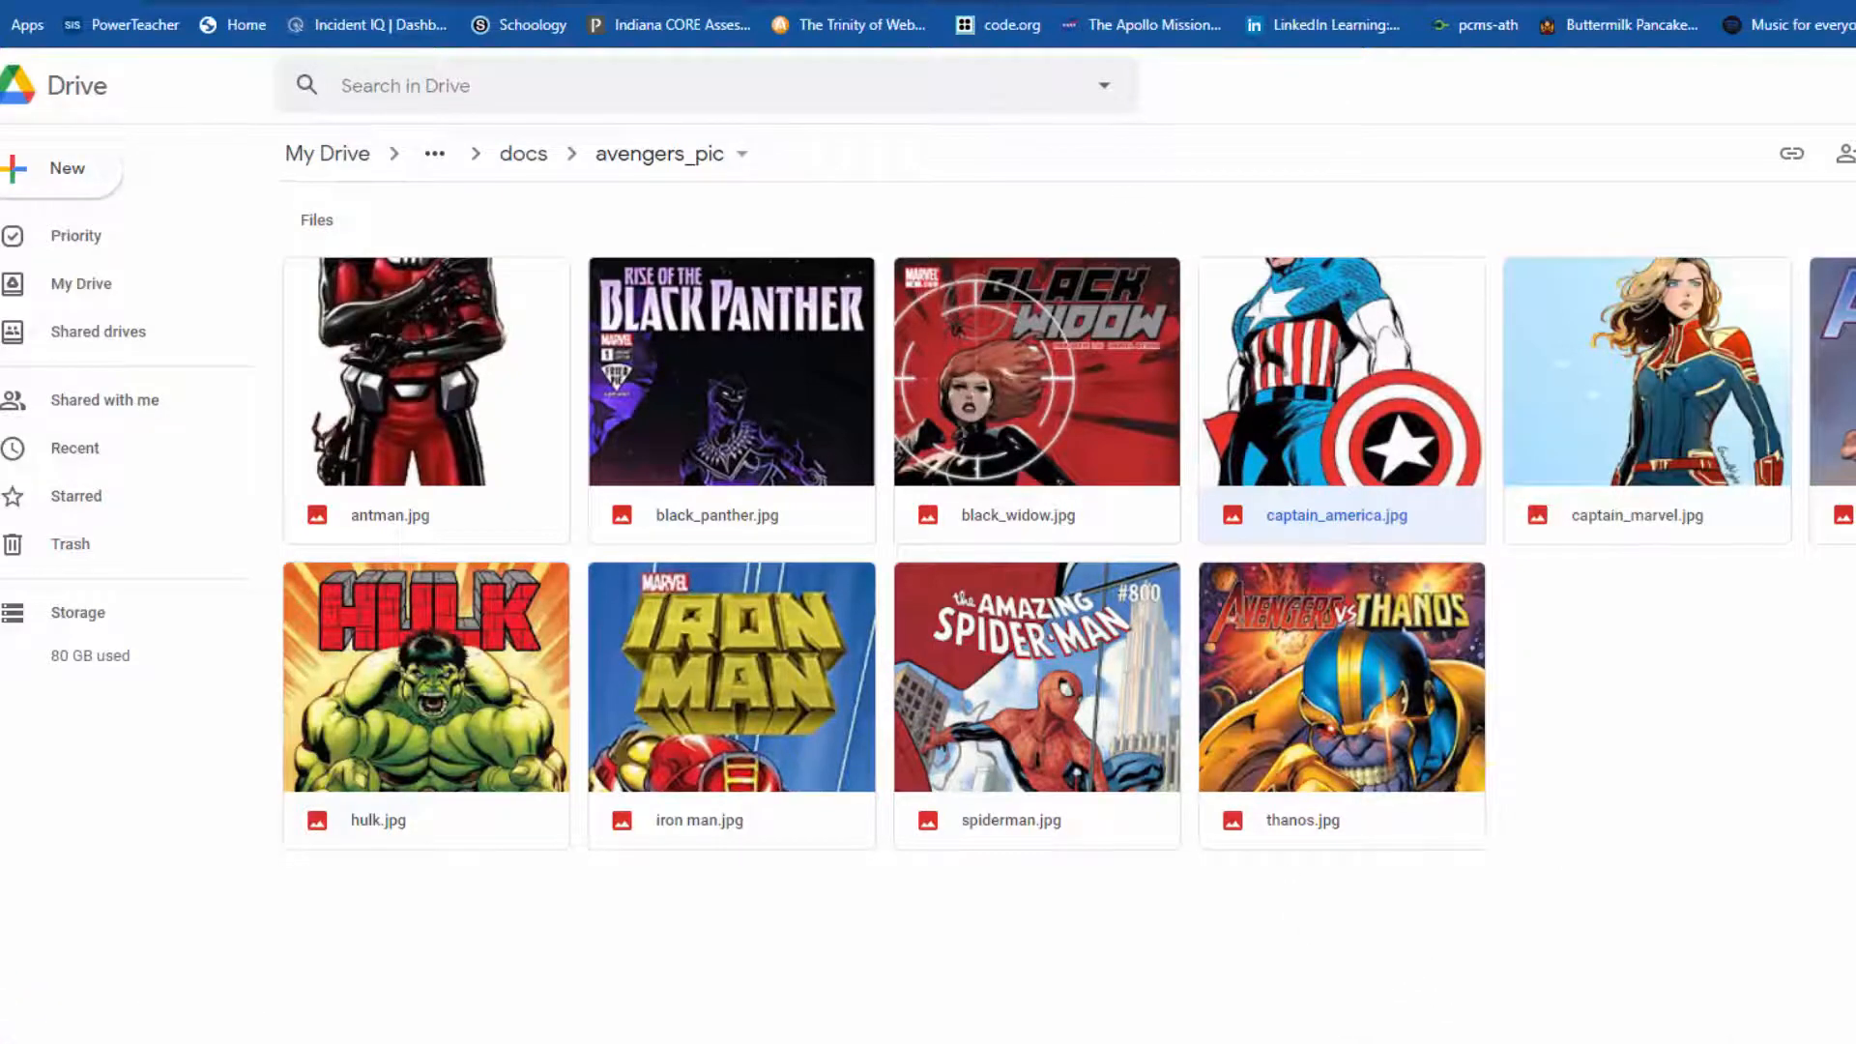
Return to the Avengers Profiles copy and insert captain_america (1).jpg from the computer into the Captain America paragraph
key(ctrl+Tab)
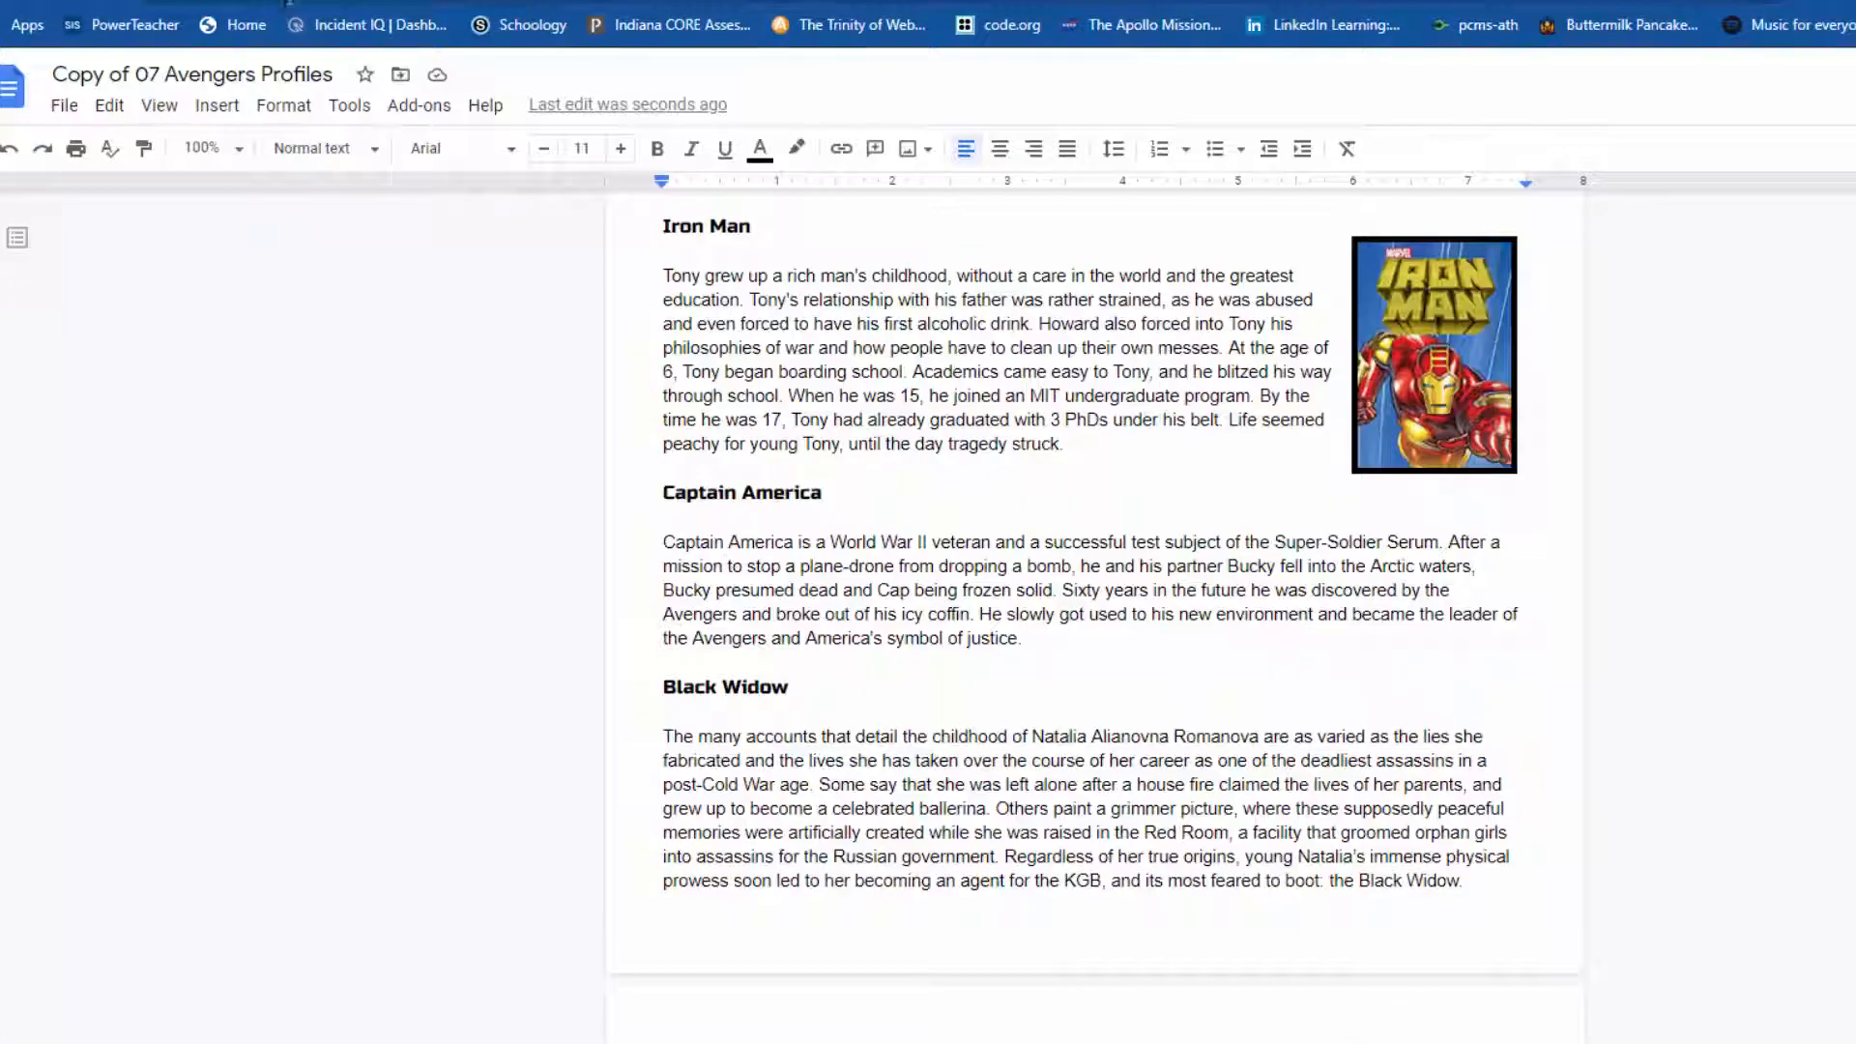
click(217, 105)
mouse_move(405, 172)
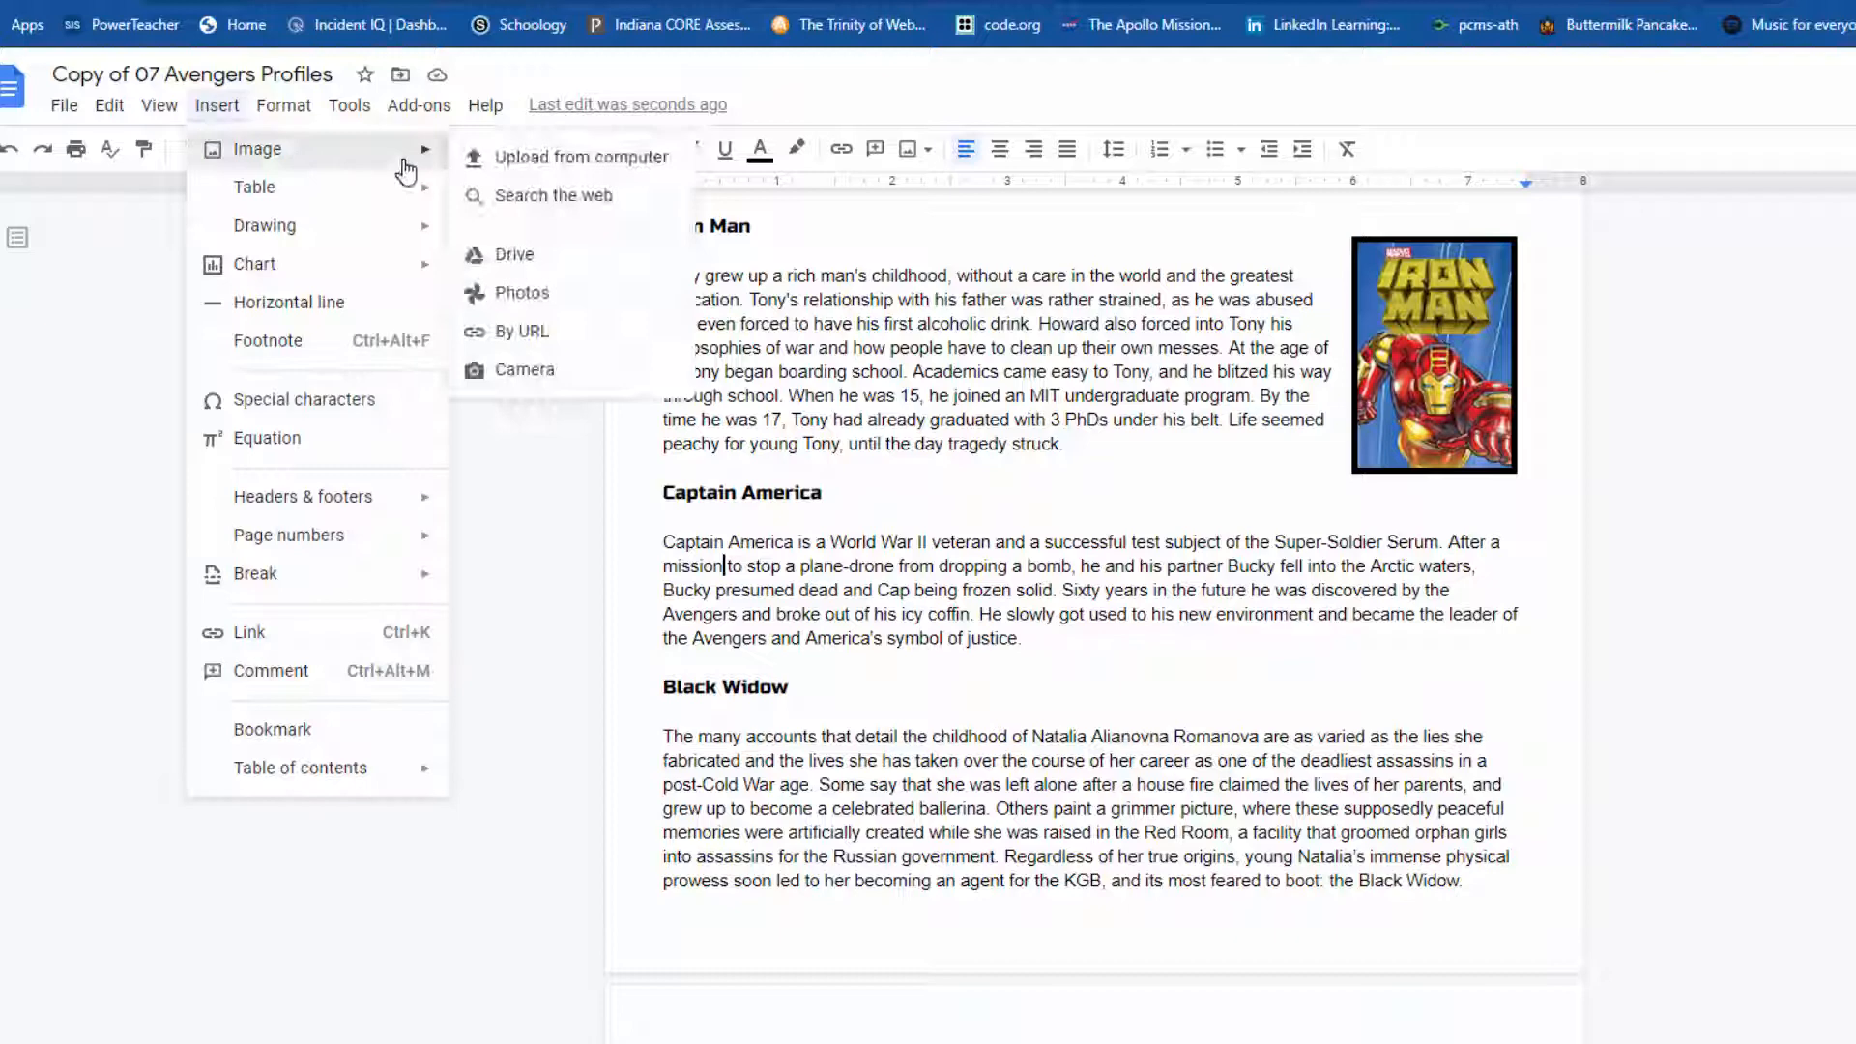
click(518, 163)
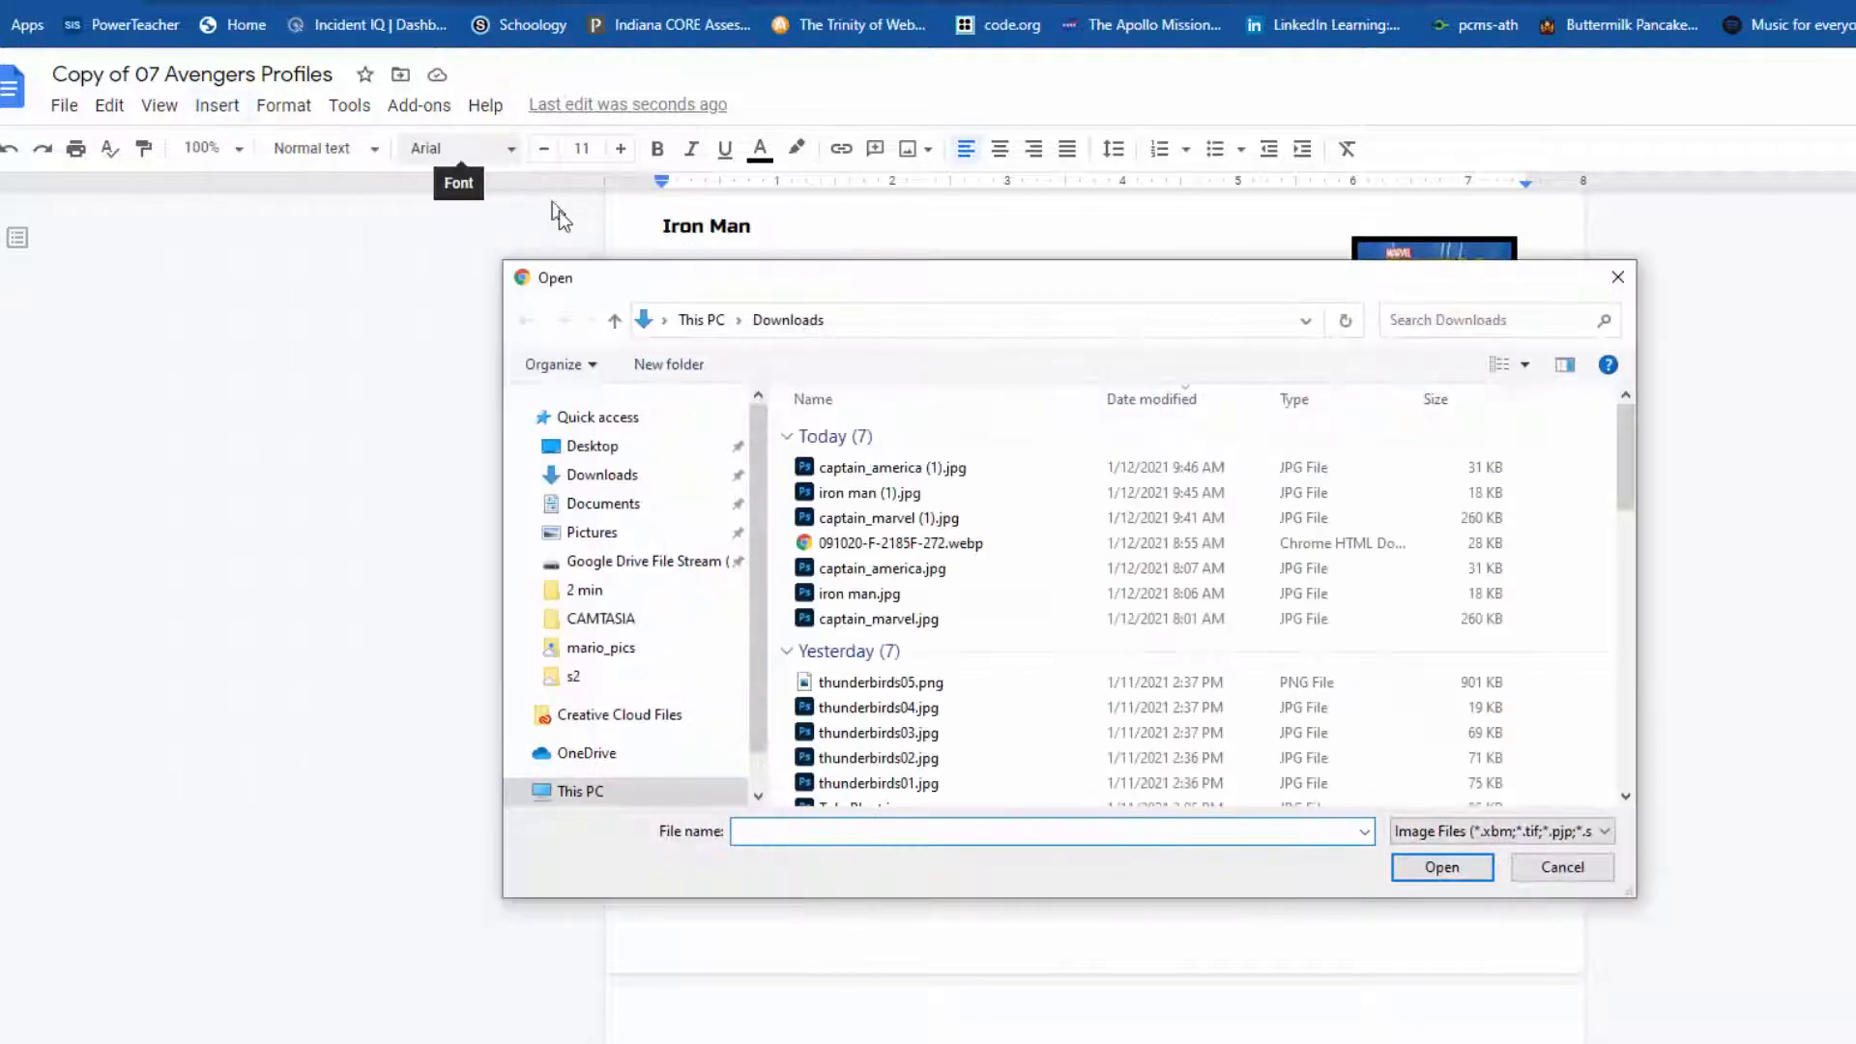
click(857, 474)
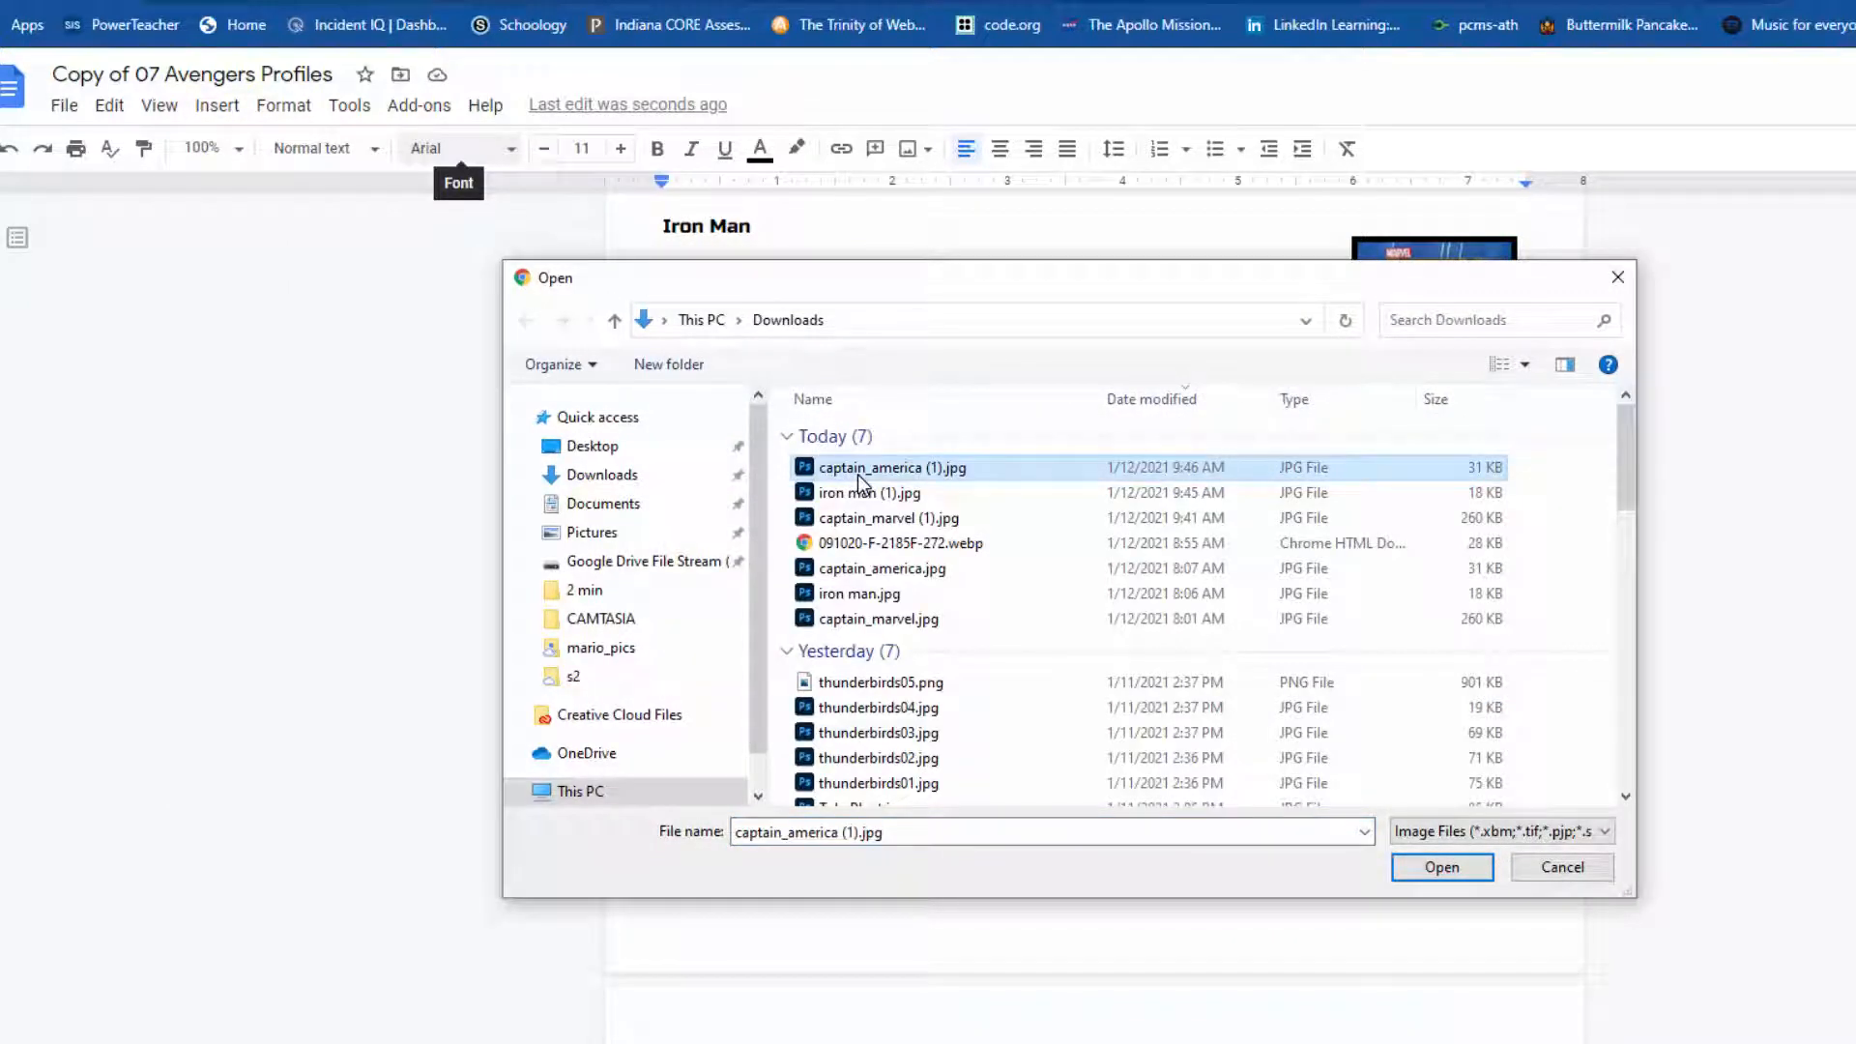
click(1441, 866)
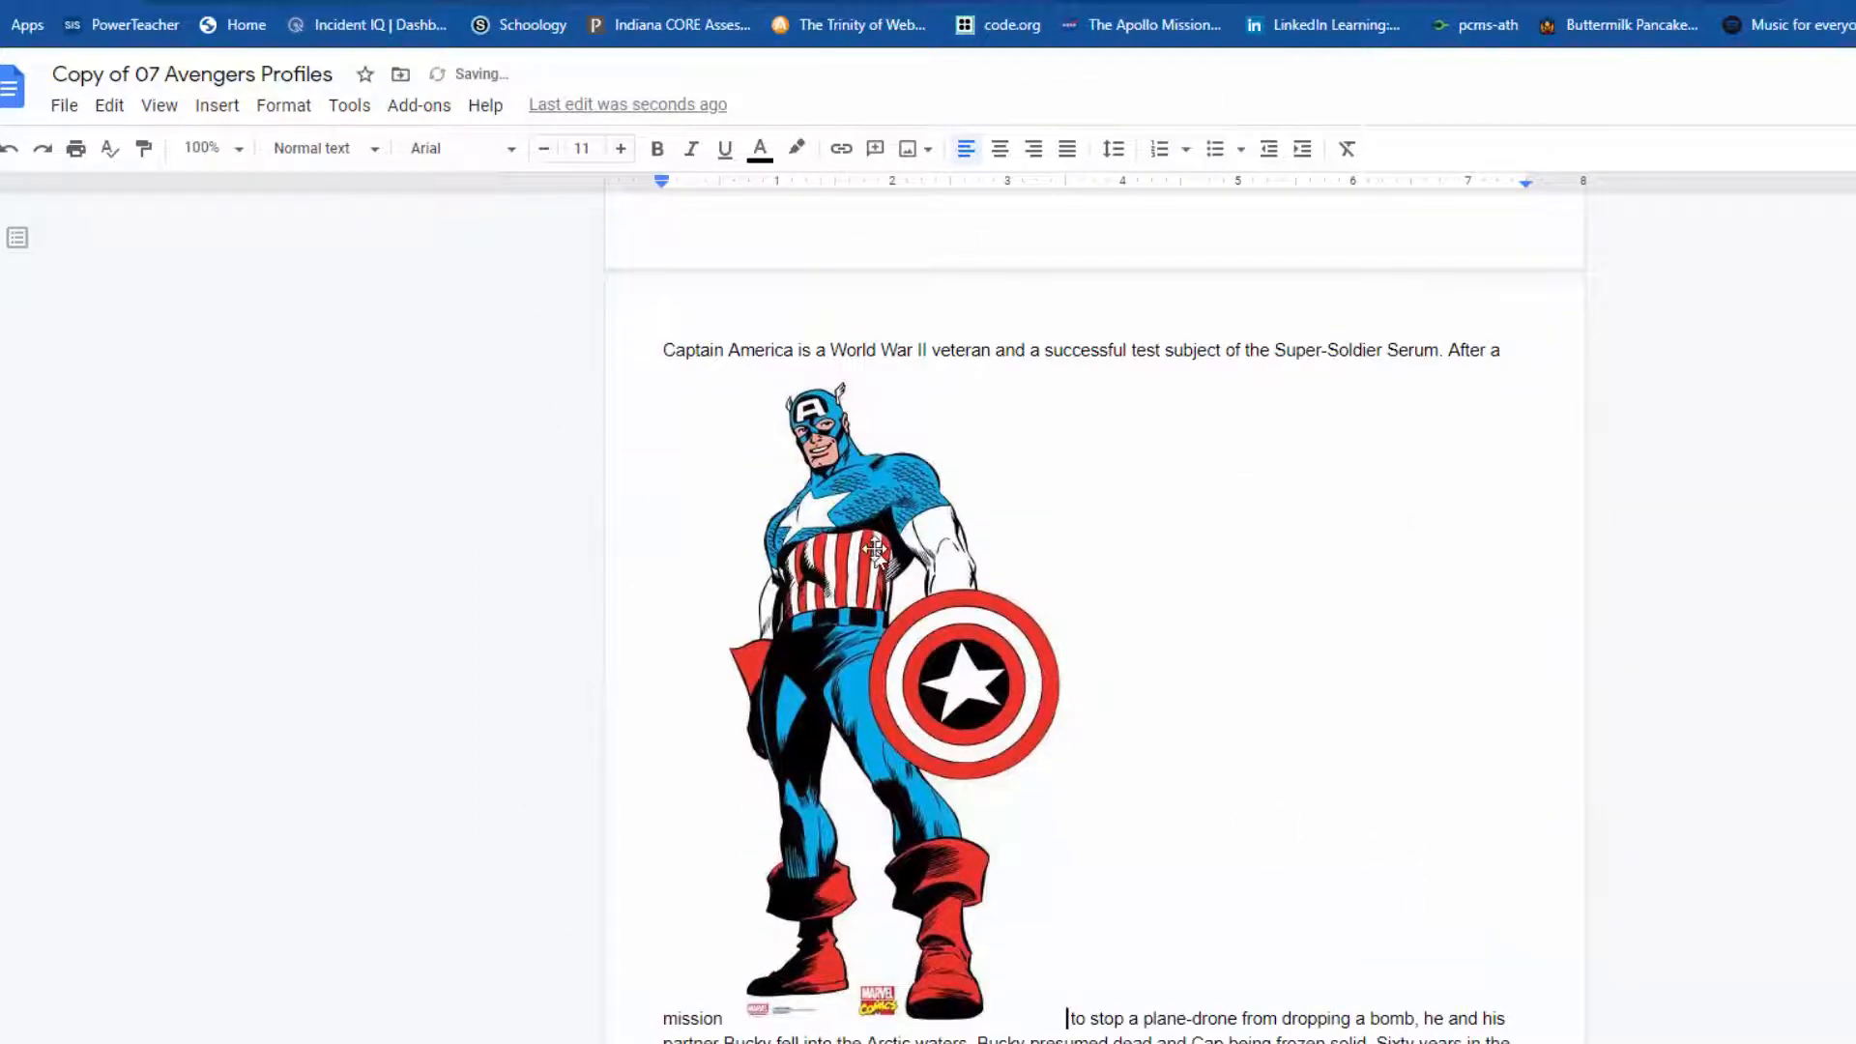
Select the Captain America image and set it to wrap text
click(860, 561)
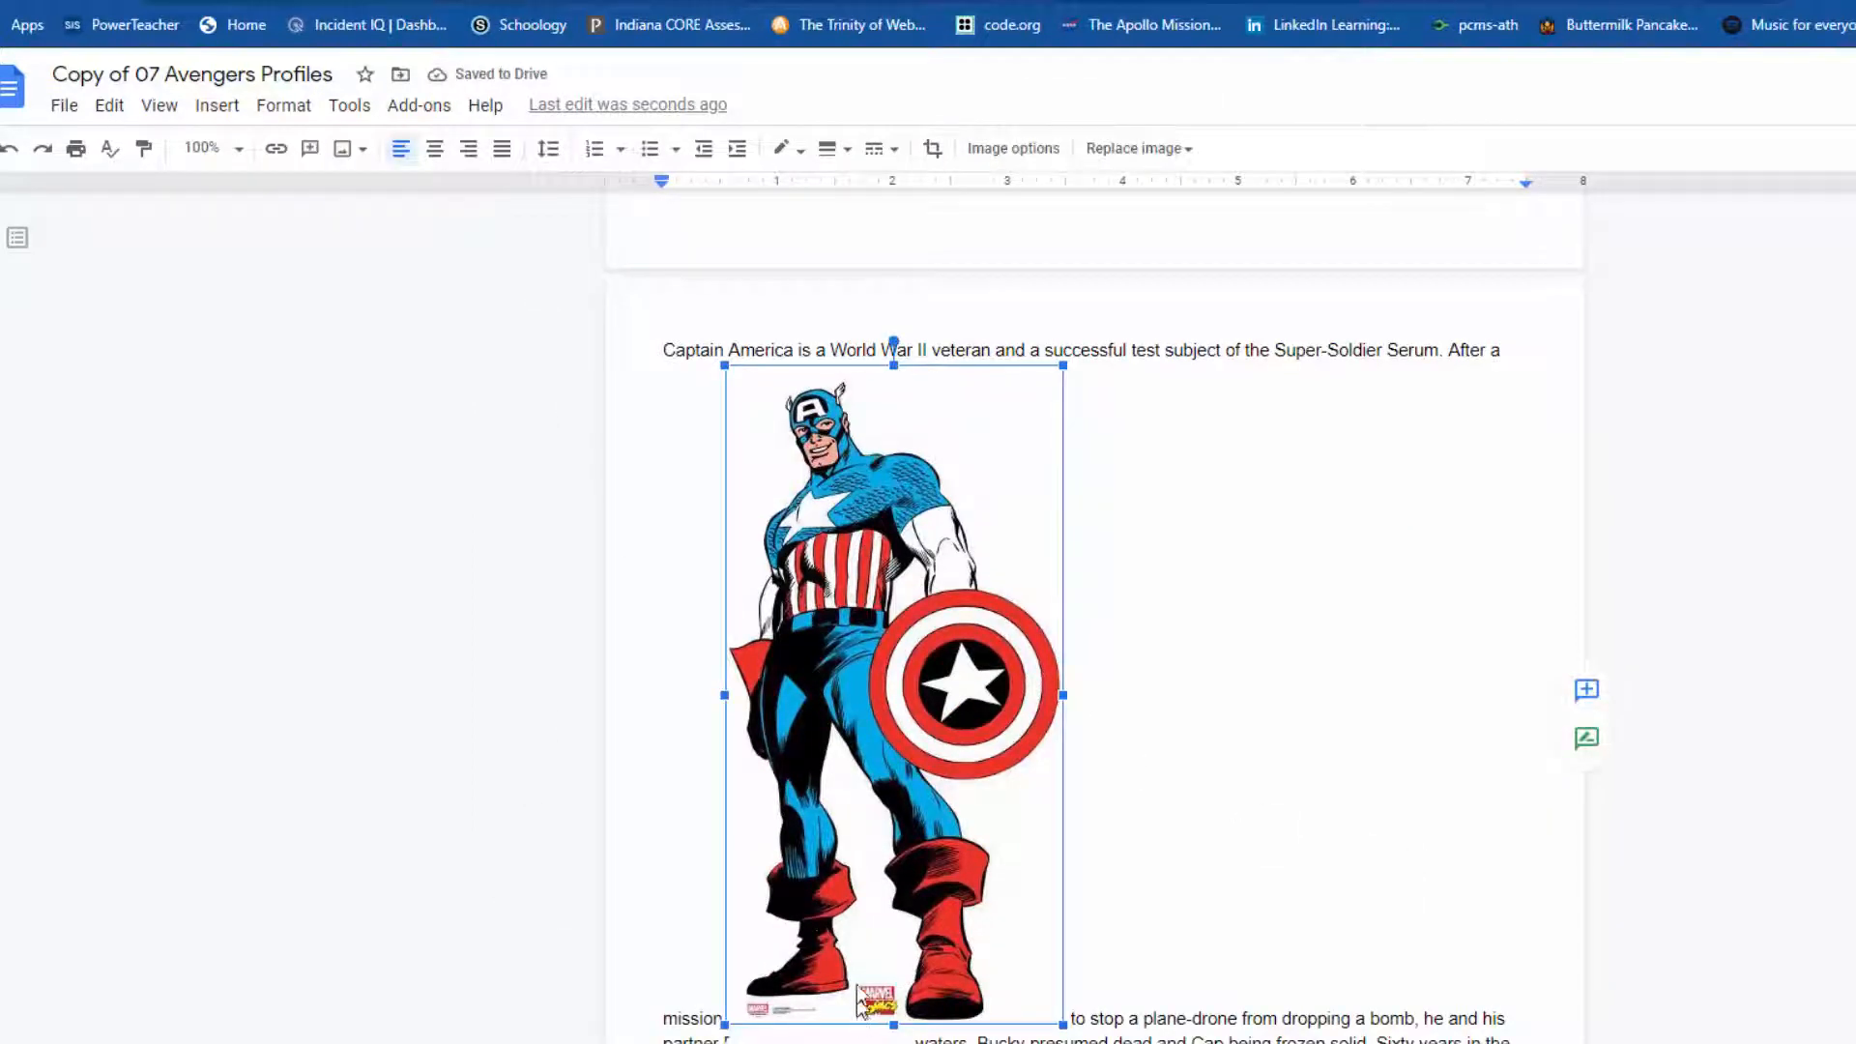
scroll(860, 986, down, 10)
scroll(847, 947, up, 6)
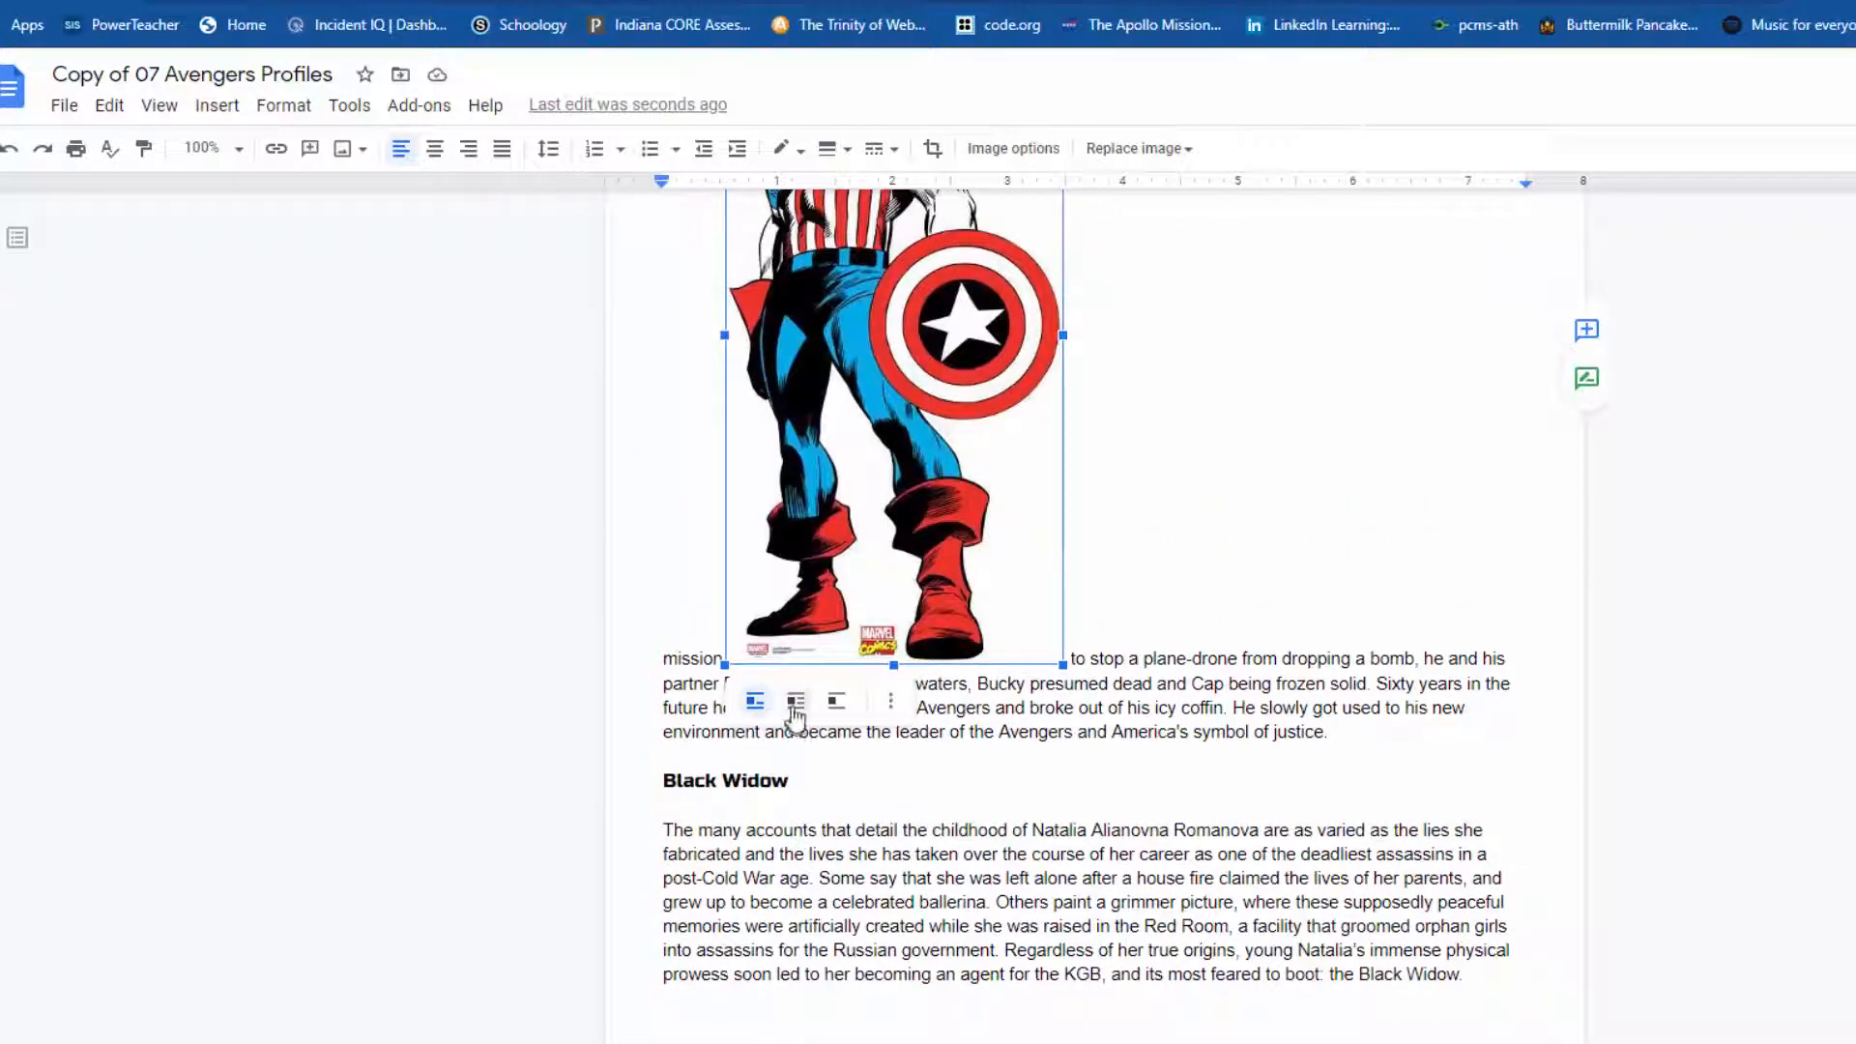
click(794, 705)
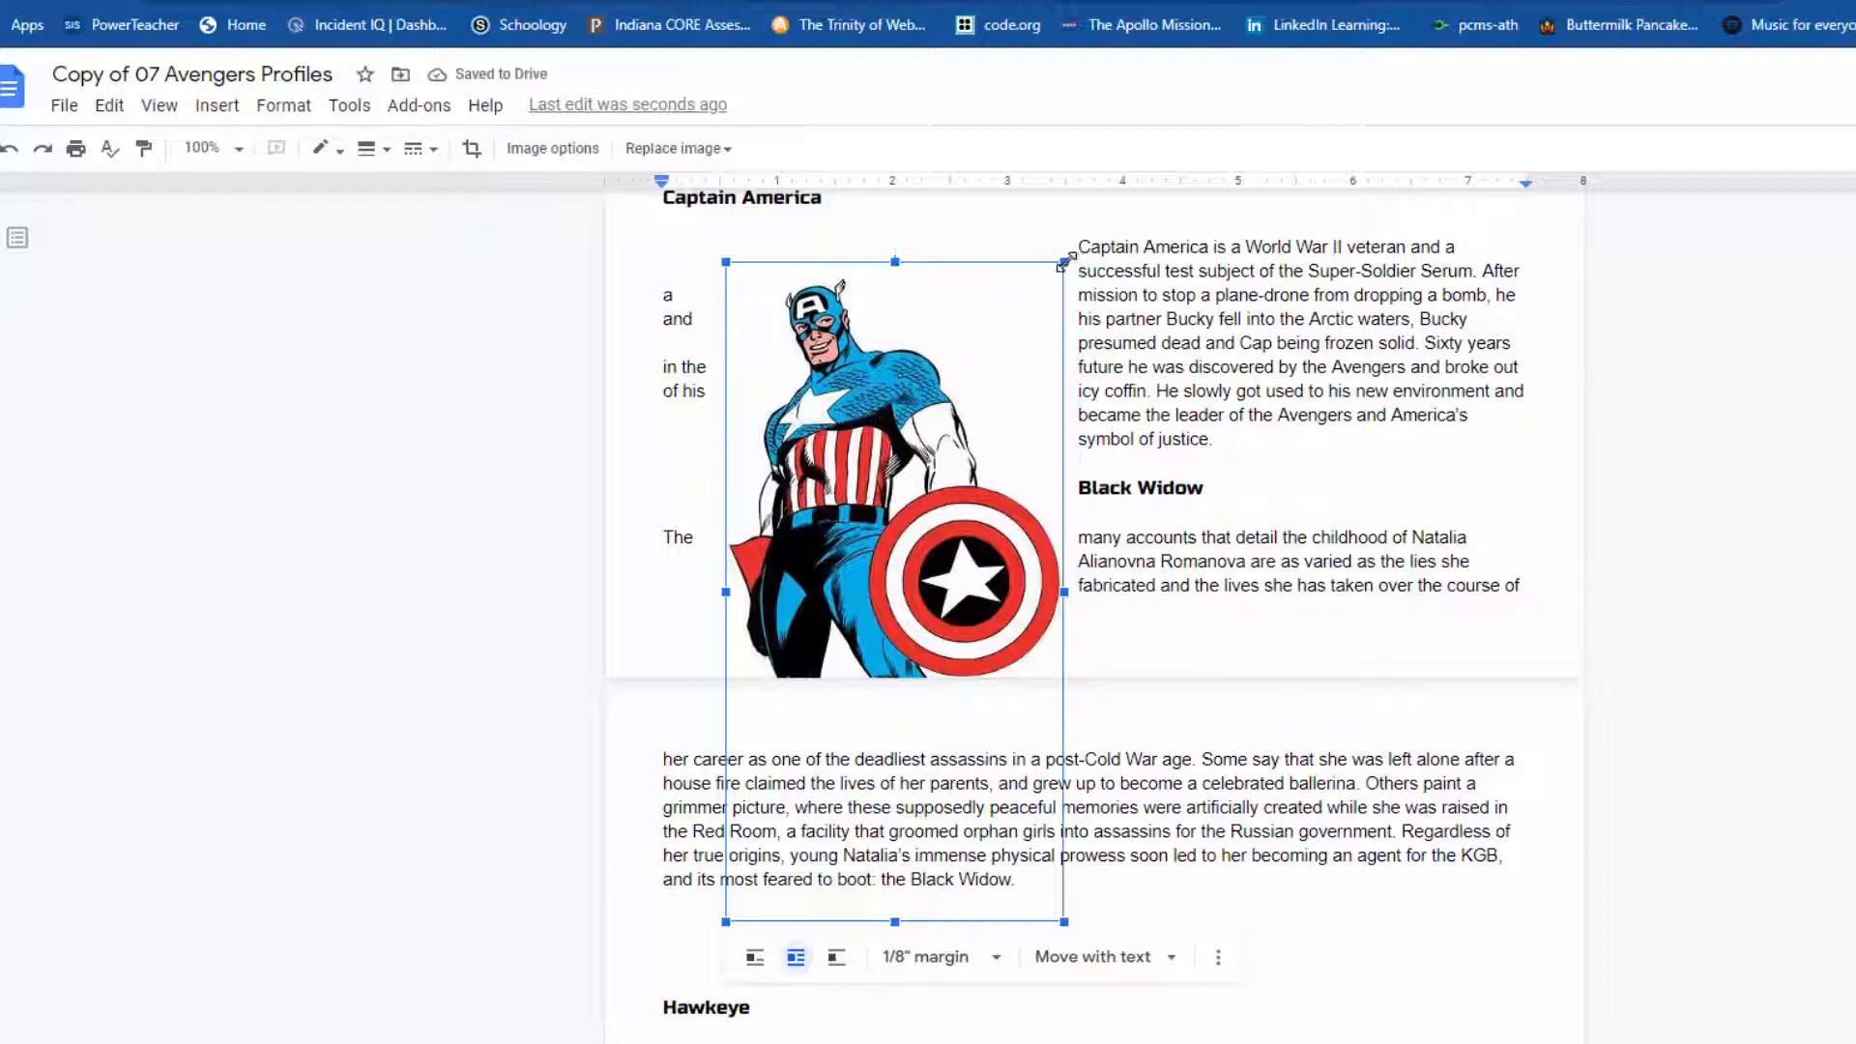
Shrink the Captain America image to about 0.8 inch wide and move it to the right side of its paragraph
drag(1064, 262, 900, 582)
scroll(898, 584, up, 1)
drag(812, 749, 1158, 444)
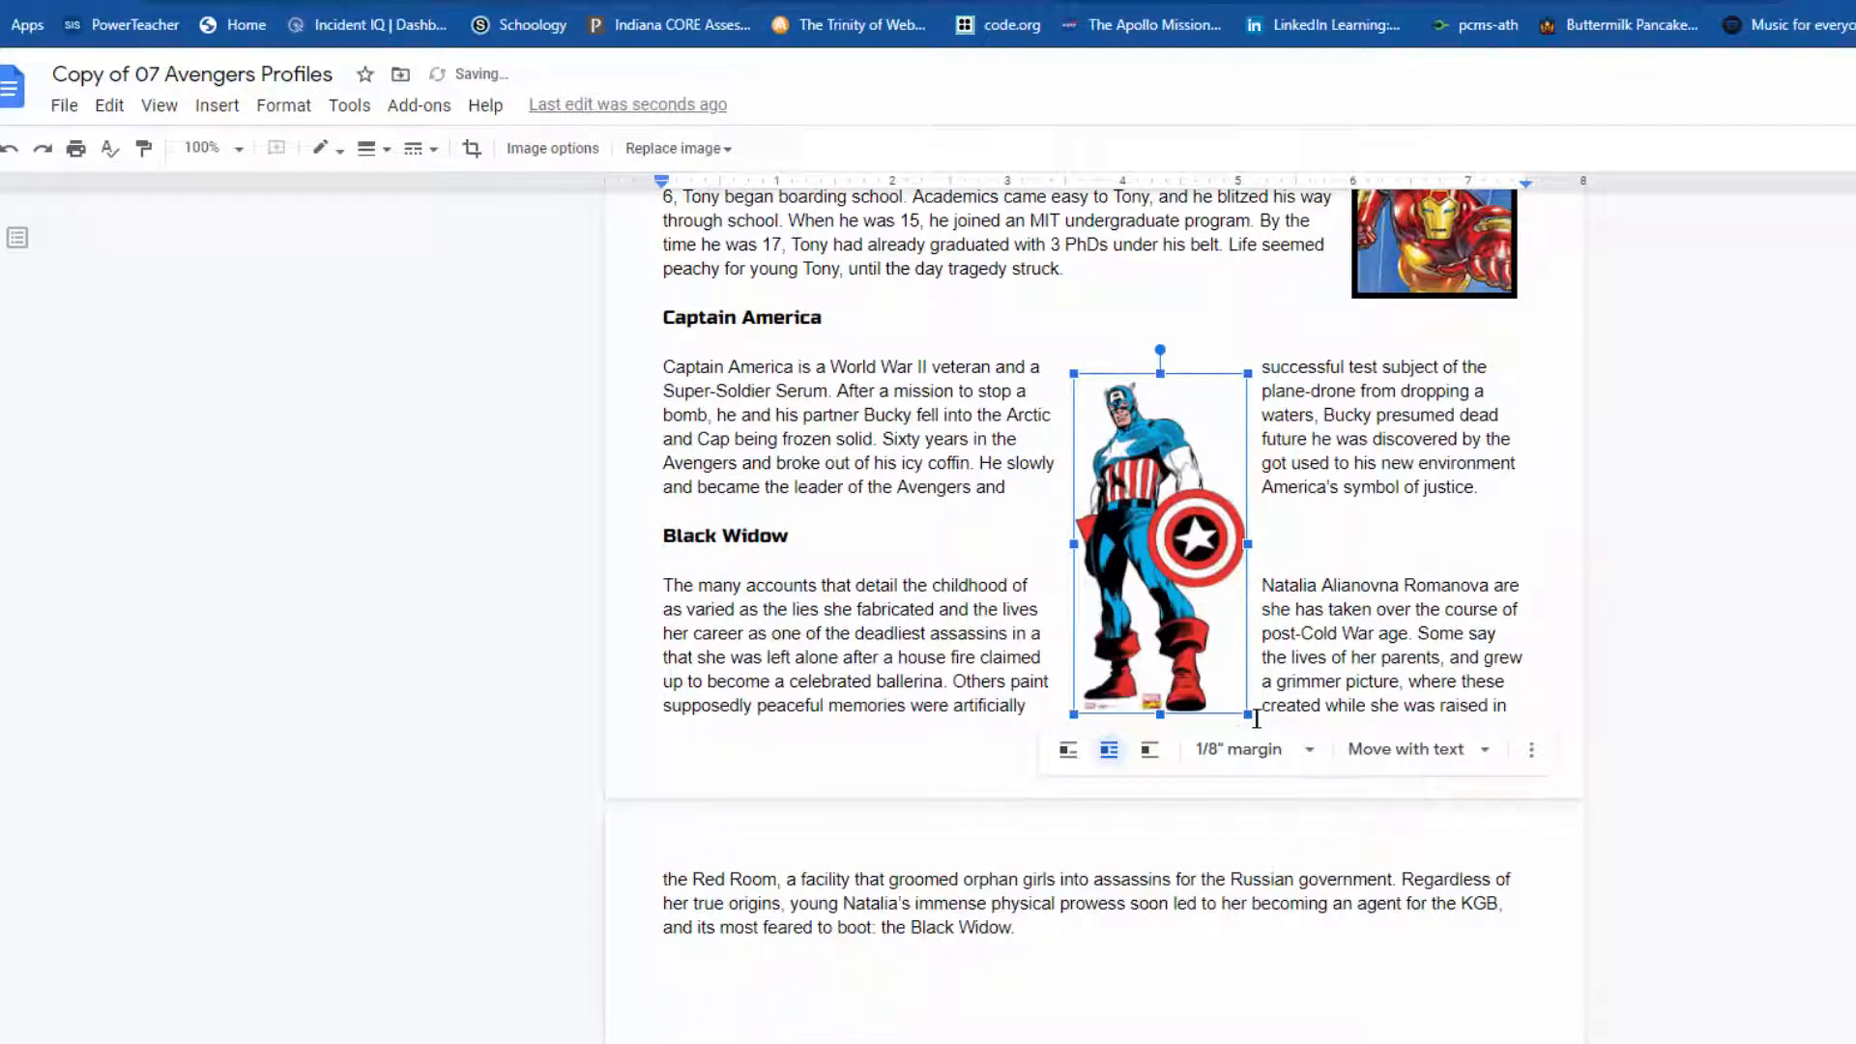
drag(1246, 714, 1179, 580)
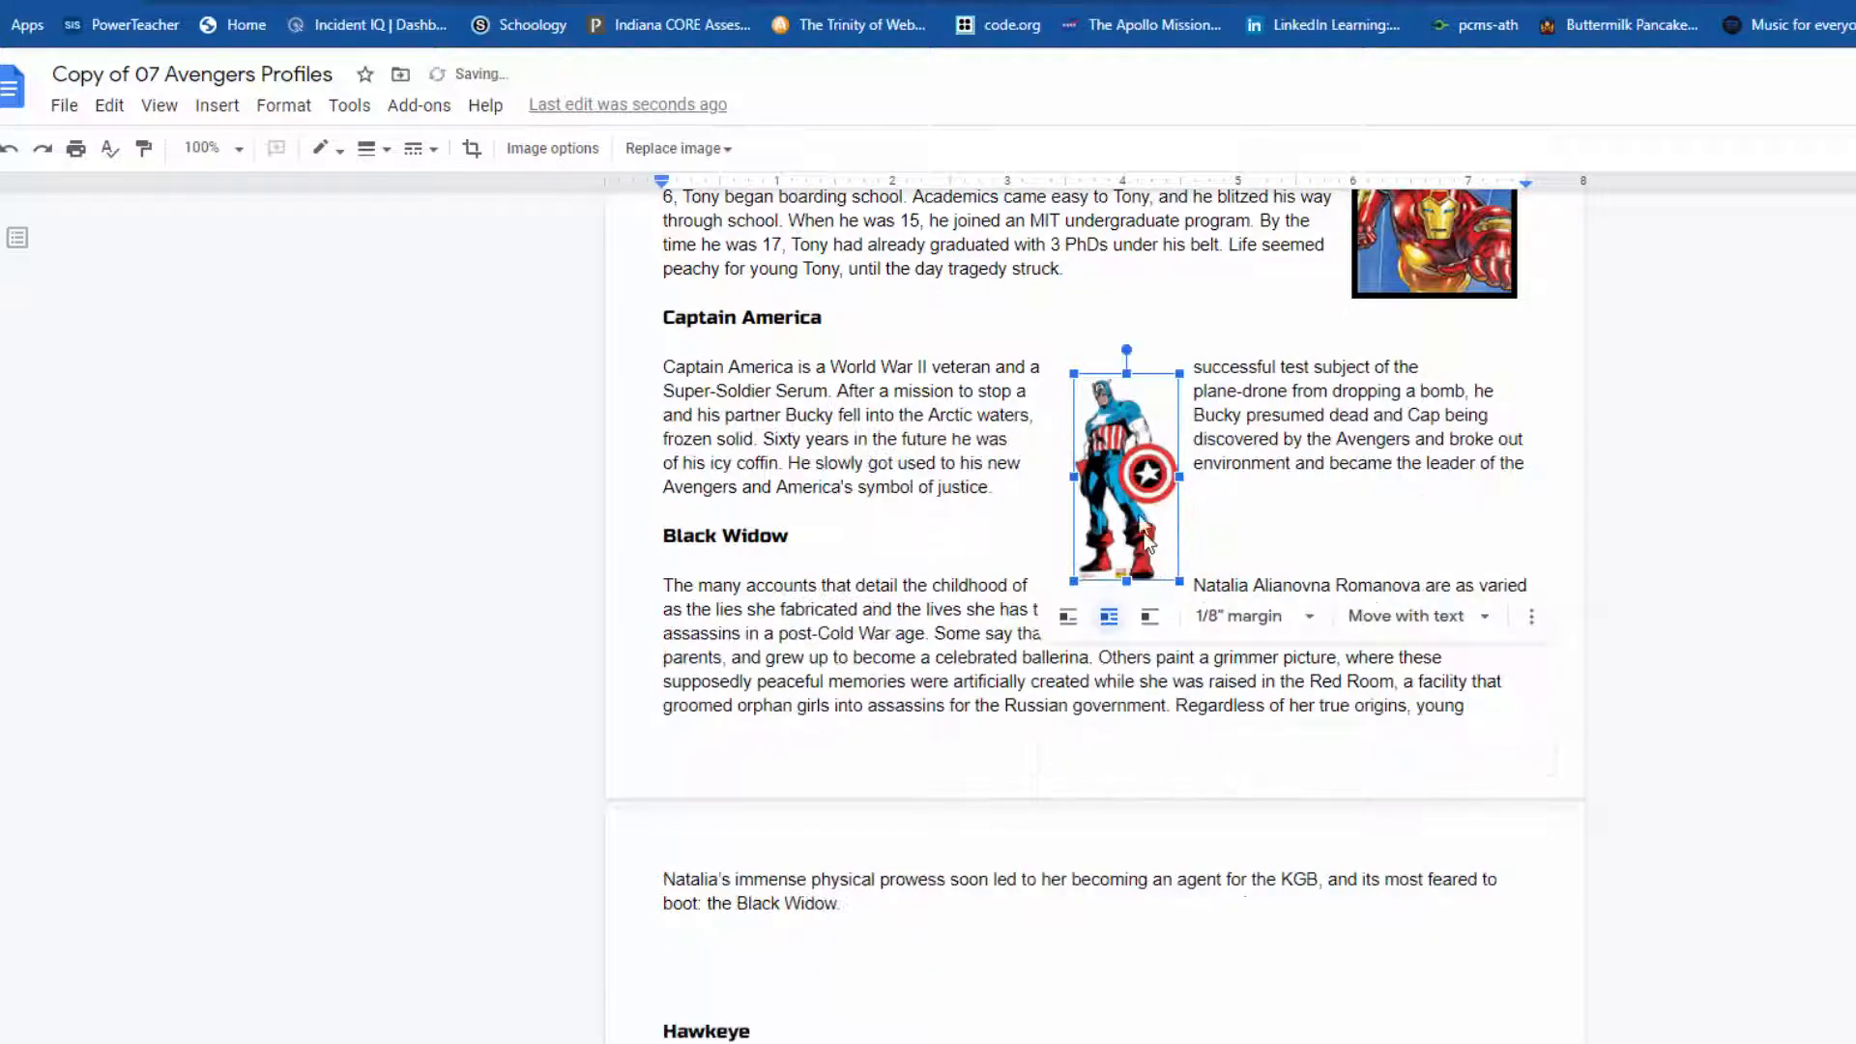
drag(1121, 483, 1413, 428)
drag(1509, 523, 1492, 491)
Give the Captain America image a 4pt black border, nudge it to the right margin, and deselect it
click(367, 149)
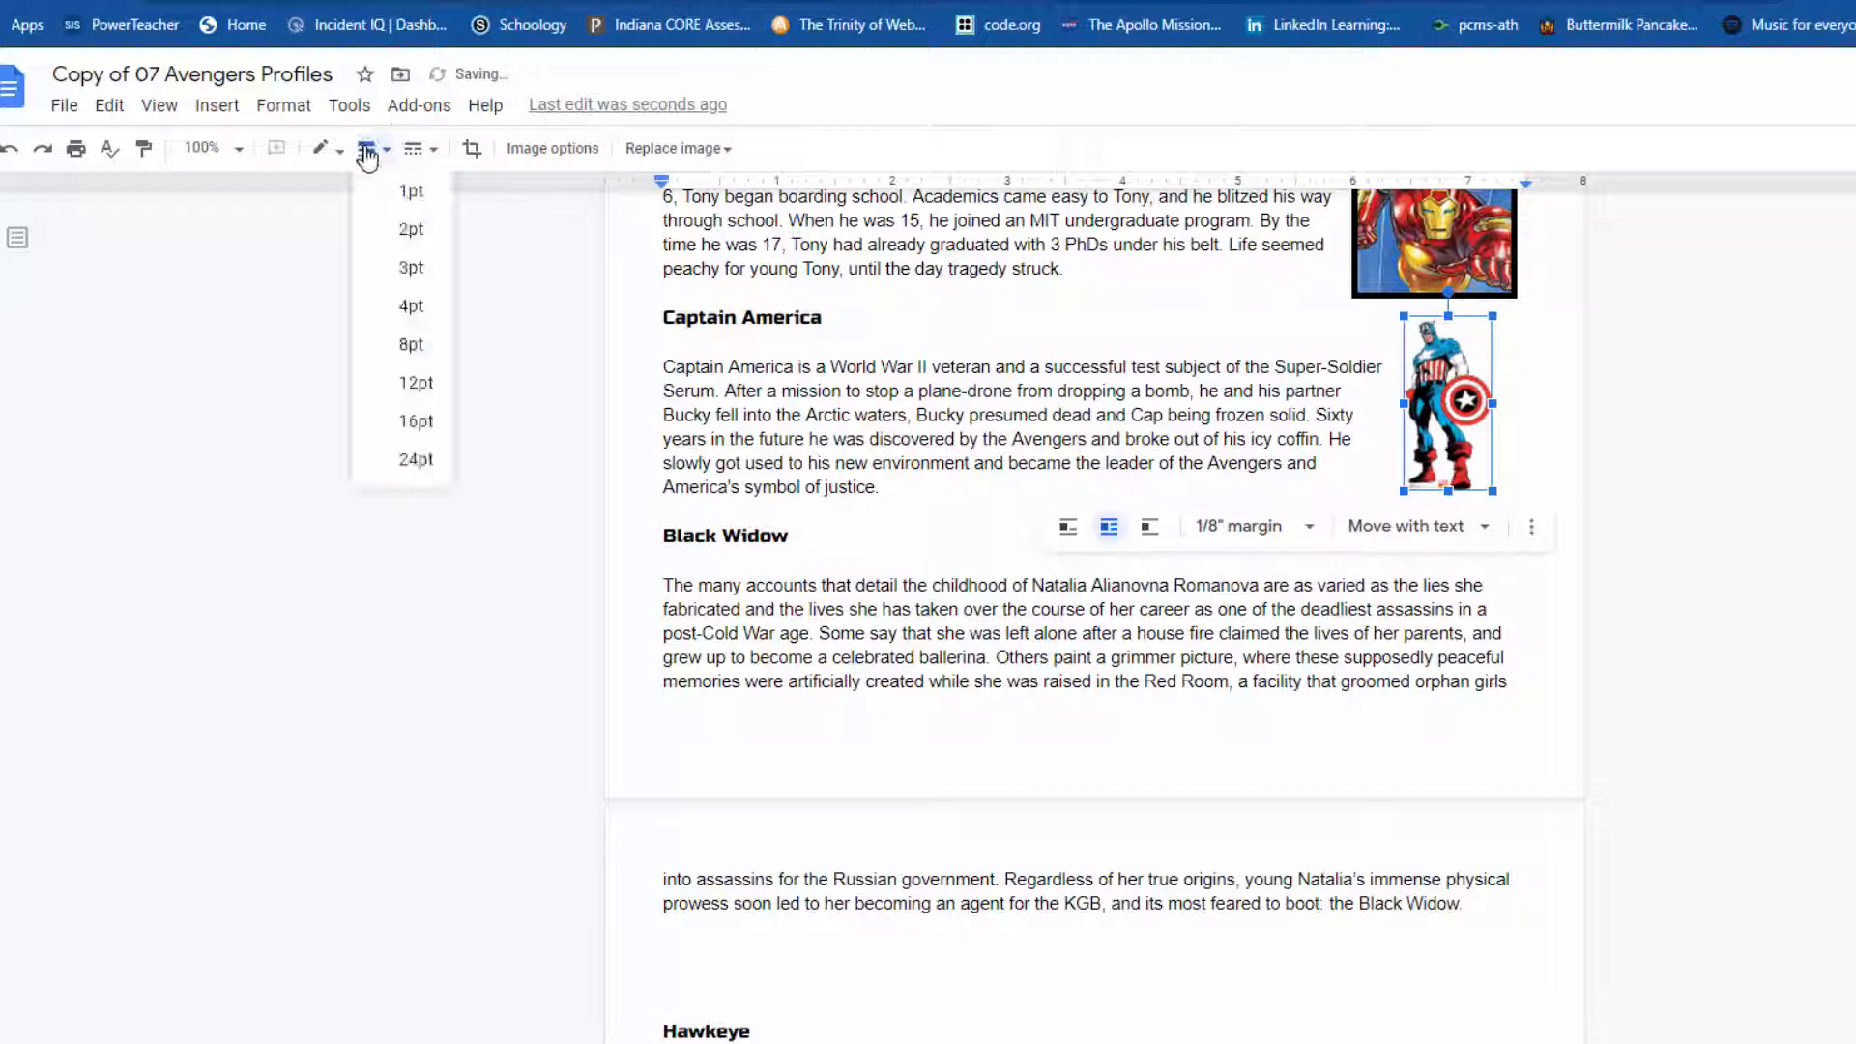
click(410, 308)
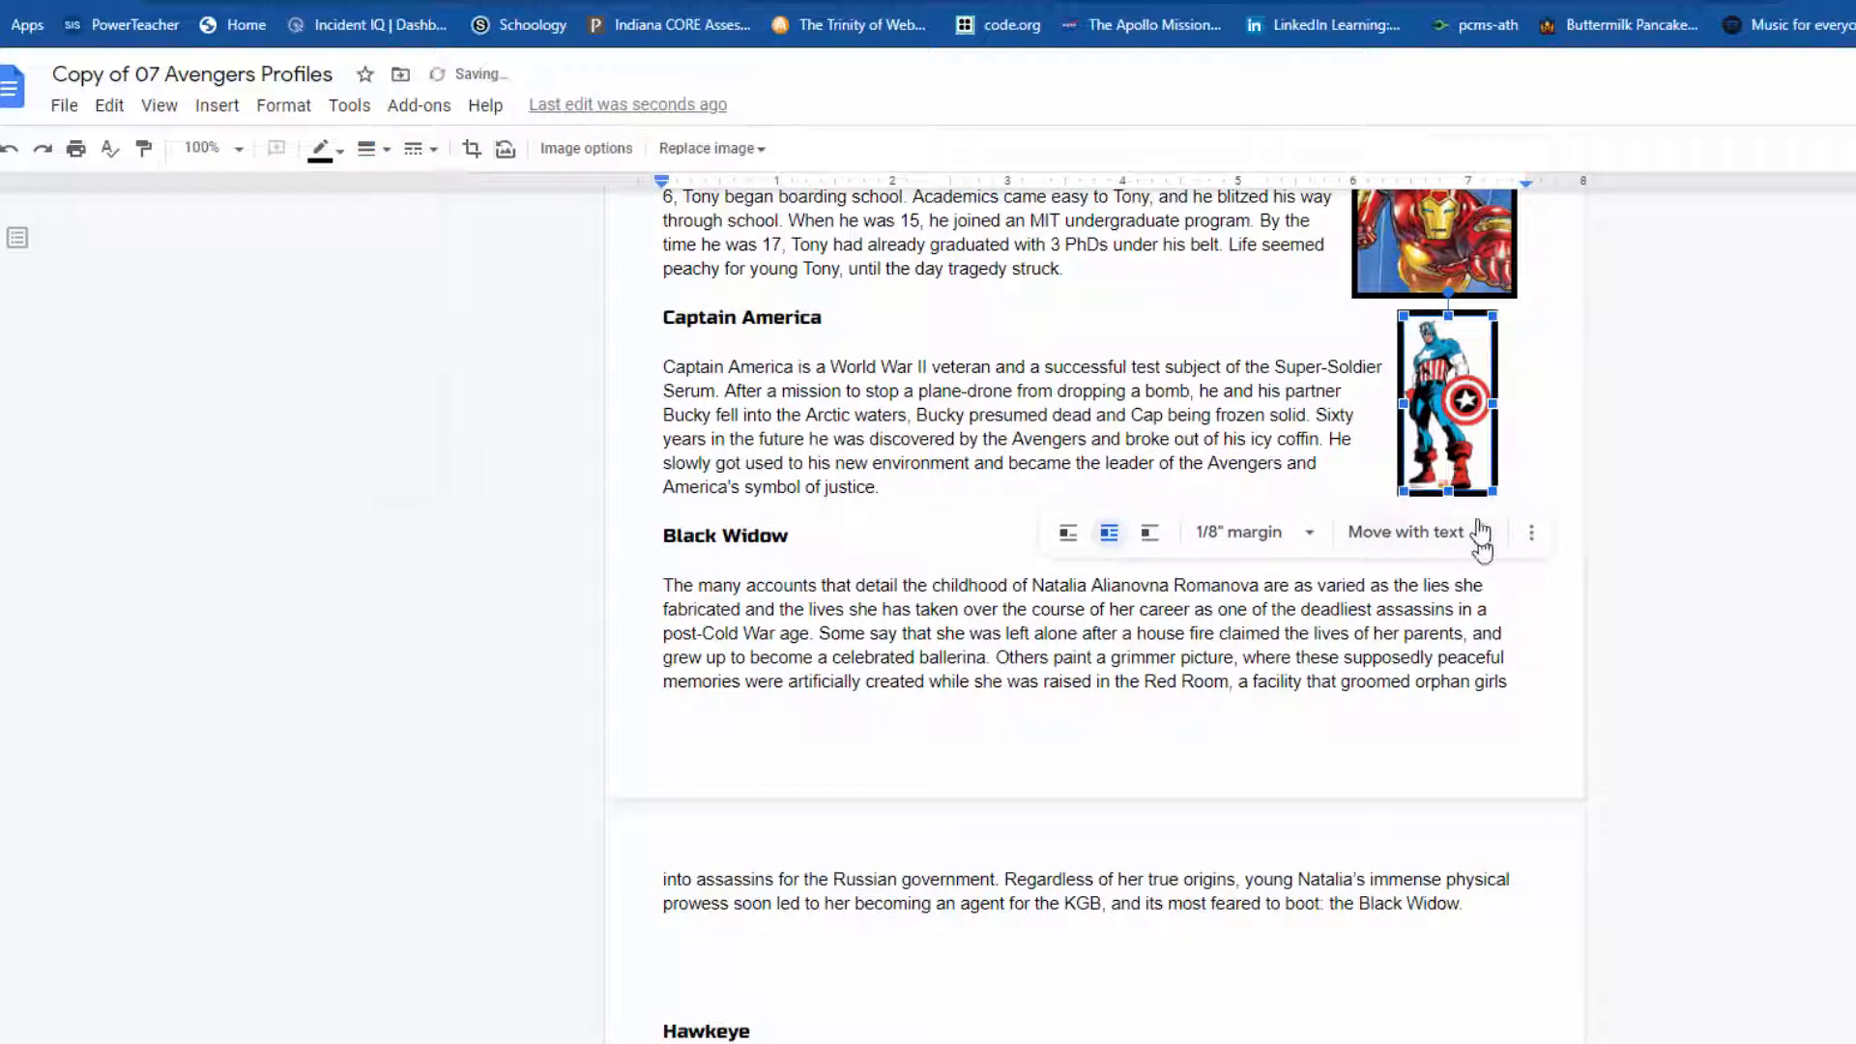
drag(1447, 447, 1478, 486)
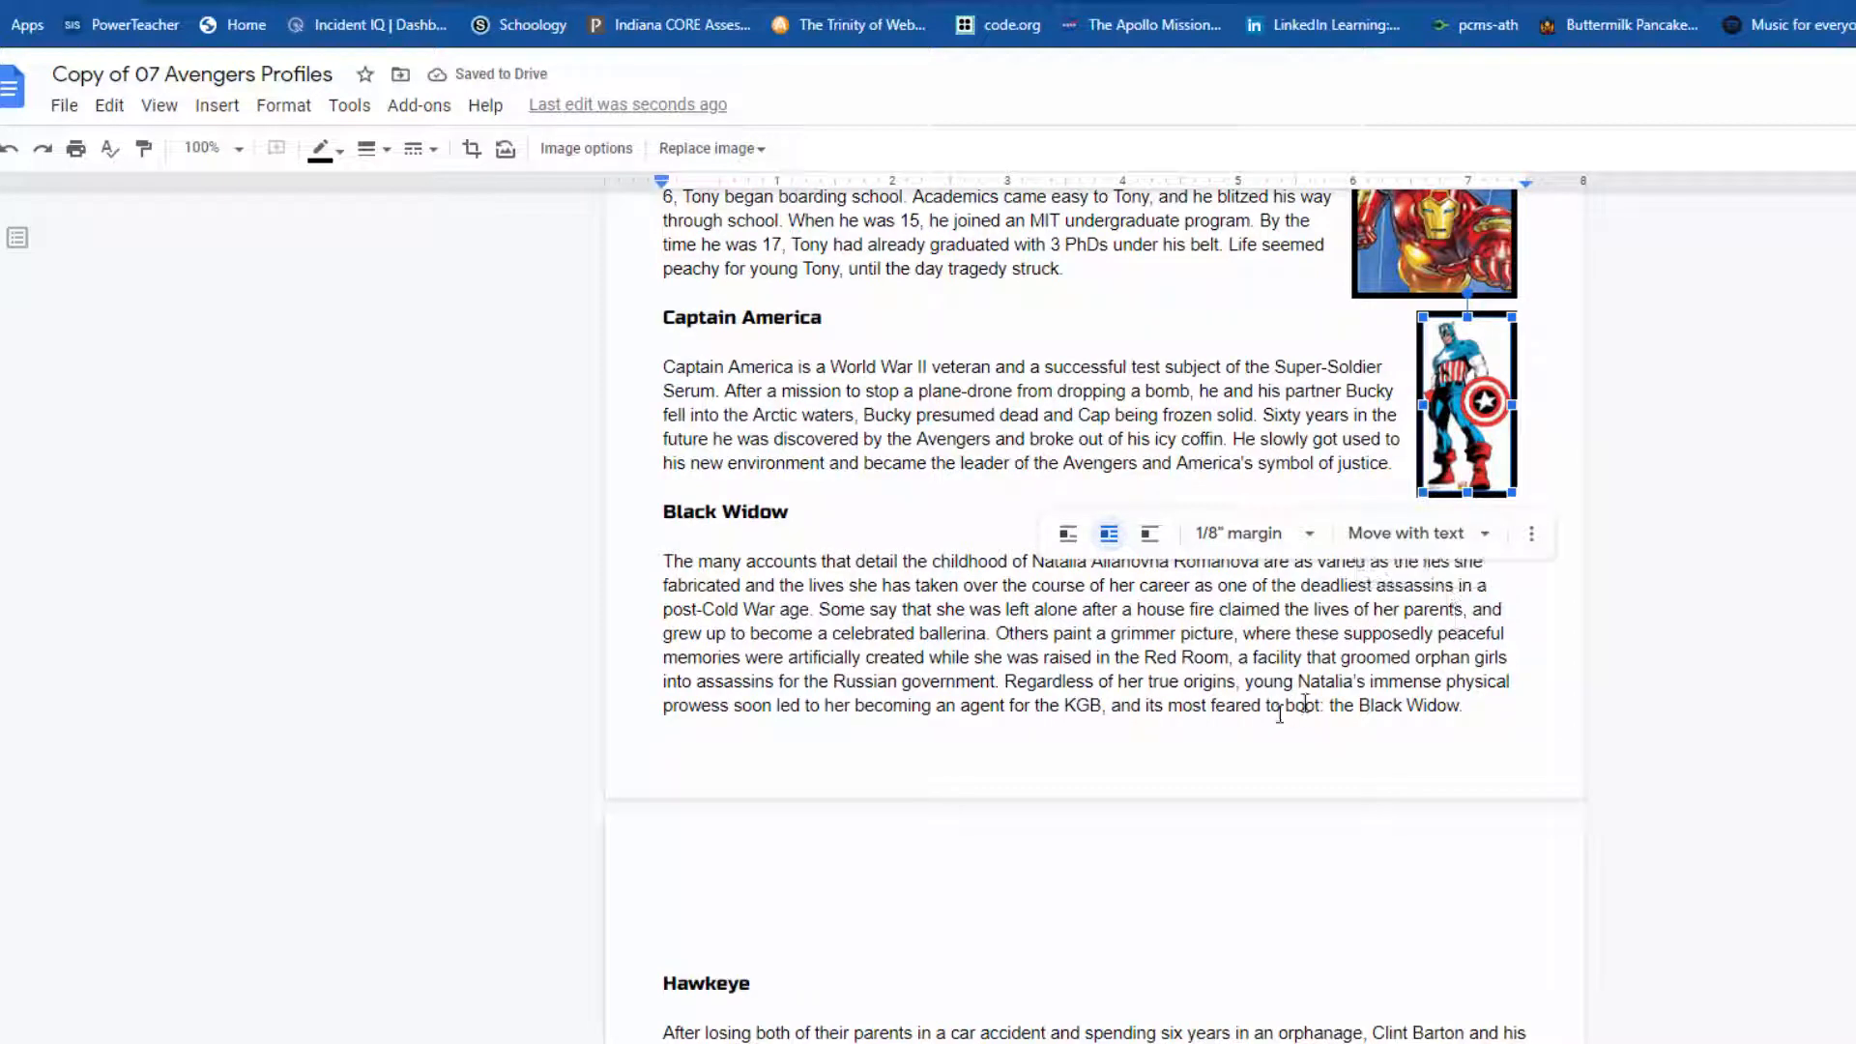
click(1240, 638)
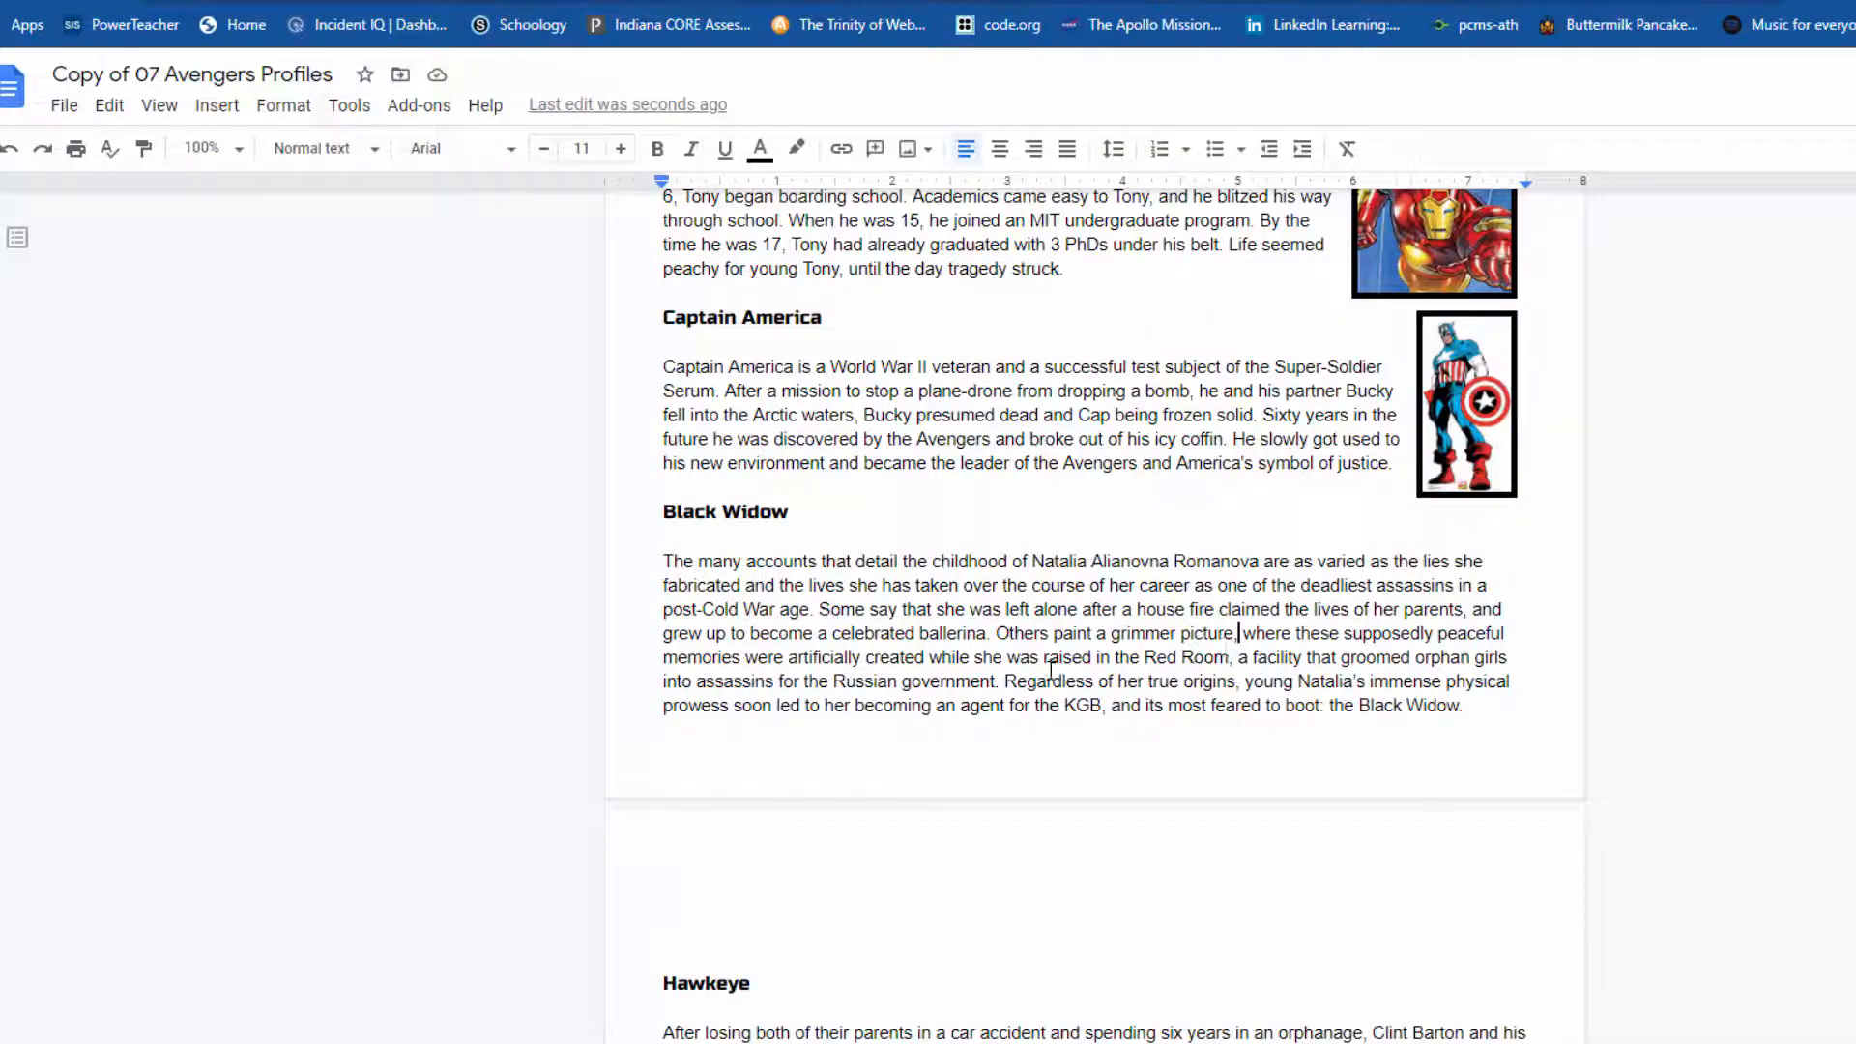
Look over the three bordered images in the document and switch to the docs folder in Drive to browse its files
scroll(1122, 628, up, 7)
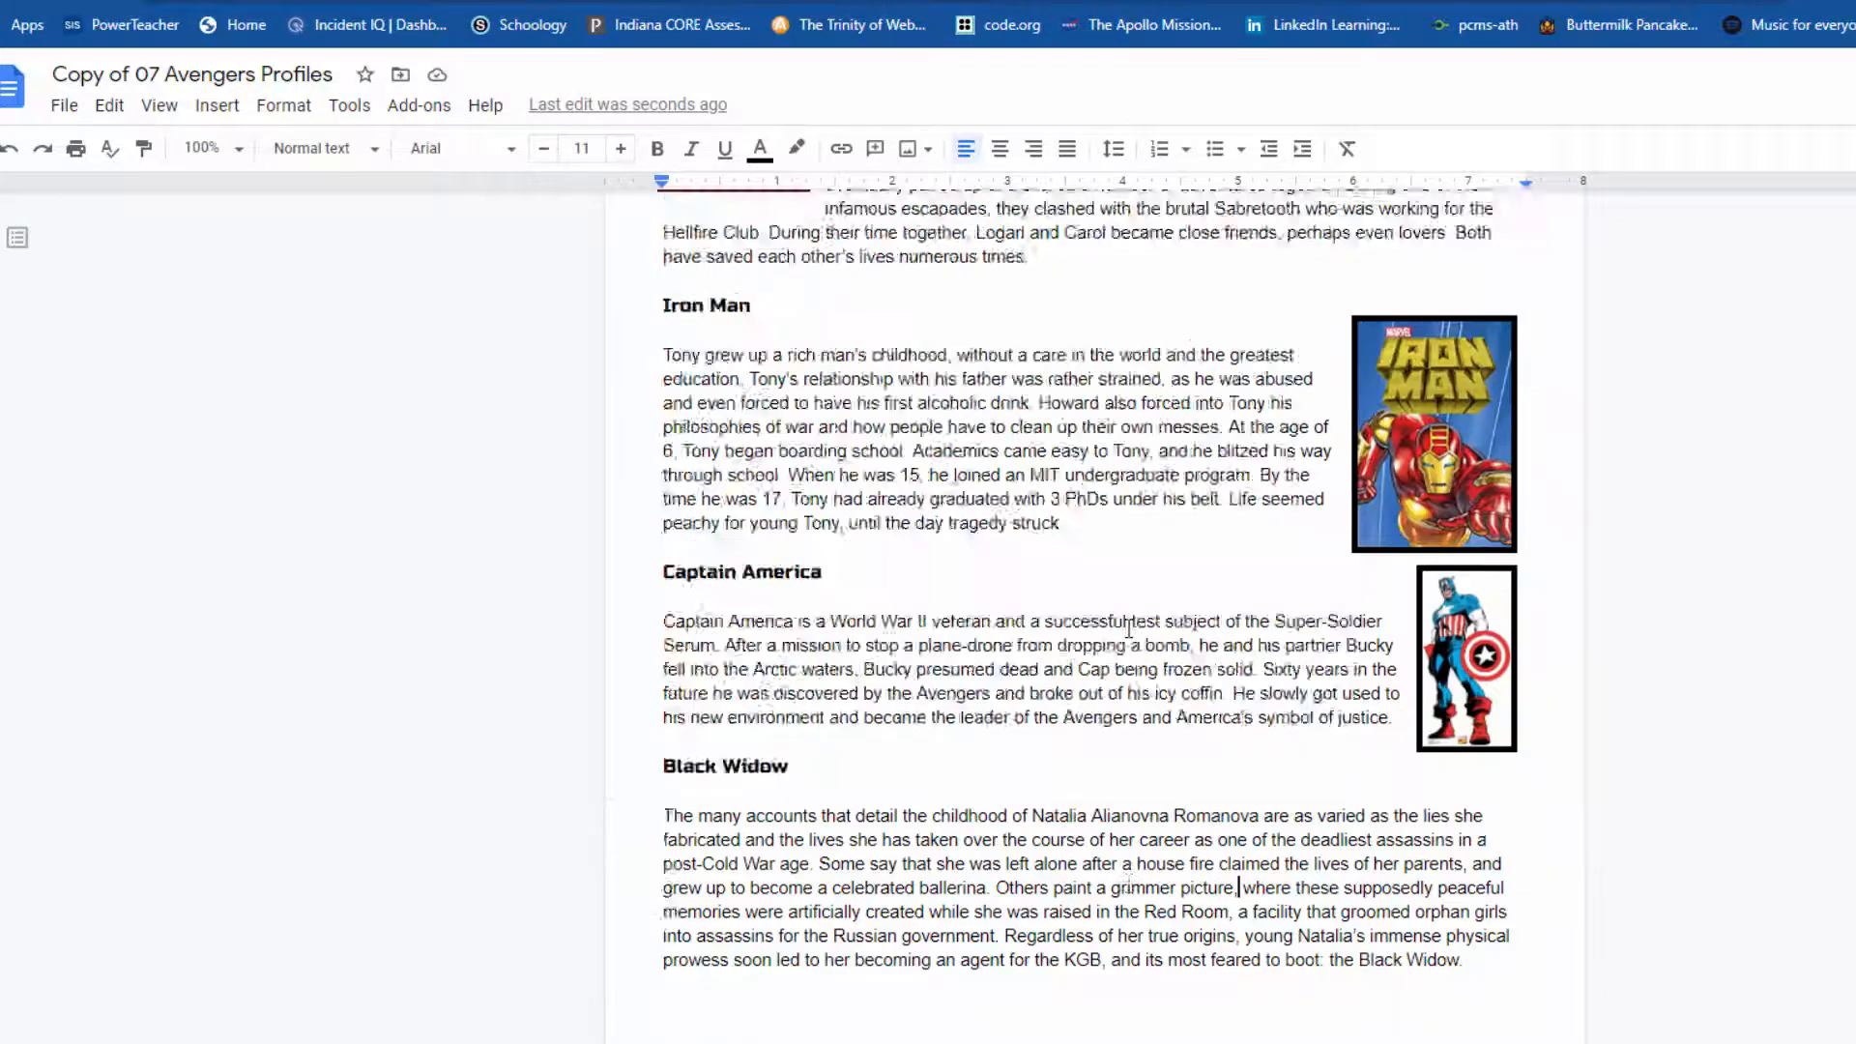
scroll(1129, 629, down, 5)
scroll(1121, 628, up, 4)
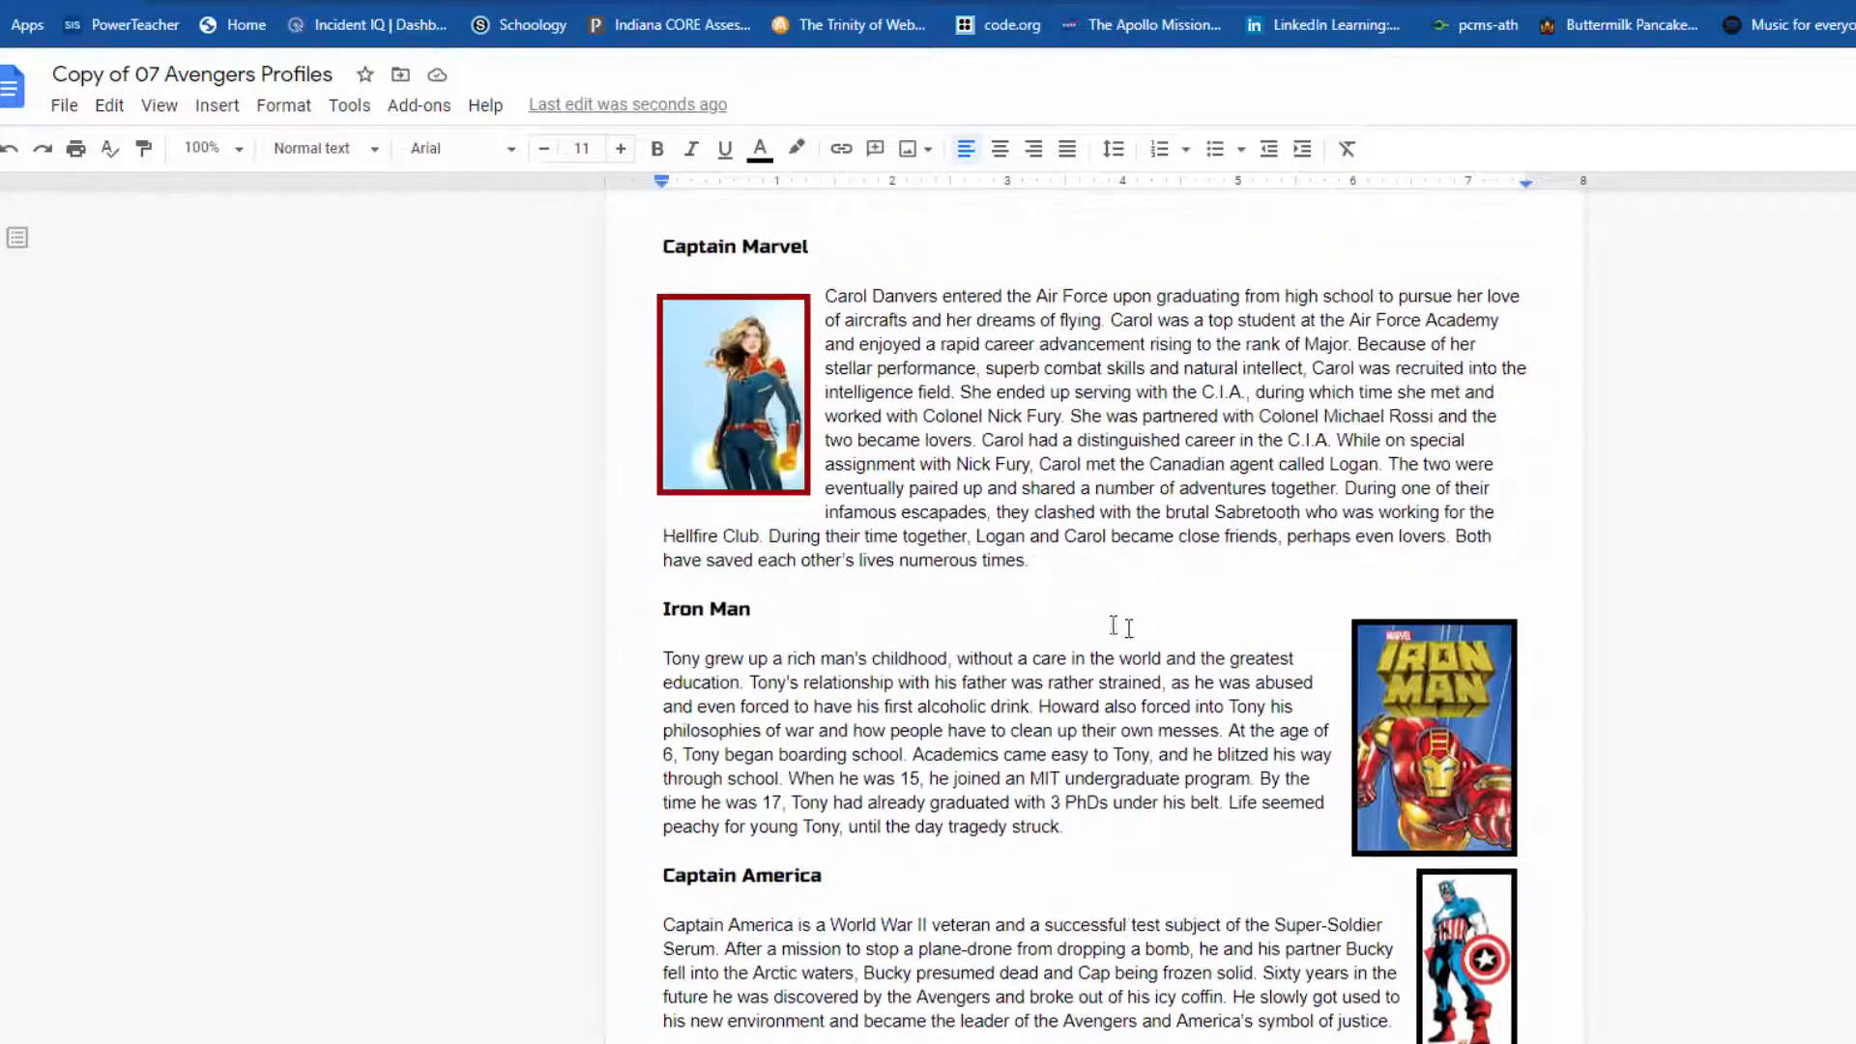
scroll(1336, 761, down, 4)
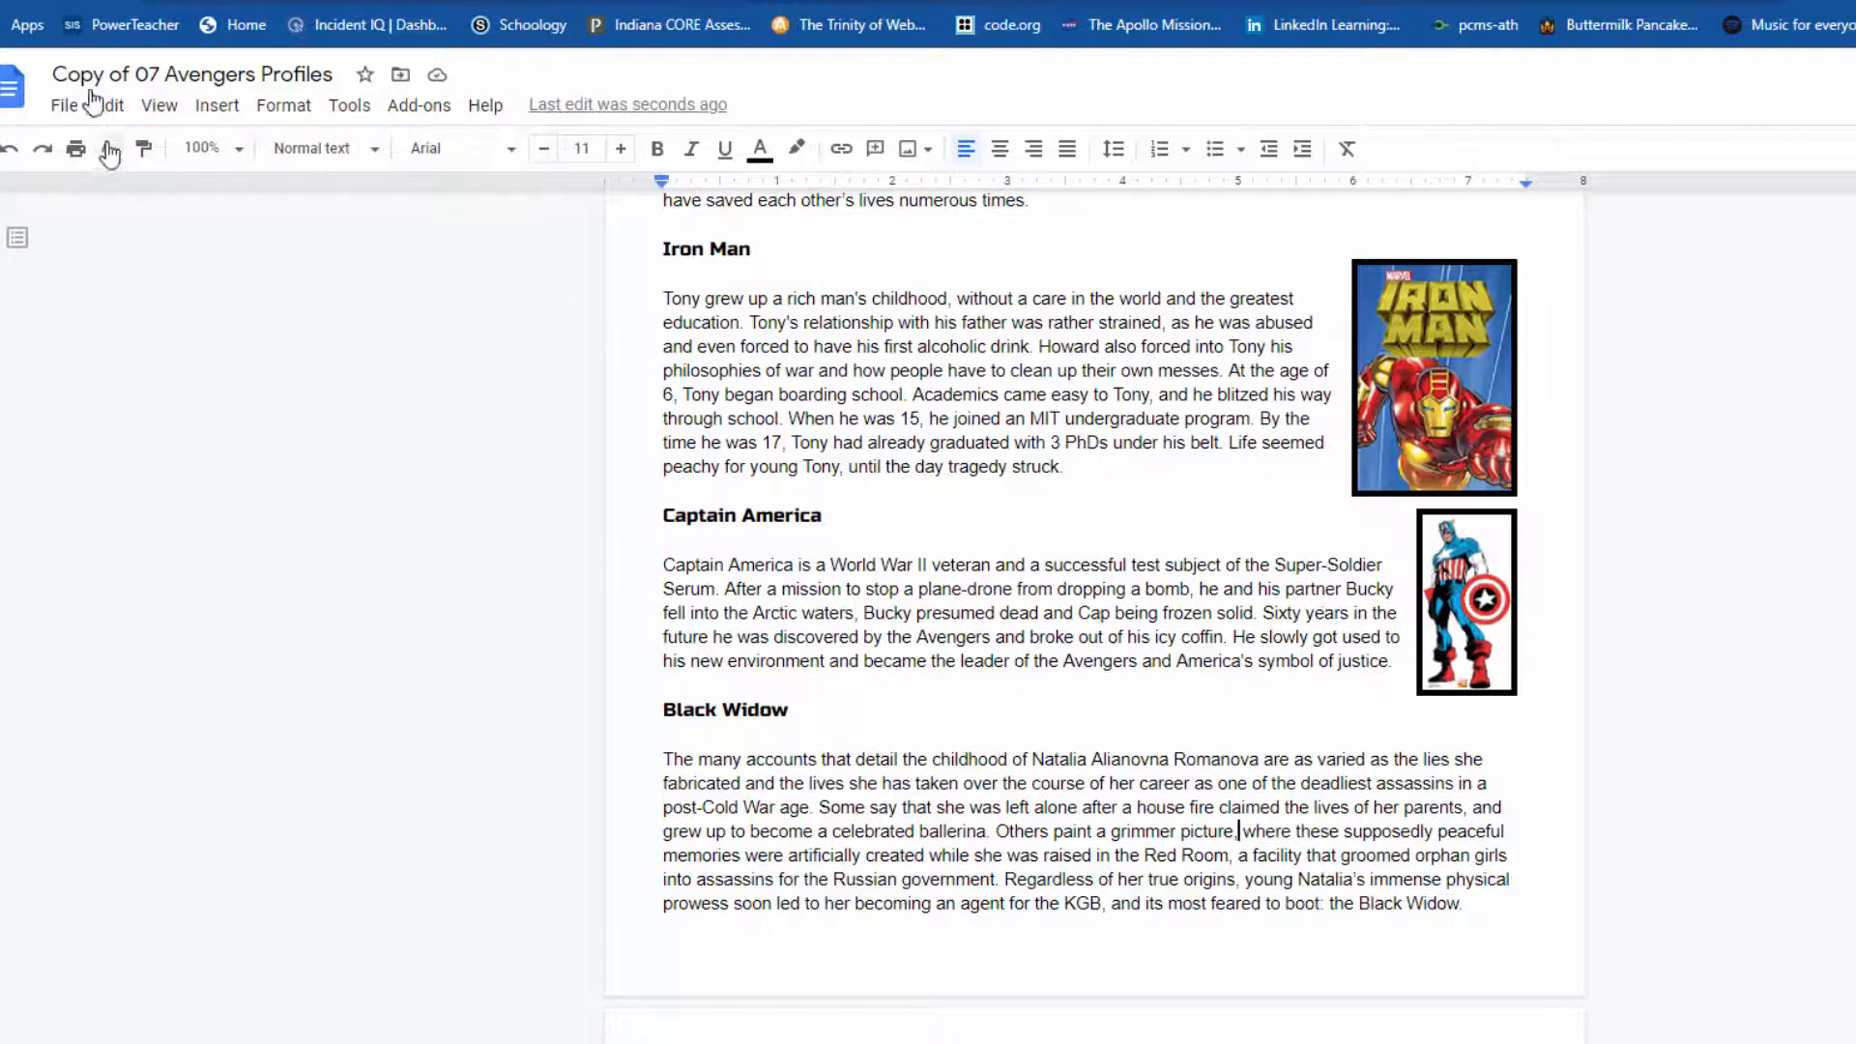
click(82, 2)
scroll(460, 795, down, 2)
scroll(460, 794, down, 2)
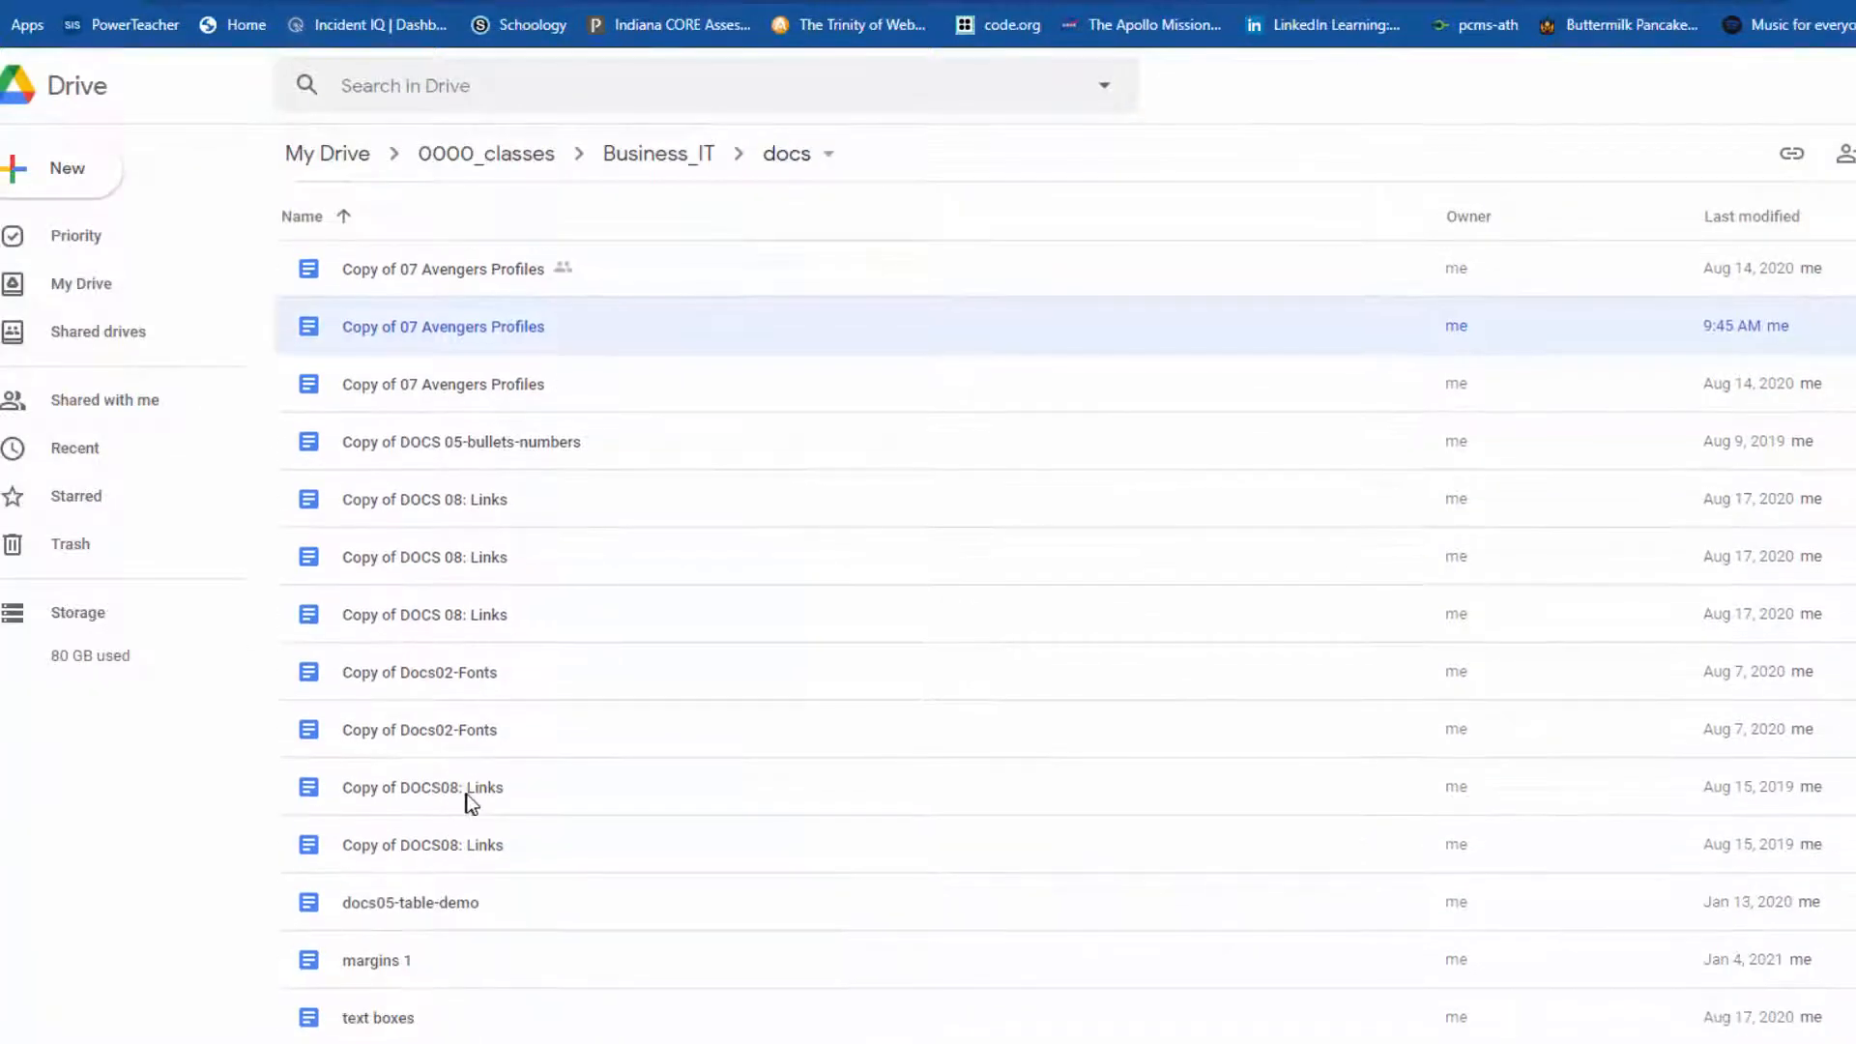
Open the Avengers Profiles Demo document from the docs folder and examine its image placement and borders from Captain Marvel through Thanos
scroll(467, 913, up, 8)
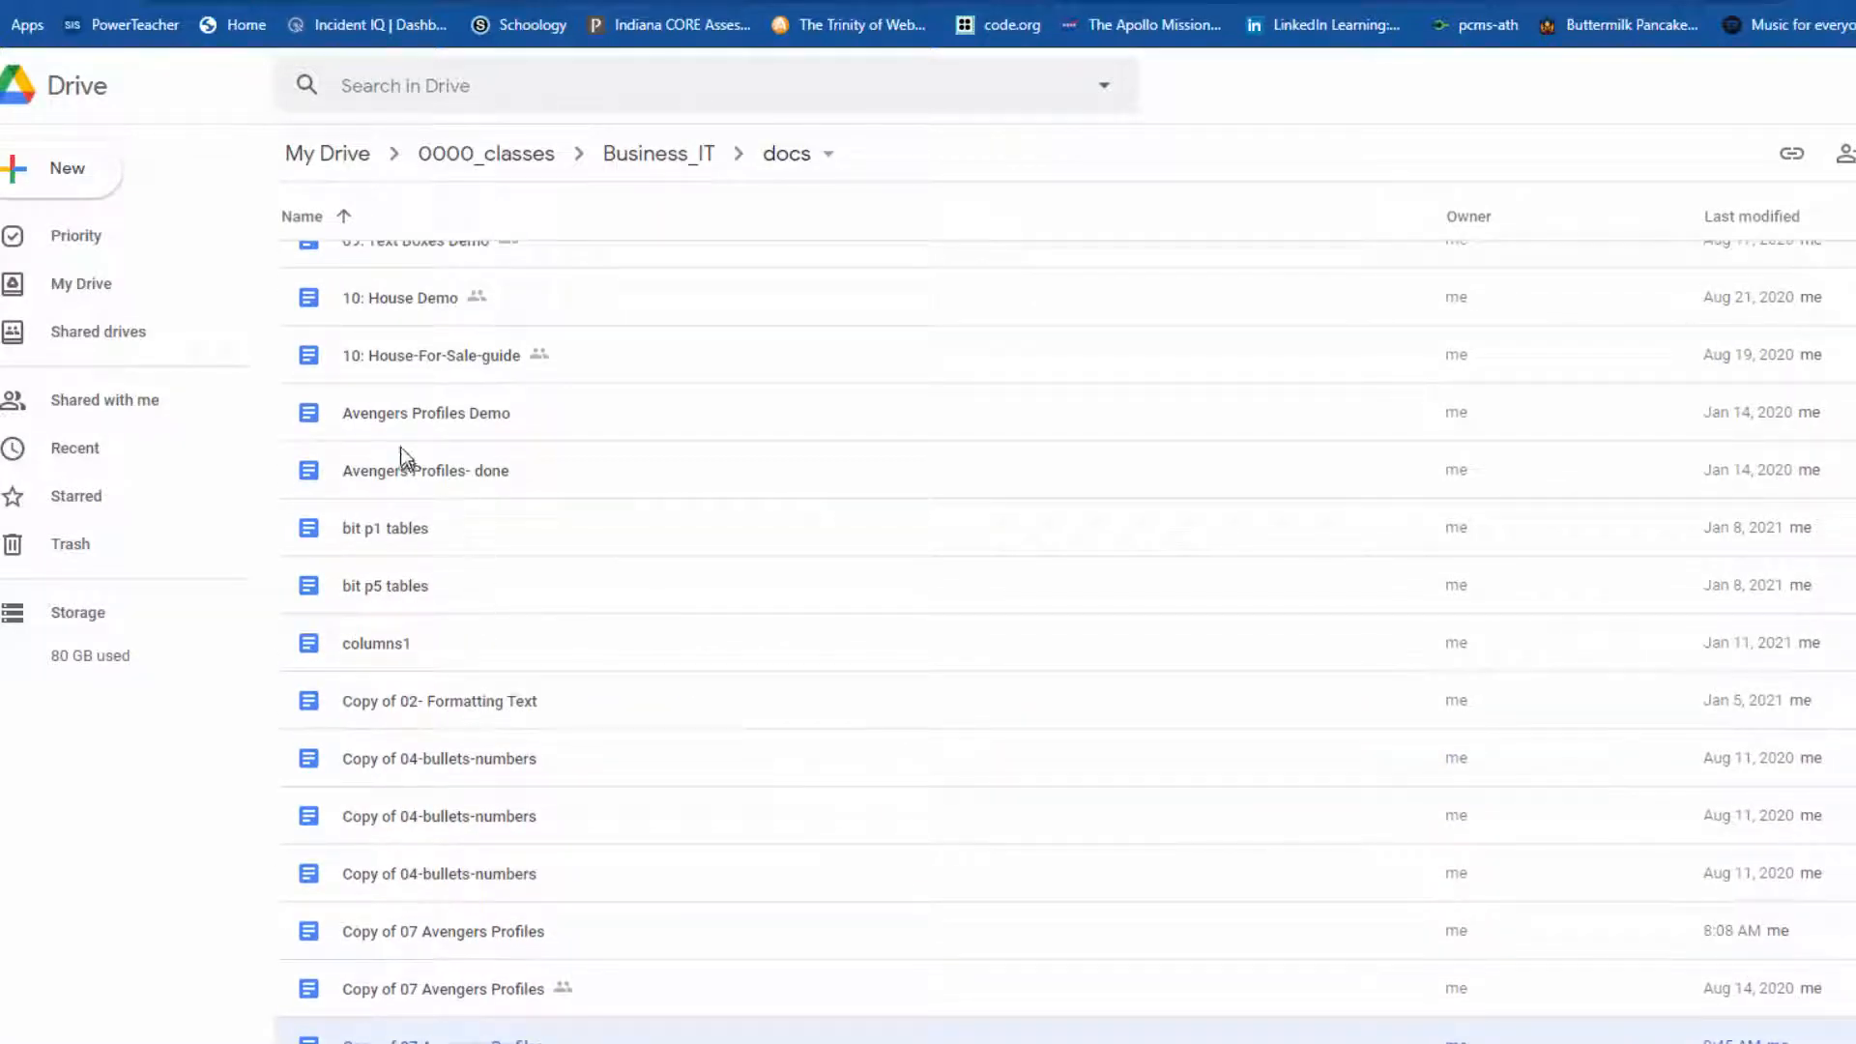
double_click(455, 416)
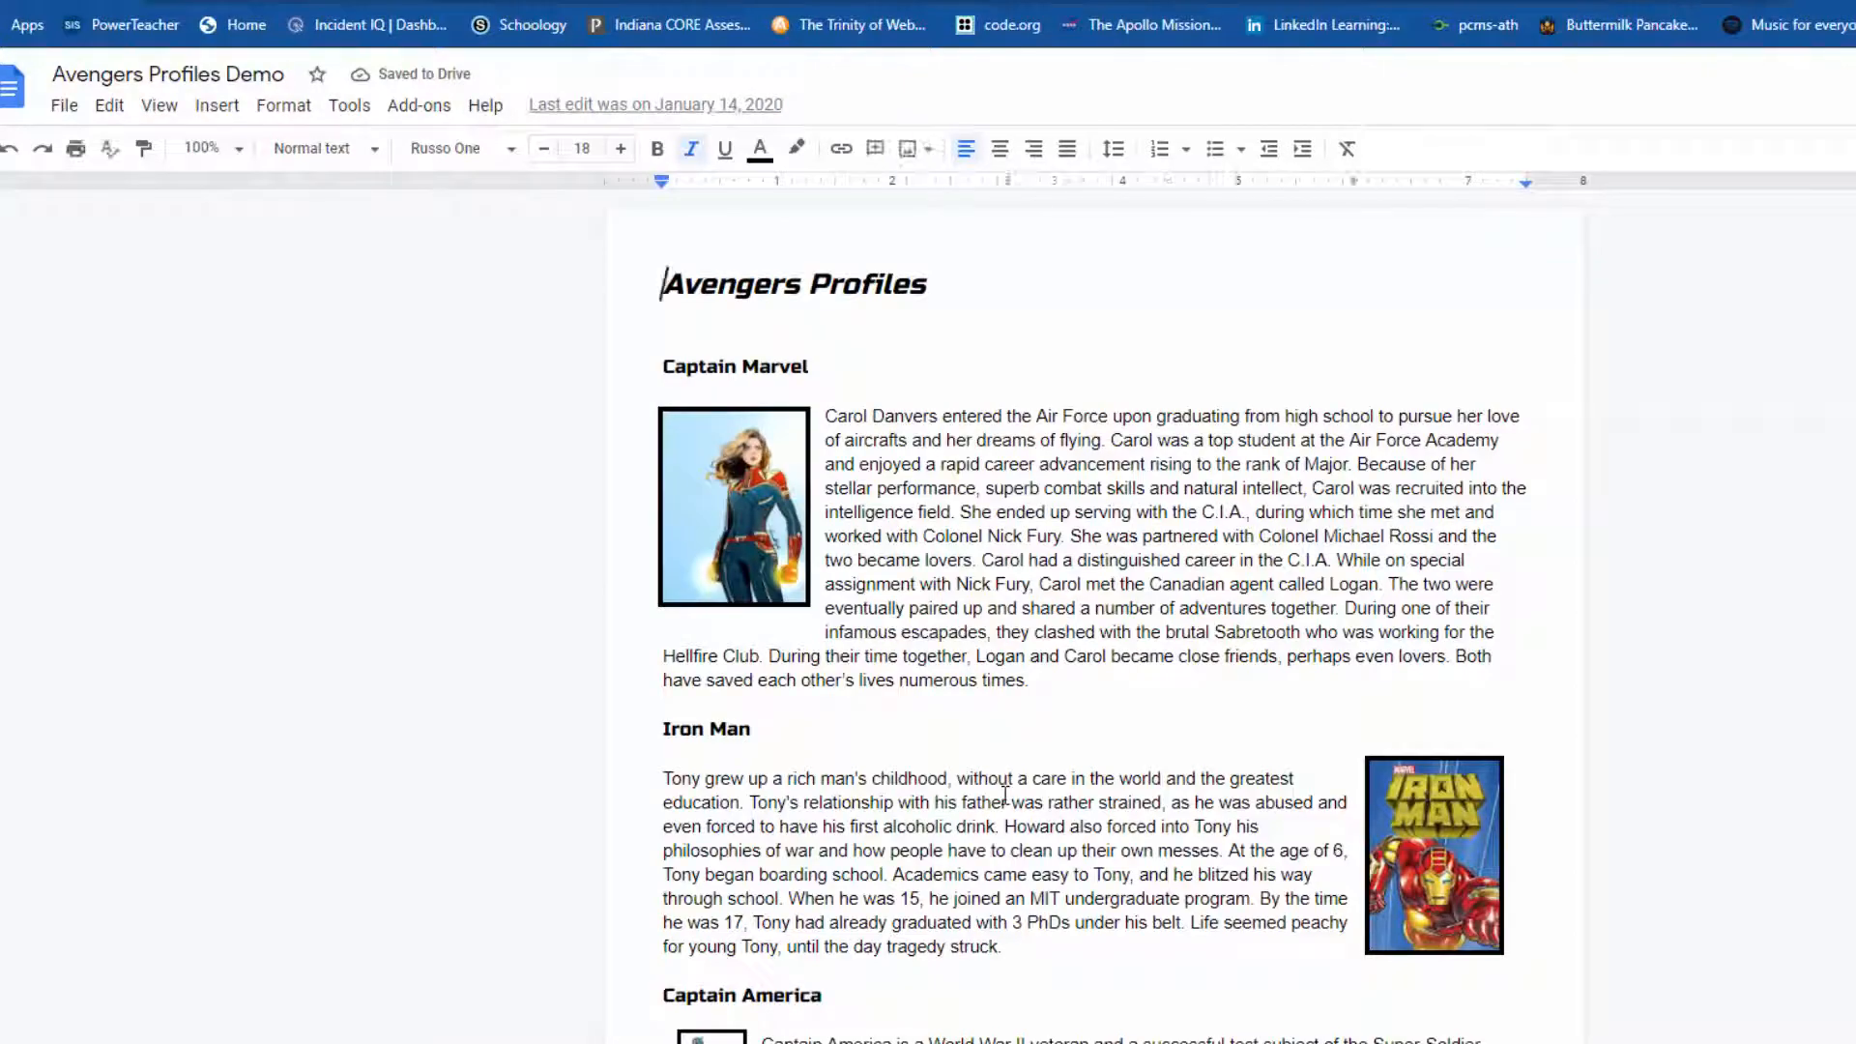
scroll(1005, 795, down, 4)
scroll(1005, 794, up, 4)
scroll(1005, 794, down, 5)
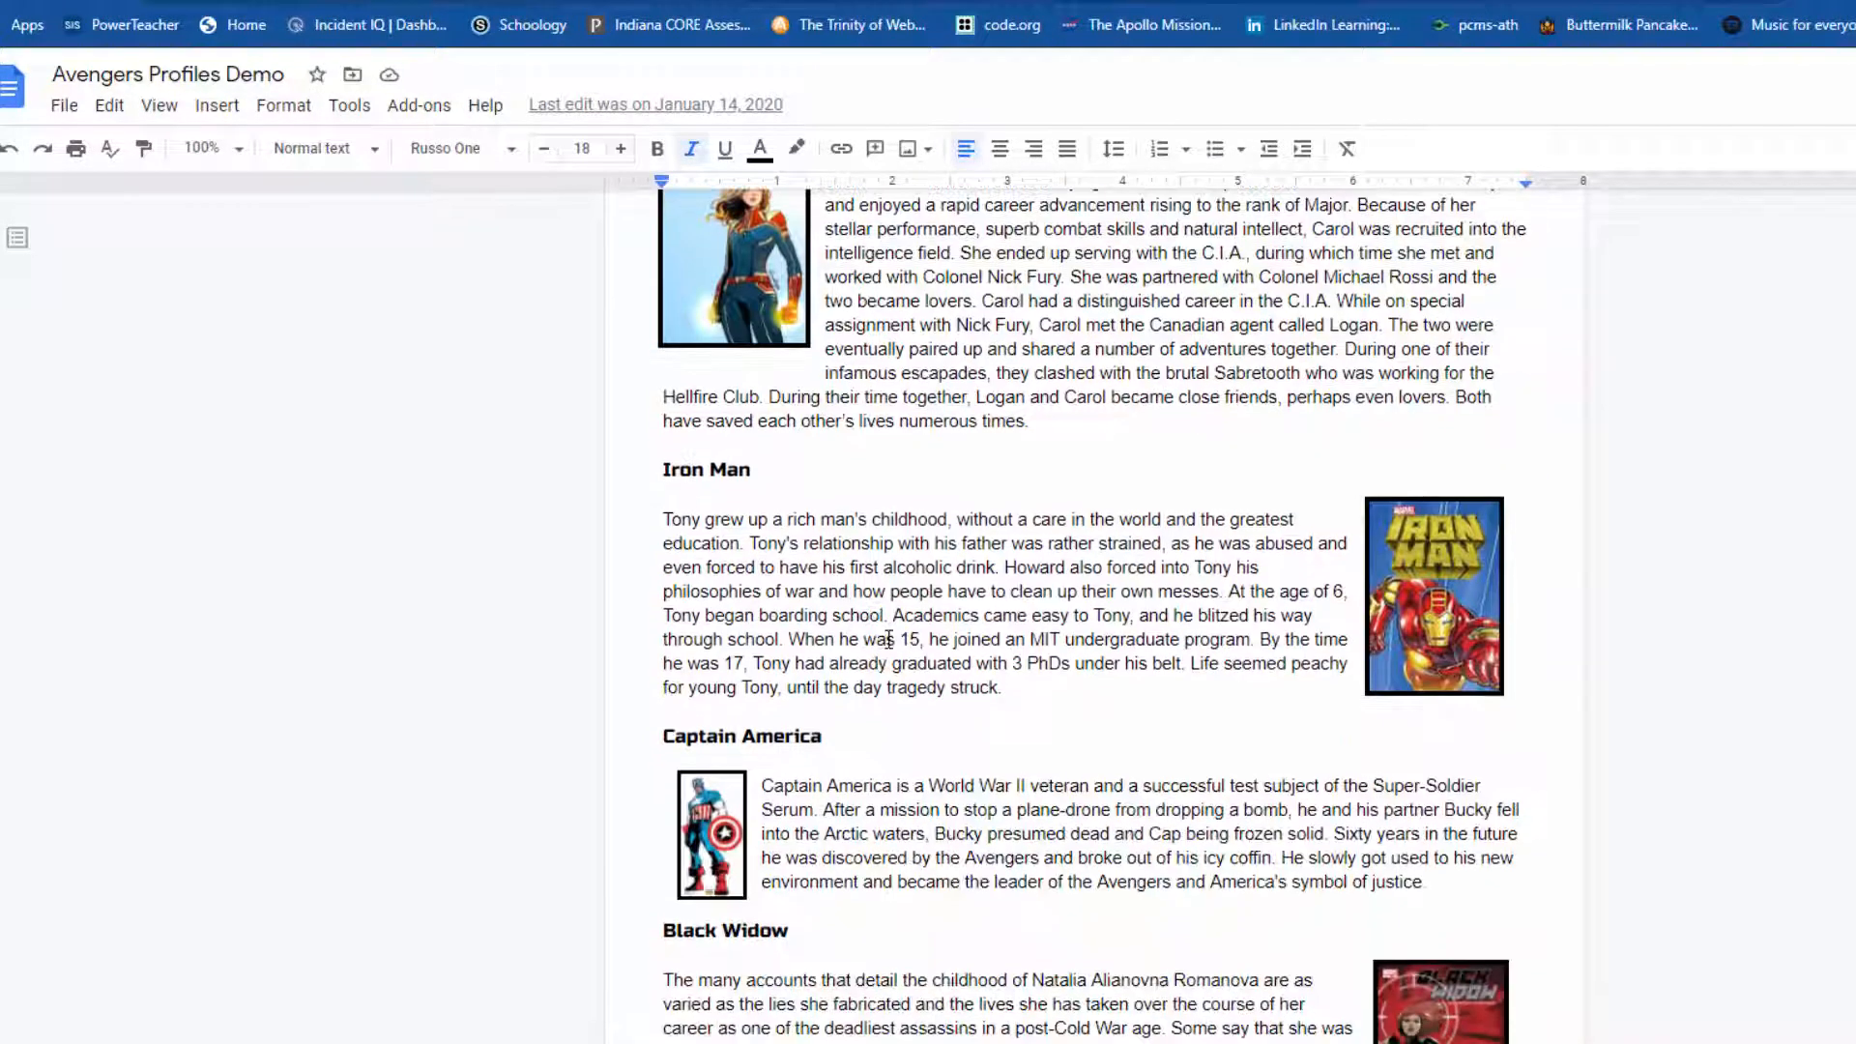
scroll(889, 641, down, 3)
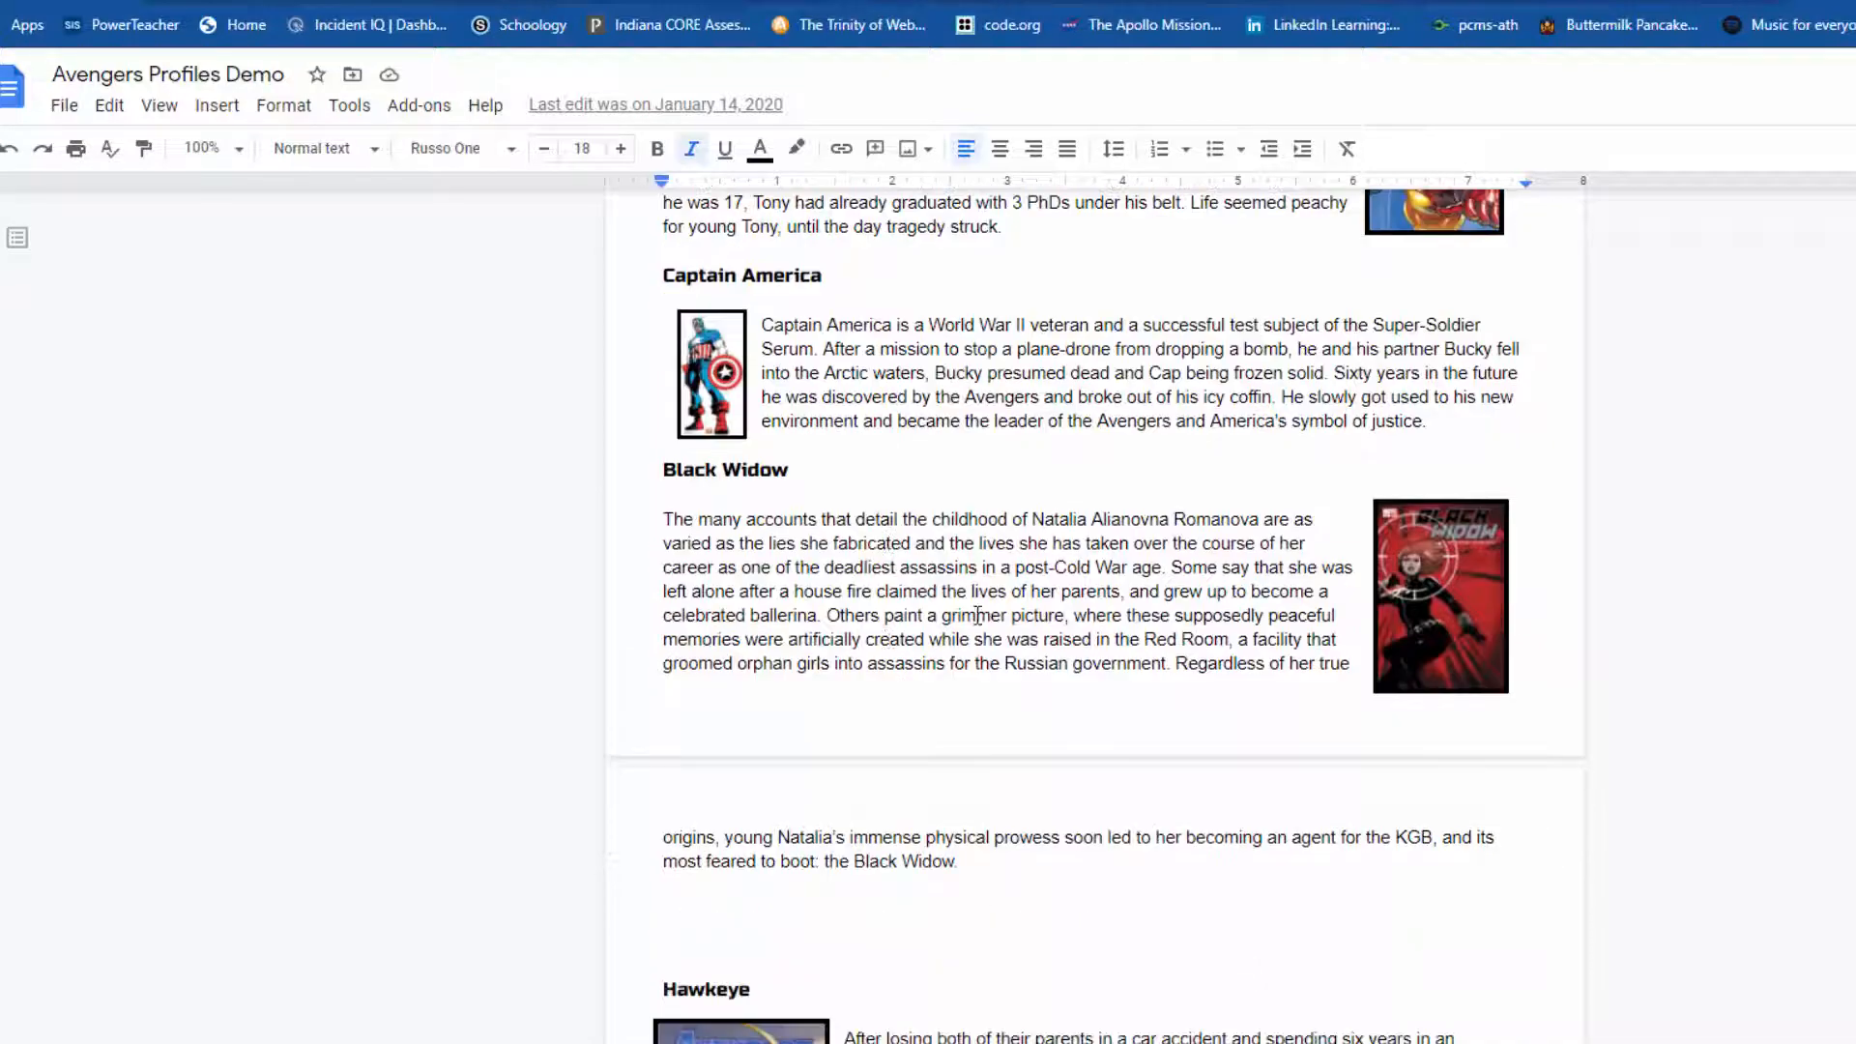
scroll(979, 616, down, 3)
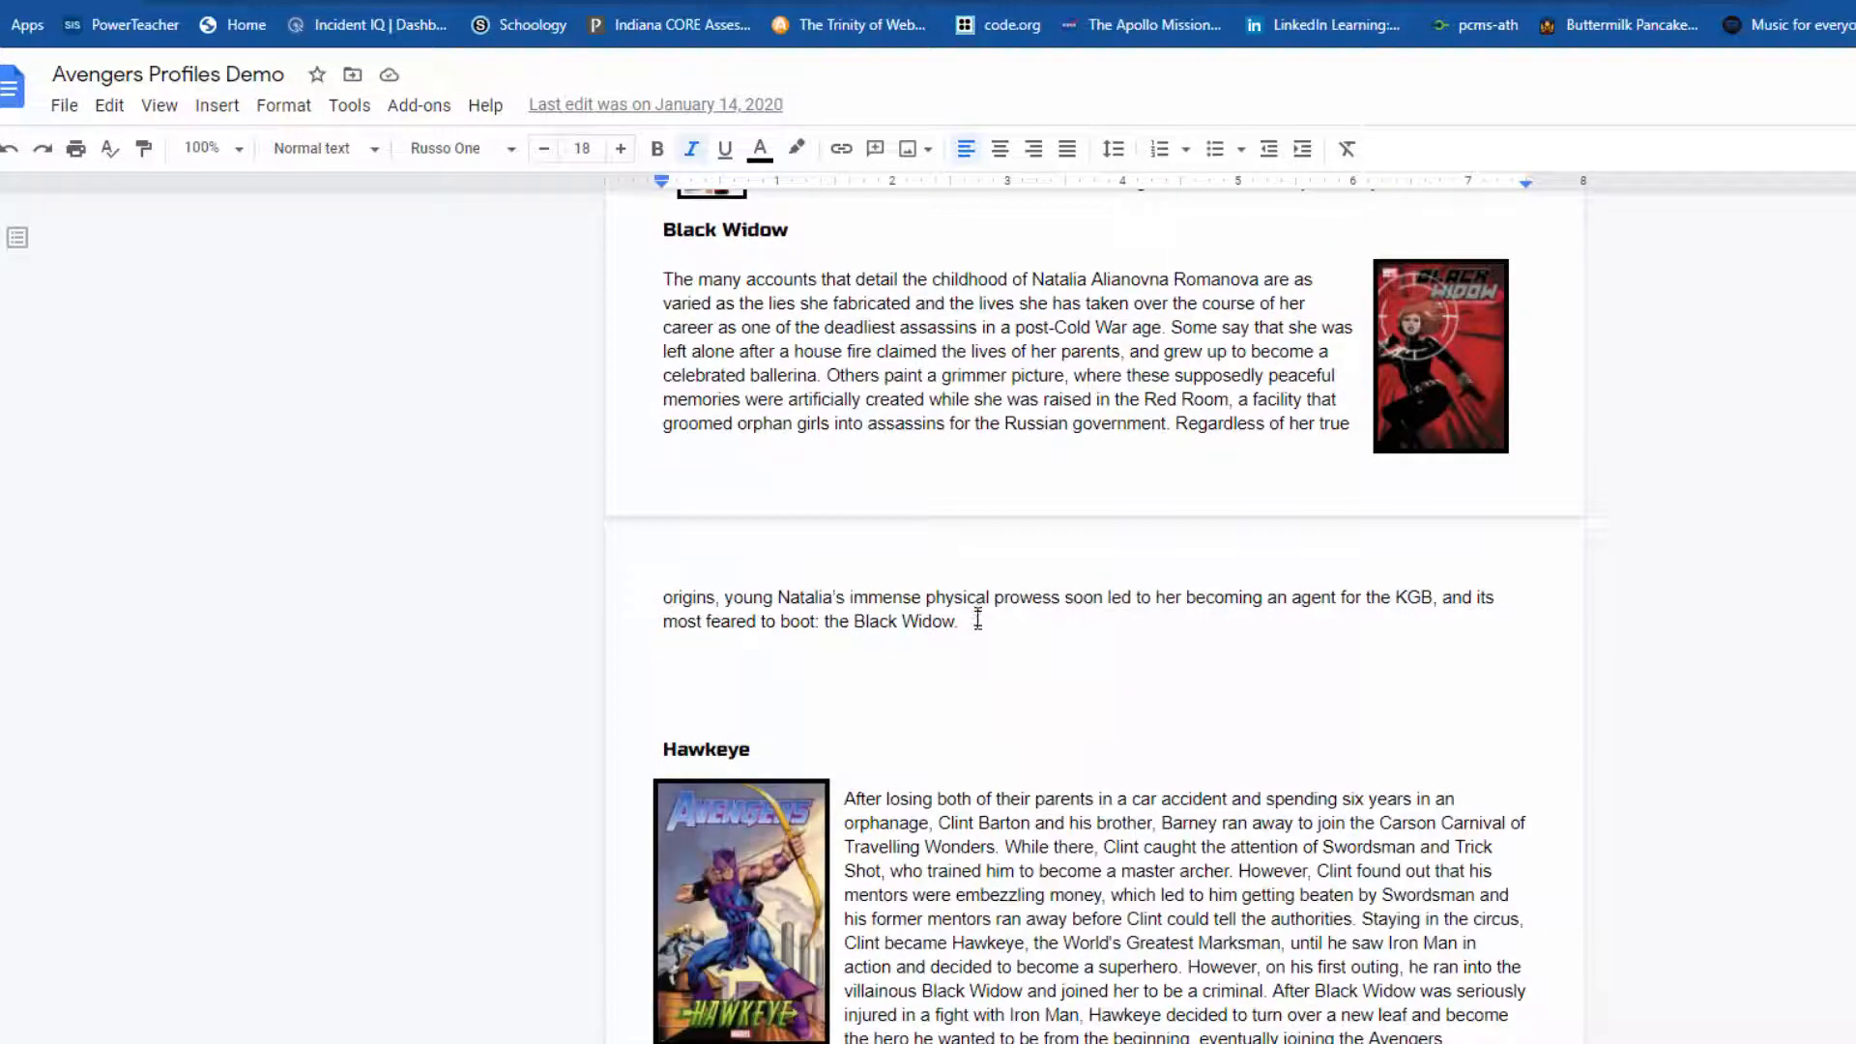
scroll(978, 618, down, 2)
scroll(977, 626, up, 2)
scroll(1028, 672, down, 7)
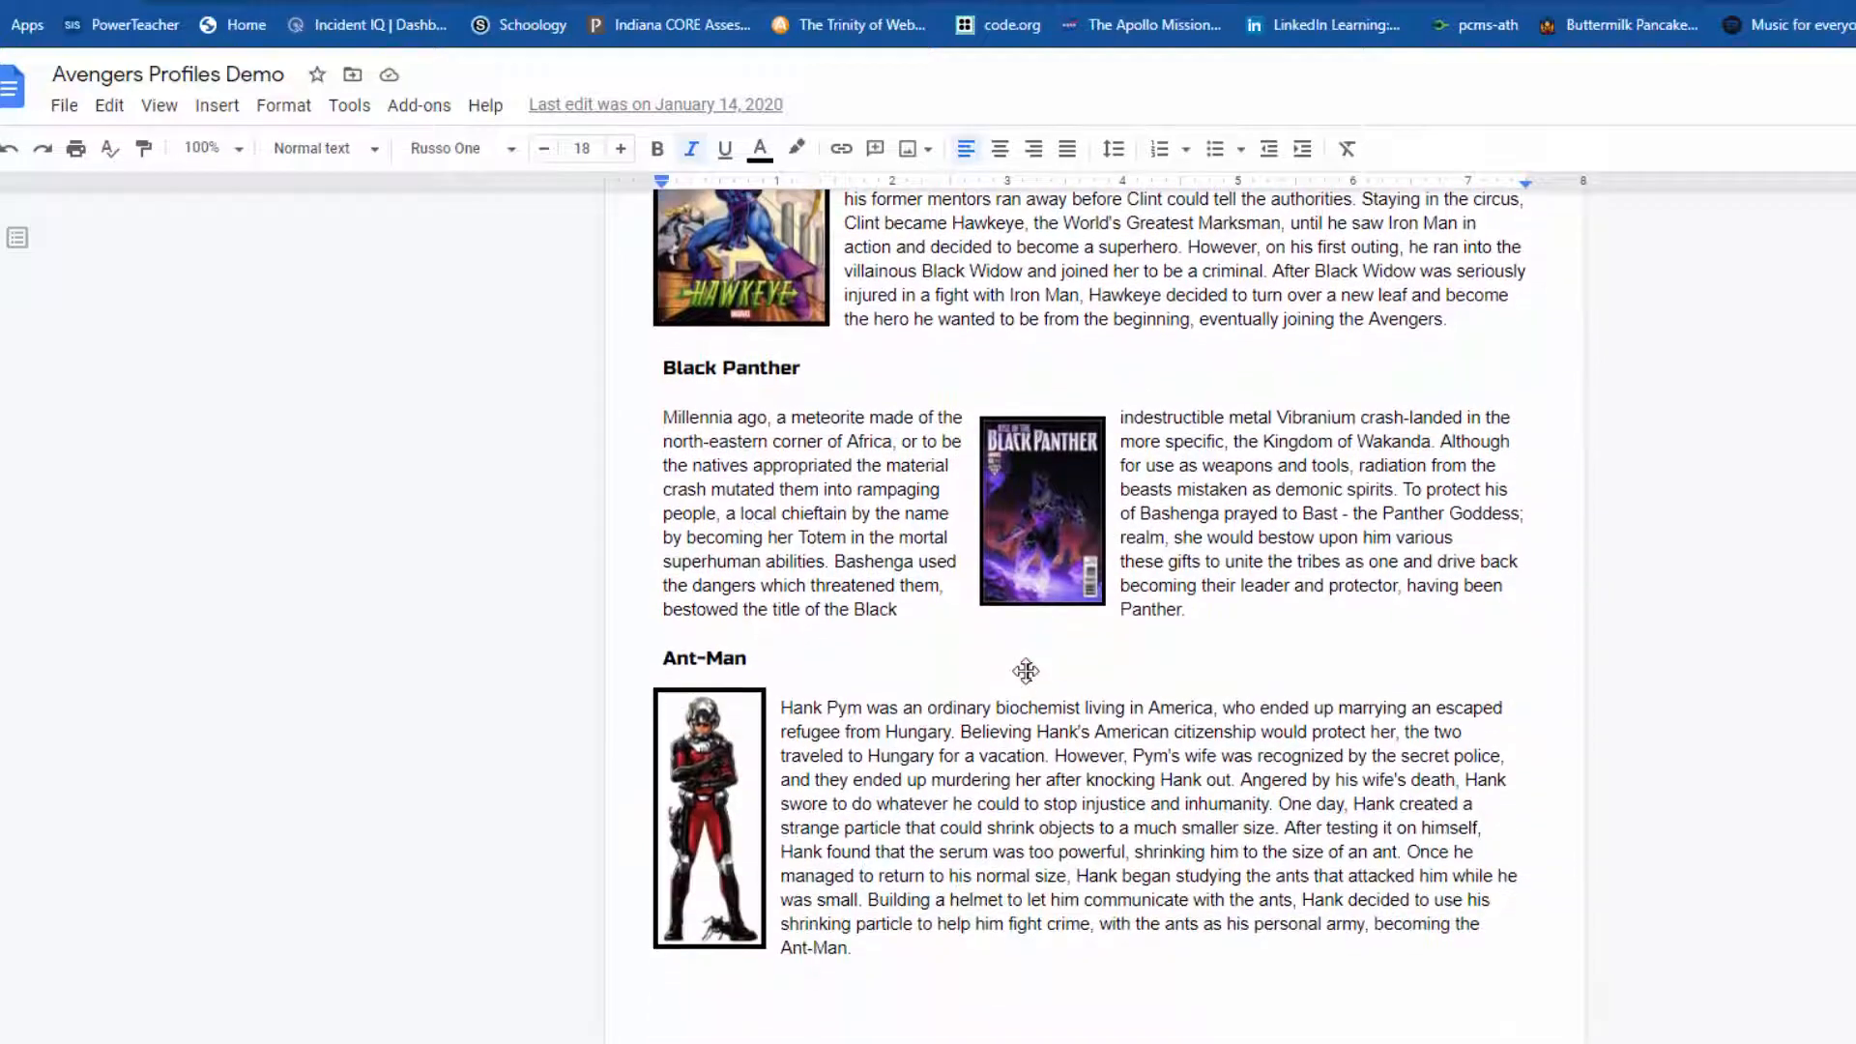
scroll(1027, 670, down, 6)
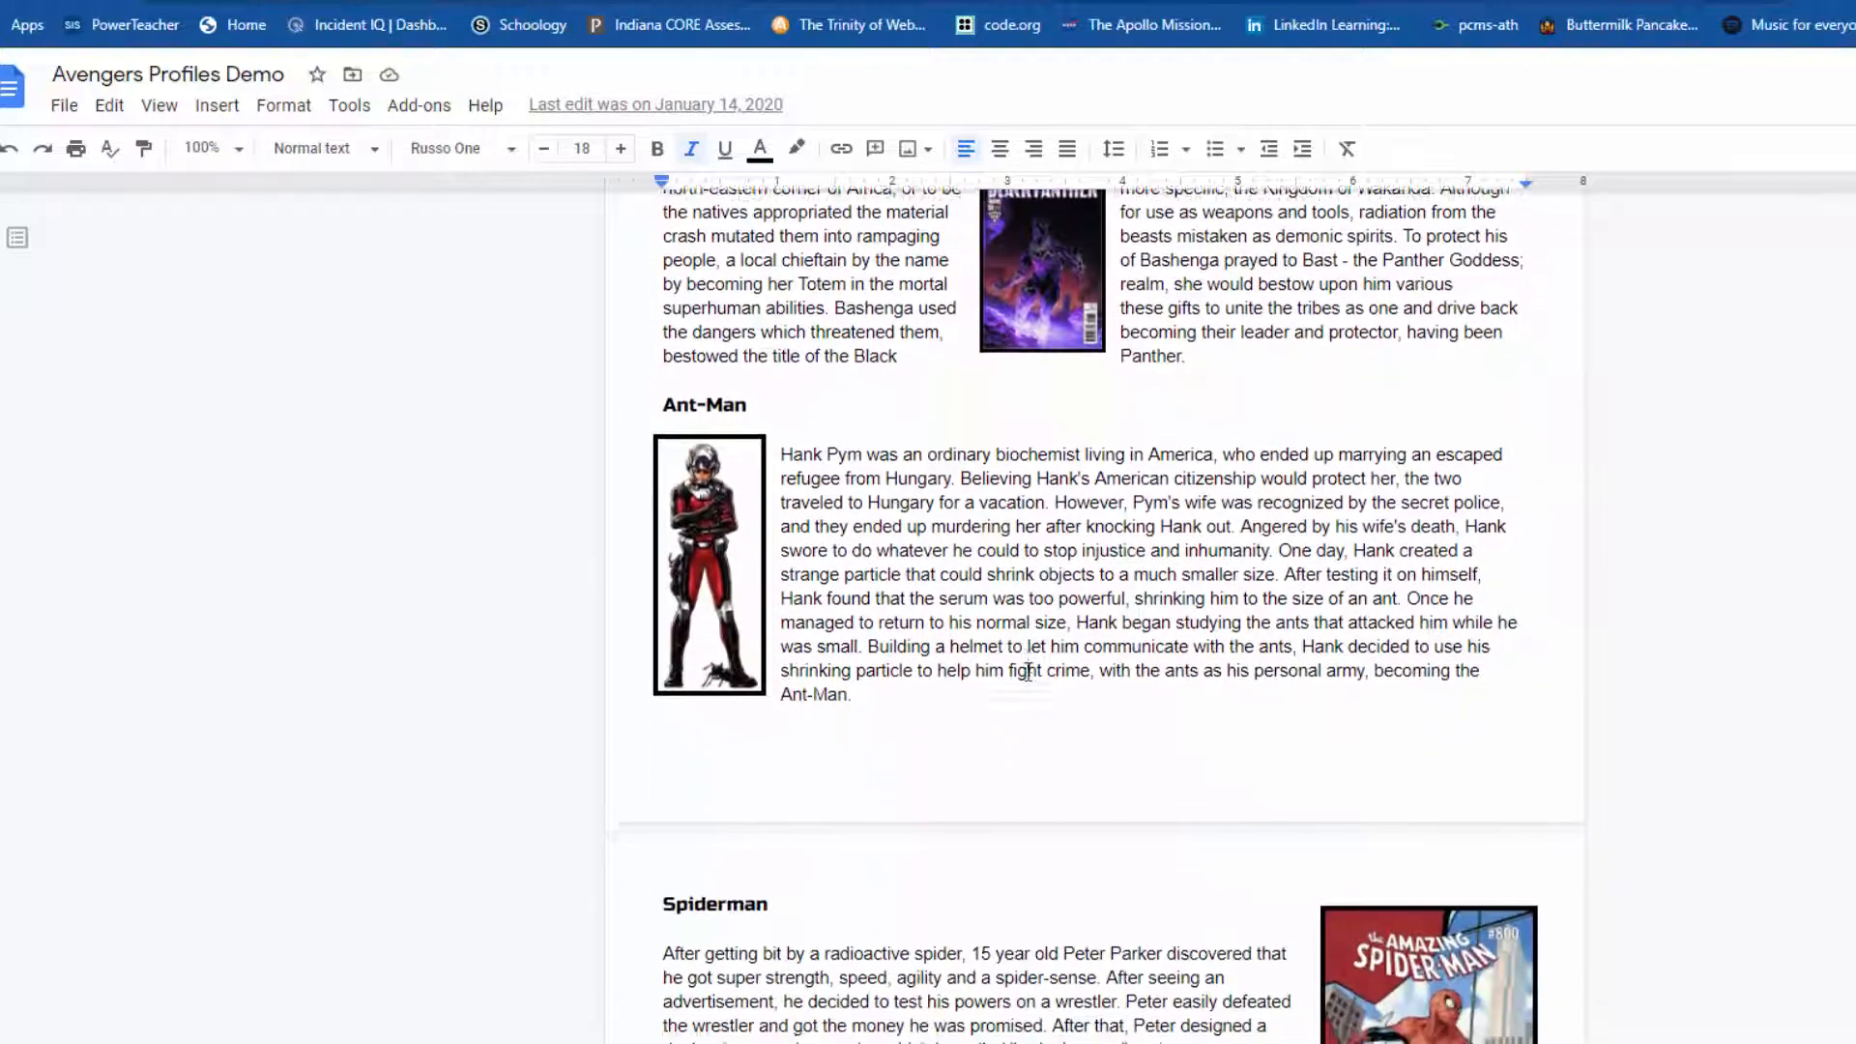
scroll(1028, 671, down, 6)
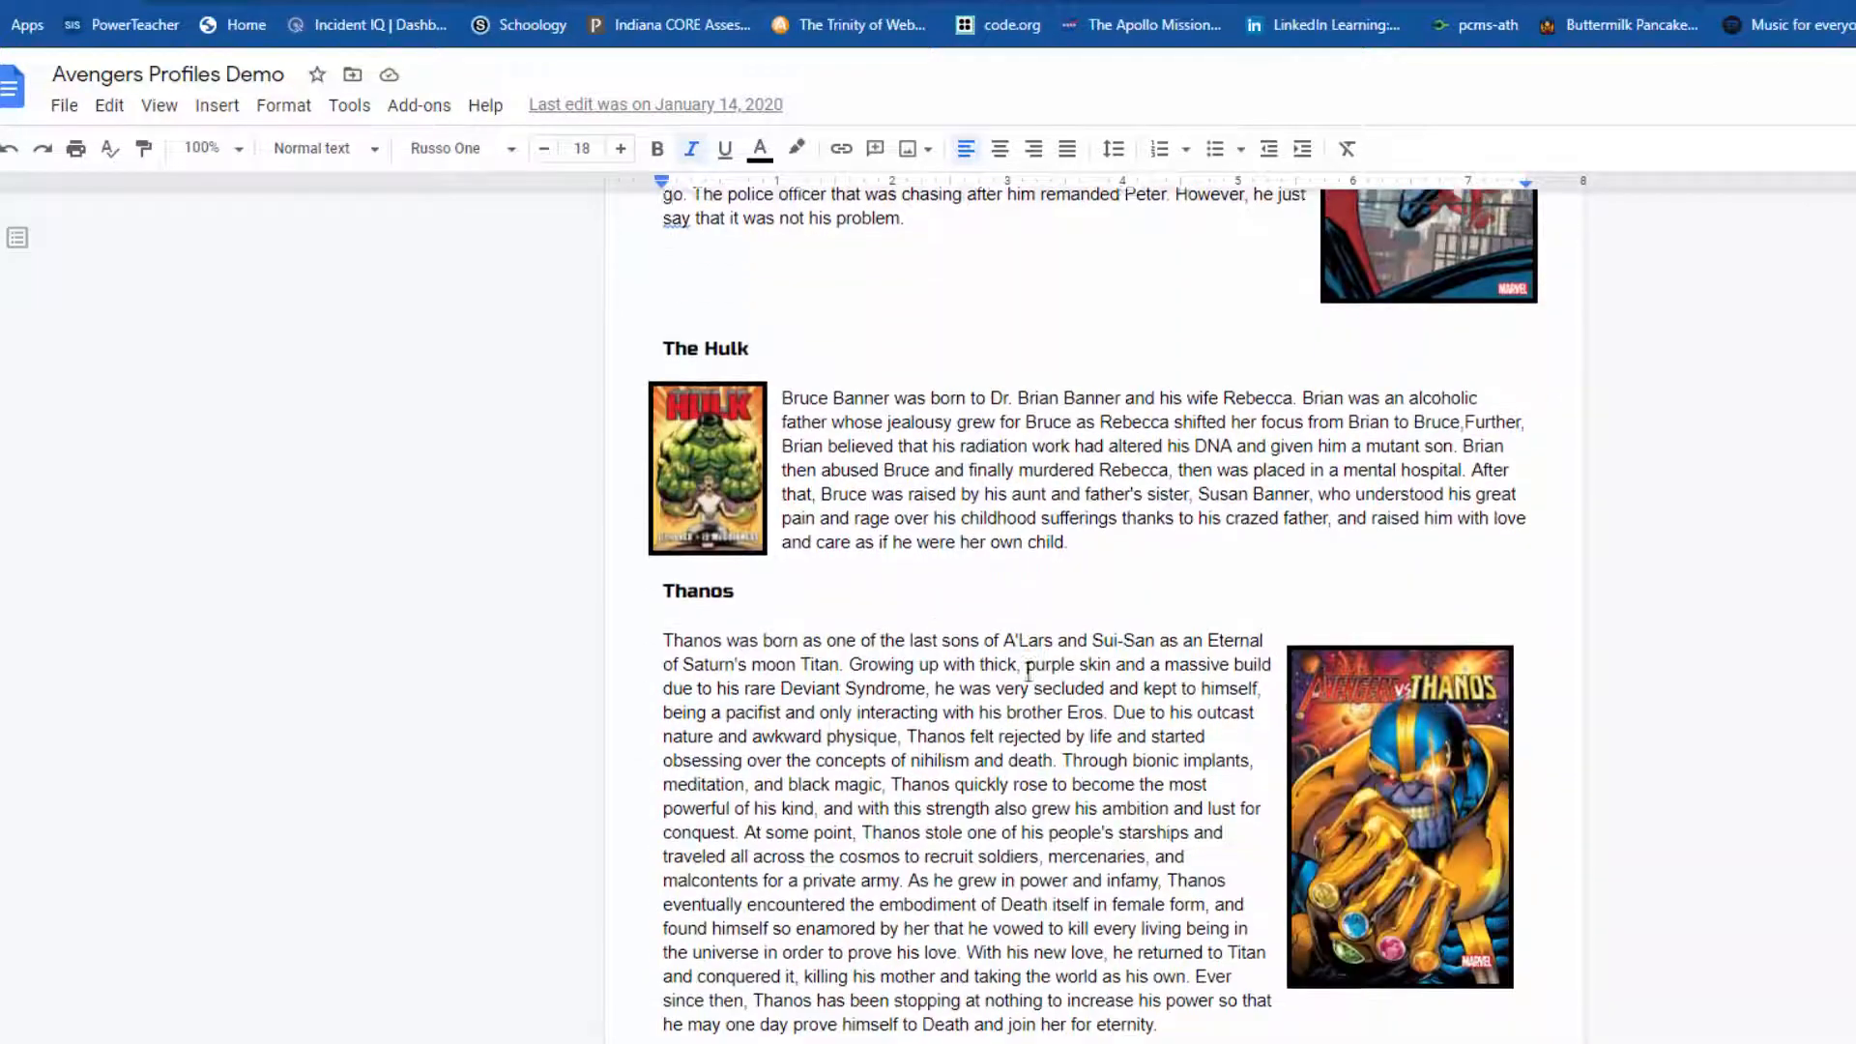
scroll(1027, 671, down, 1)
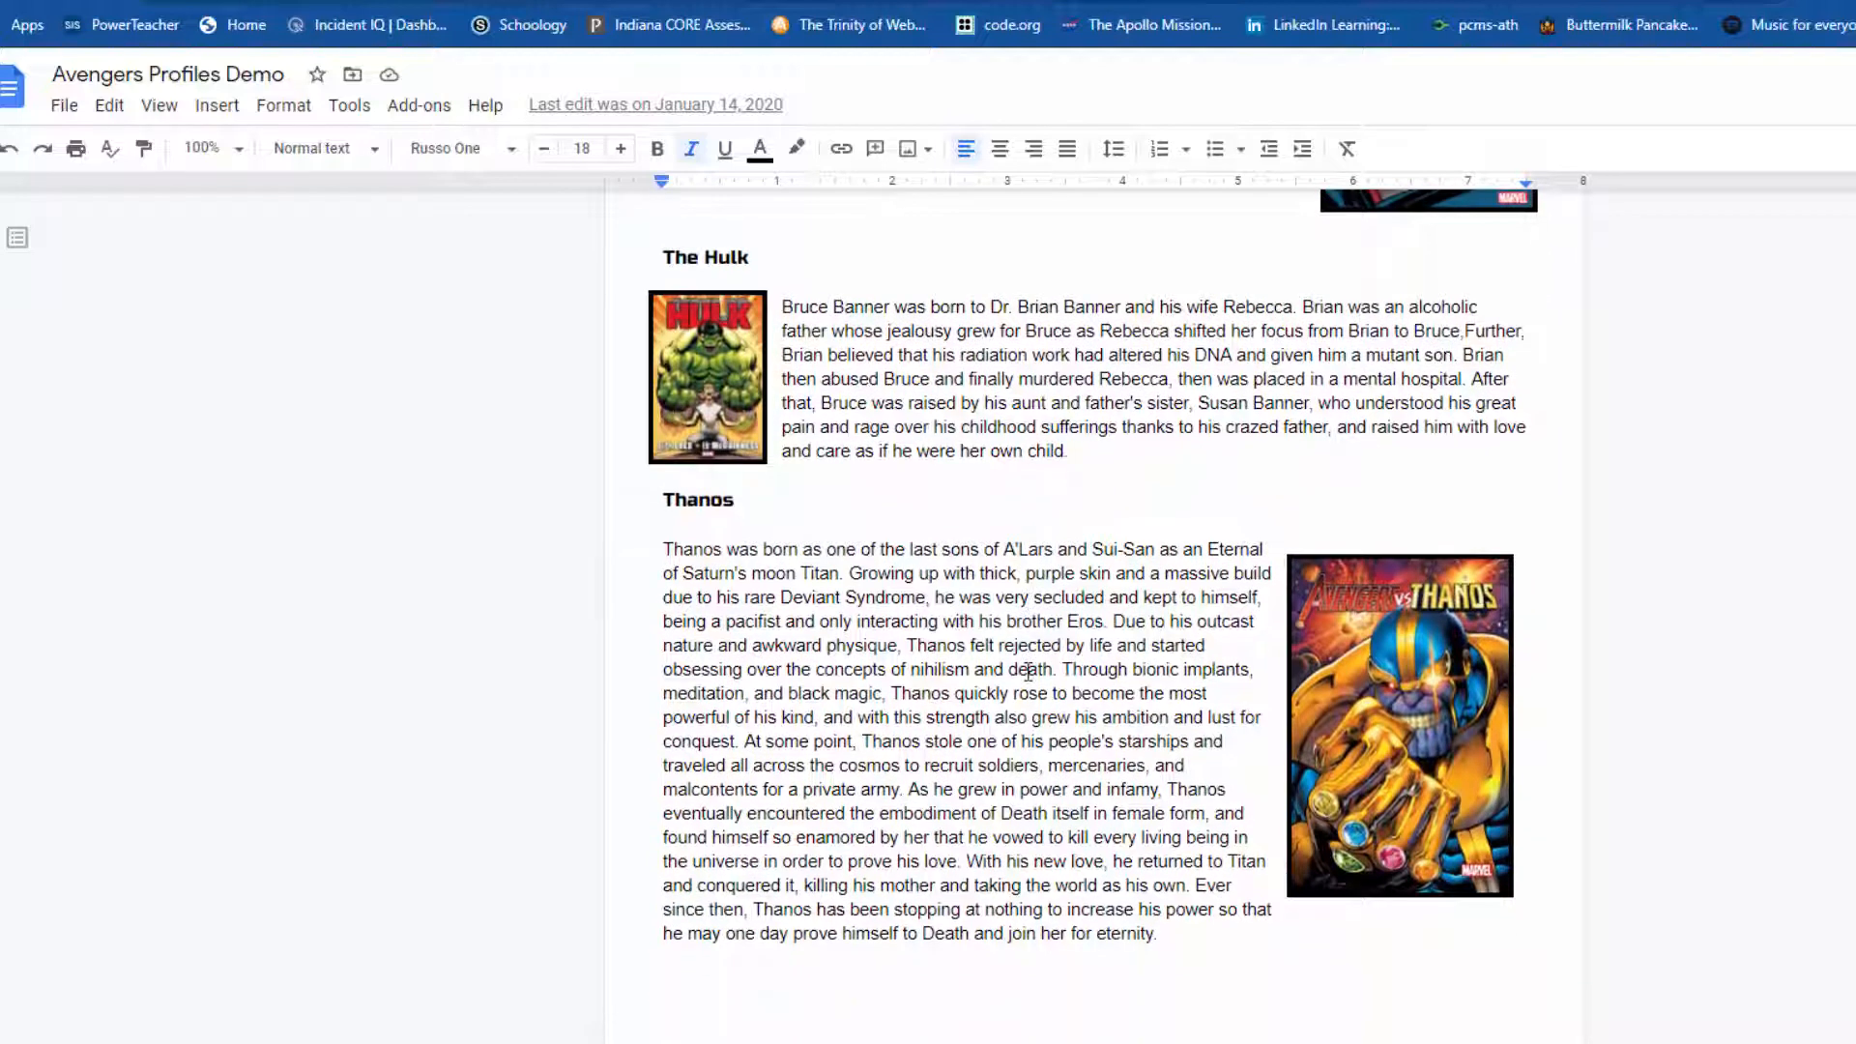
Select the Thanos, Hulk, Spiderman and Ant-Man images one after another to check their text wrapping setting
click(1384, 755)
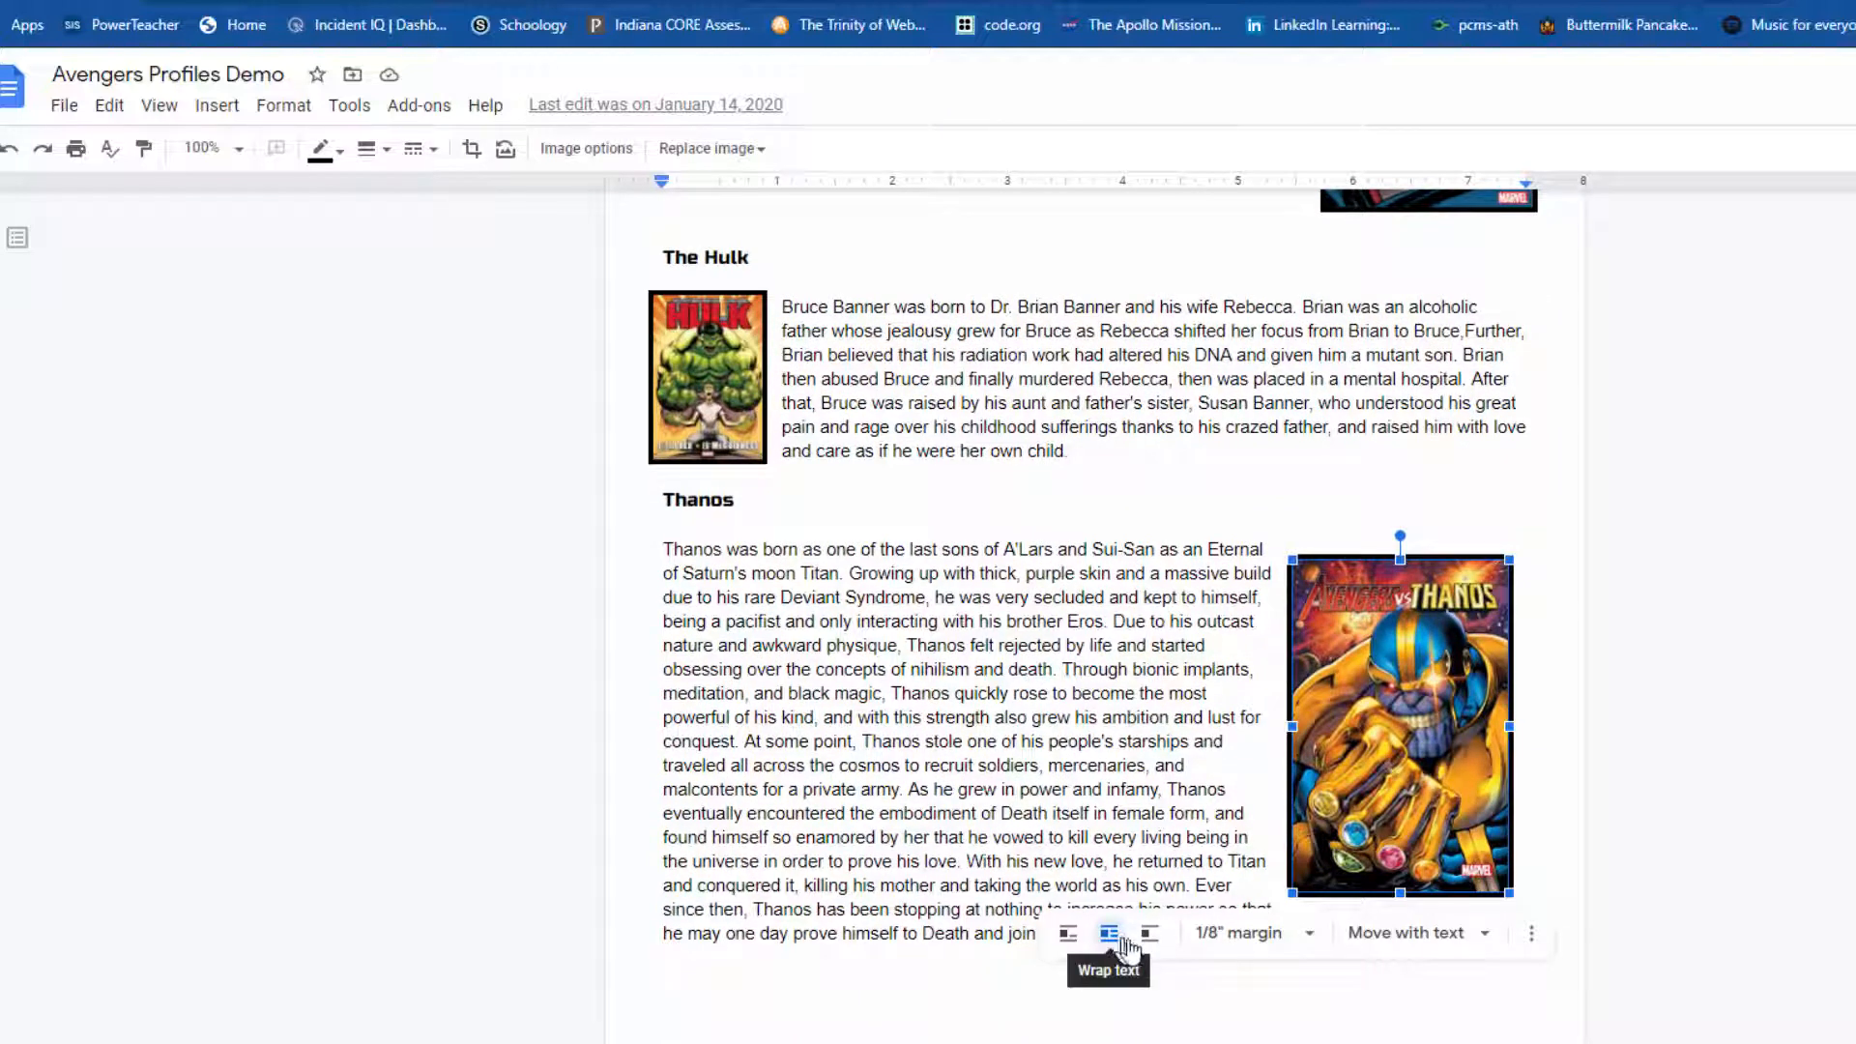
click(706, 404)
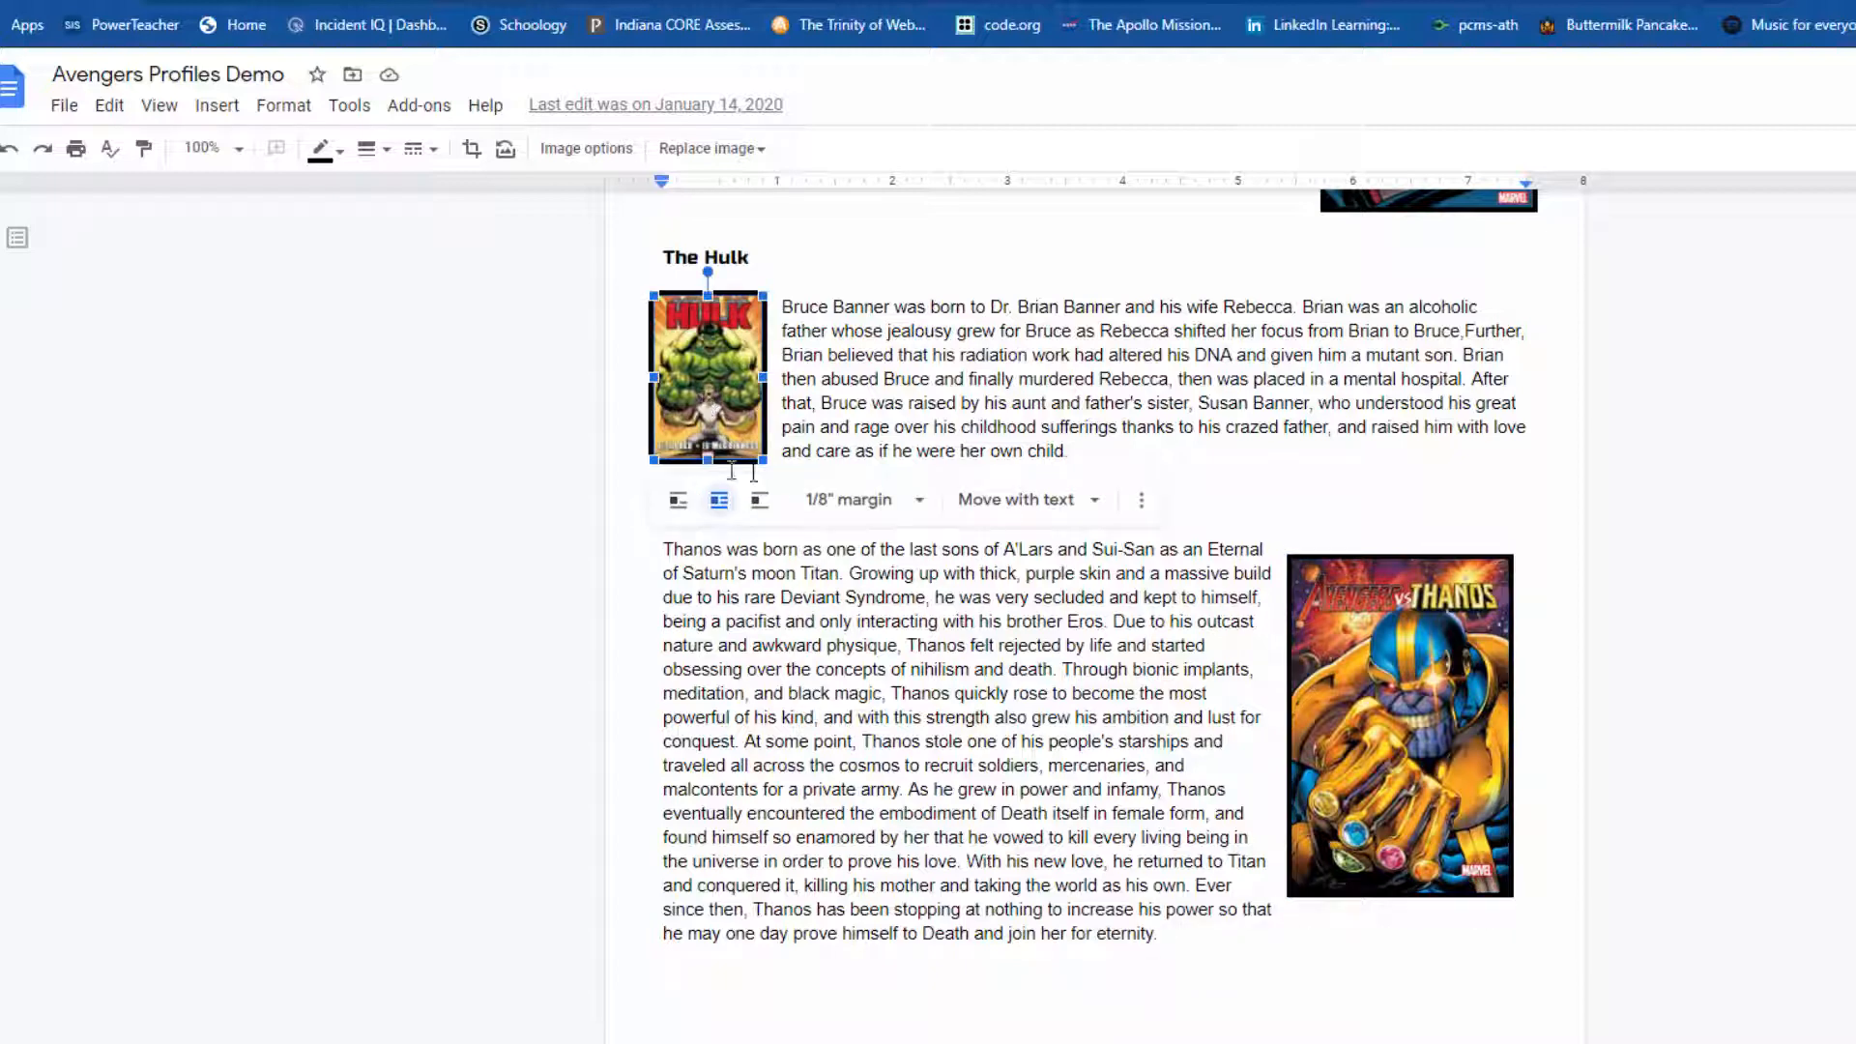
scroll(1214, 517, up, 5)
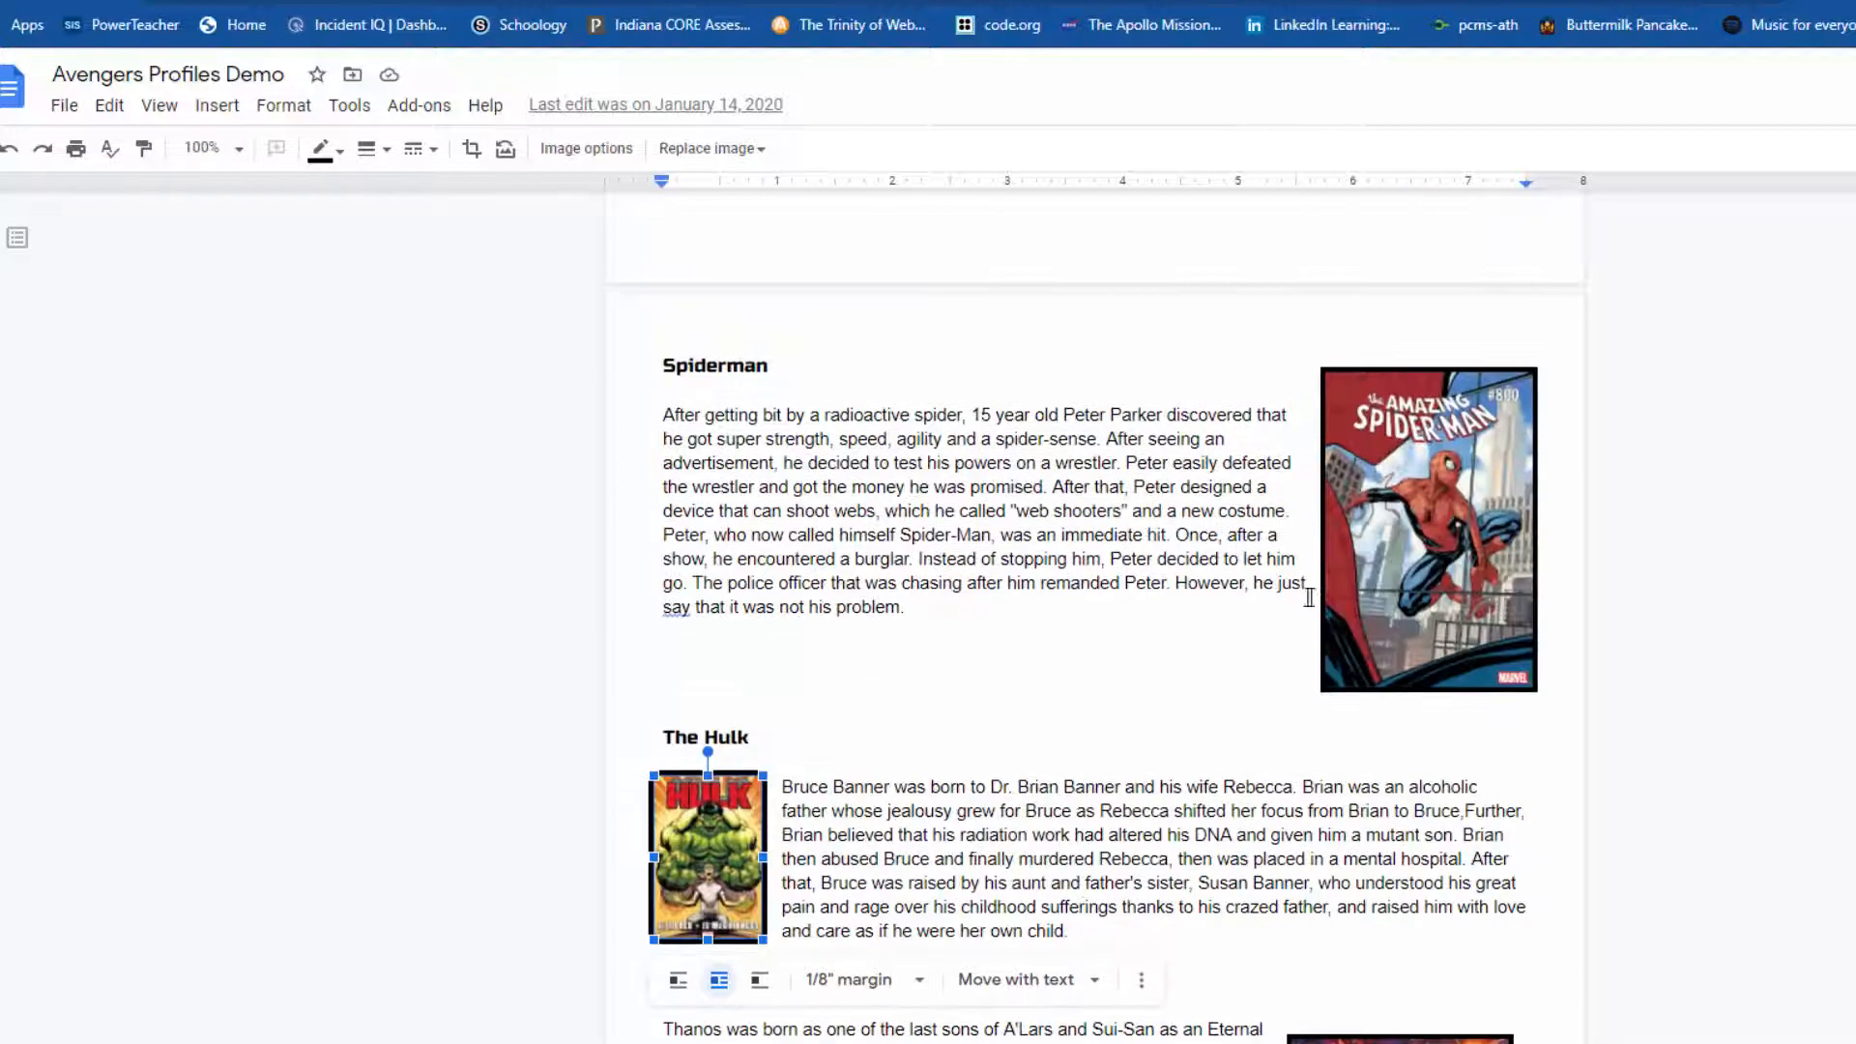
click(1413, 543)
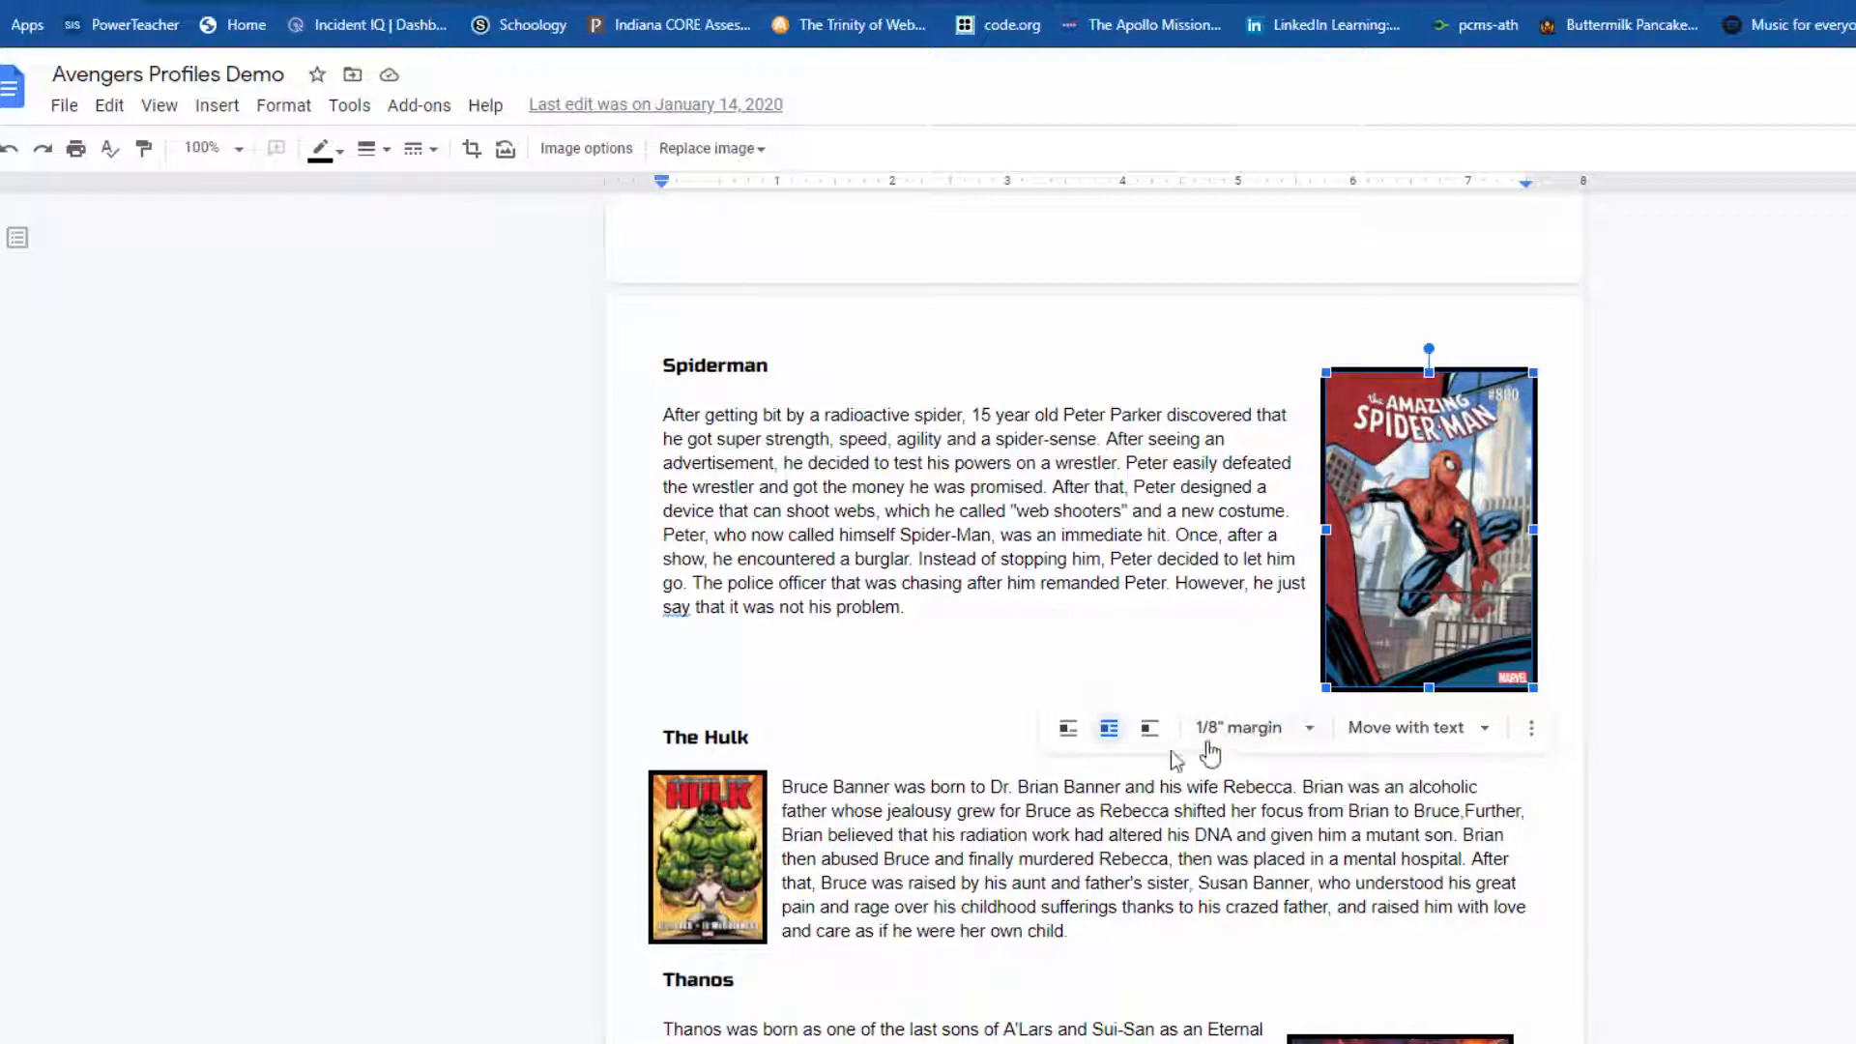
scroll(1060, 497, up, 6)
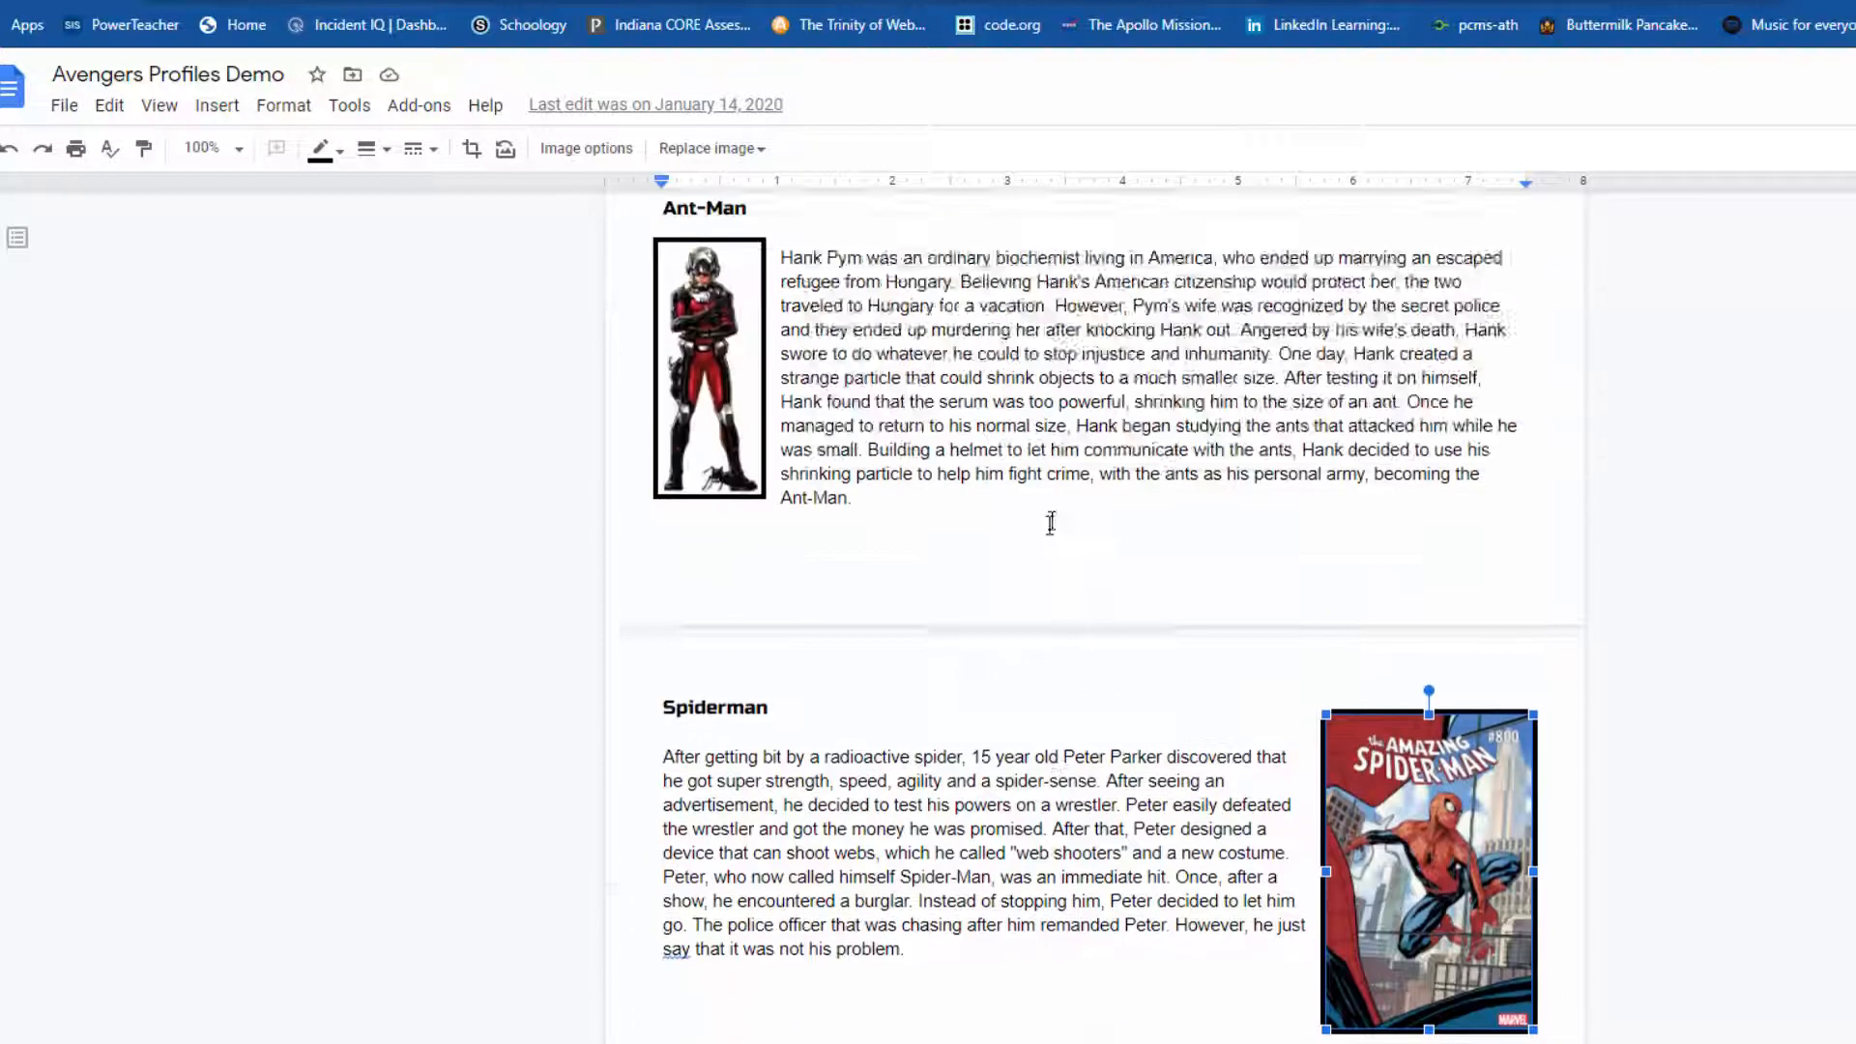
click(722, 626)
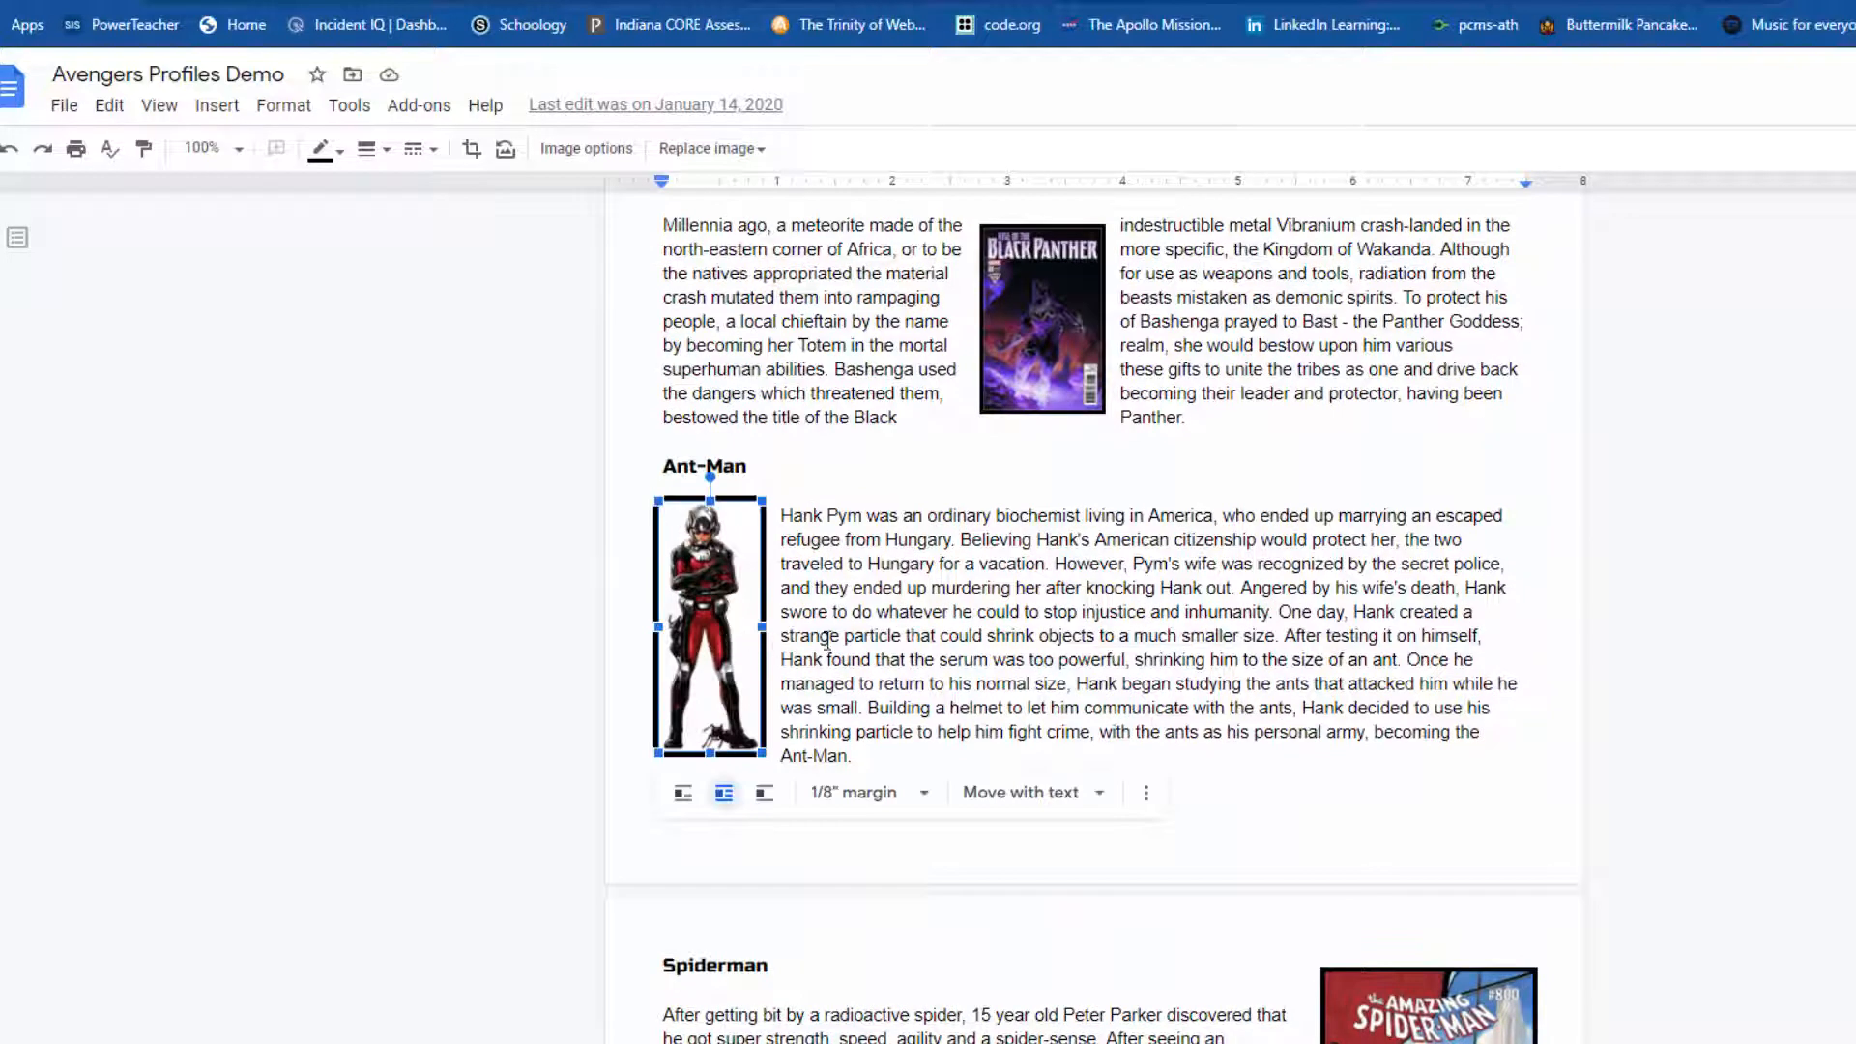